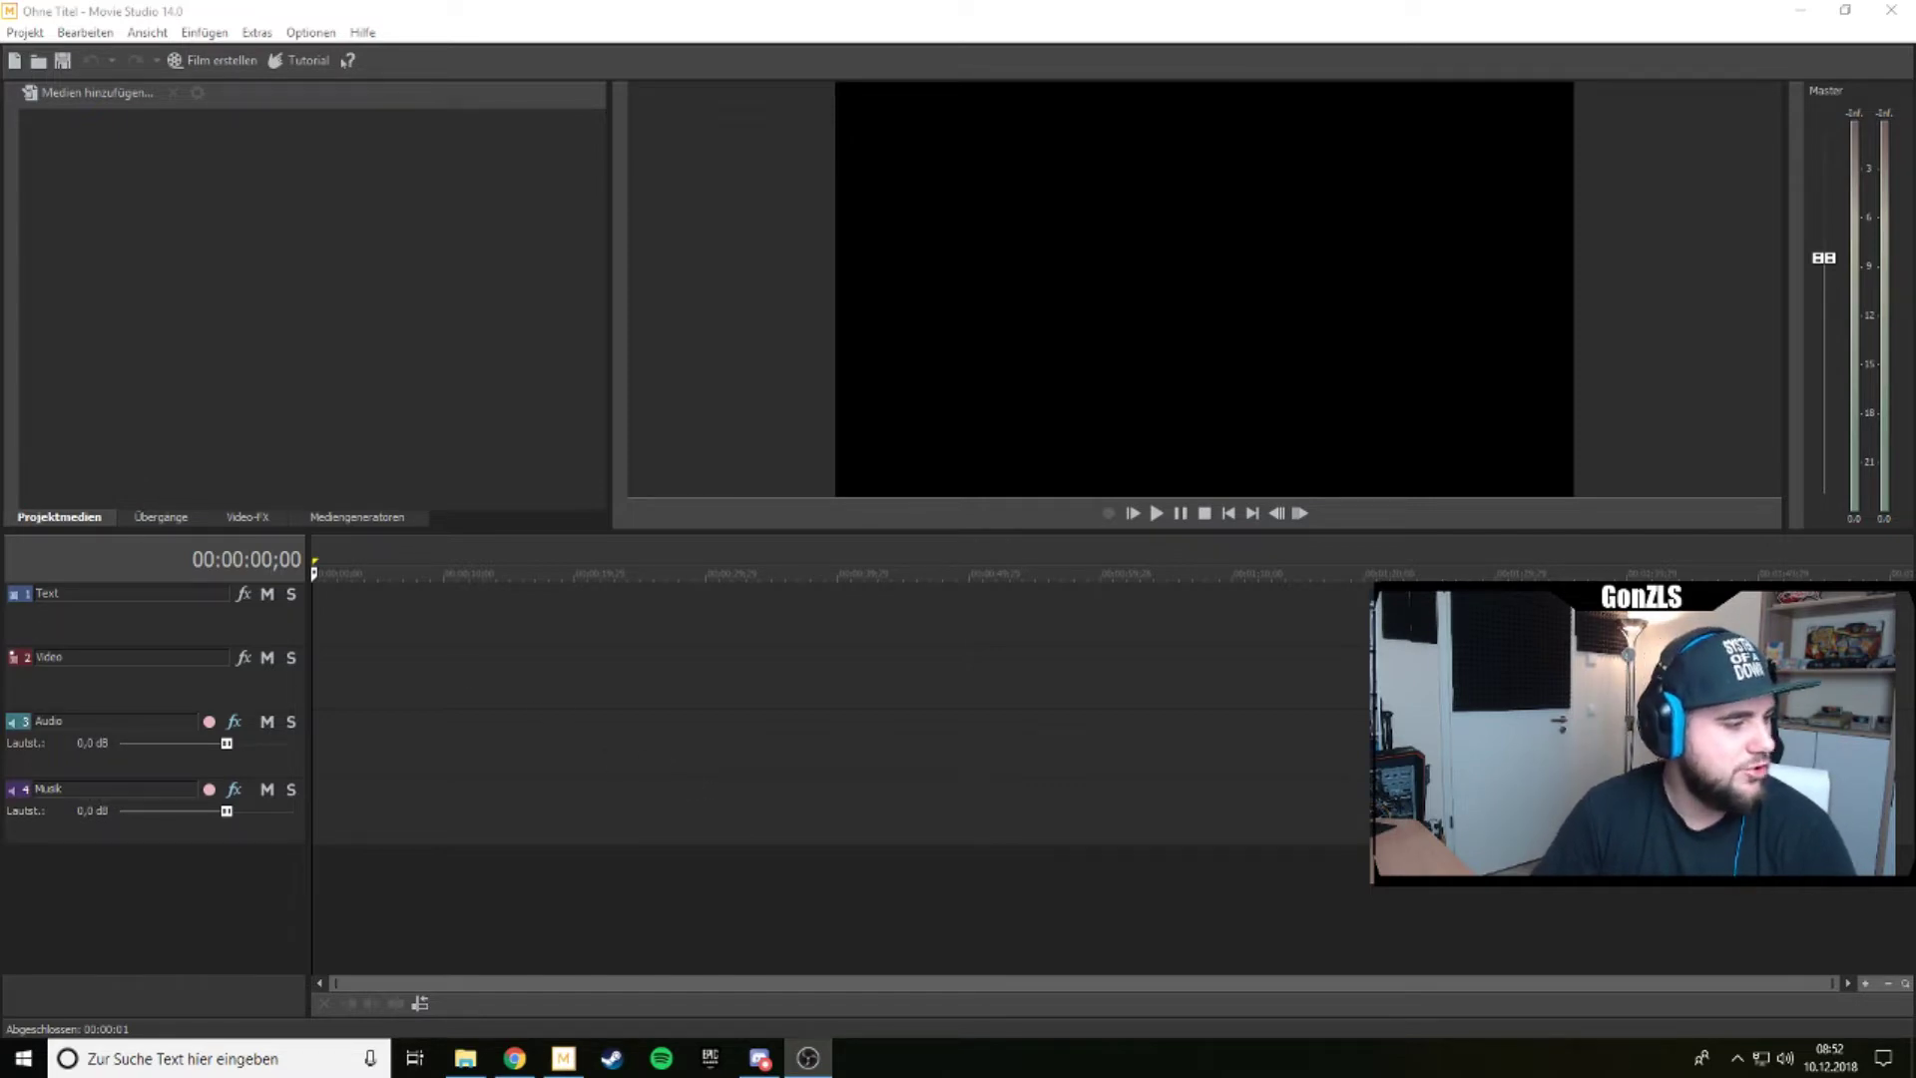
Switch to OBS and look at its list of recording scenes.
key(alt+Tab)
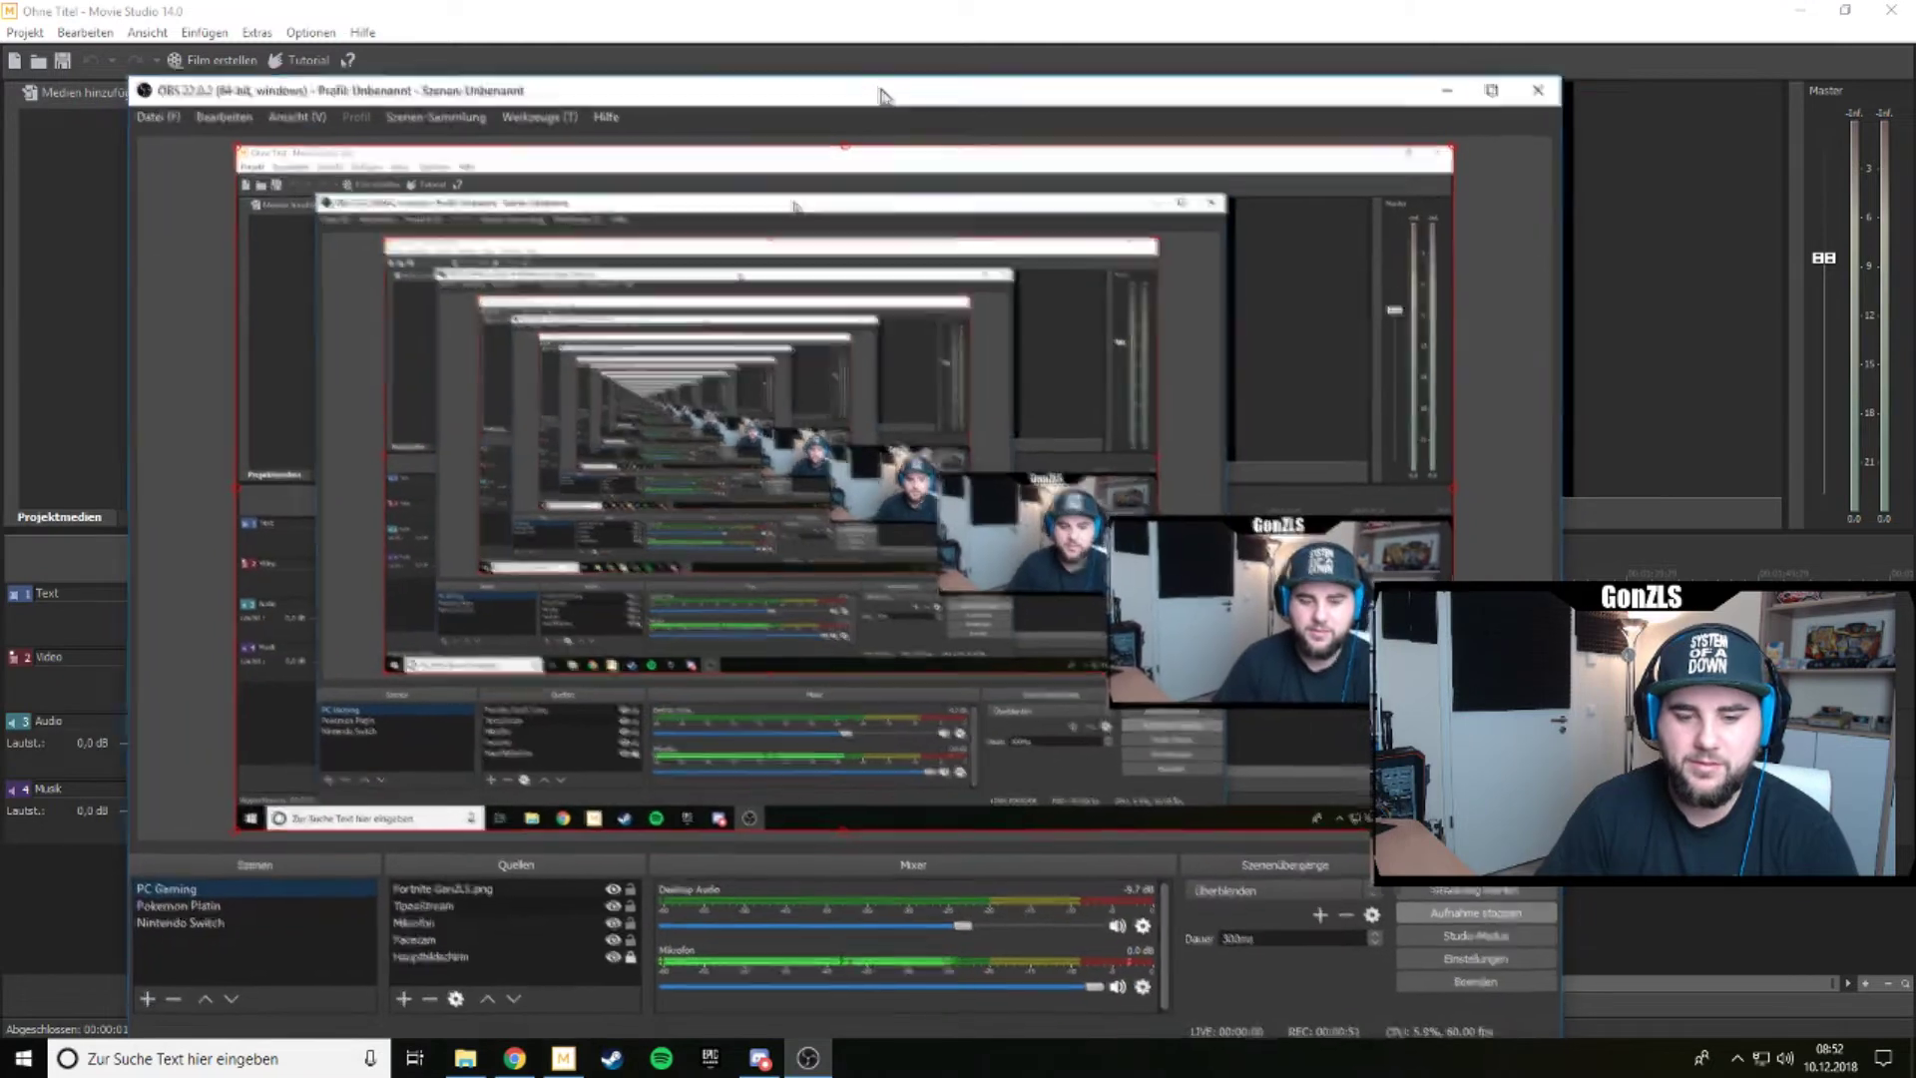
click(197, 926)
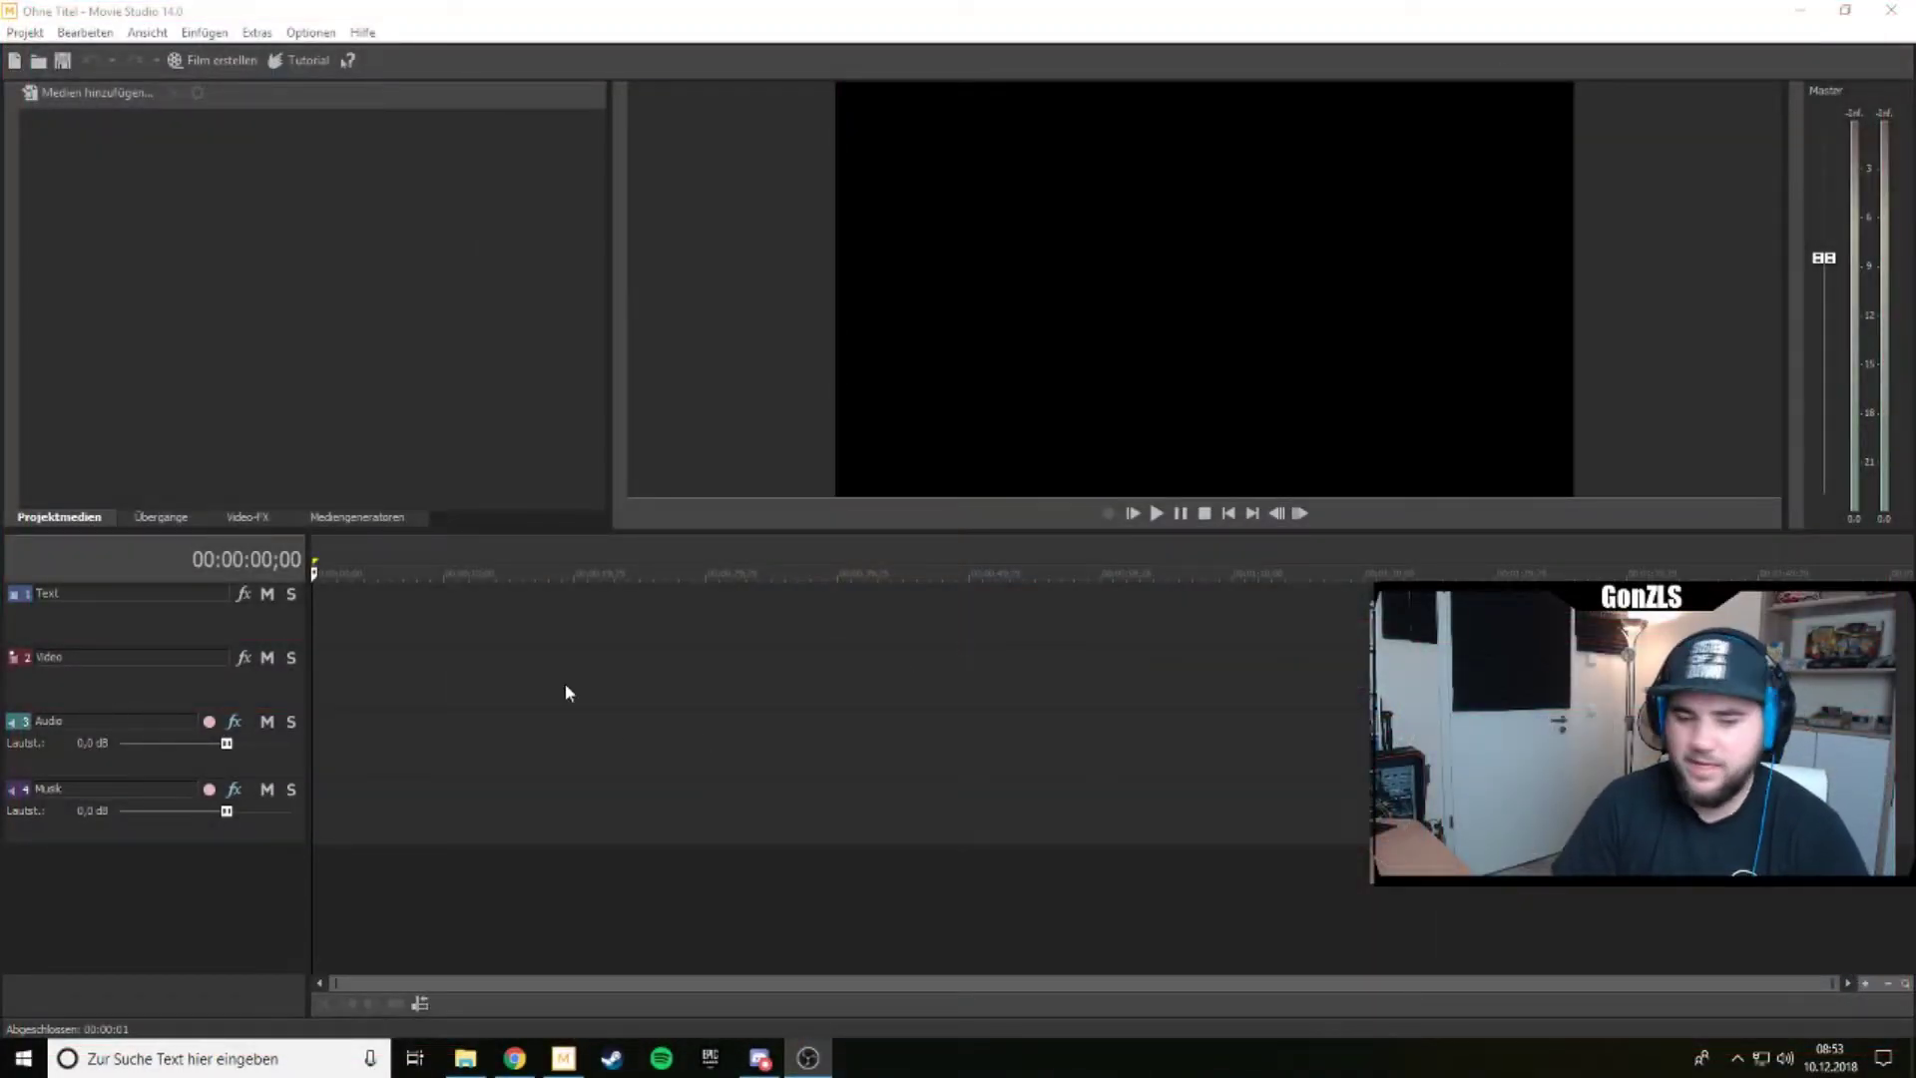
Open the Pokemon Platin recordings folder in File Explorer and briefly play the second #19 video to review its layout.
click(465, 1058)
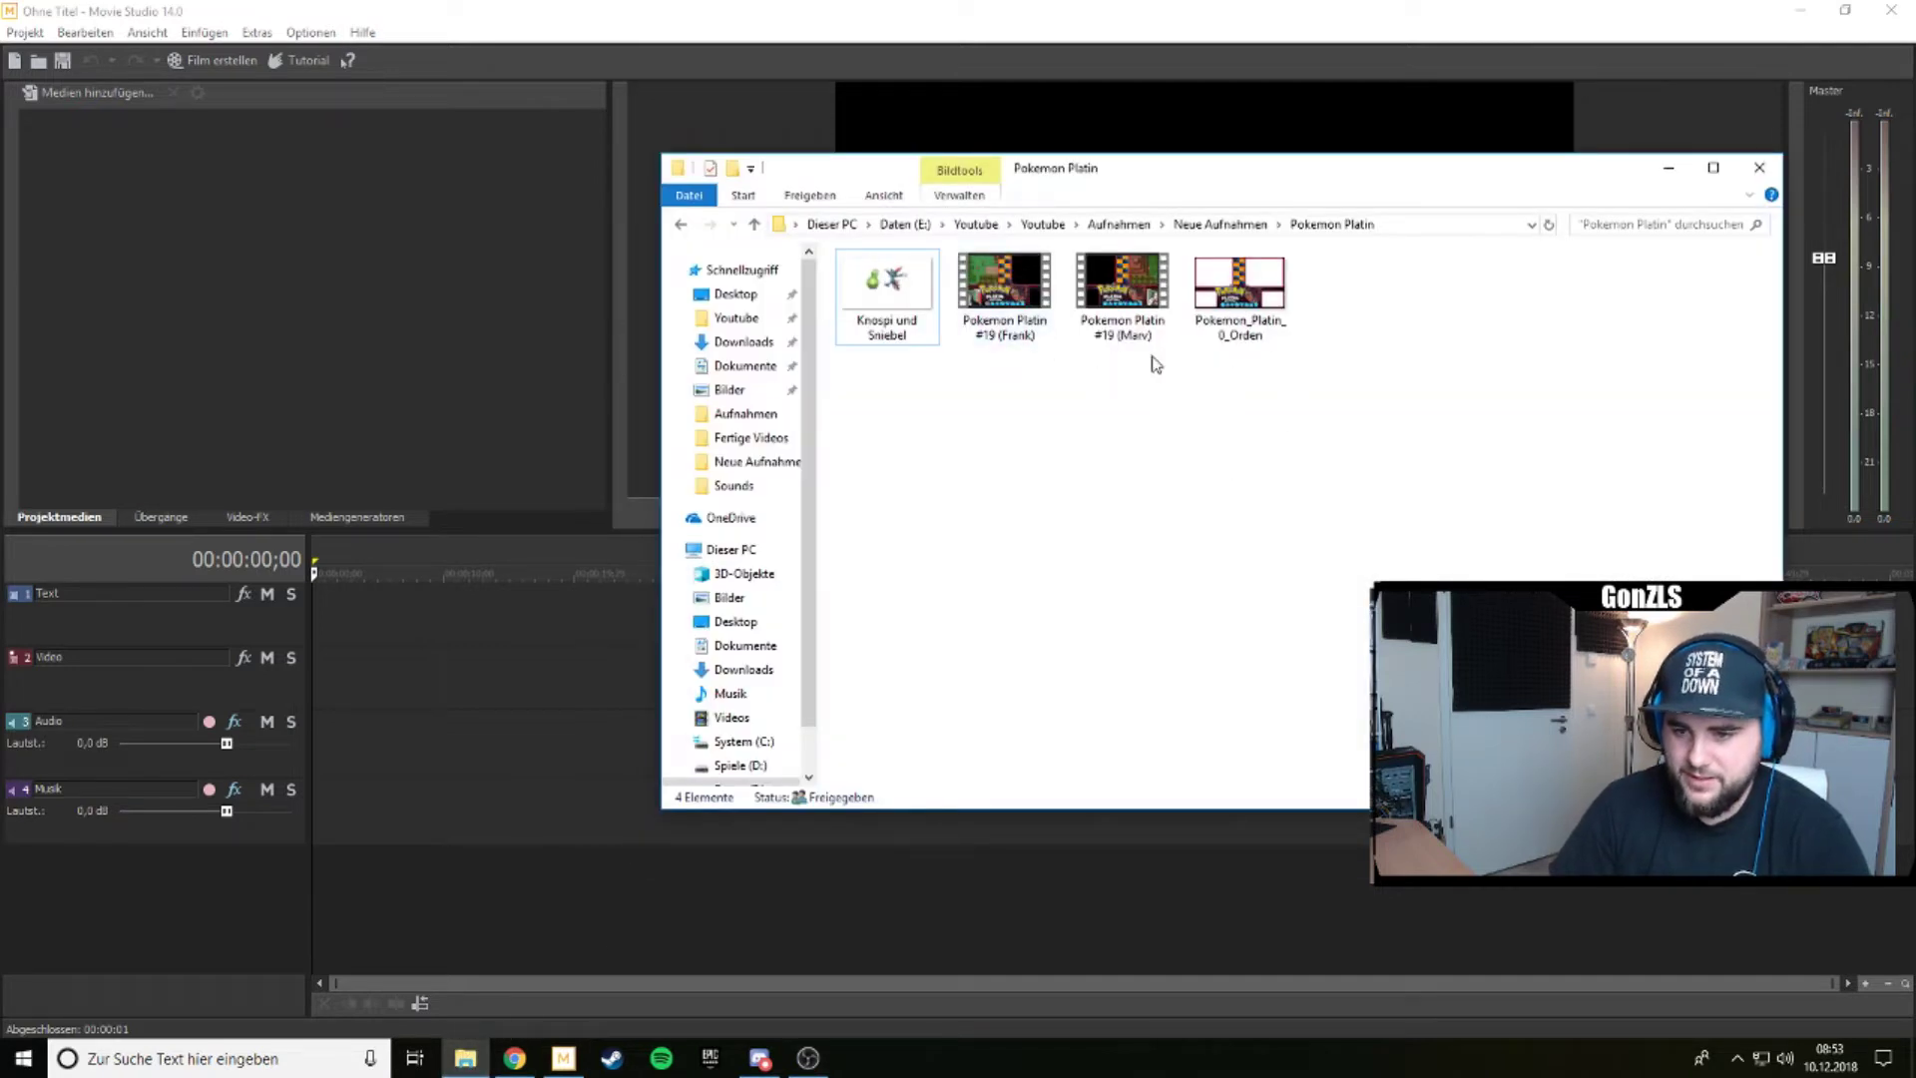
double_click(1123, 295)
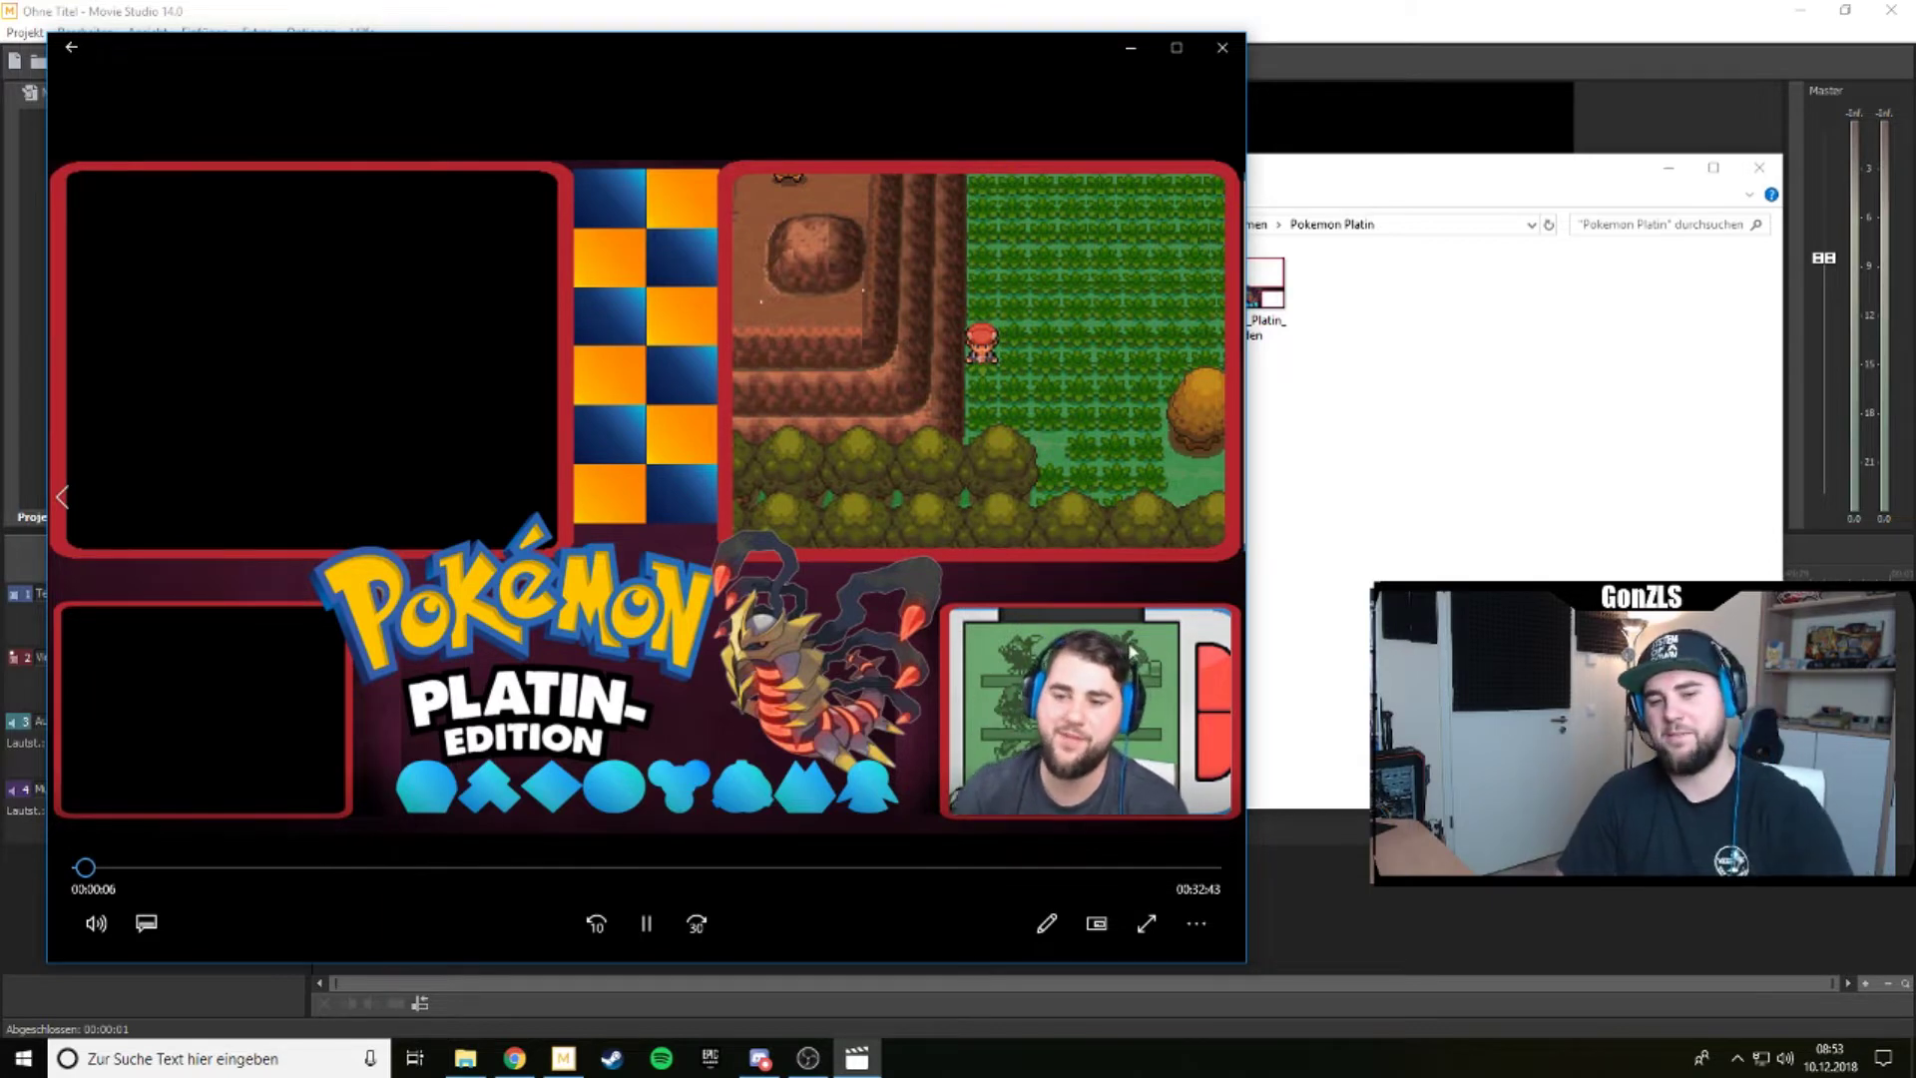
click(1228, 50)
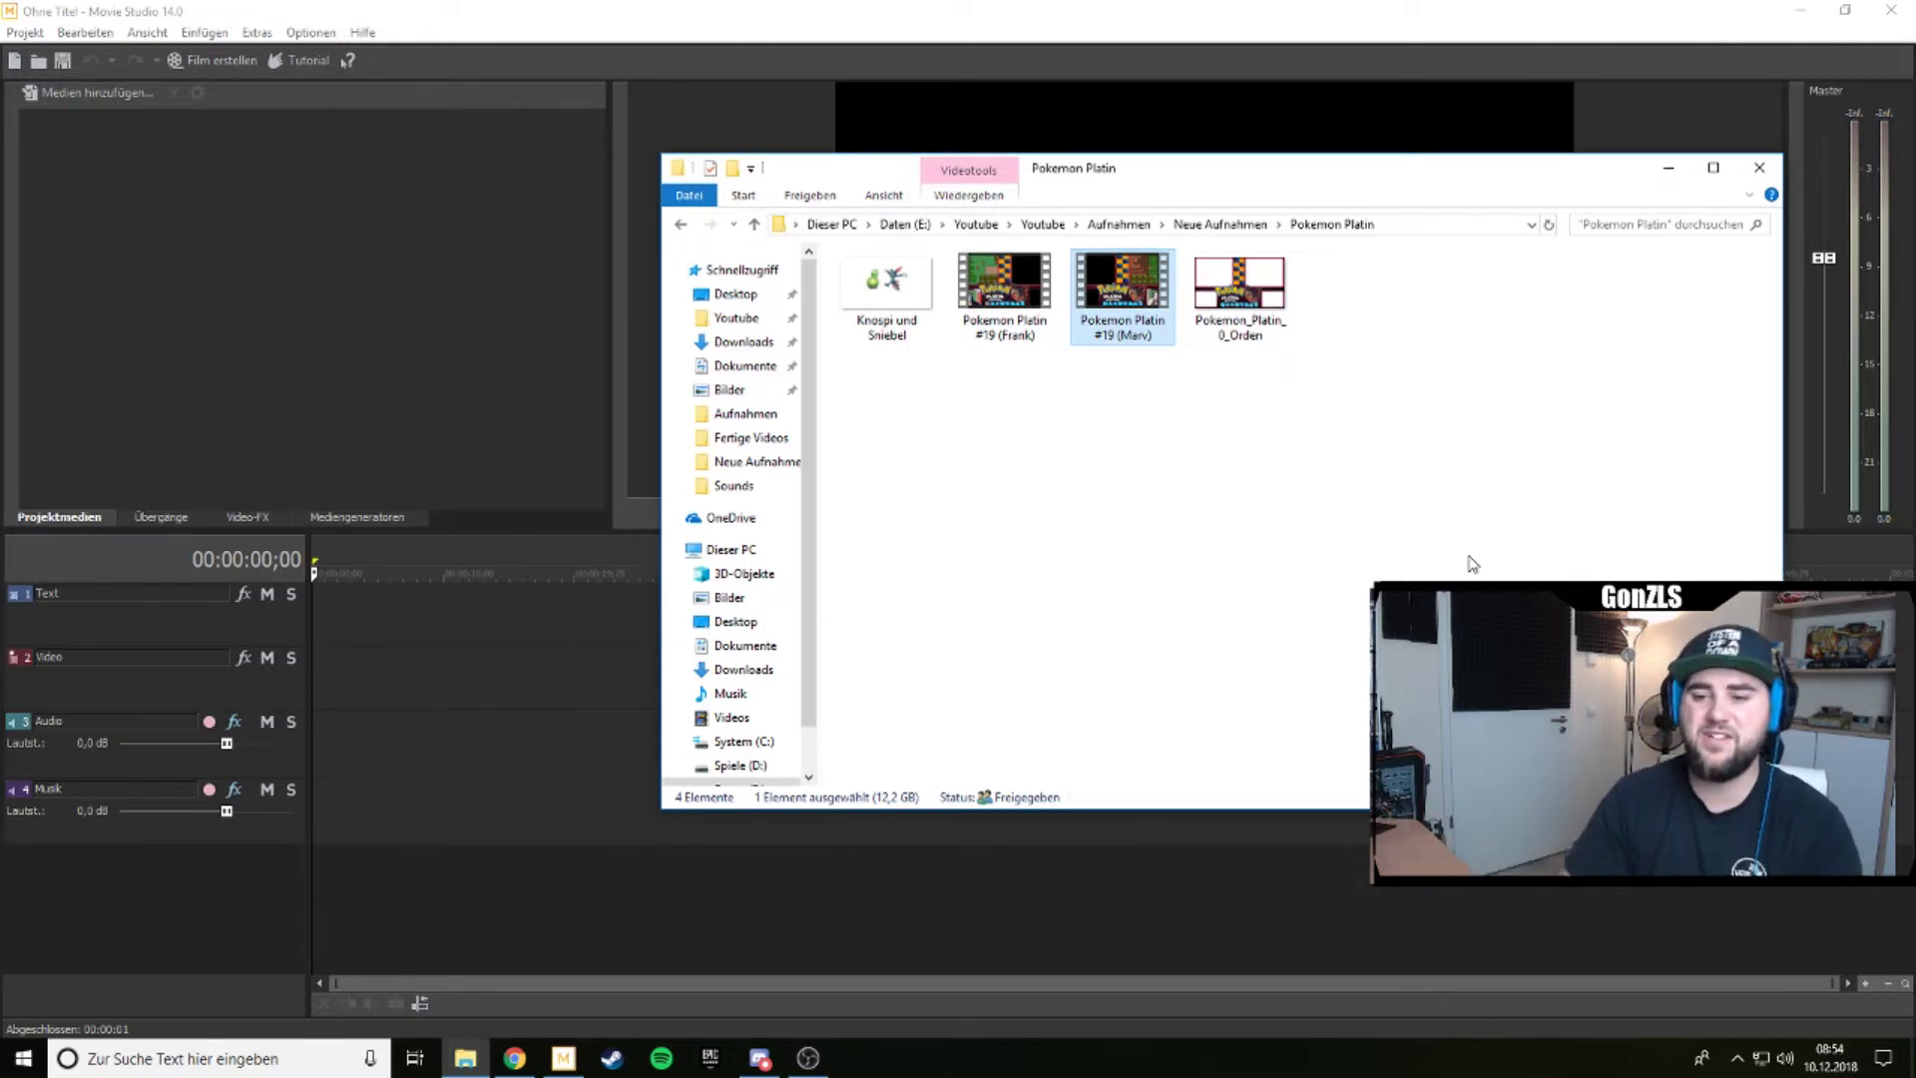
Import all four files of the Pokemon Platin folder into the project media of Movie Studio.
drag(1389, 427, 893, 278)
drag(886, 290, 348, 276)
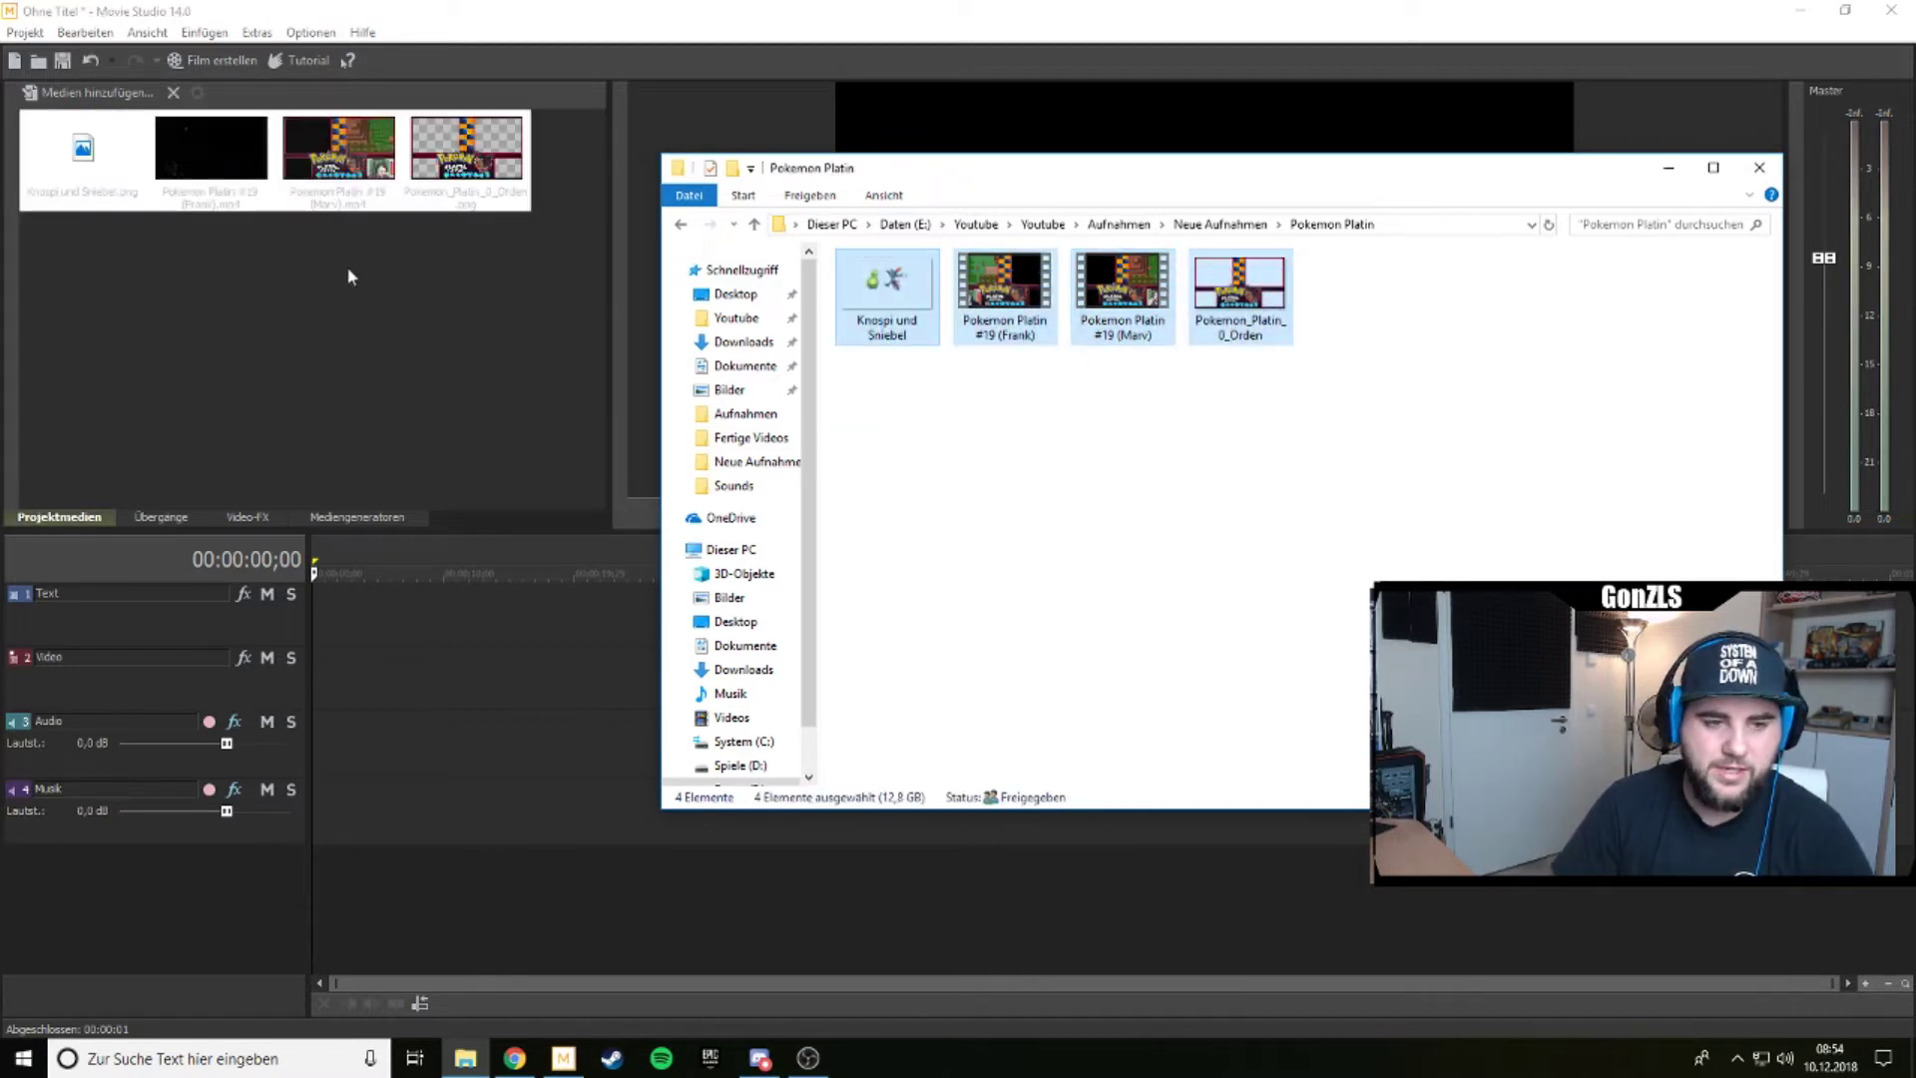
click(344, 264)
Place the #19 recording with the gameplay thumbnail at the start of the Video track and the black-thumbnail recording behind it.
drag(339, 165, 395, 699)
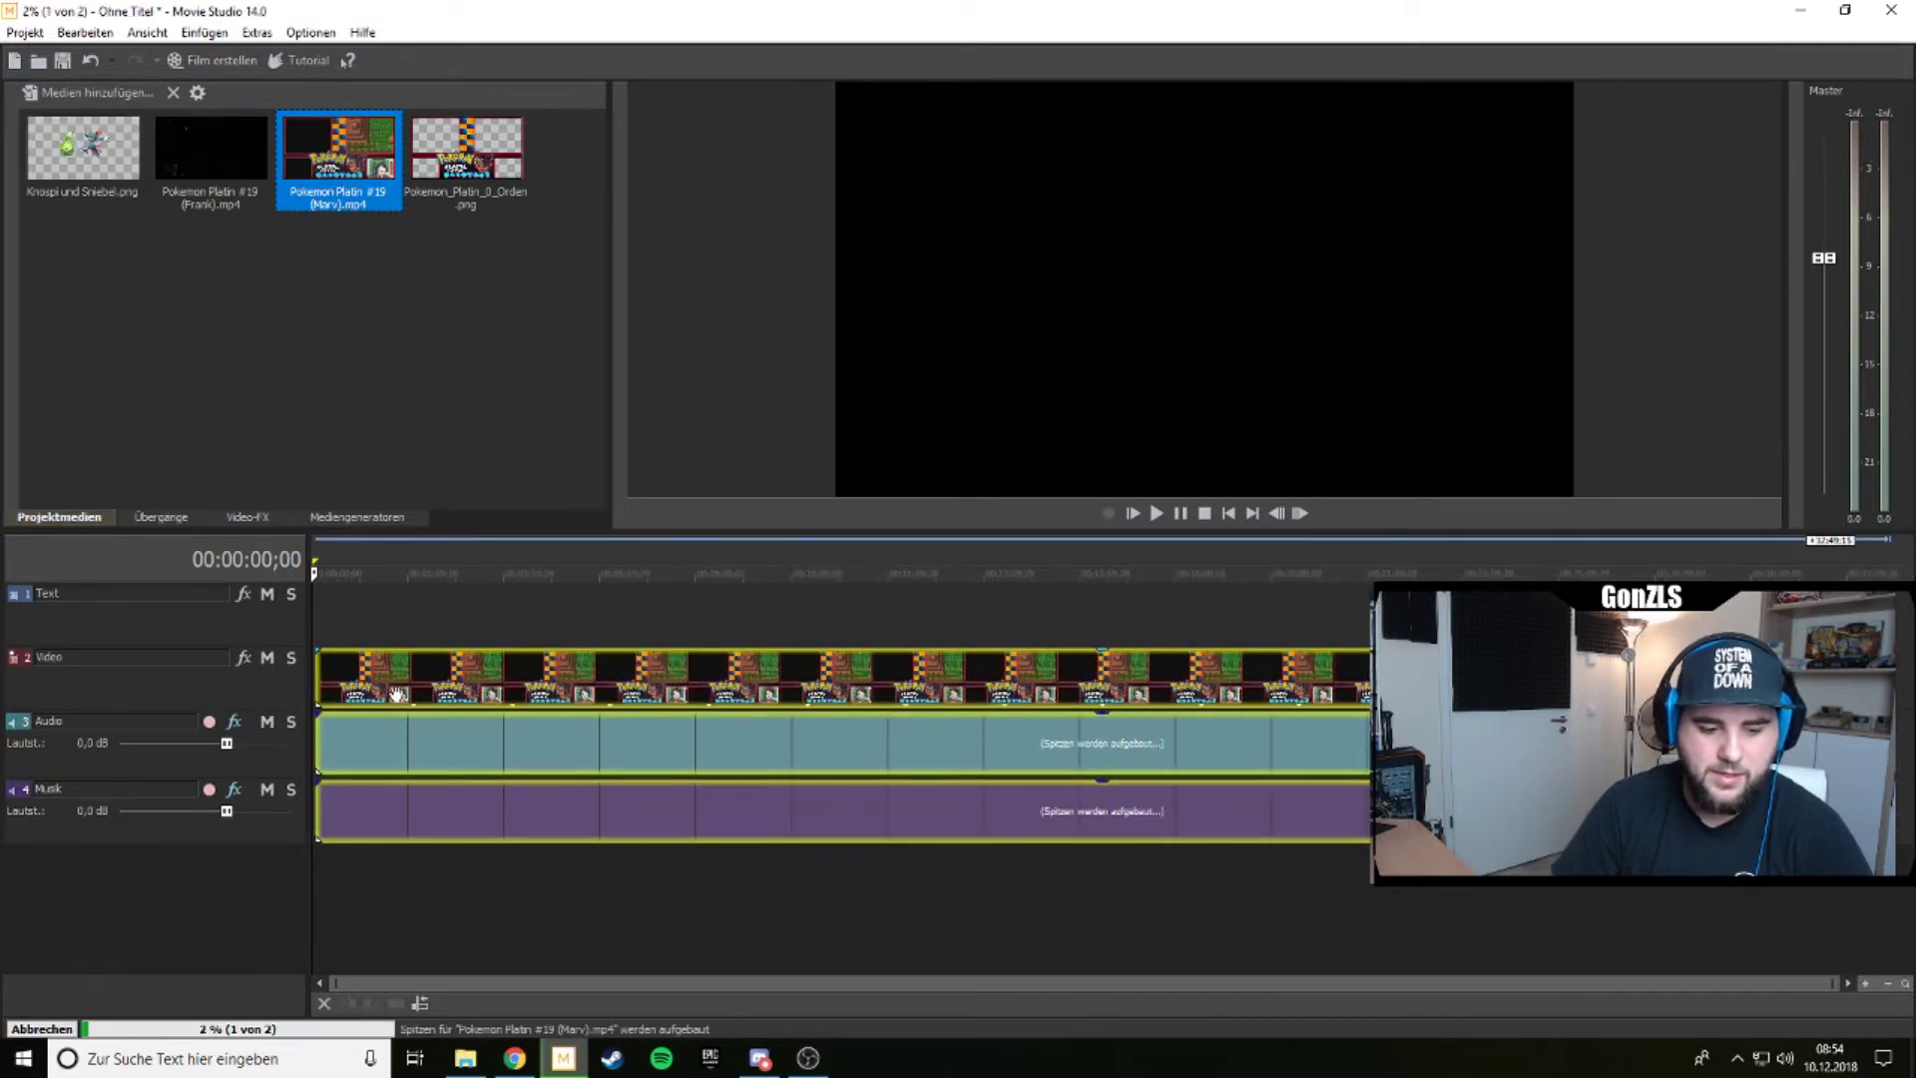
click(222, 152)
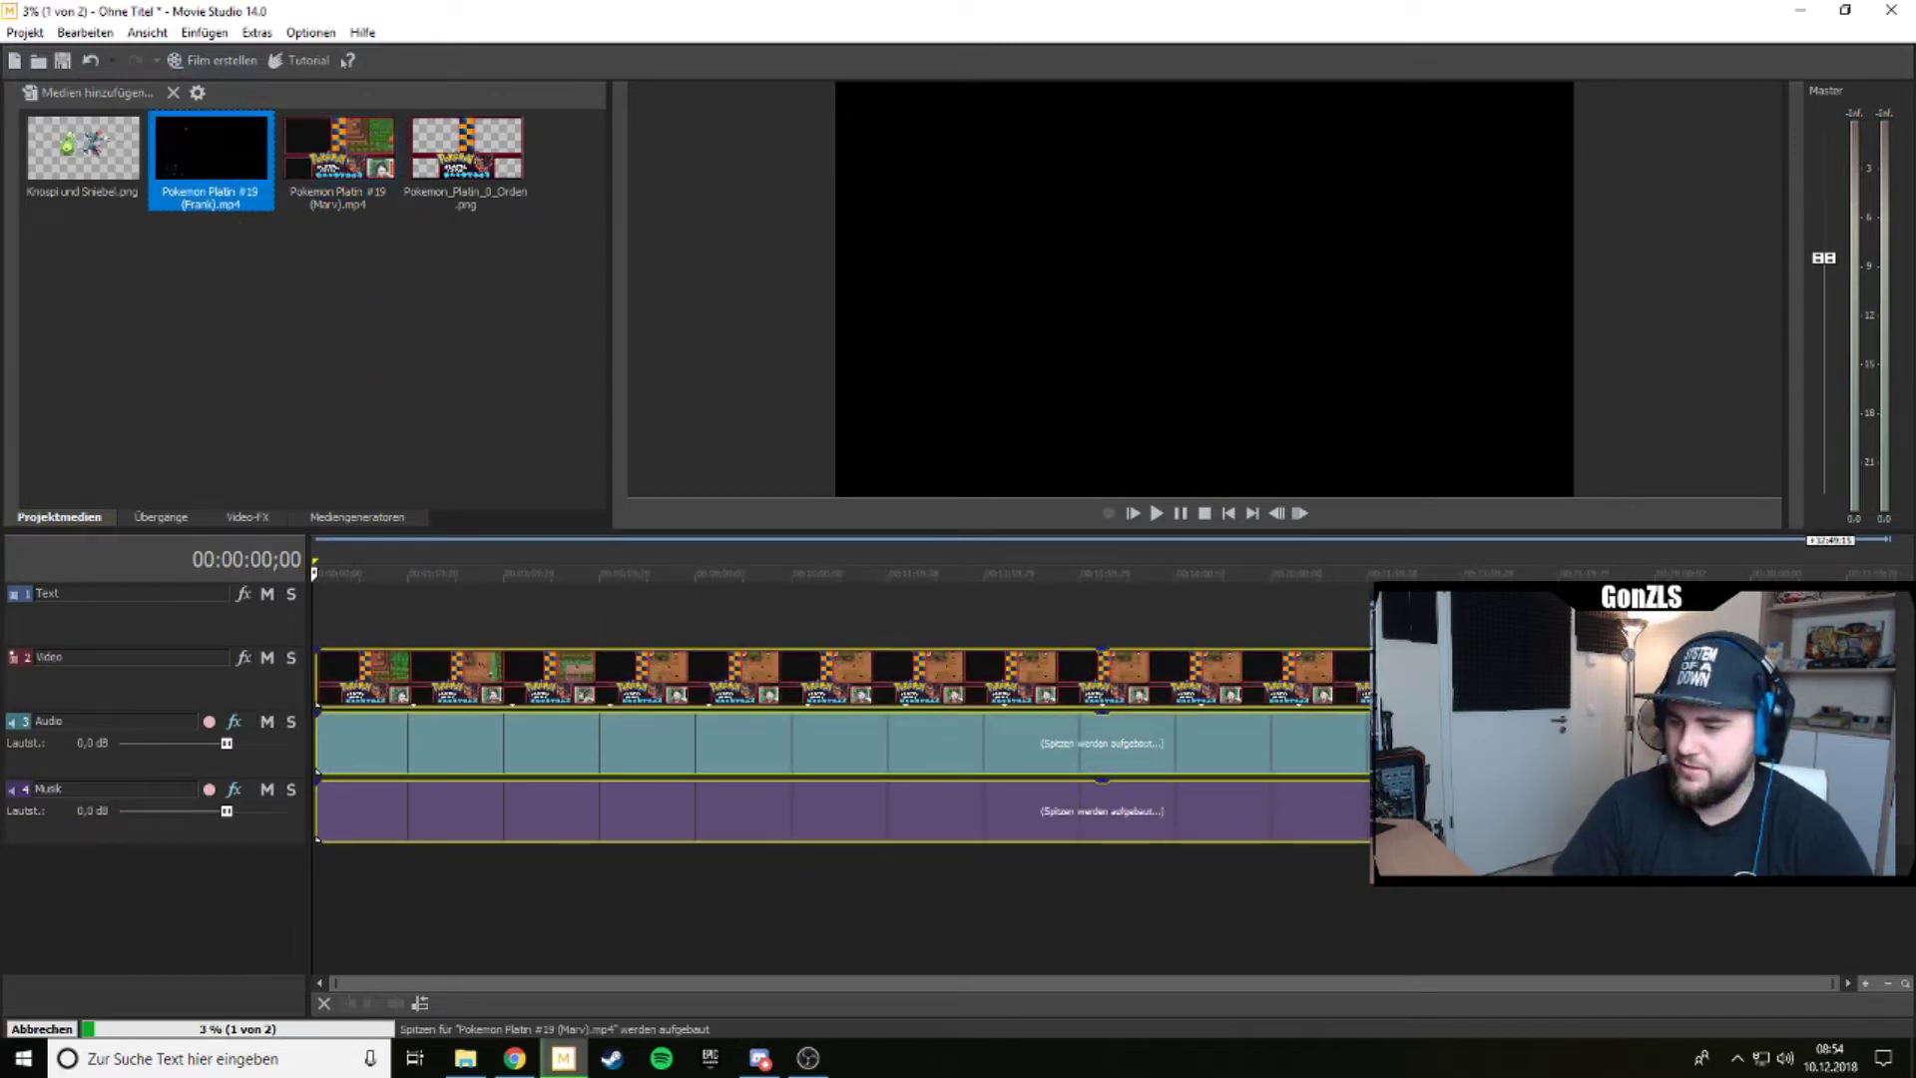
drag(211, 160, 1098, 698)
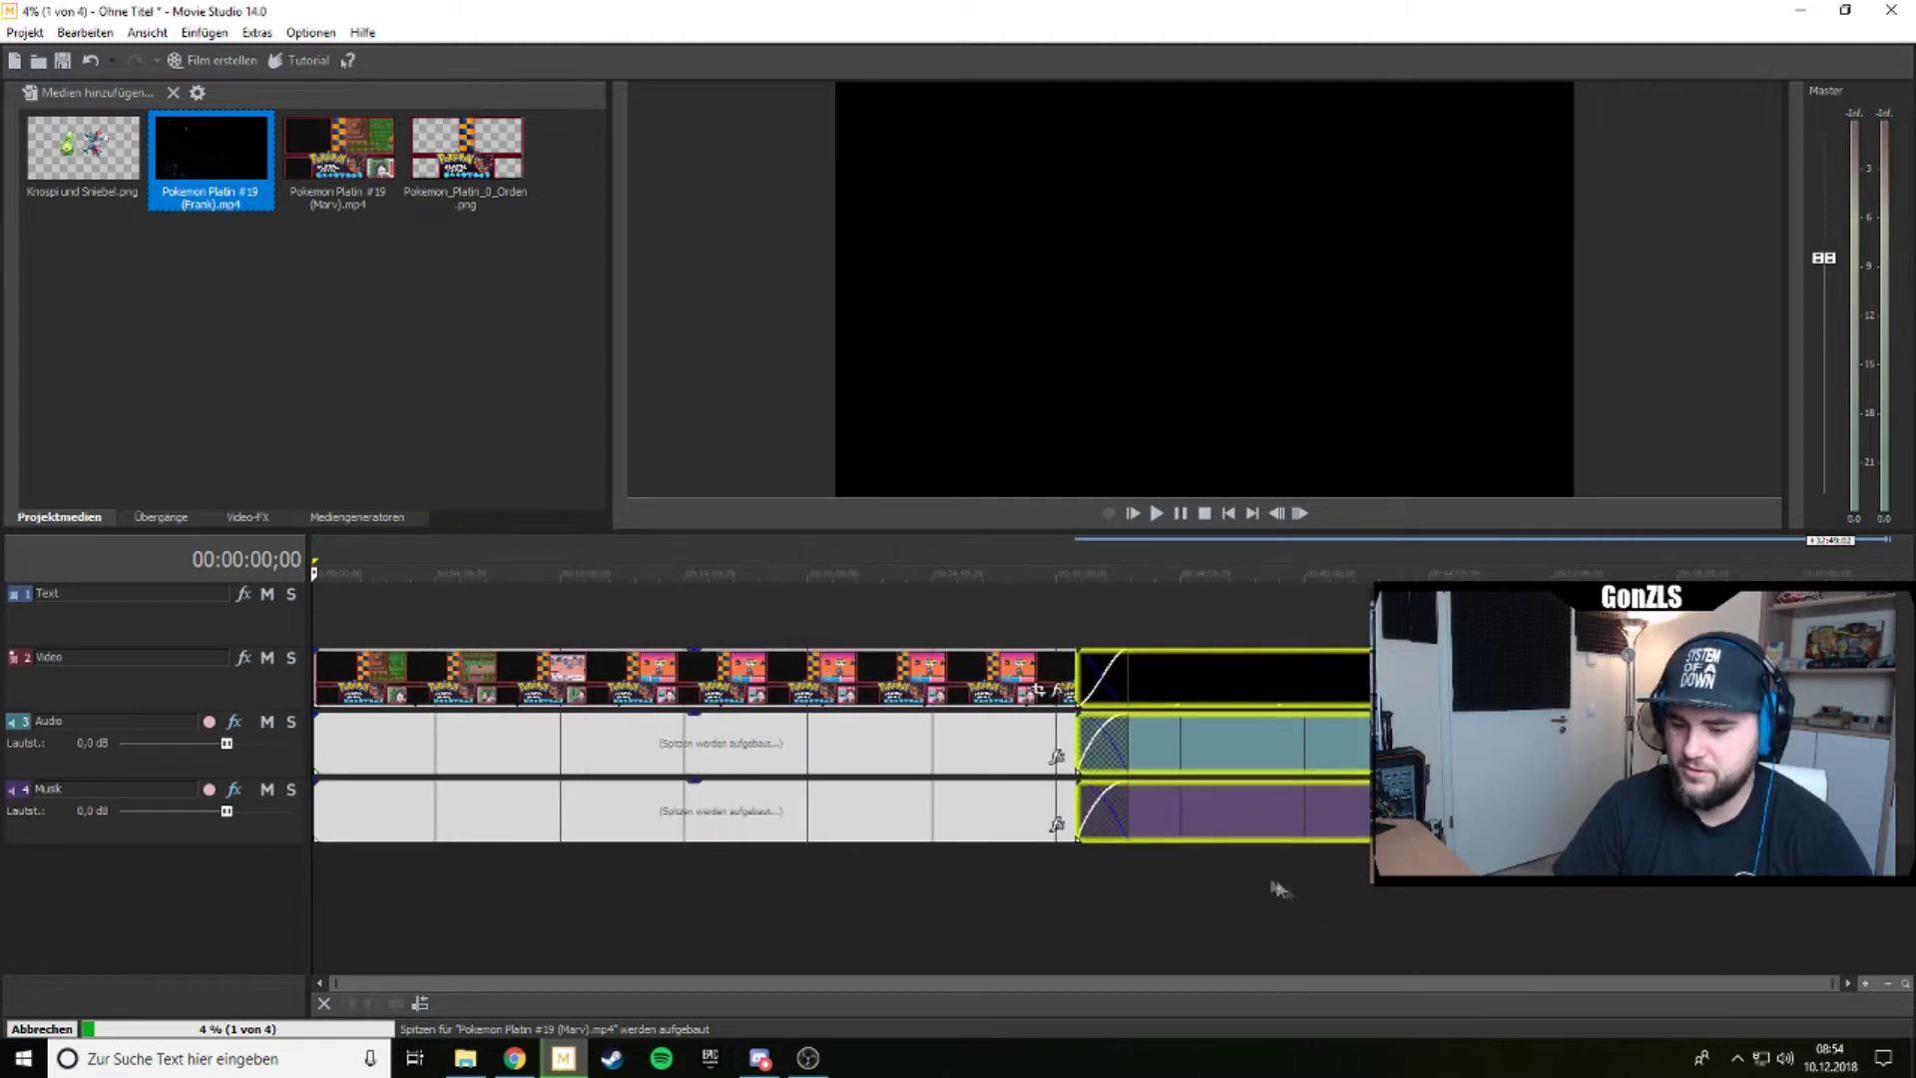
click(1223, 887)
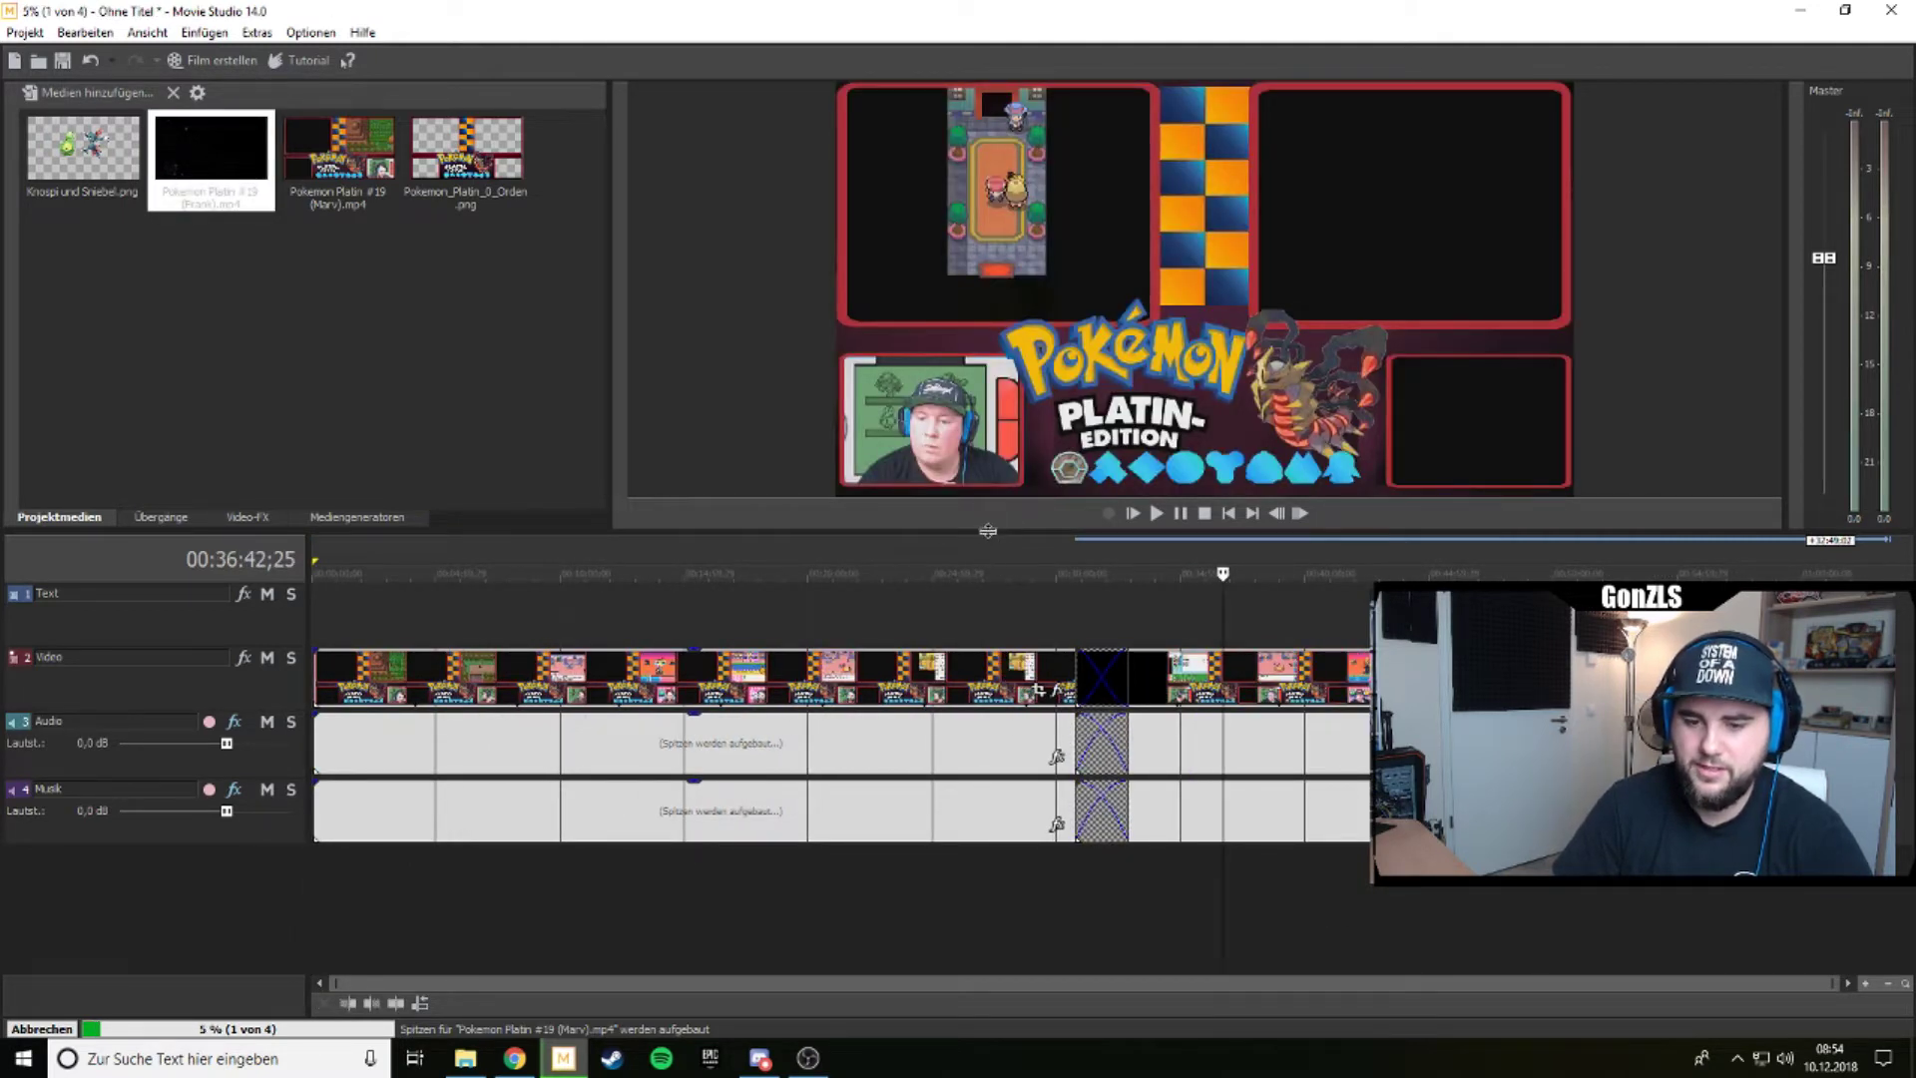
Enlarge the timeline area and add two audio tracks and three video tracks to the project.
drag(988, 531, 986, 317)
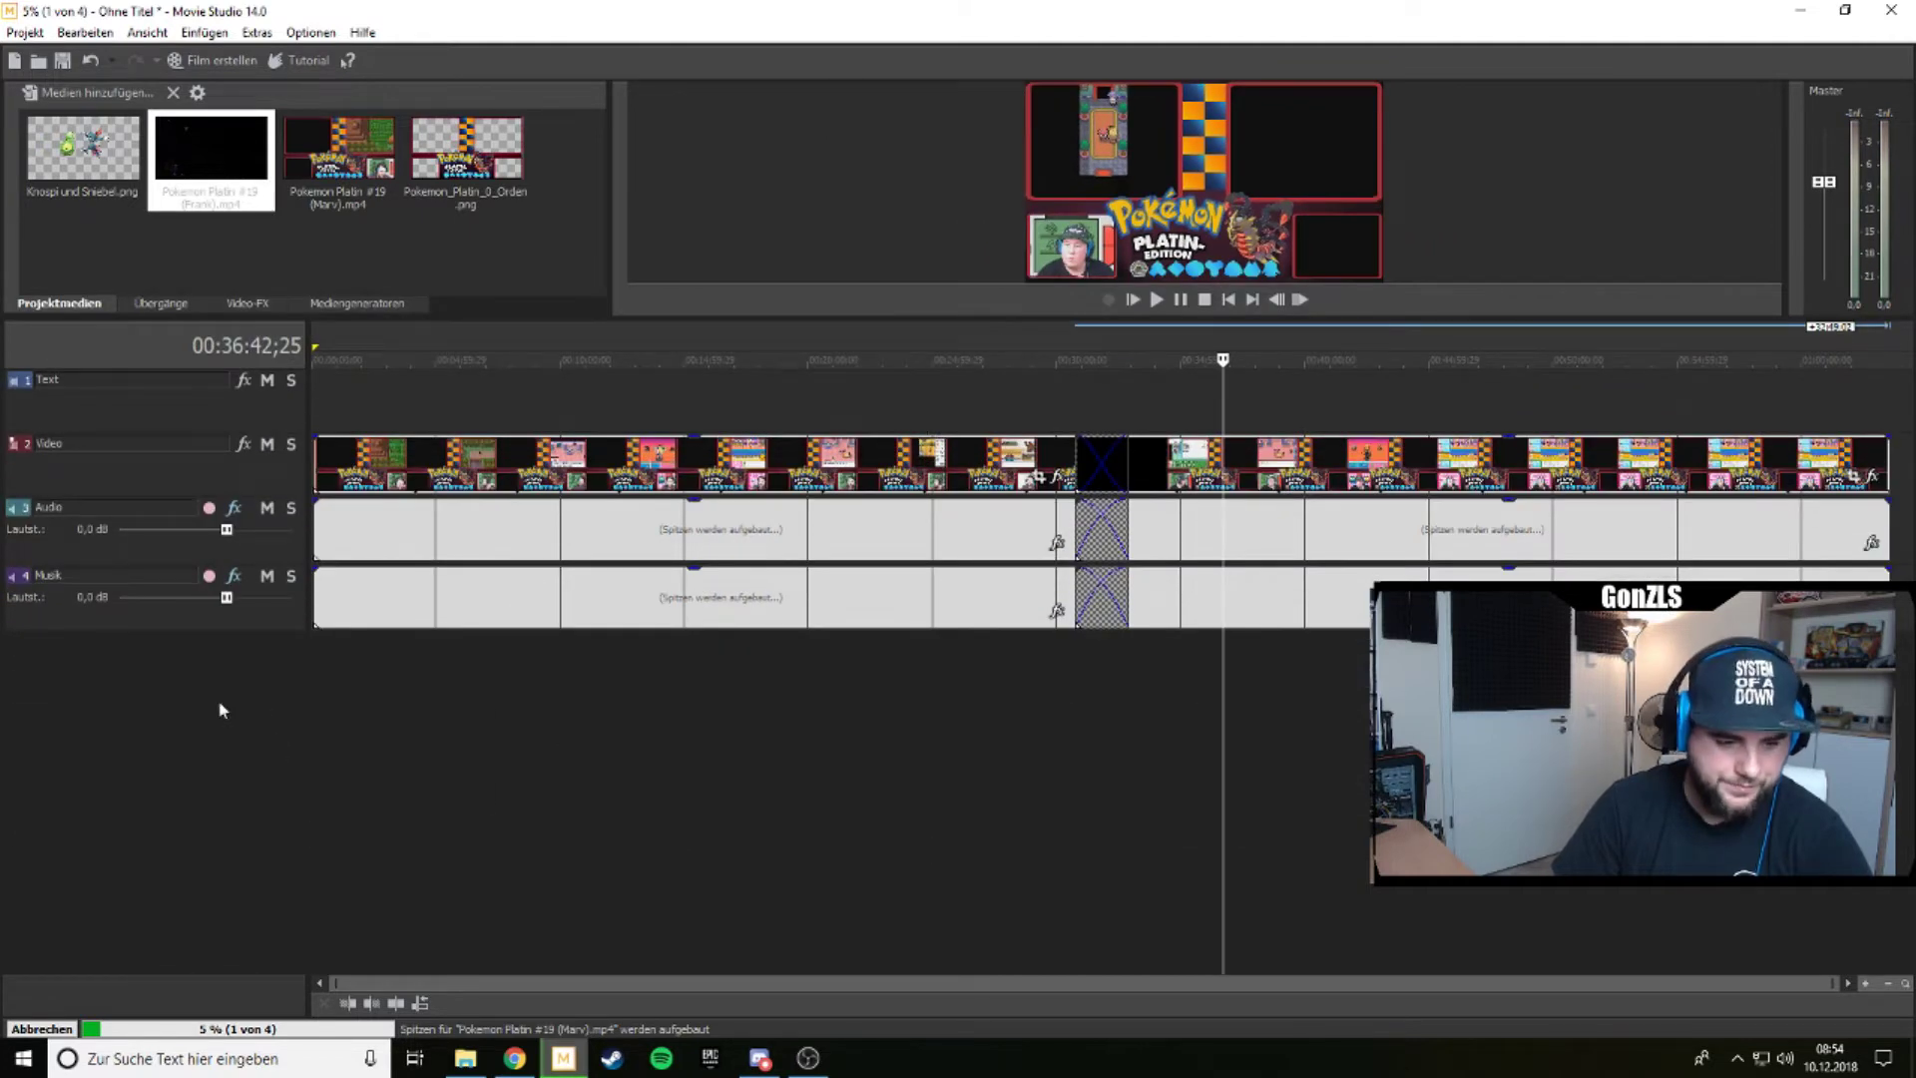
right_click(221, 704)
click(299, 736)
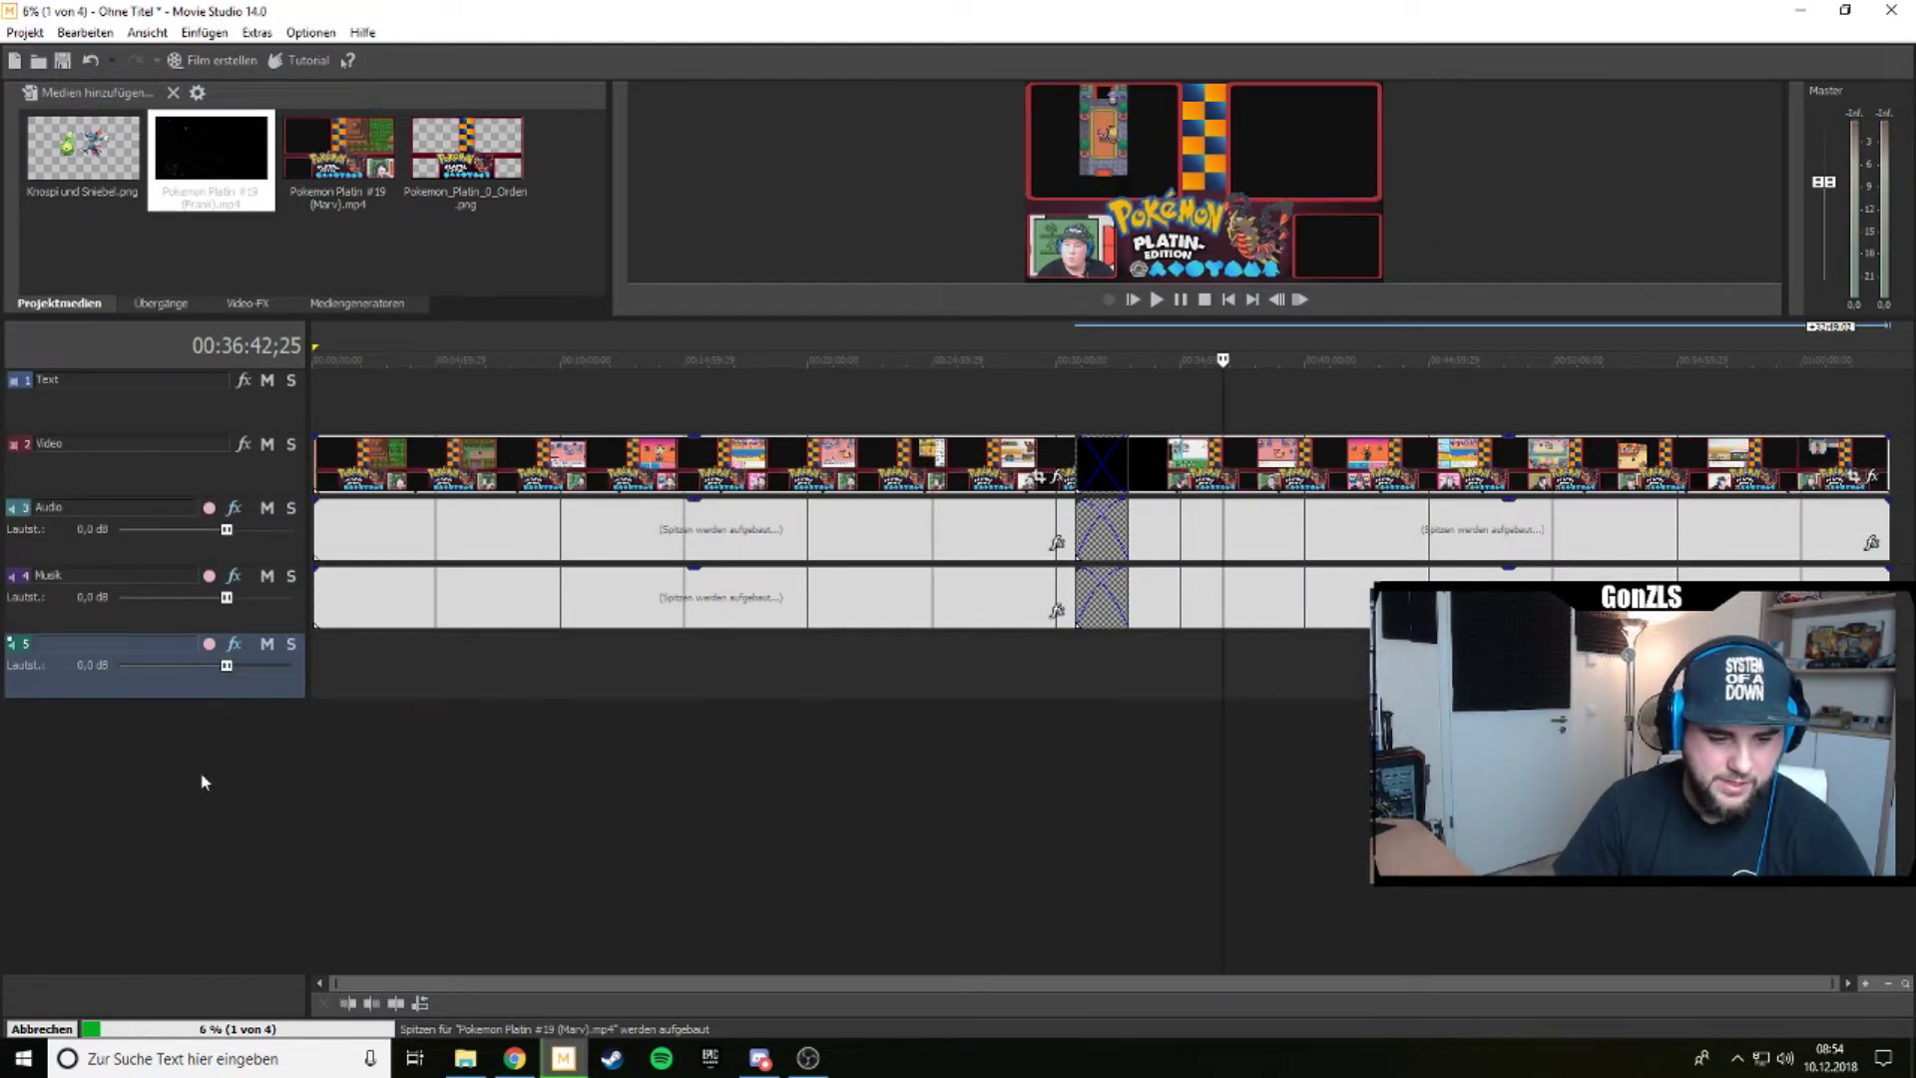
right_click(203, 783)
click(234, 822)
right_click(205, 833)
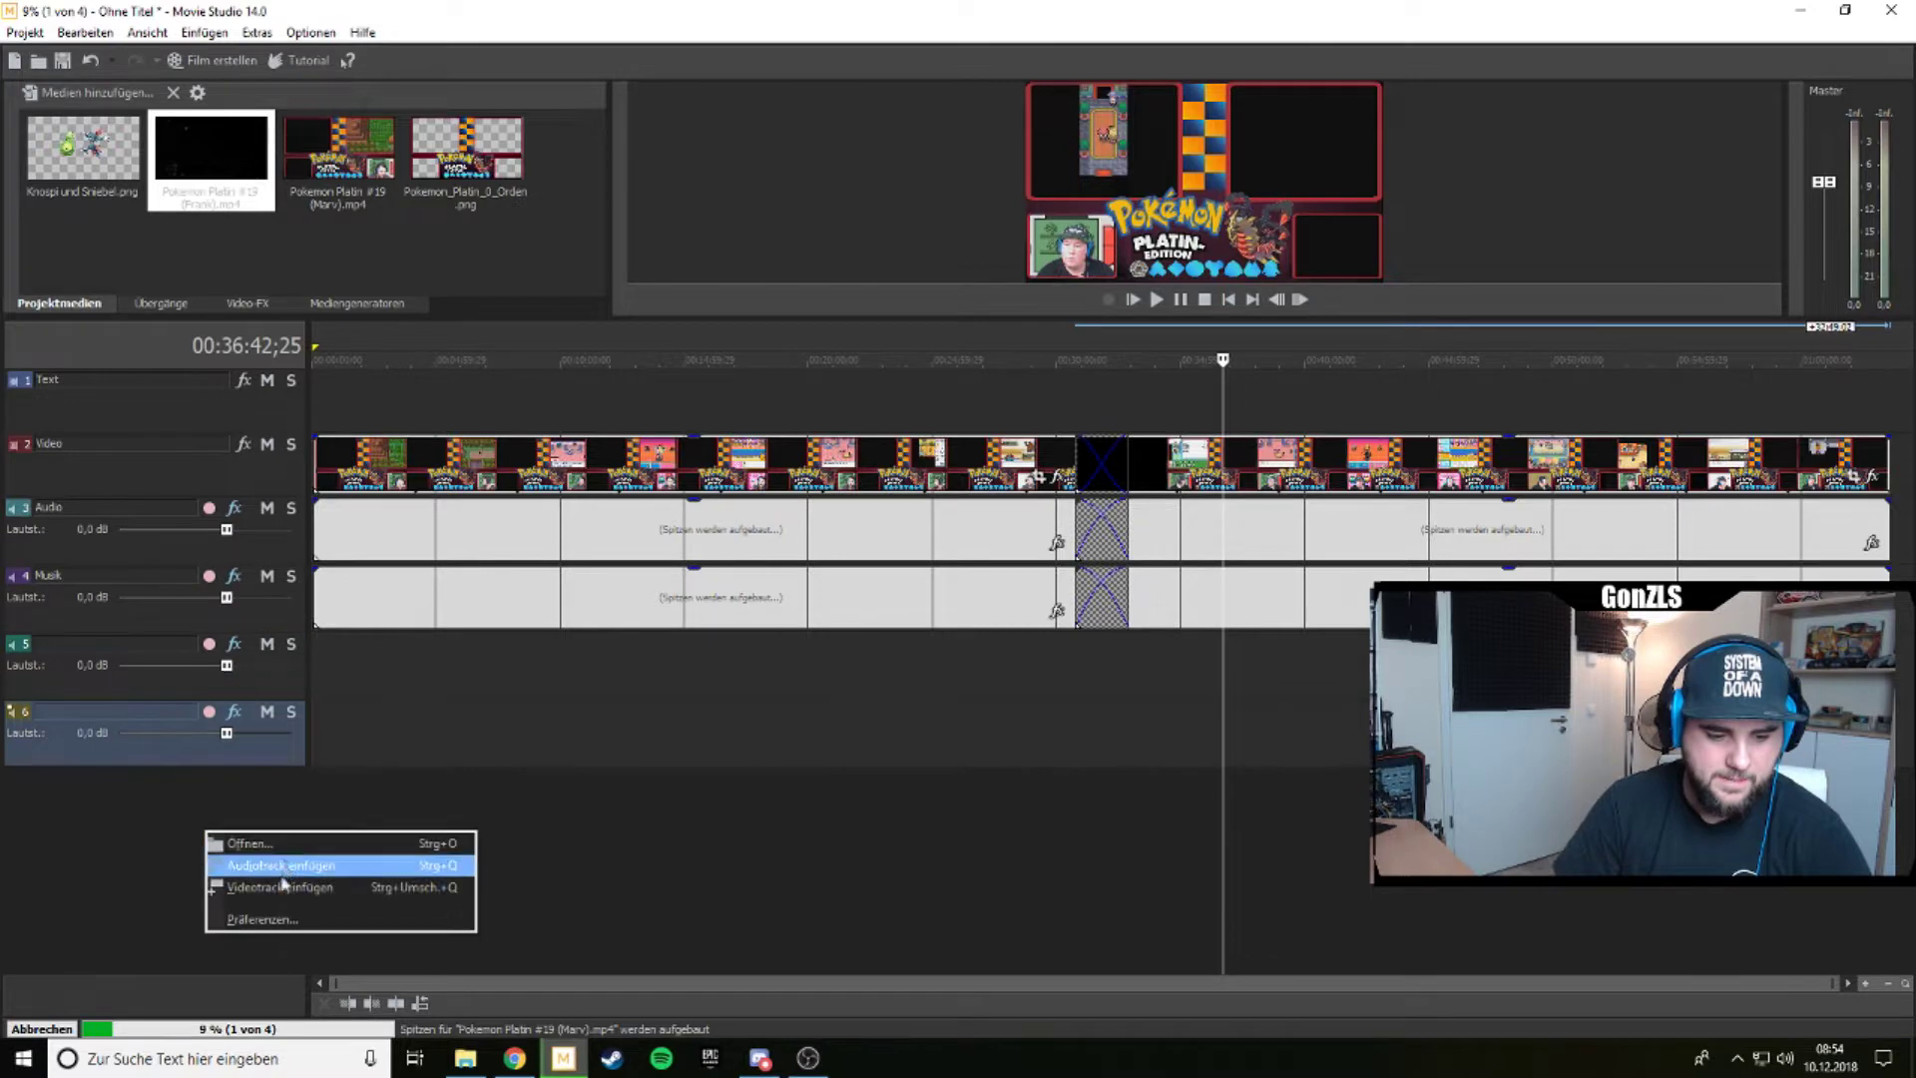
click(282, 887)
right_click(206, 870)
click(232, 927)
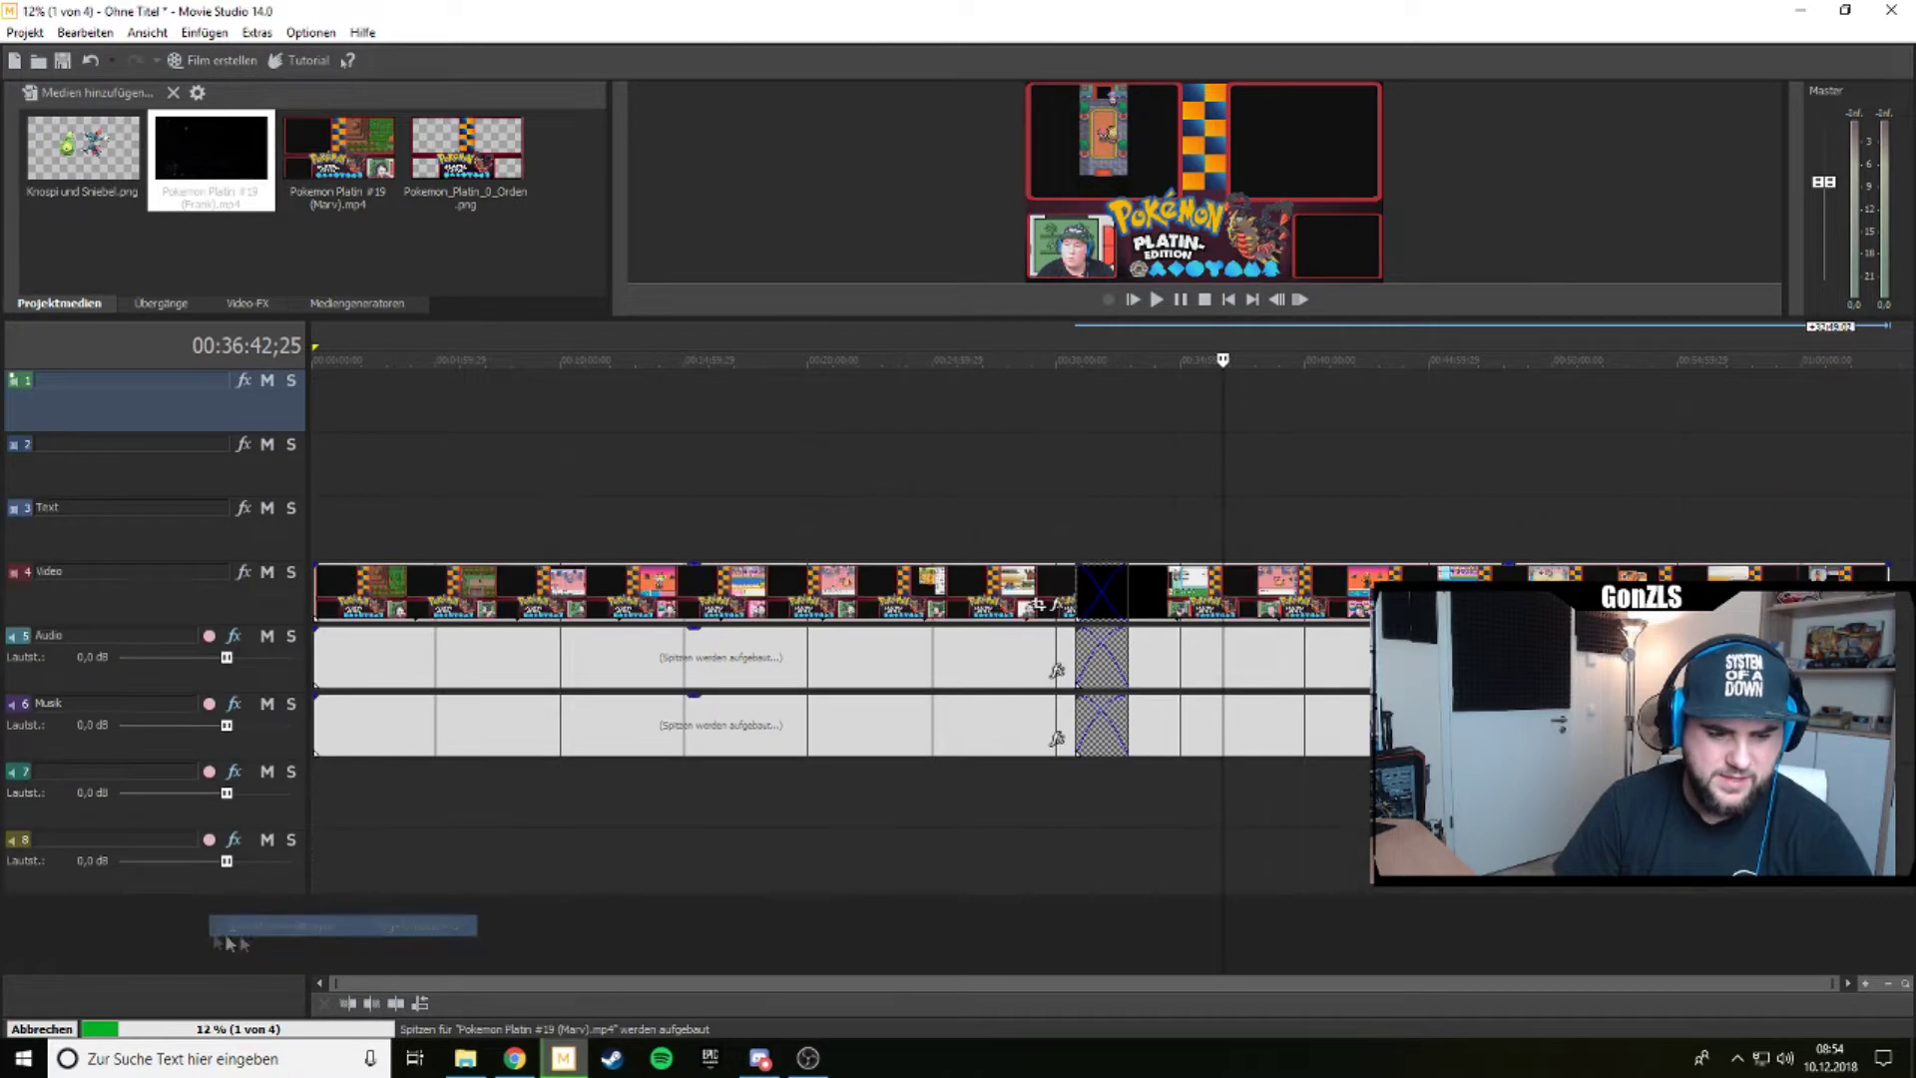
right_click(185, 925)
click(261, 993)
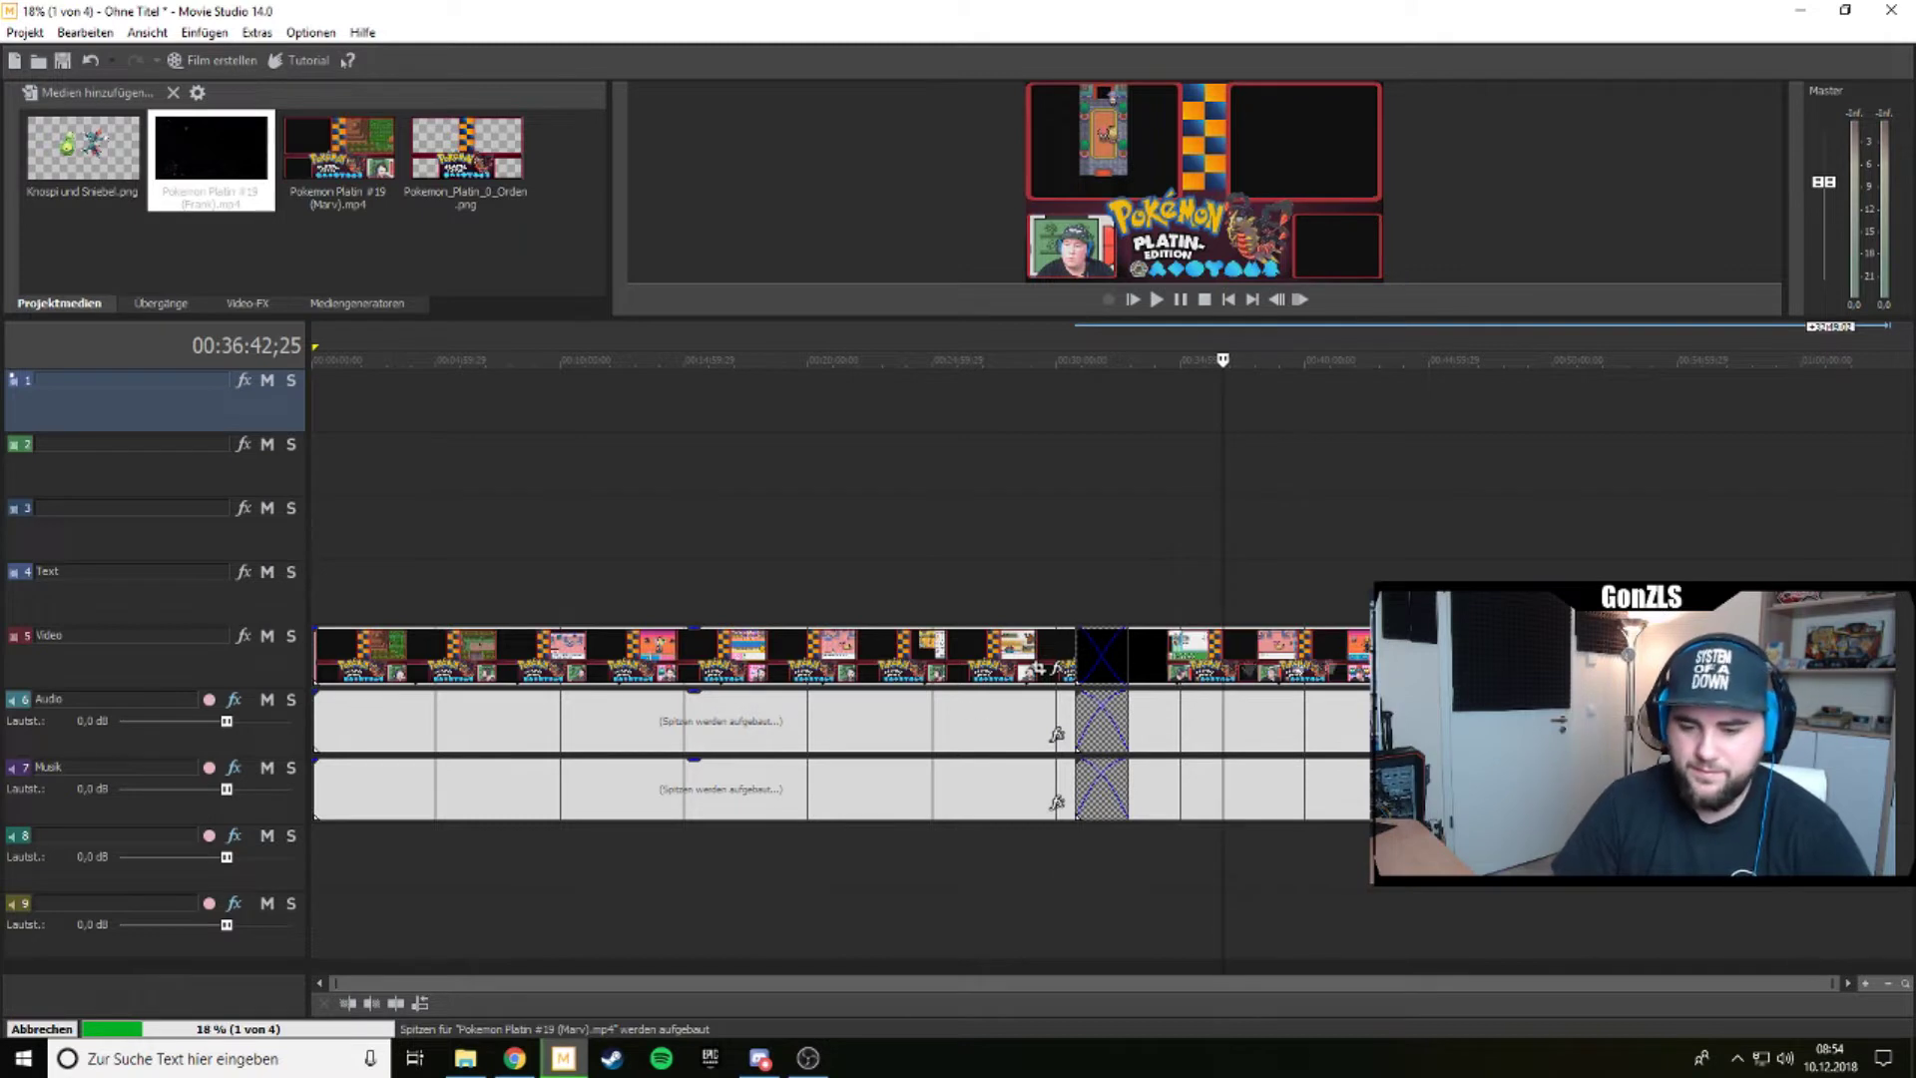
Move the second recording clear of the first on the timeline and delete it together with its audio.
drag(1148, 659, 1217, 658)
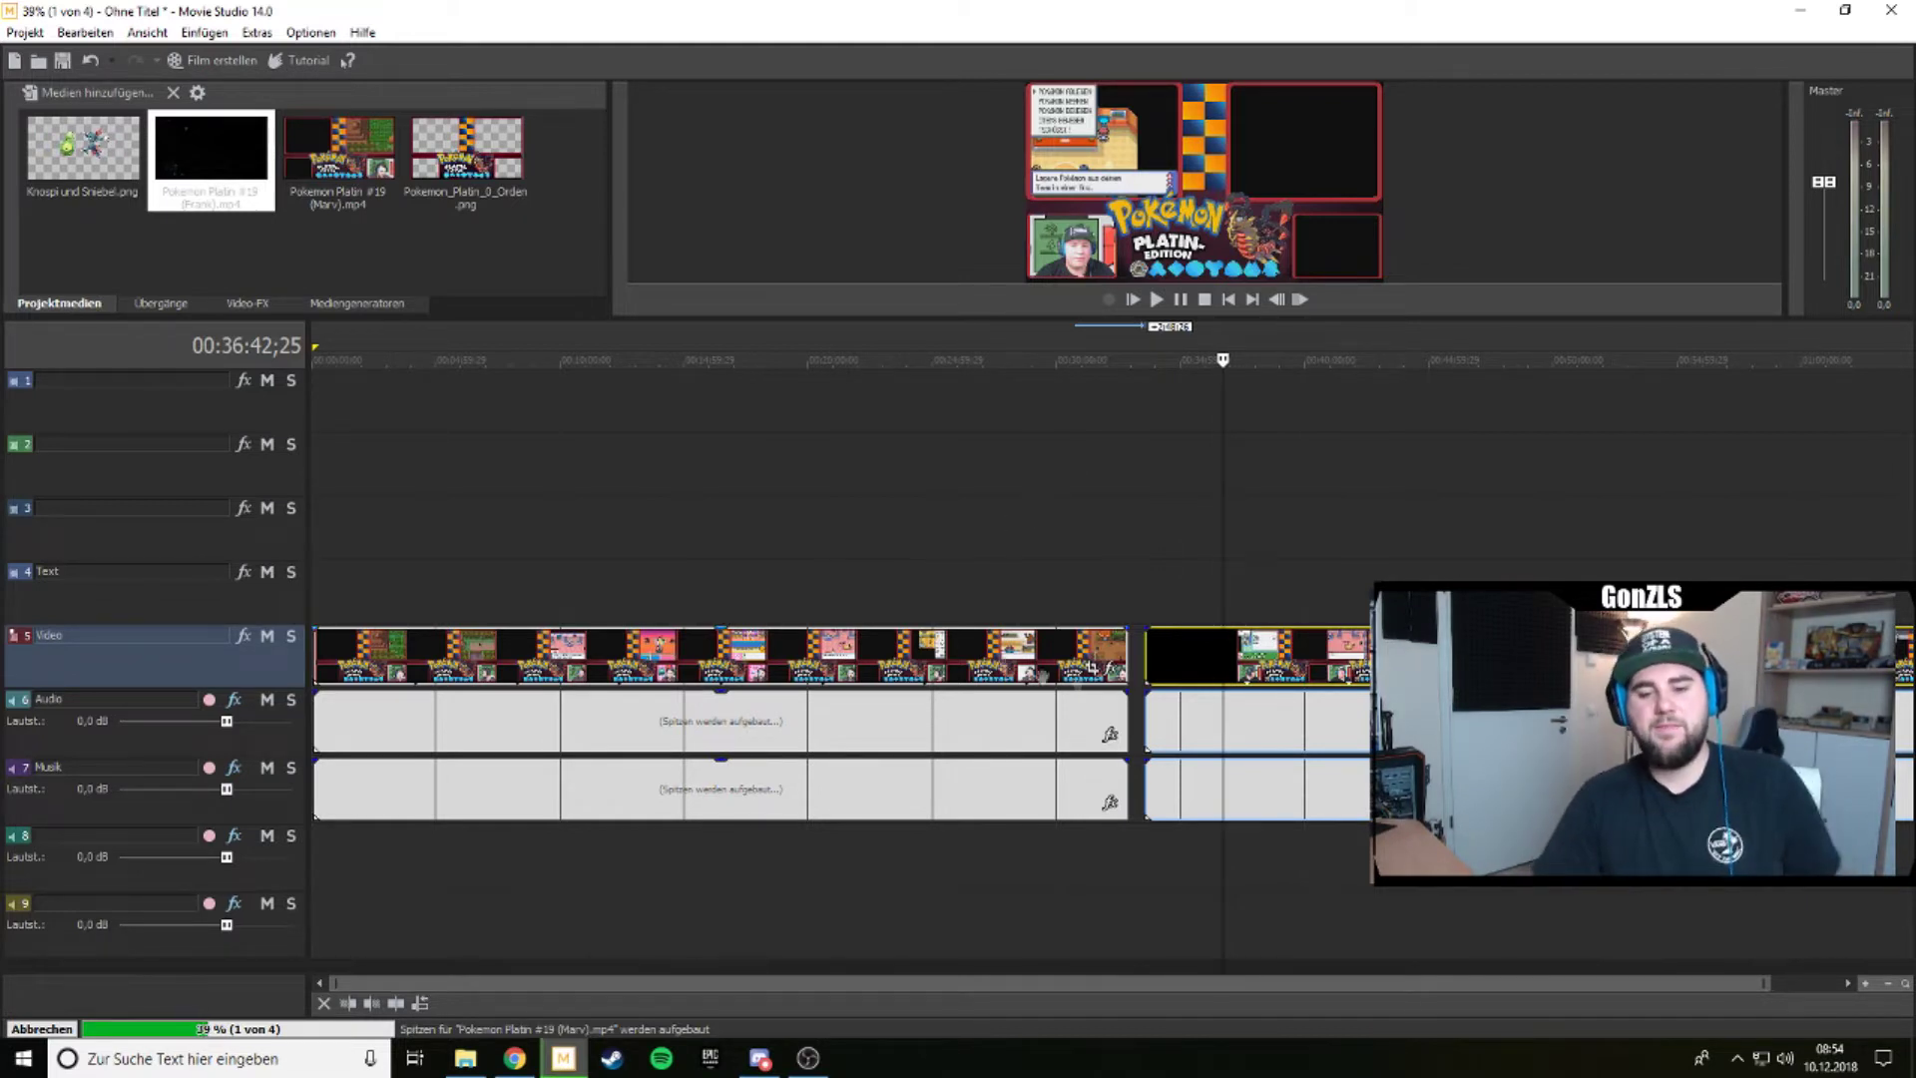
drag(1347, 658, 1416, 721)
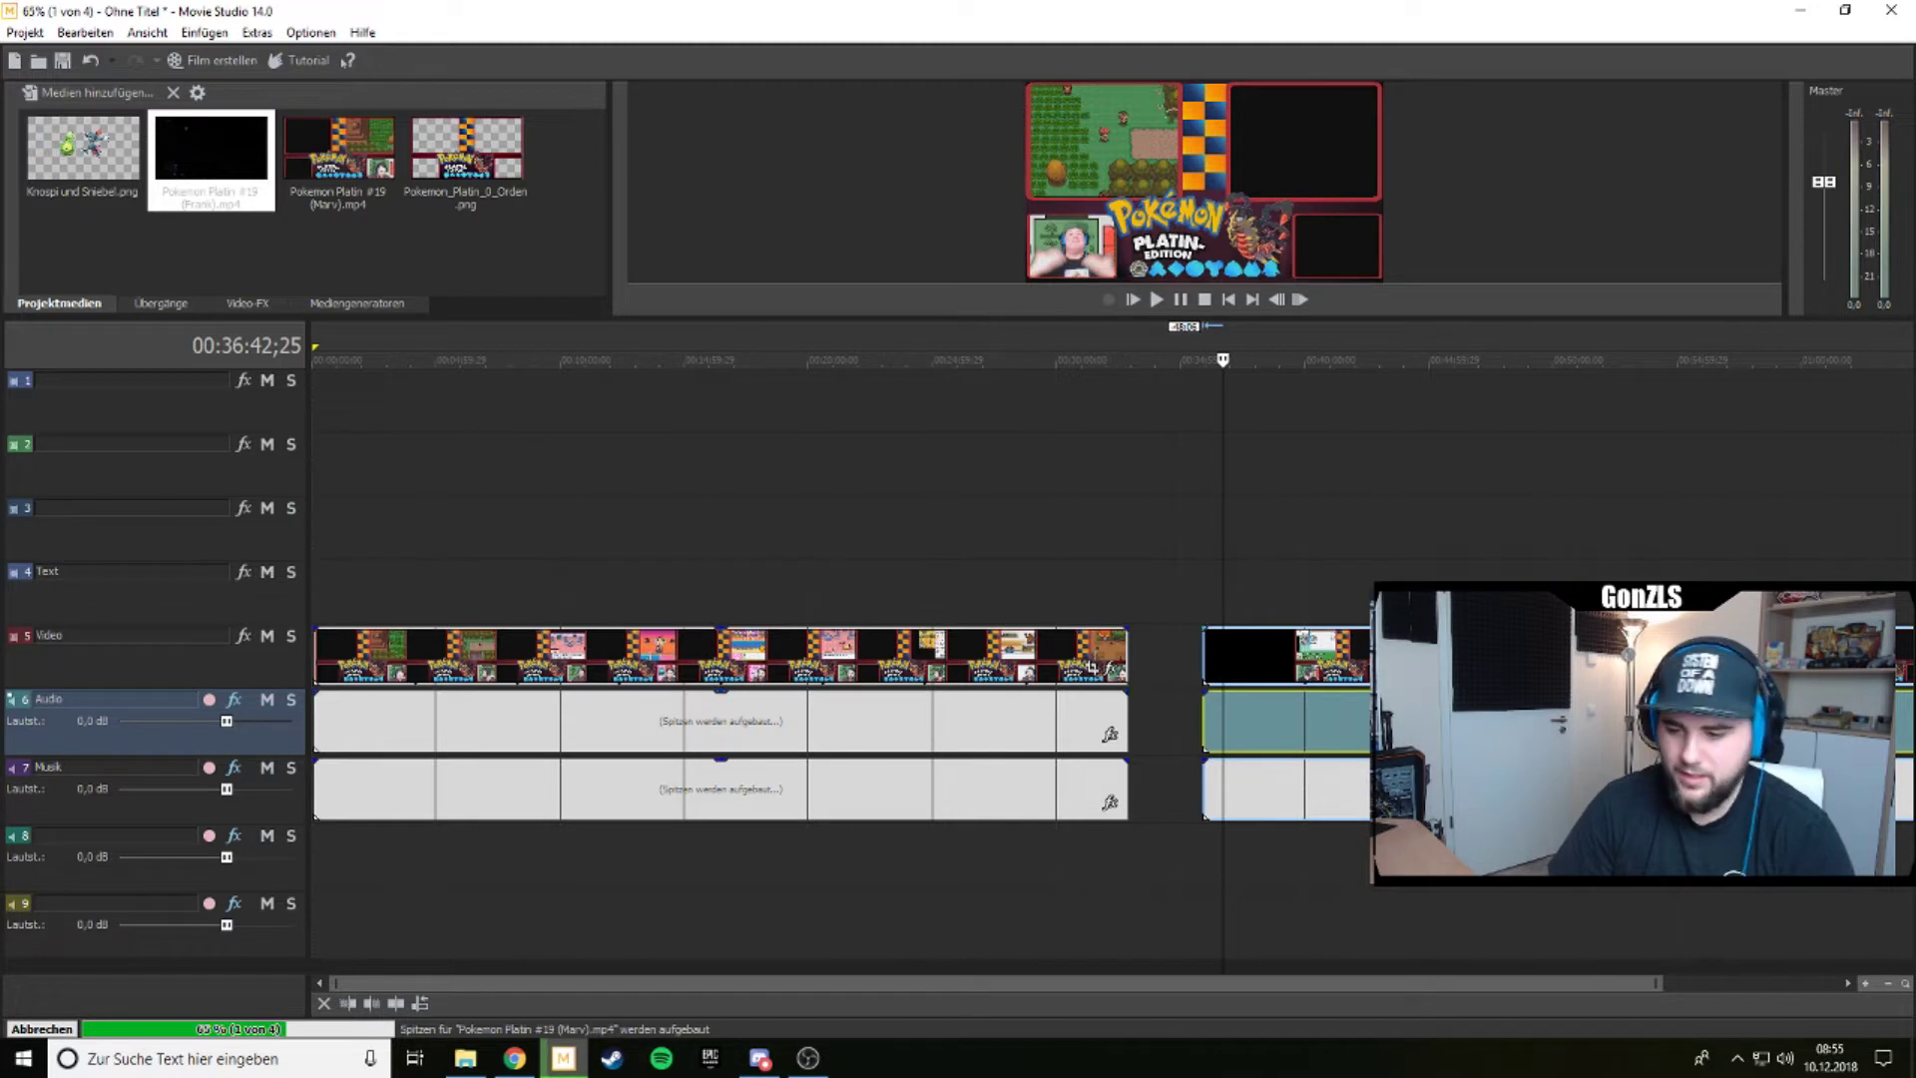
click(1379, 655)
key(Delete)
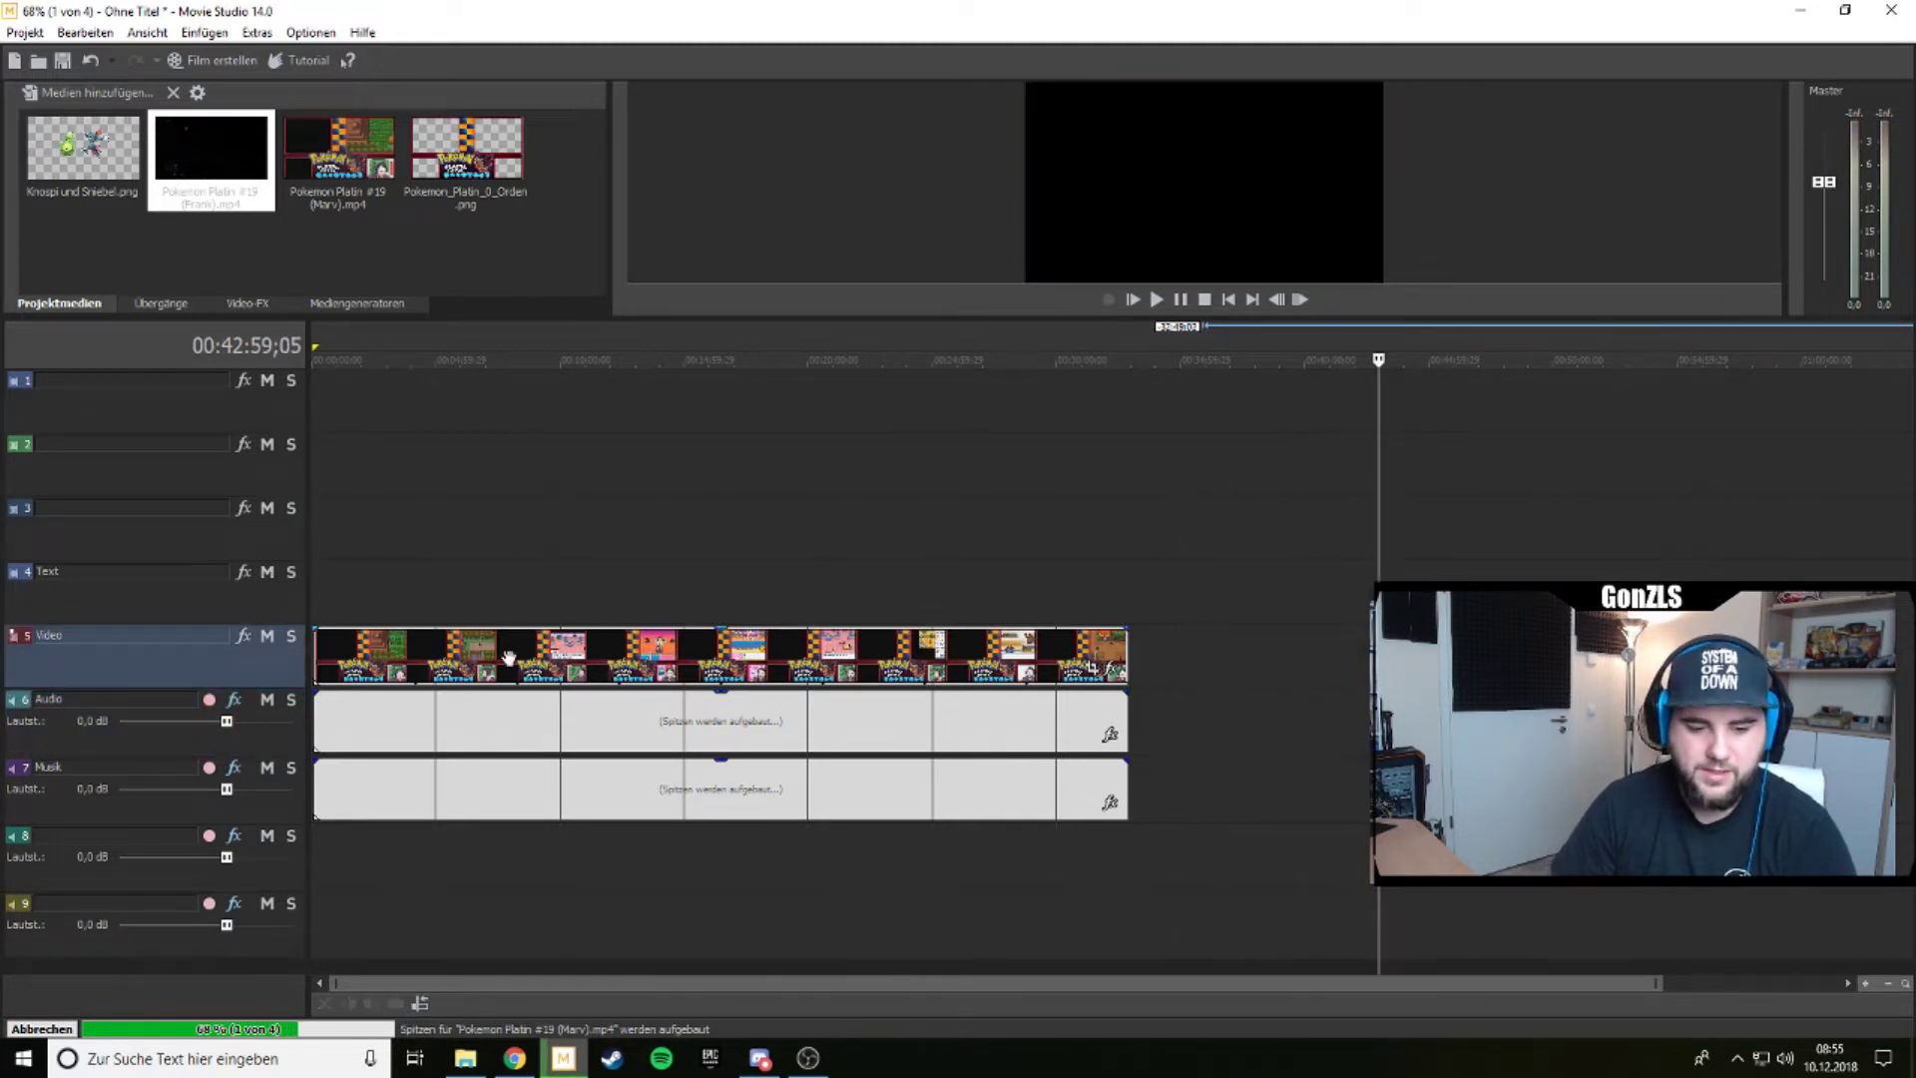
Shift the first recording about 4.5 minutes later and place two copies of the black-thumbnail recording behind it on the Video track.
drag(509, 657, 621, 656)
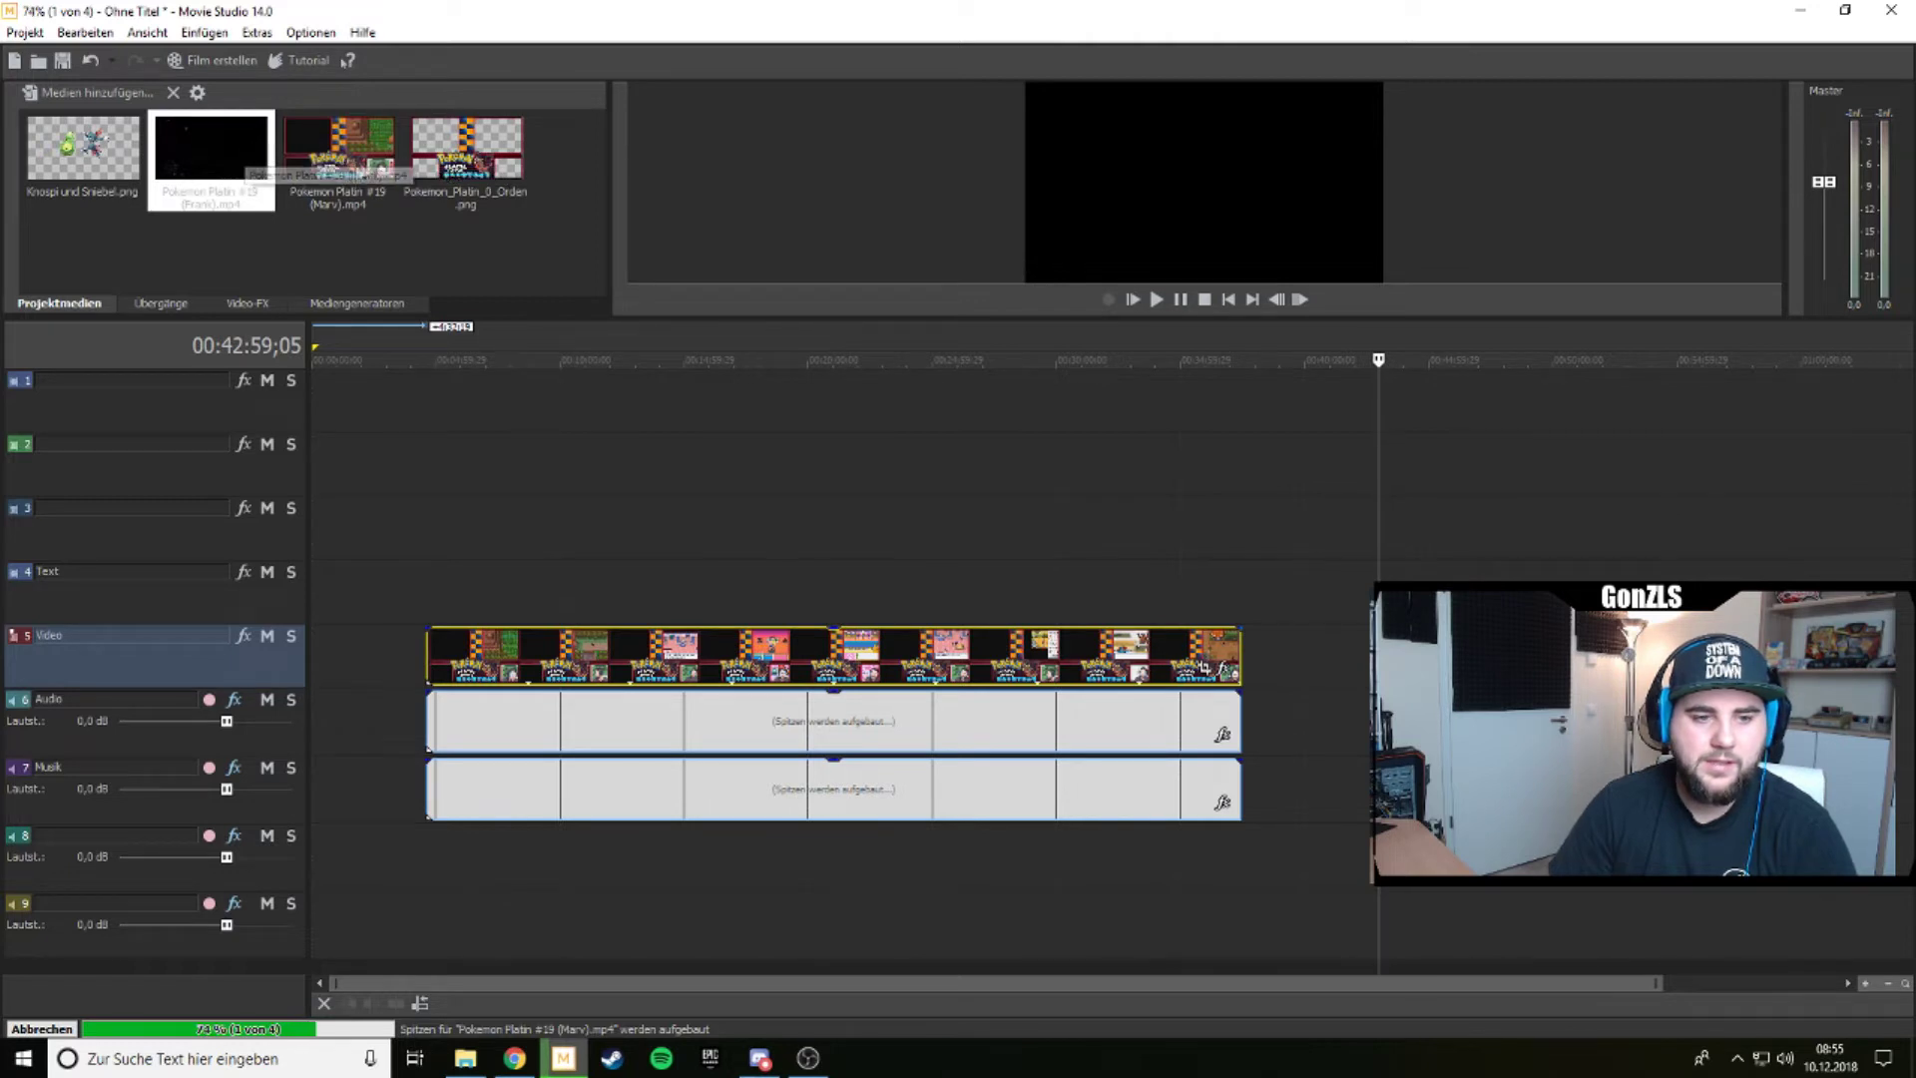
drag(201, 174, 1003, 332)
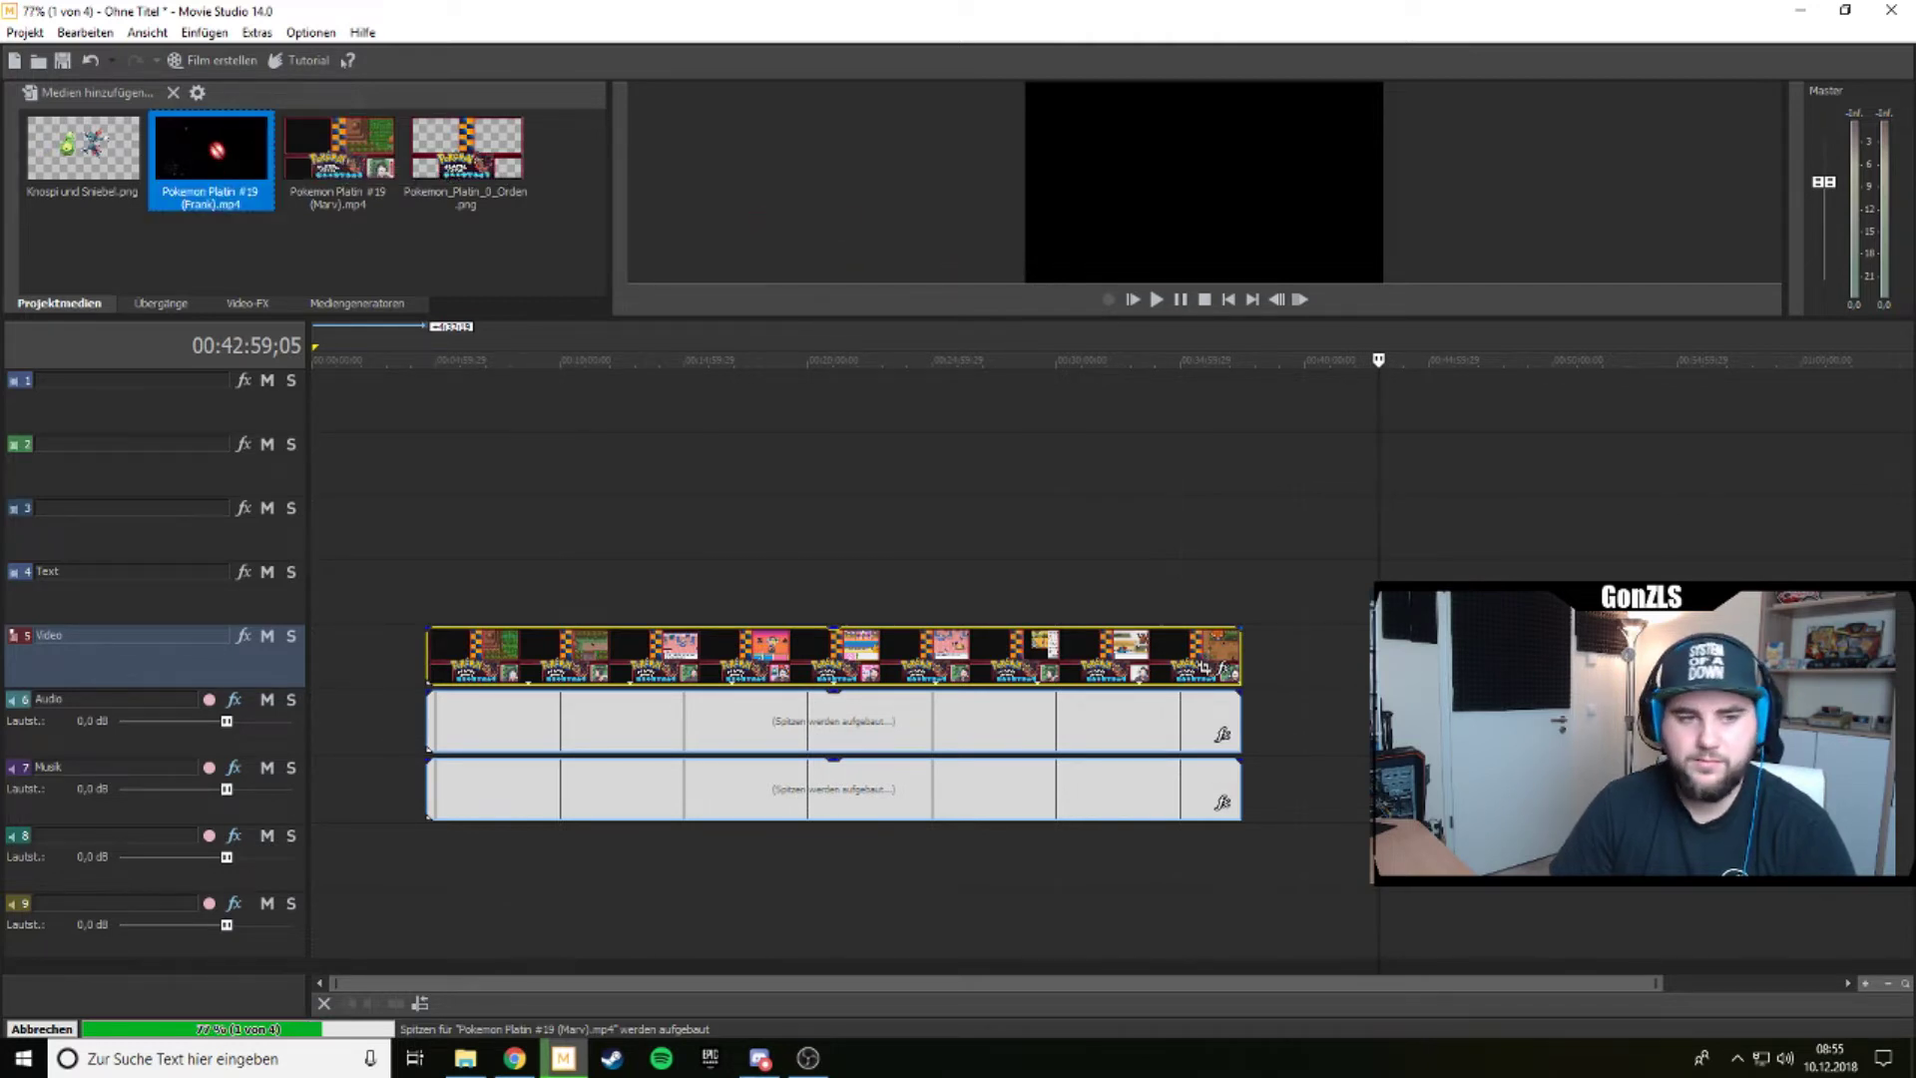
drag(1248, 499, 1382, 658)
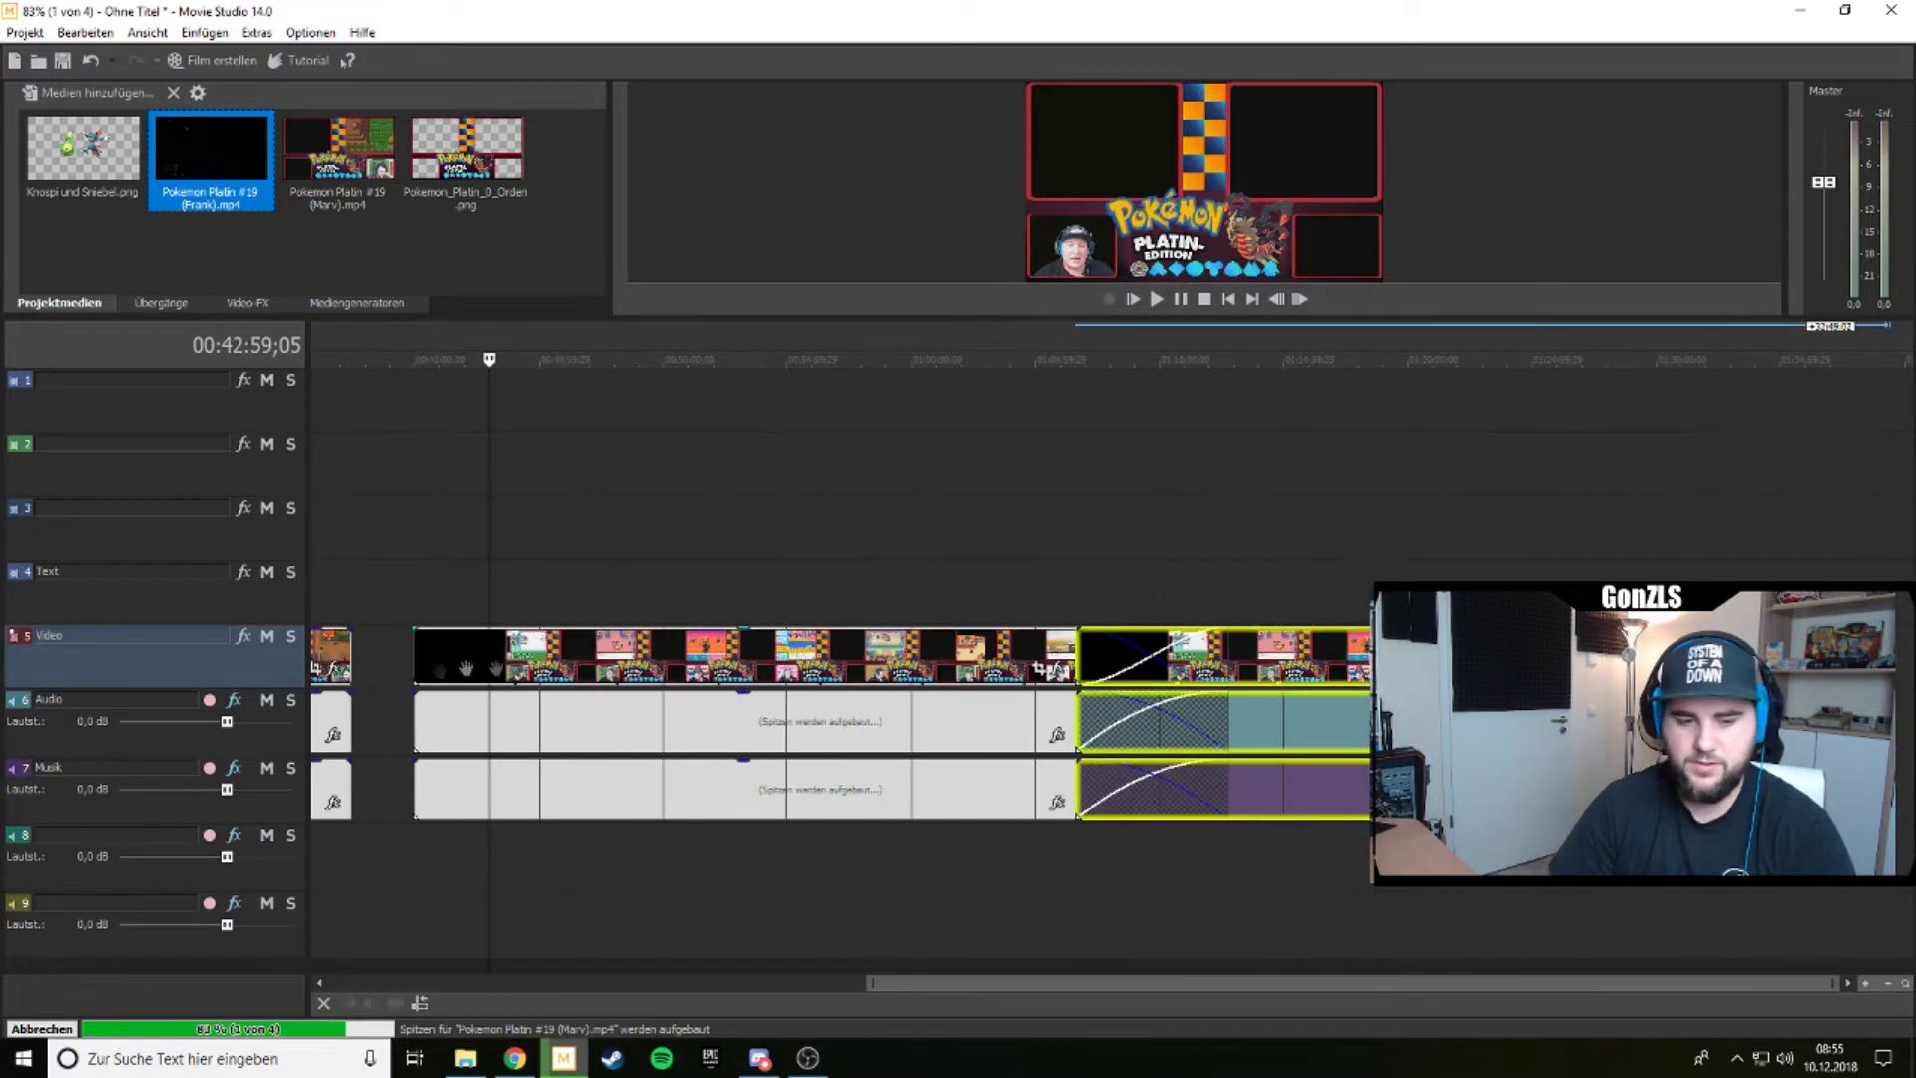
key(ctrl+z)
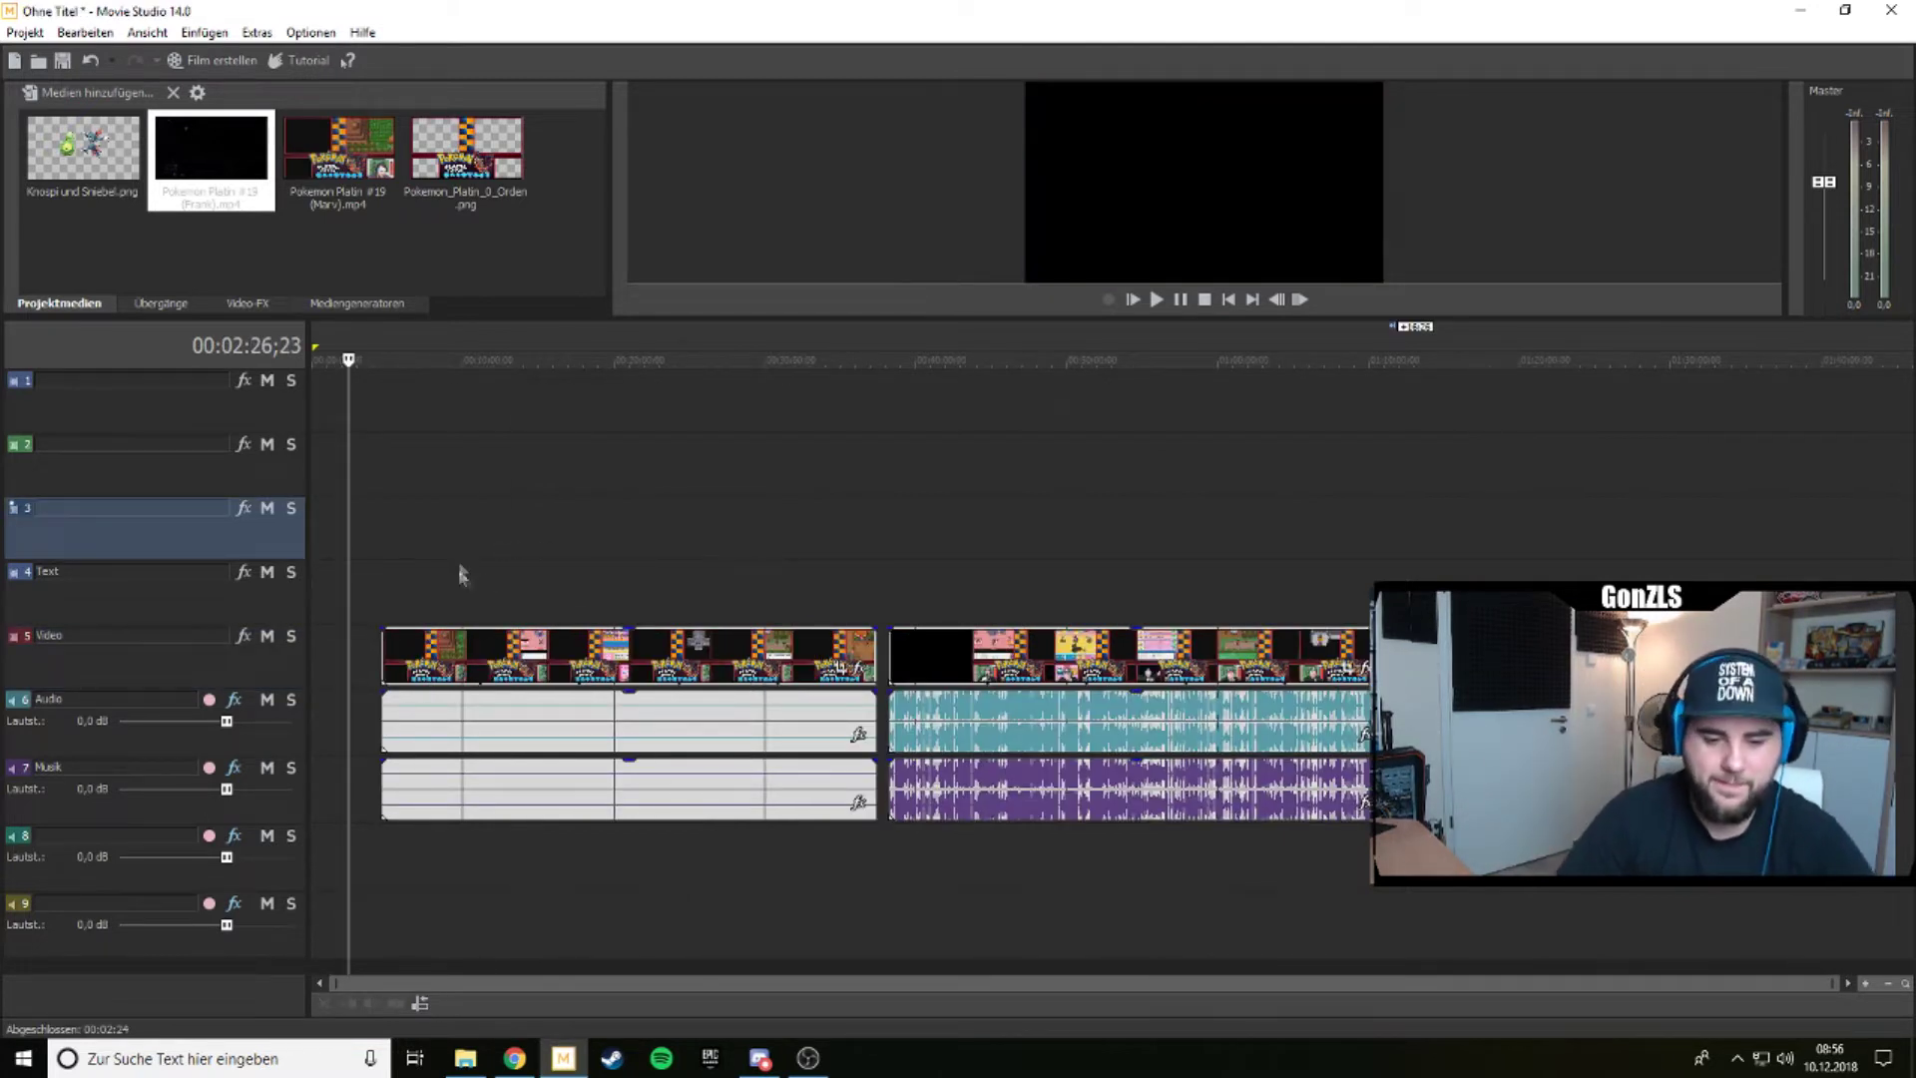
click(532, 566)
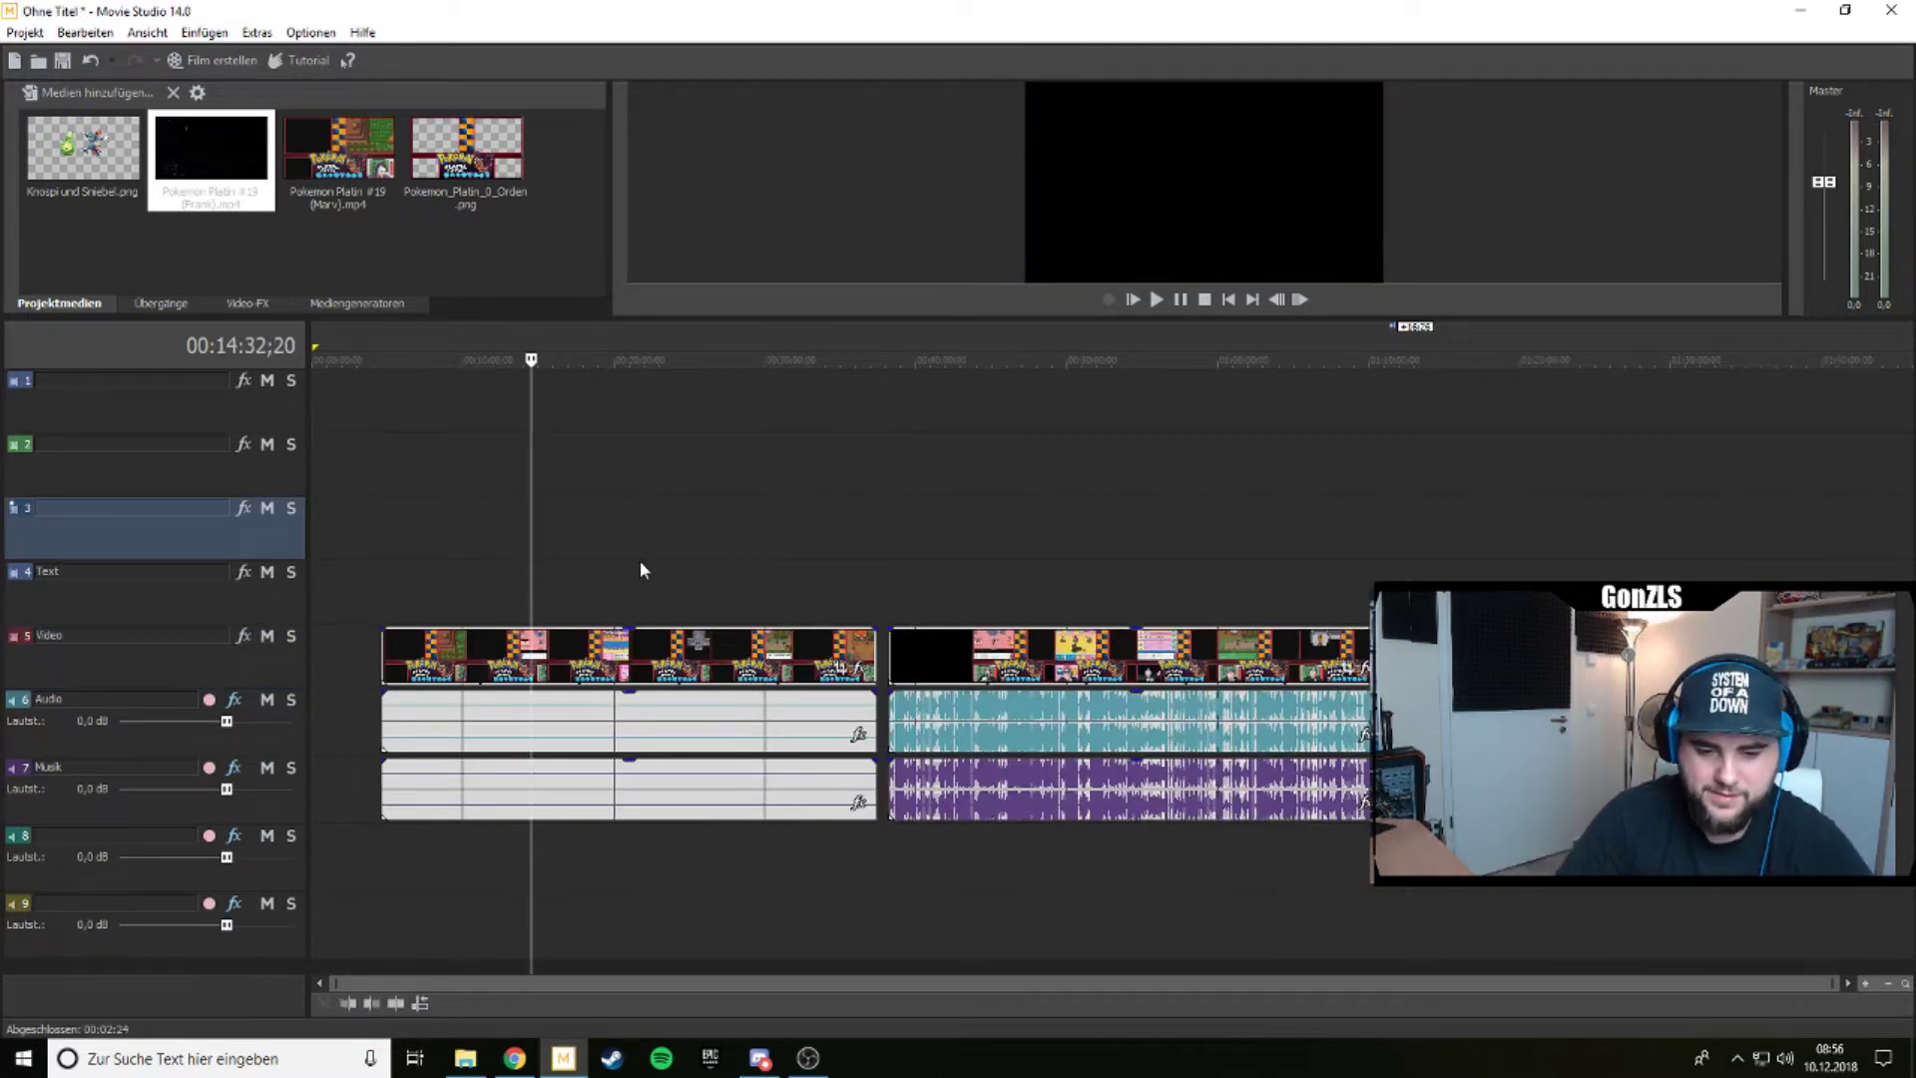
click(957, 579)
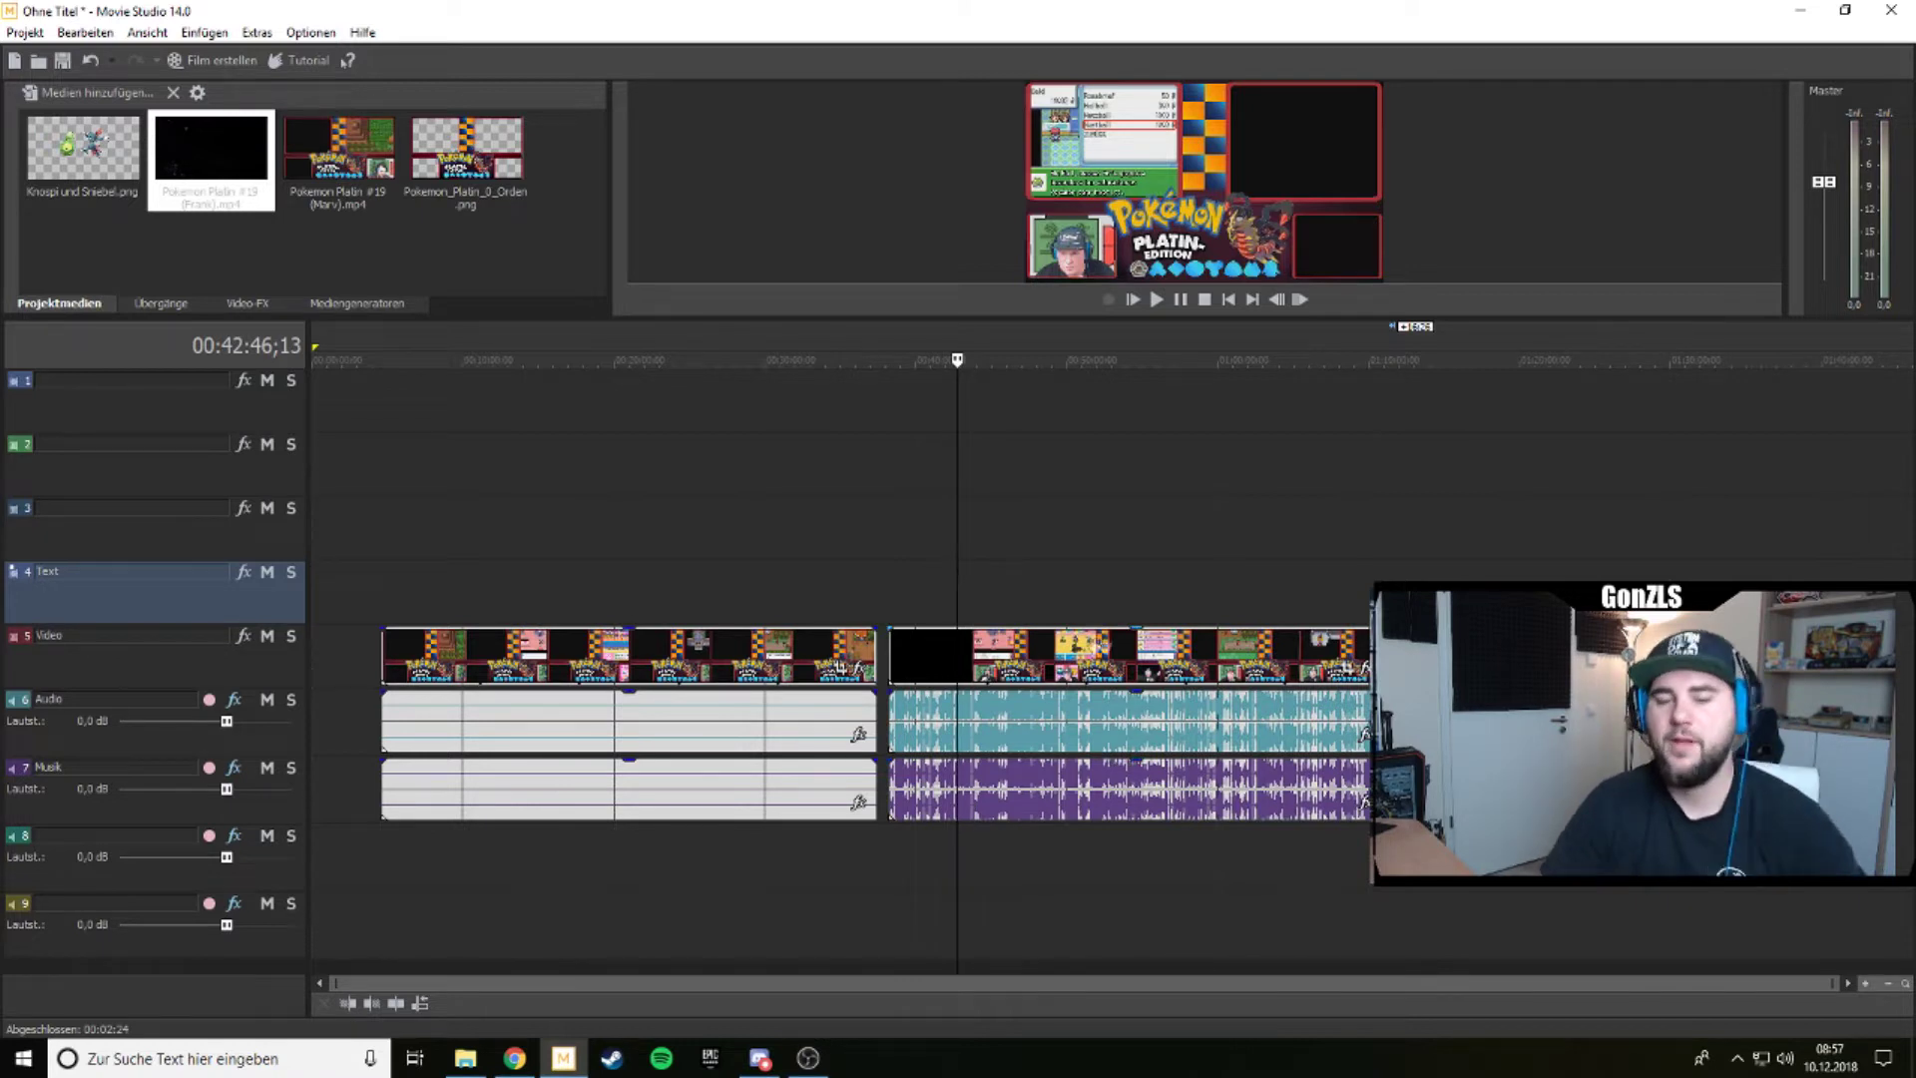
click(1119, 841)
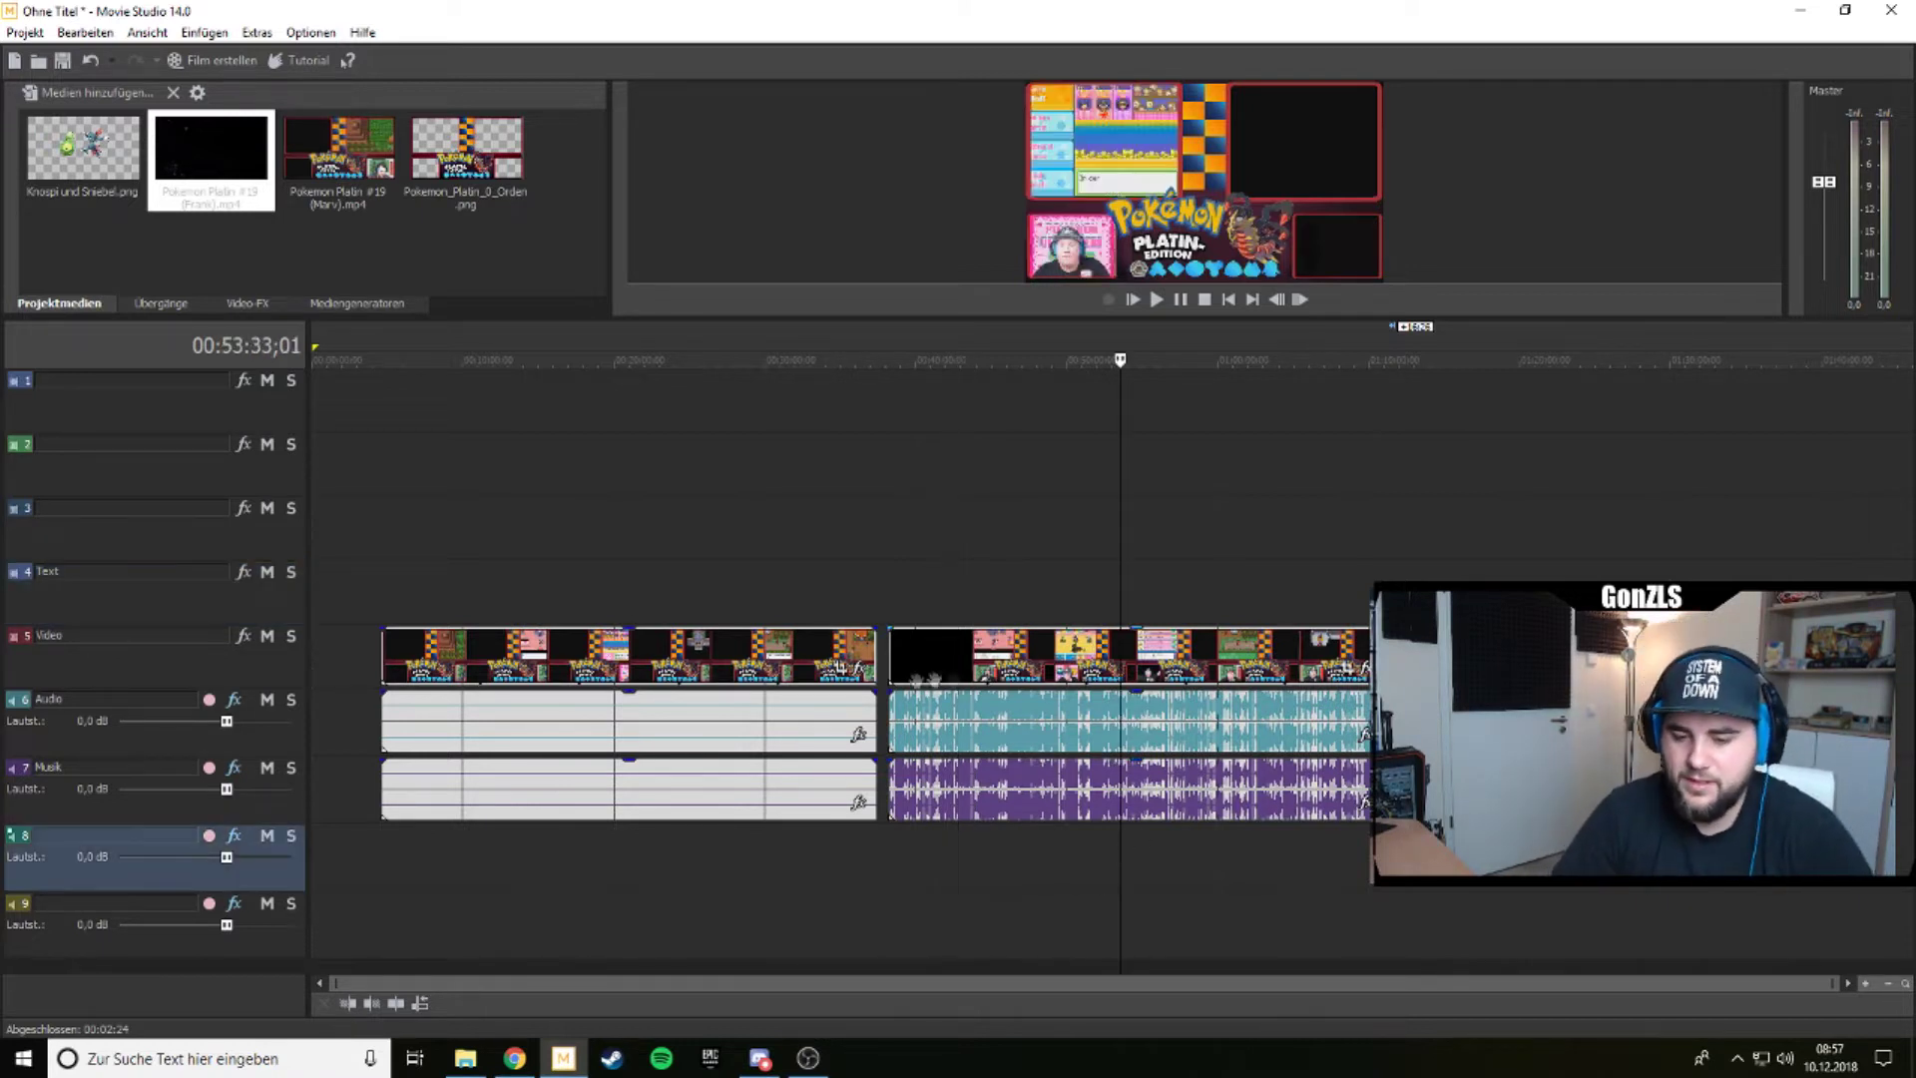
Move the video of the second recording's first copy up to the Text track and its audio down to track 9.
click(1219, 658)
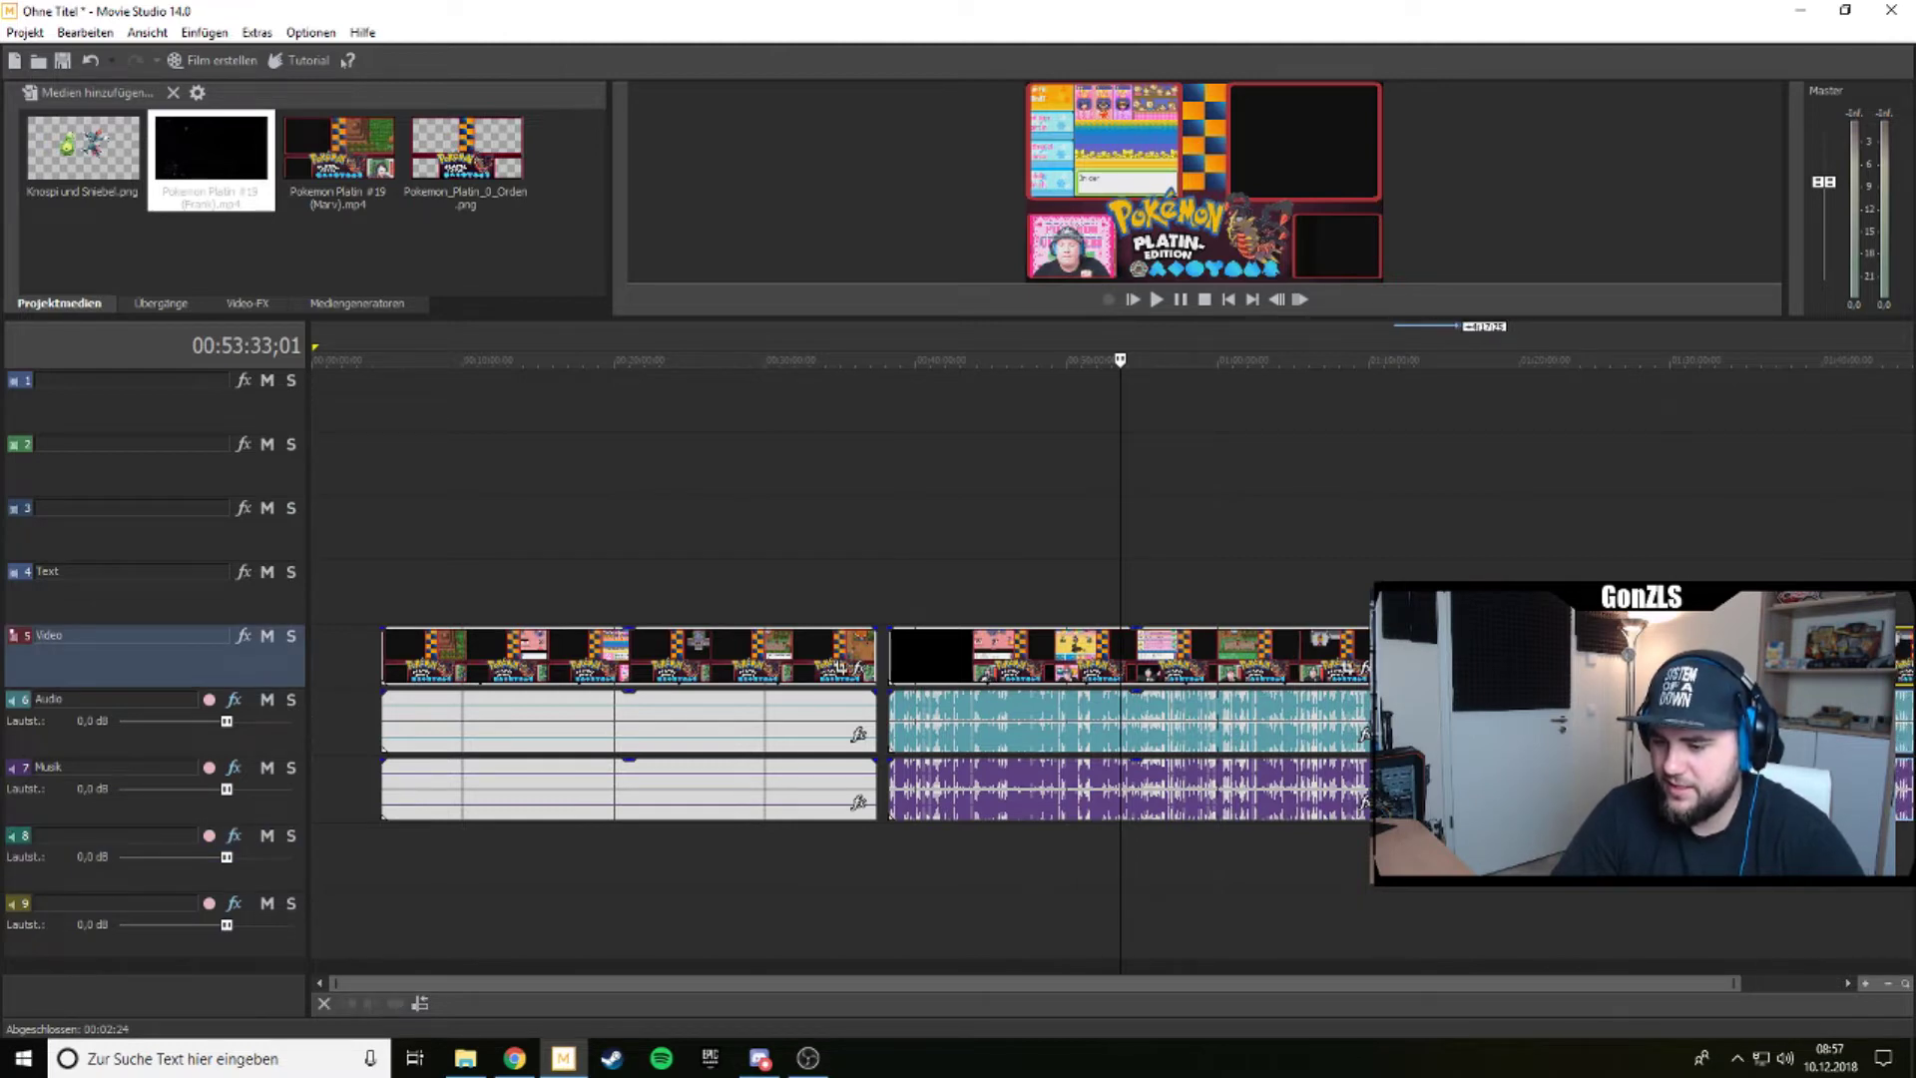
drag(1231, 650, 1255, 602)
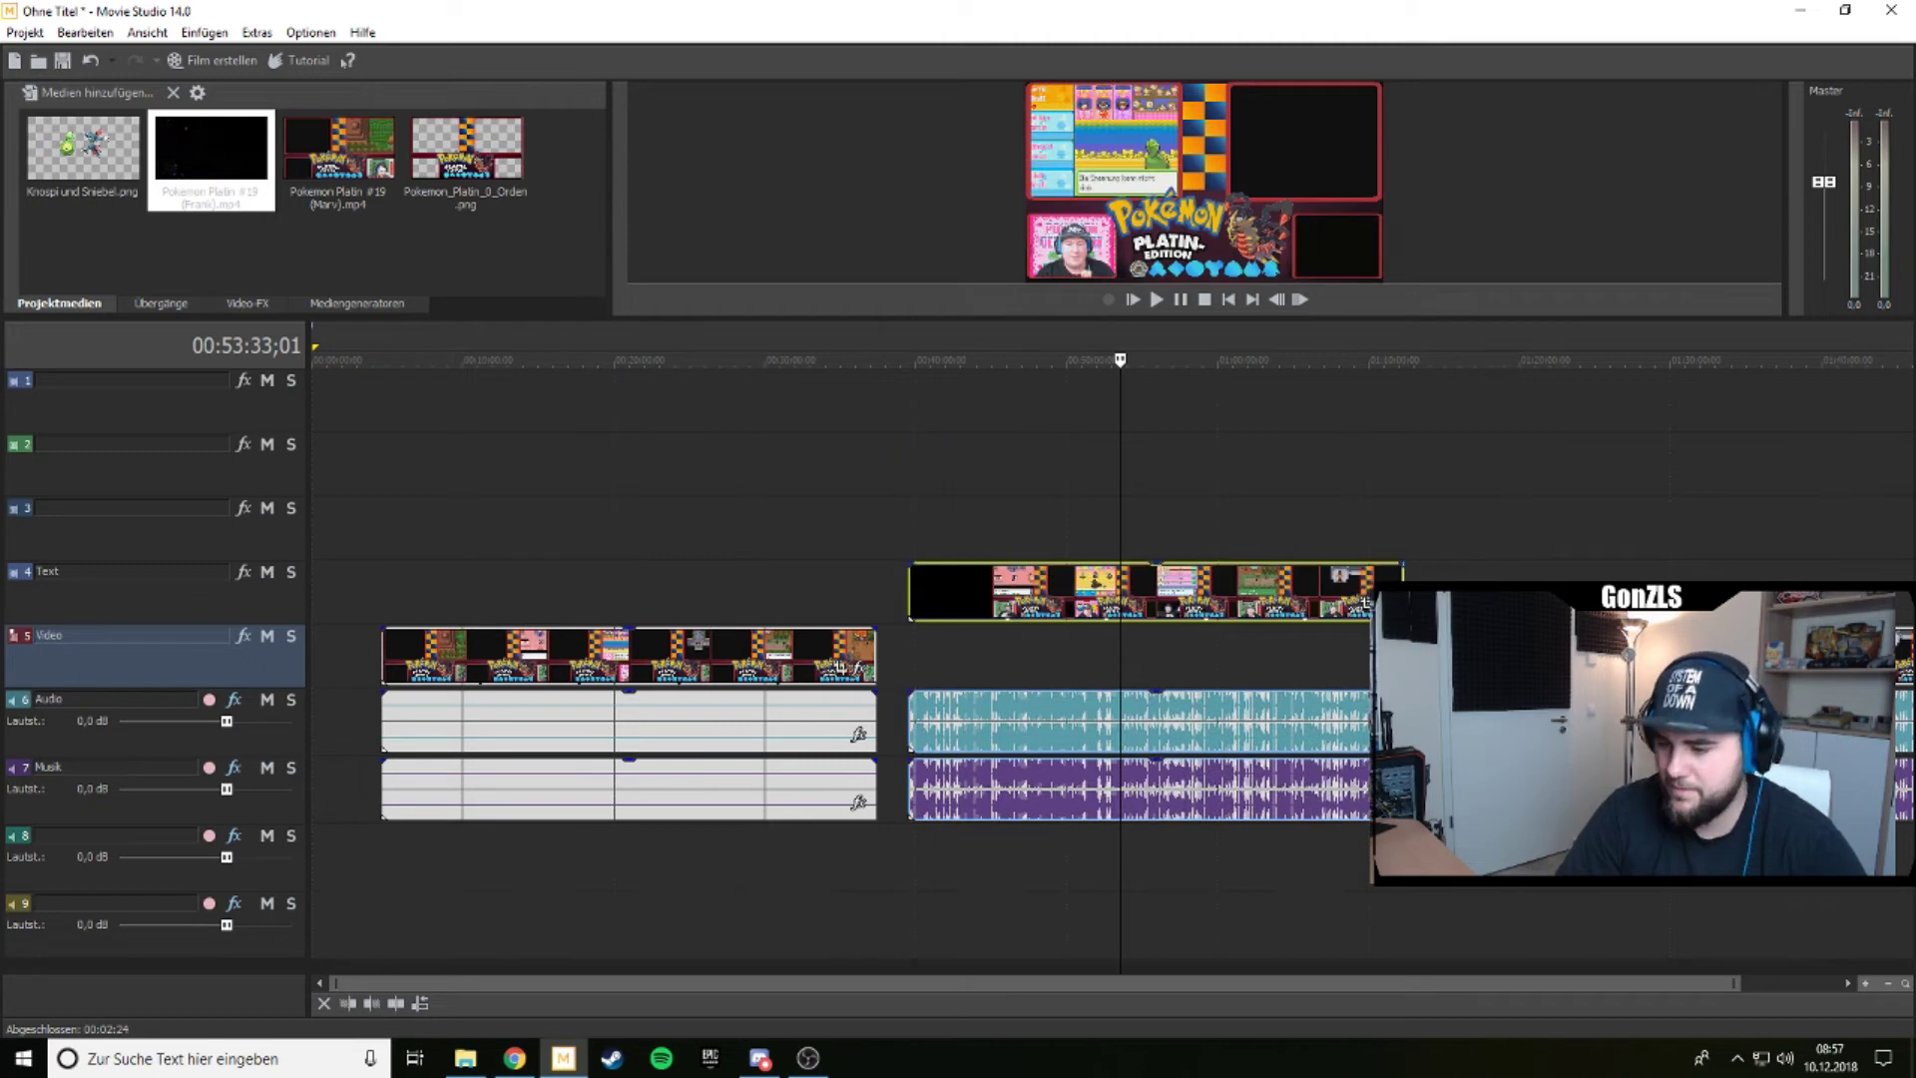
click(1570, 469)
drag(1188, 789, 1200, 910)
drag(1222, 713, 1235, 913)
Line up the second copy with the first, moving its video to track 1 and its Musik audio to track 9.
drag(1556, 654, 1010, 651)
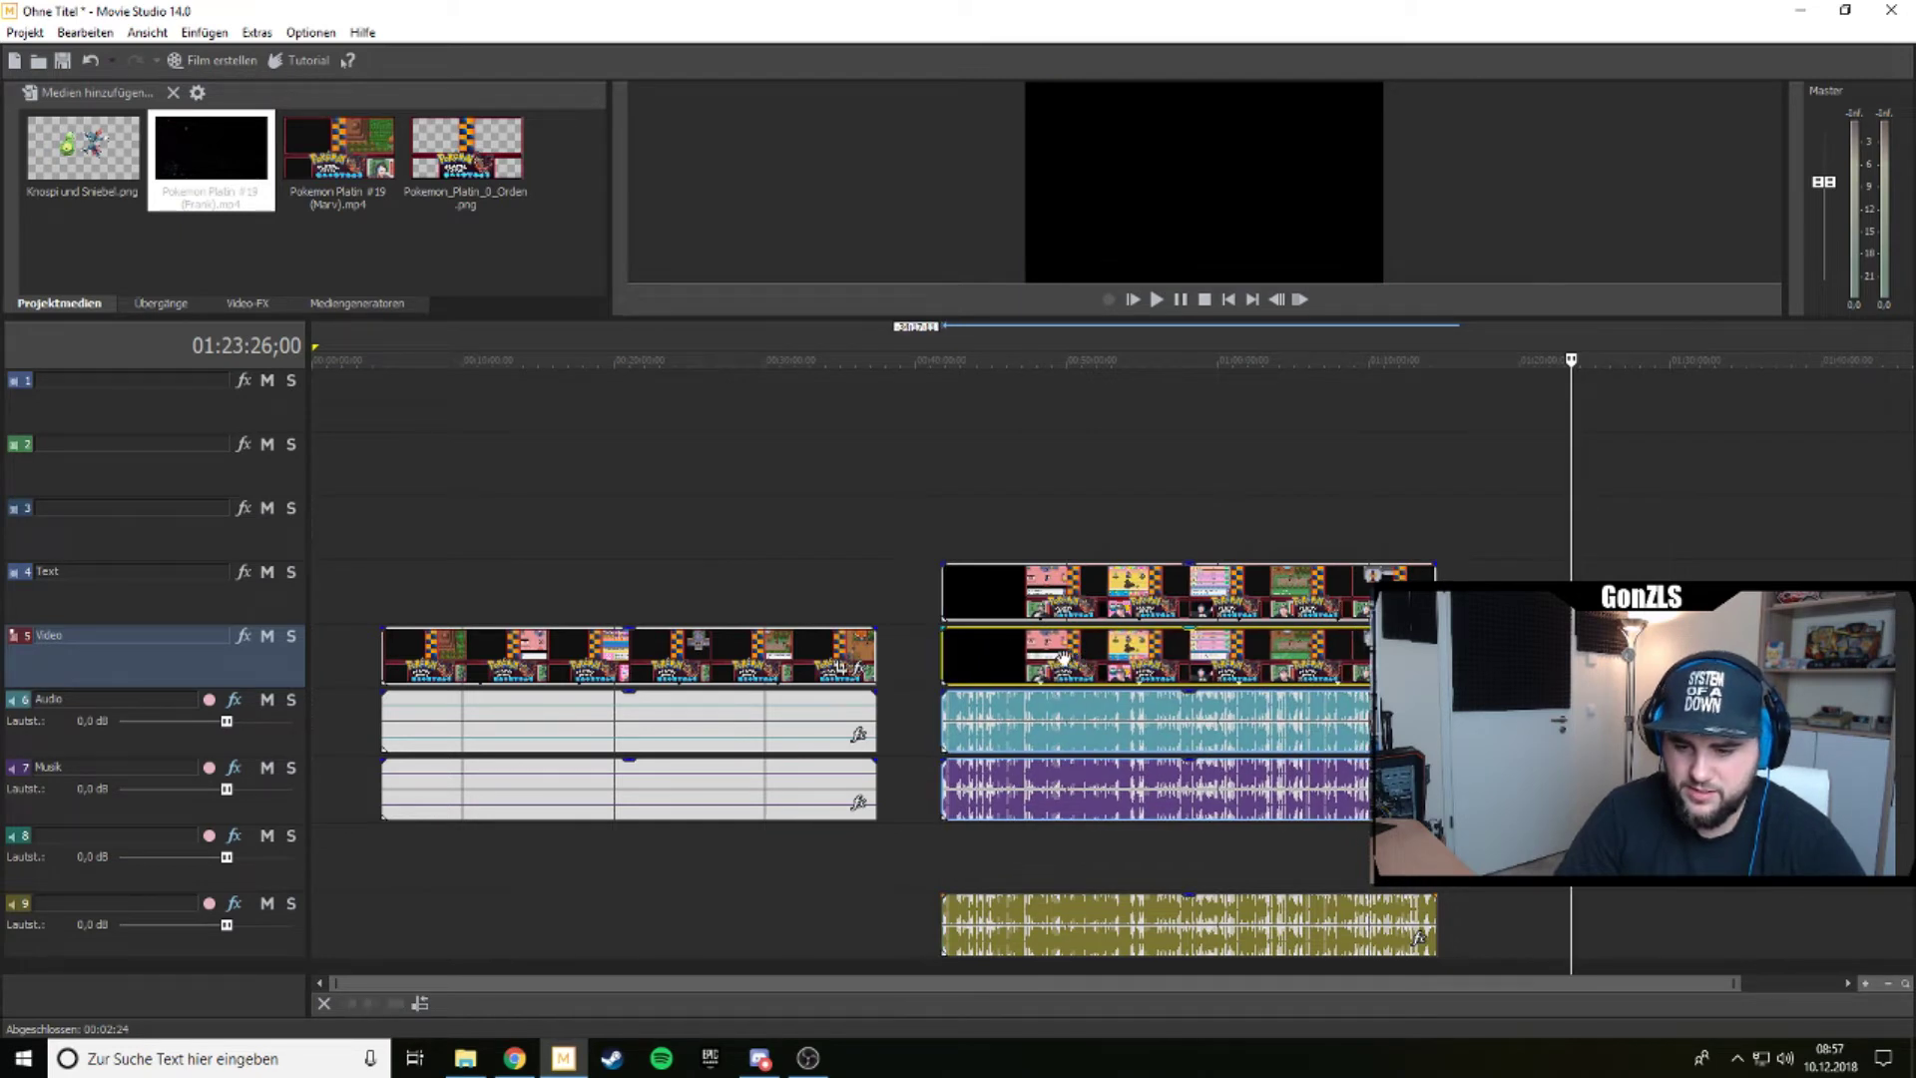
drag(1064, 659, 1071, 448)
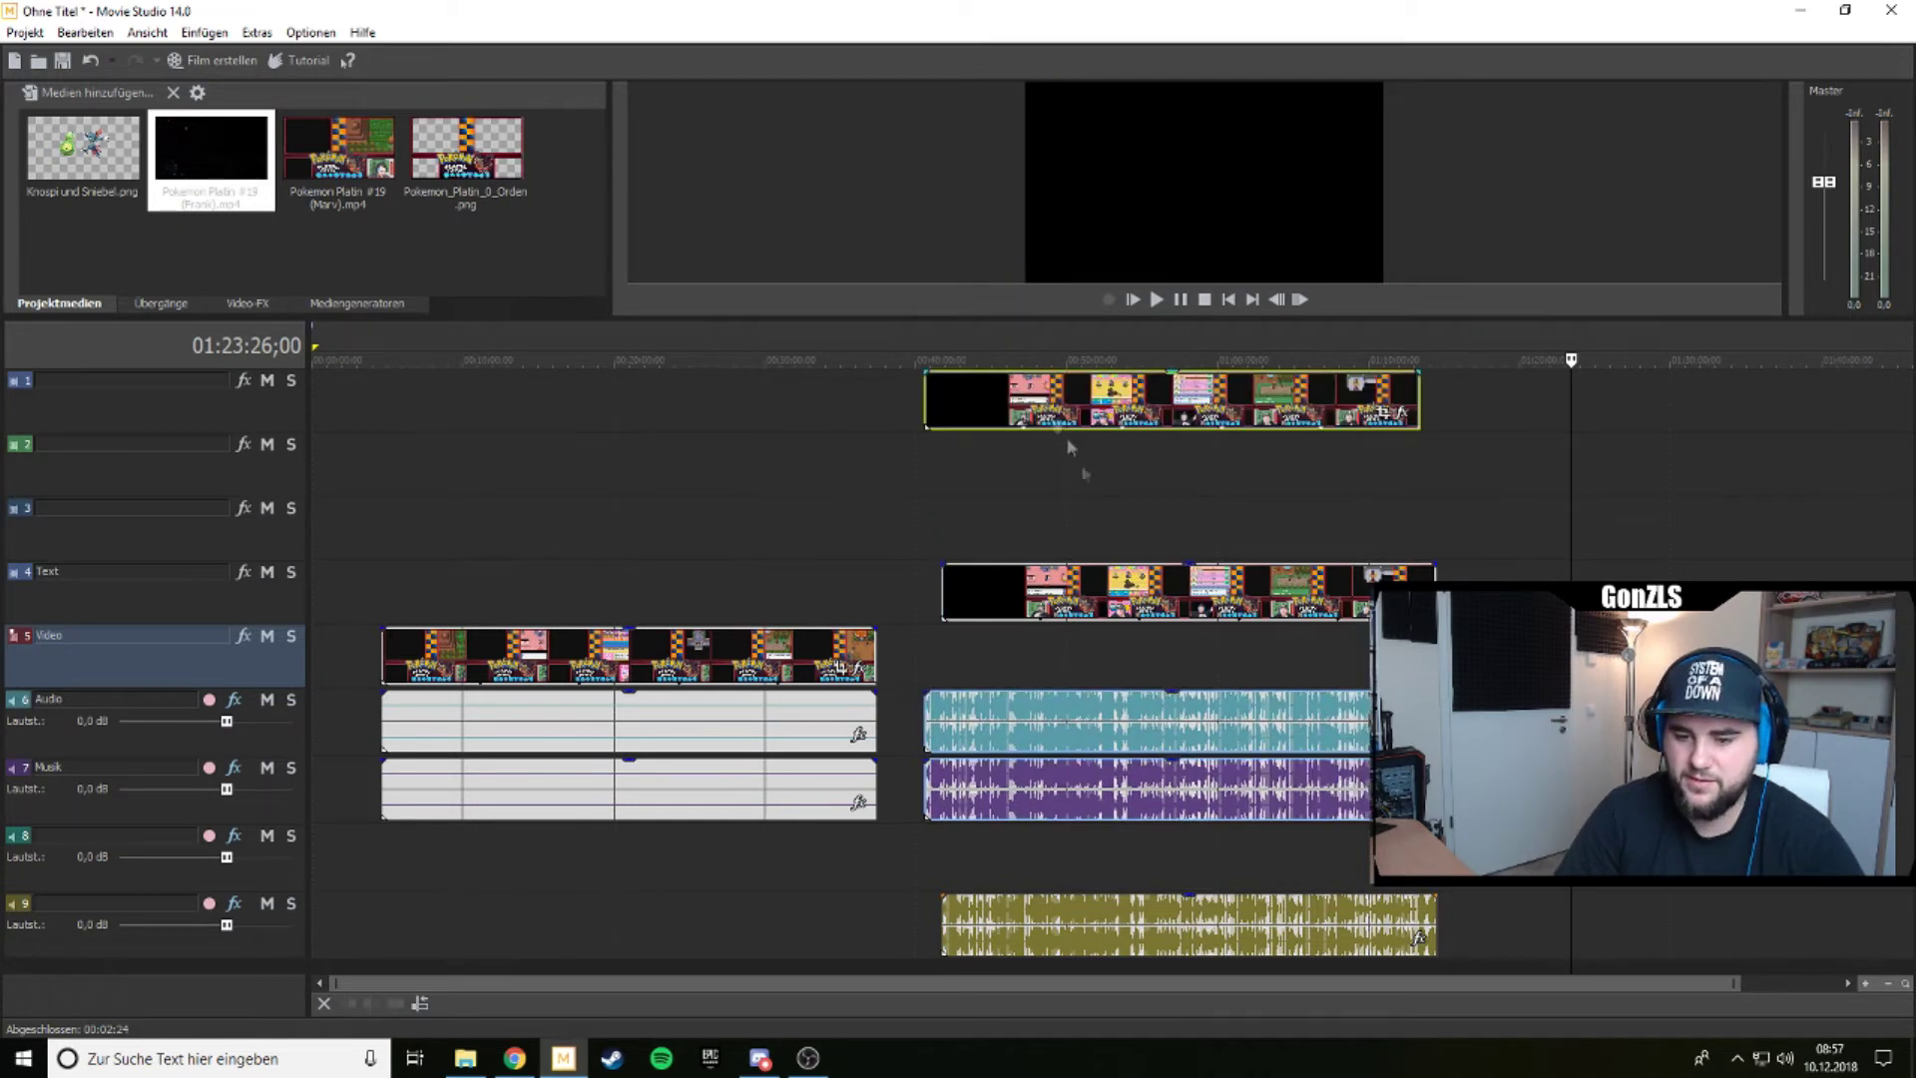
drag(1110, 789, 1136, 911)
mouse_move(1029, 599)
mouse_down()
mouse_move(1104, 599)
mouse_move(1029, 599)
mouse_move(1048, 599)
mouse_up()
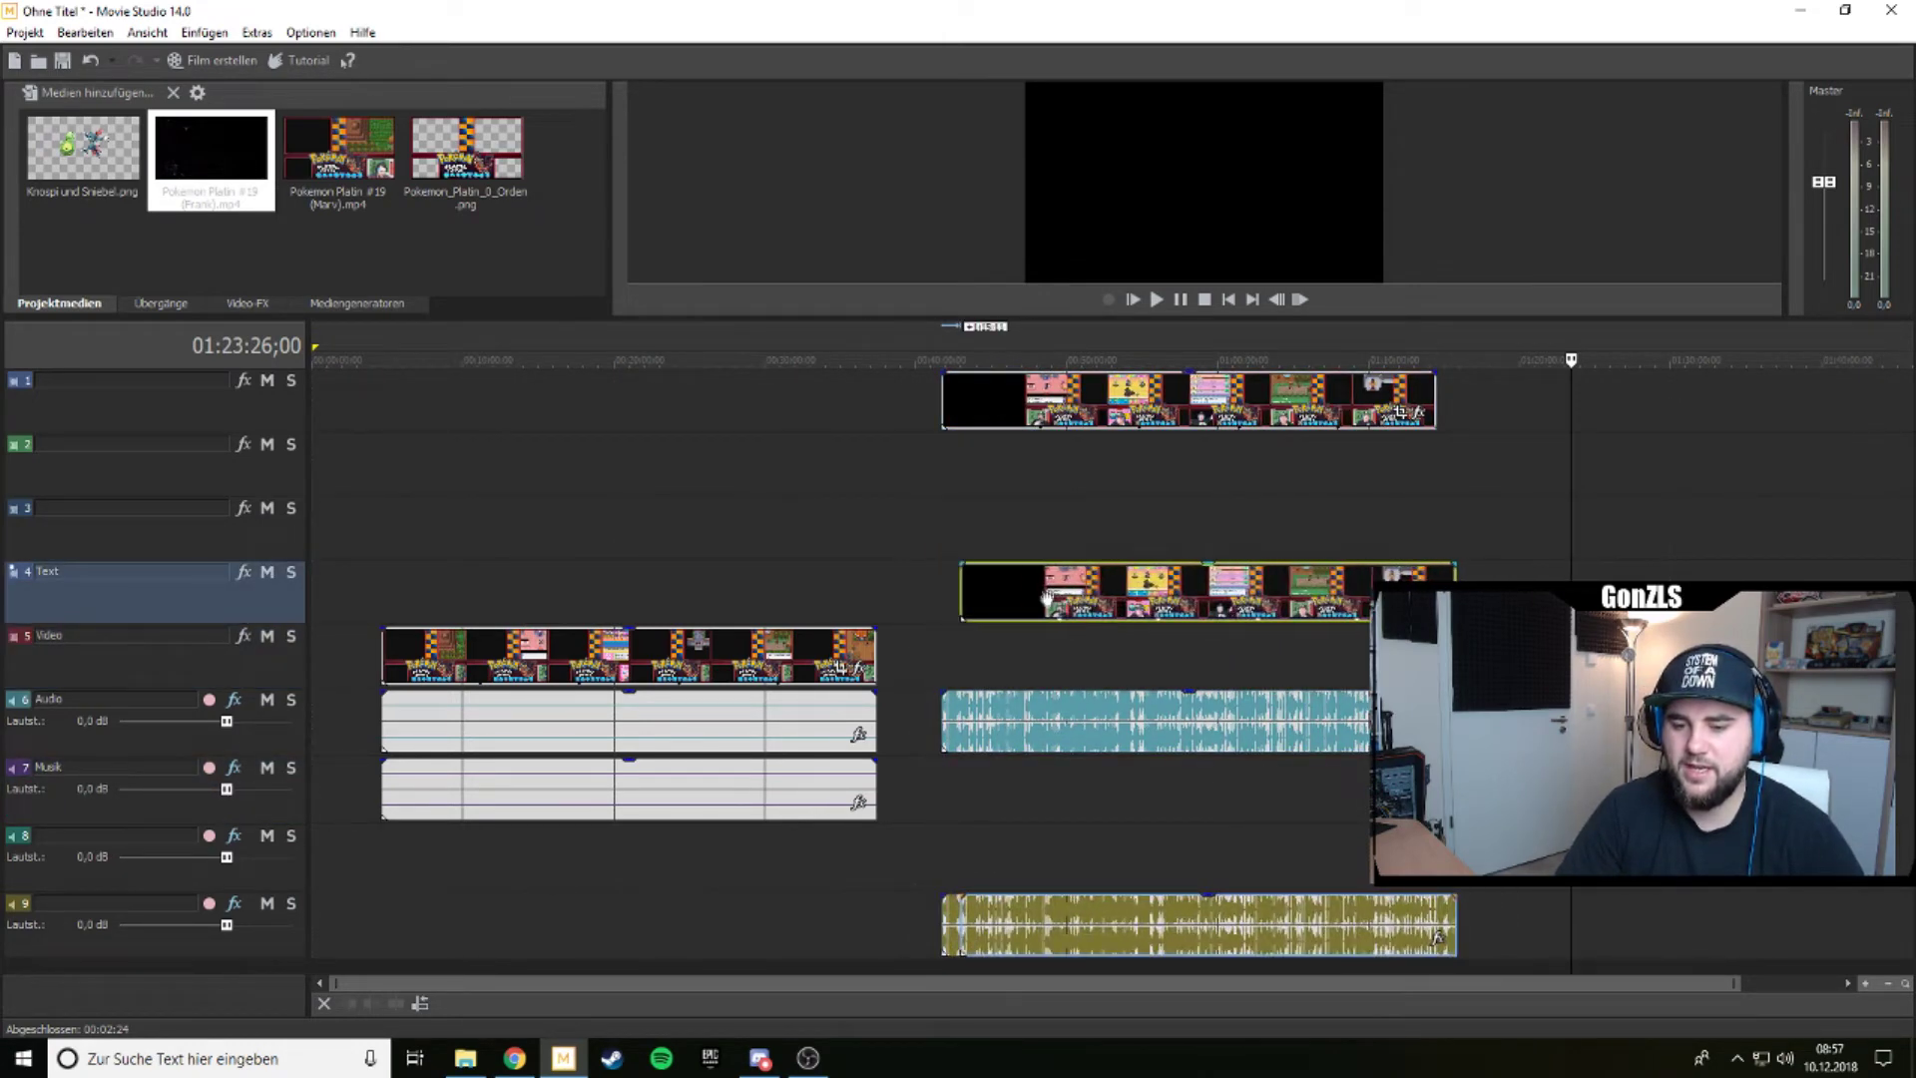
mouse_move(984, 716)
mouse_down()
mouse_move(1000, 716)
mouse_move(982, 716)
mouse_up()
Delete audio track 9 and the topmost video track along with the duplicate clips on them.
click(215, 935)
right_click(215, 934)
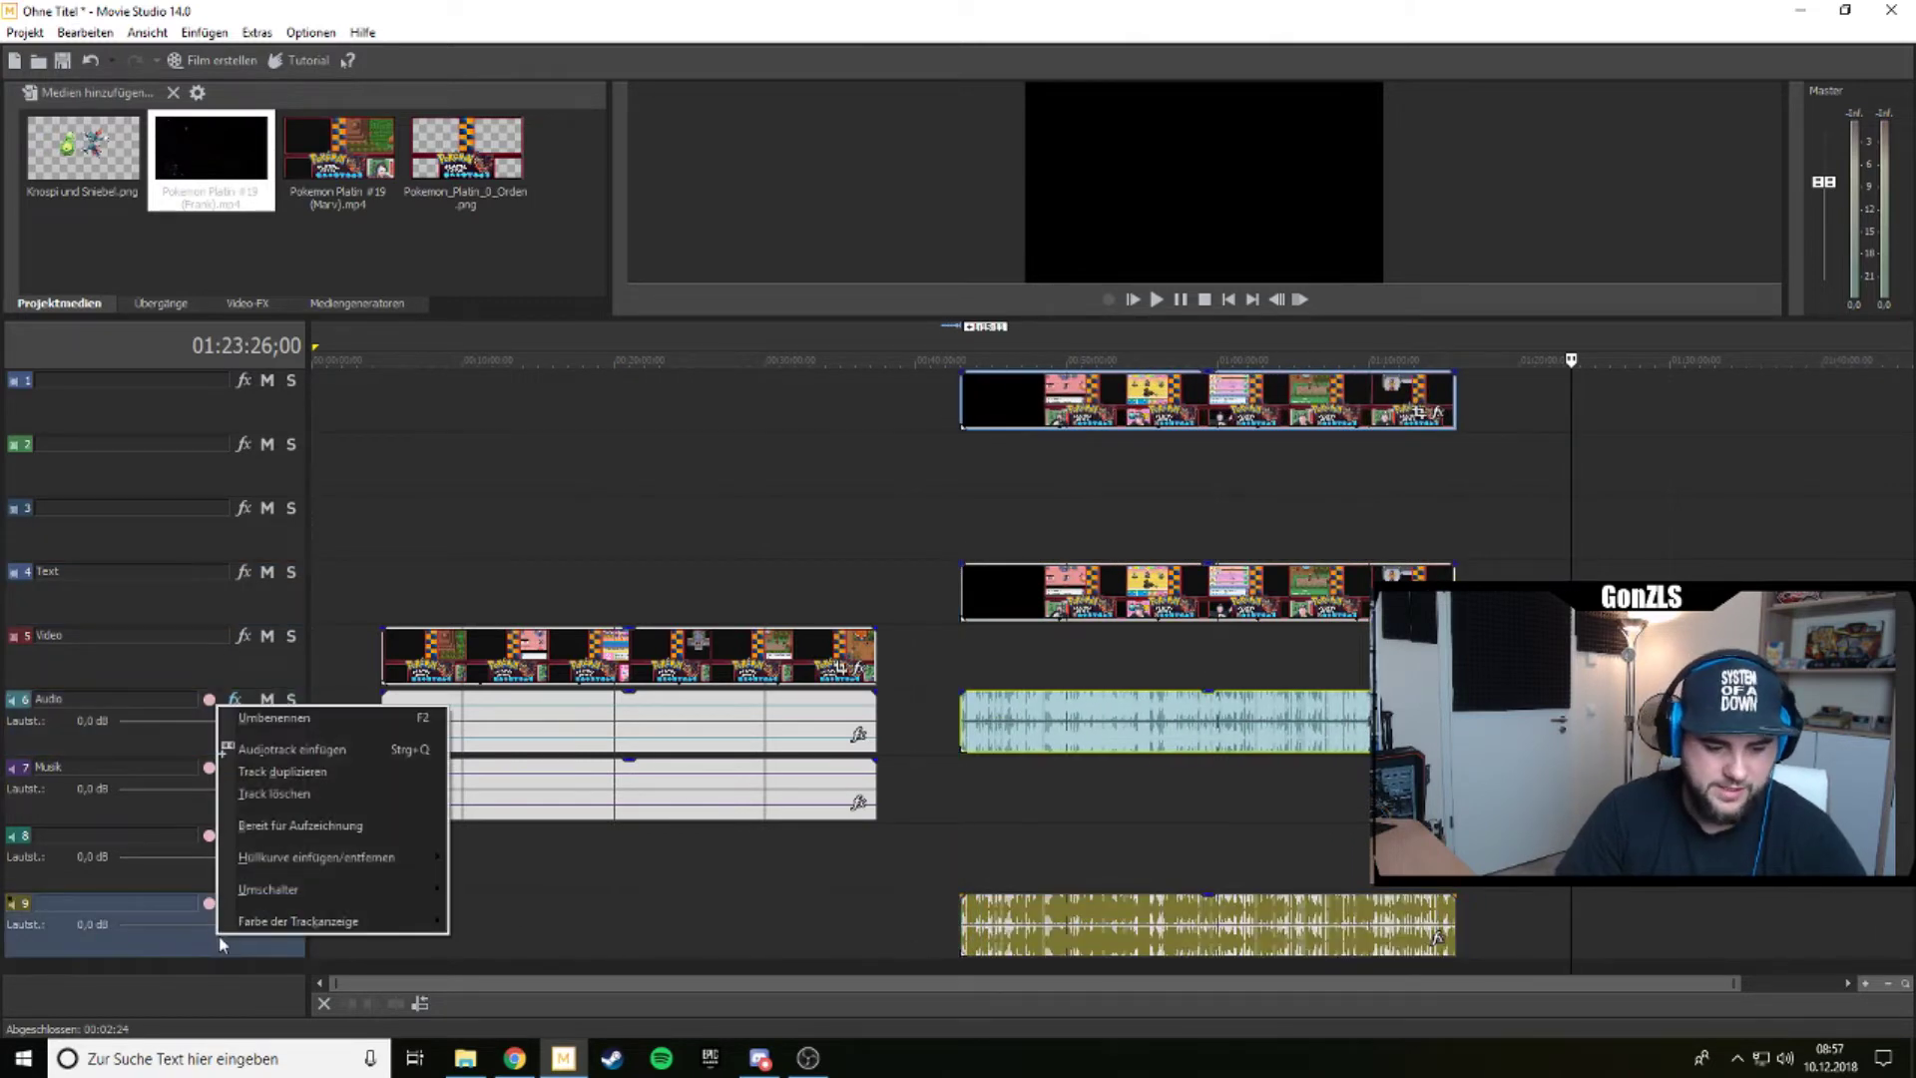
click(300, 794)
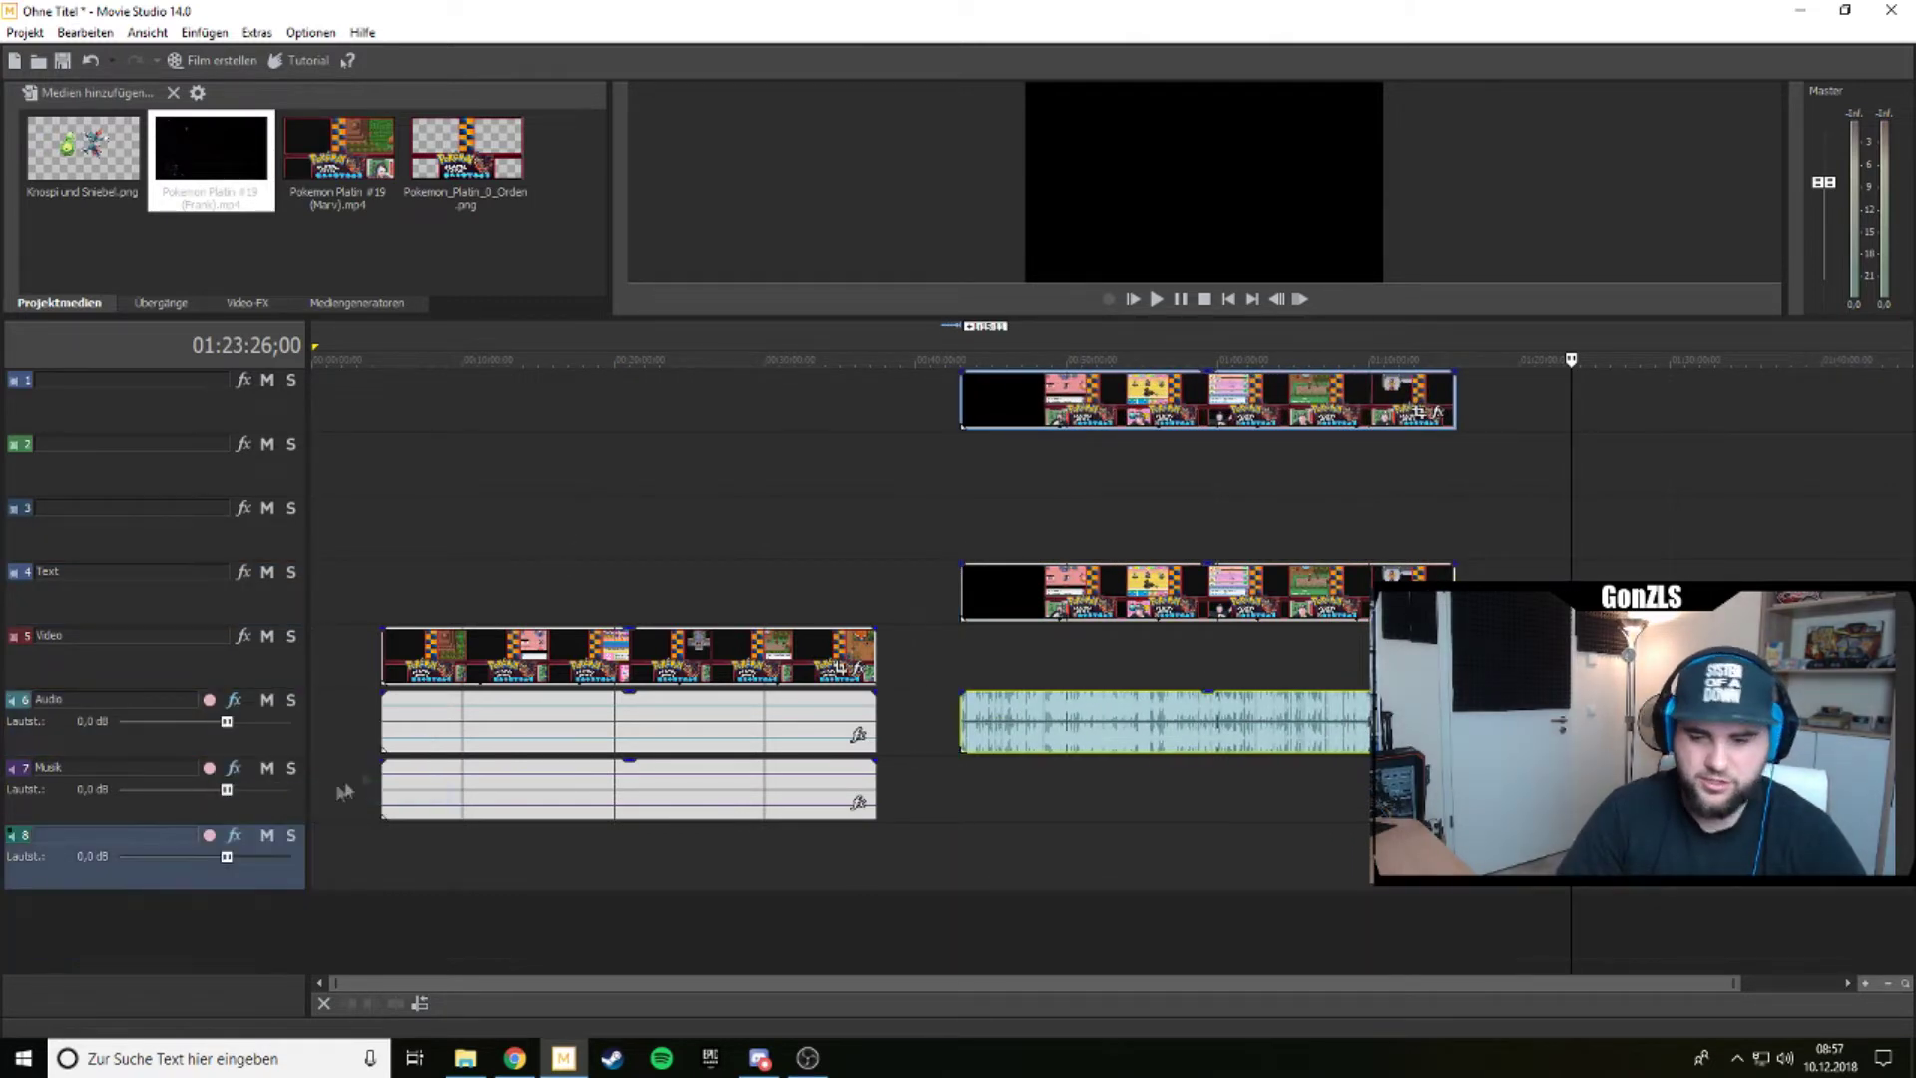
right_click(228, 432)
click(284, 493)
Move the second recording's remaining video from the Text track to the Video track and align its audio beneath it.
click(996, 552)
drag(996, 552, 1031, 616)
mouse_move(1016, 662)
mouse_down()
mouse_move(1068, 662)
mouse_move(1052, 662)
mouse_up()
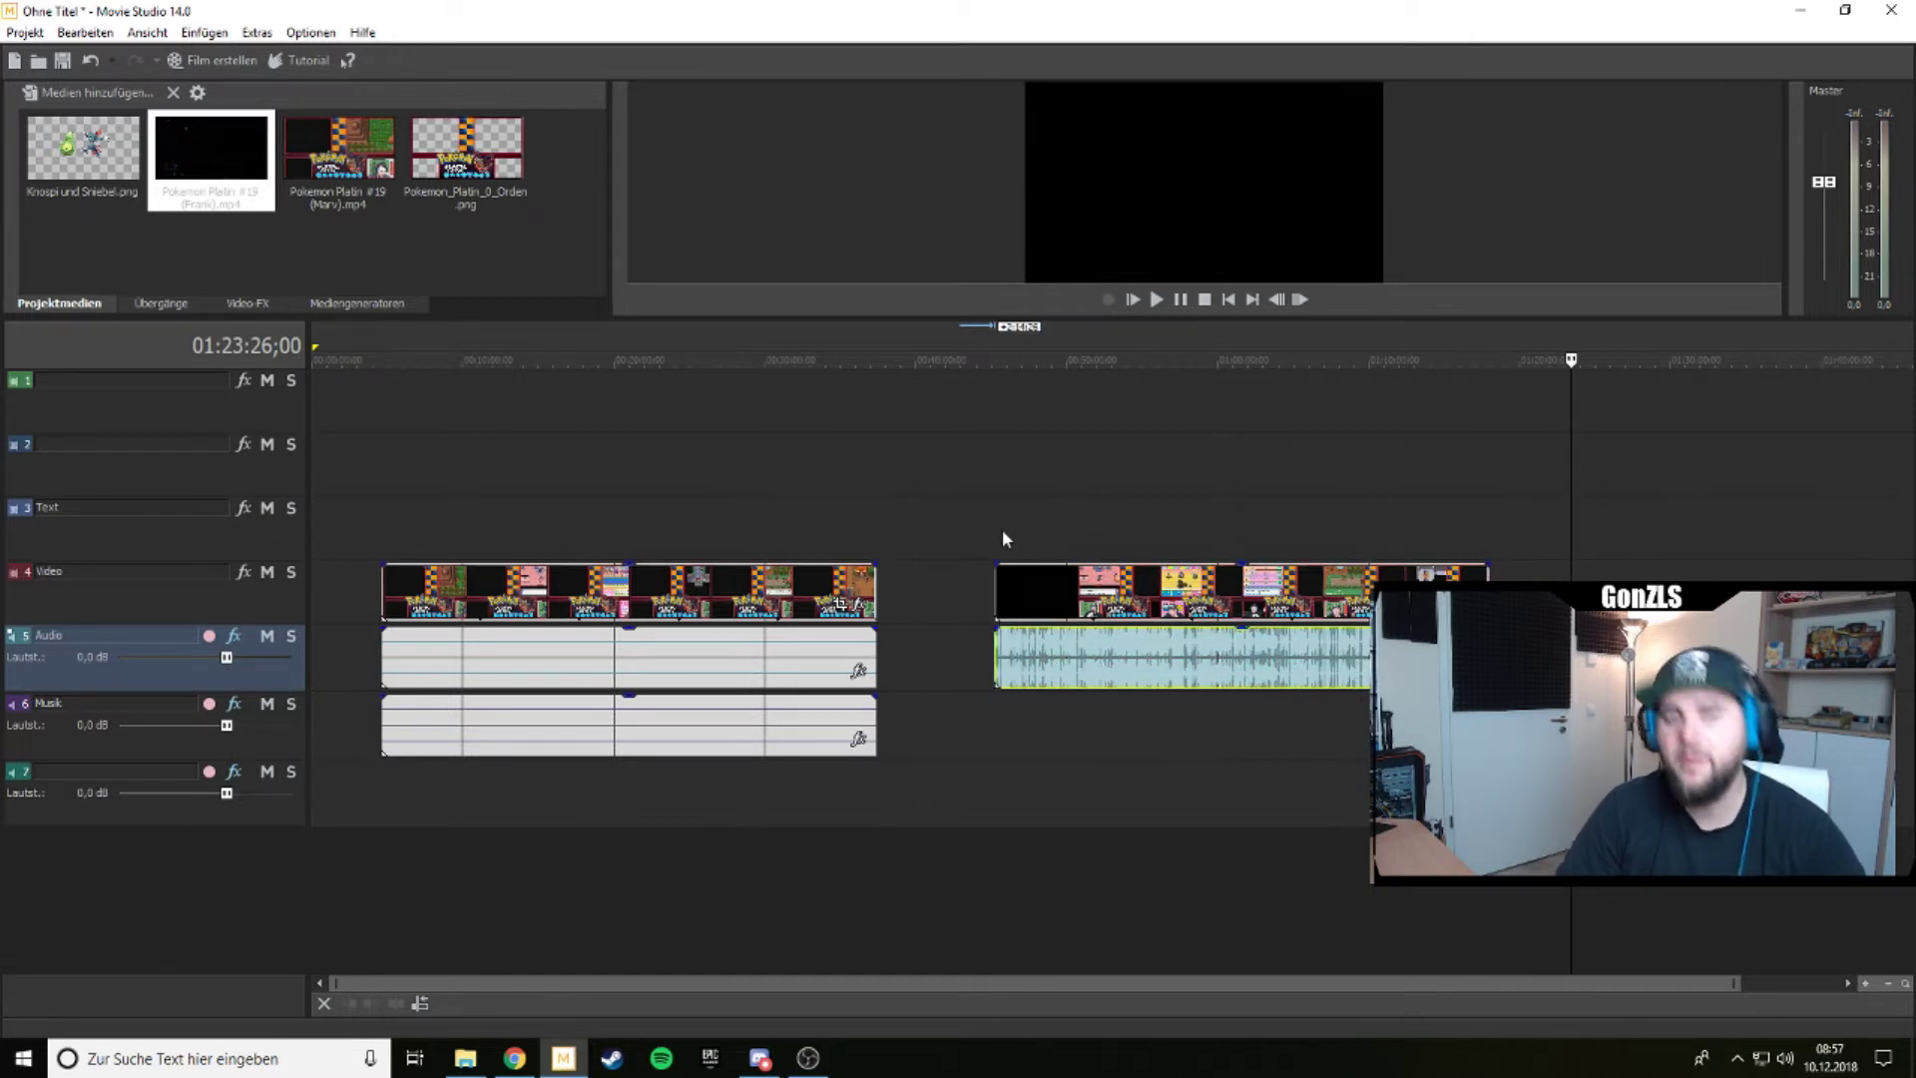
Set the playhead to the start of the second recording on the timeline.
click(1003, 533)
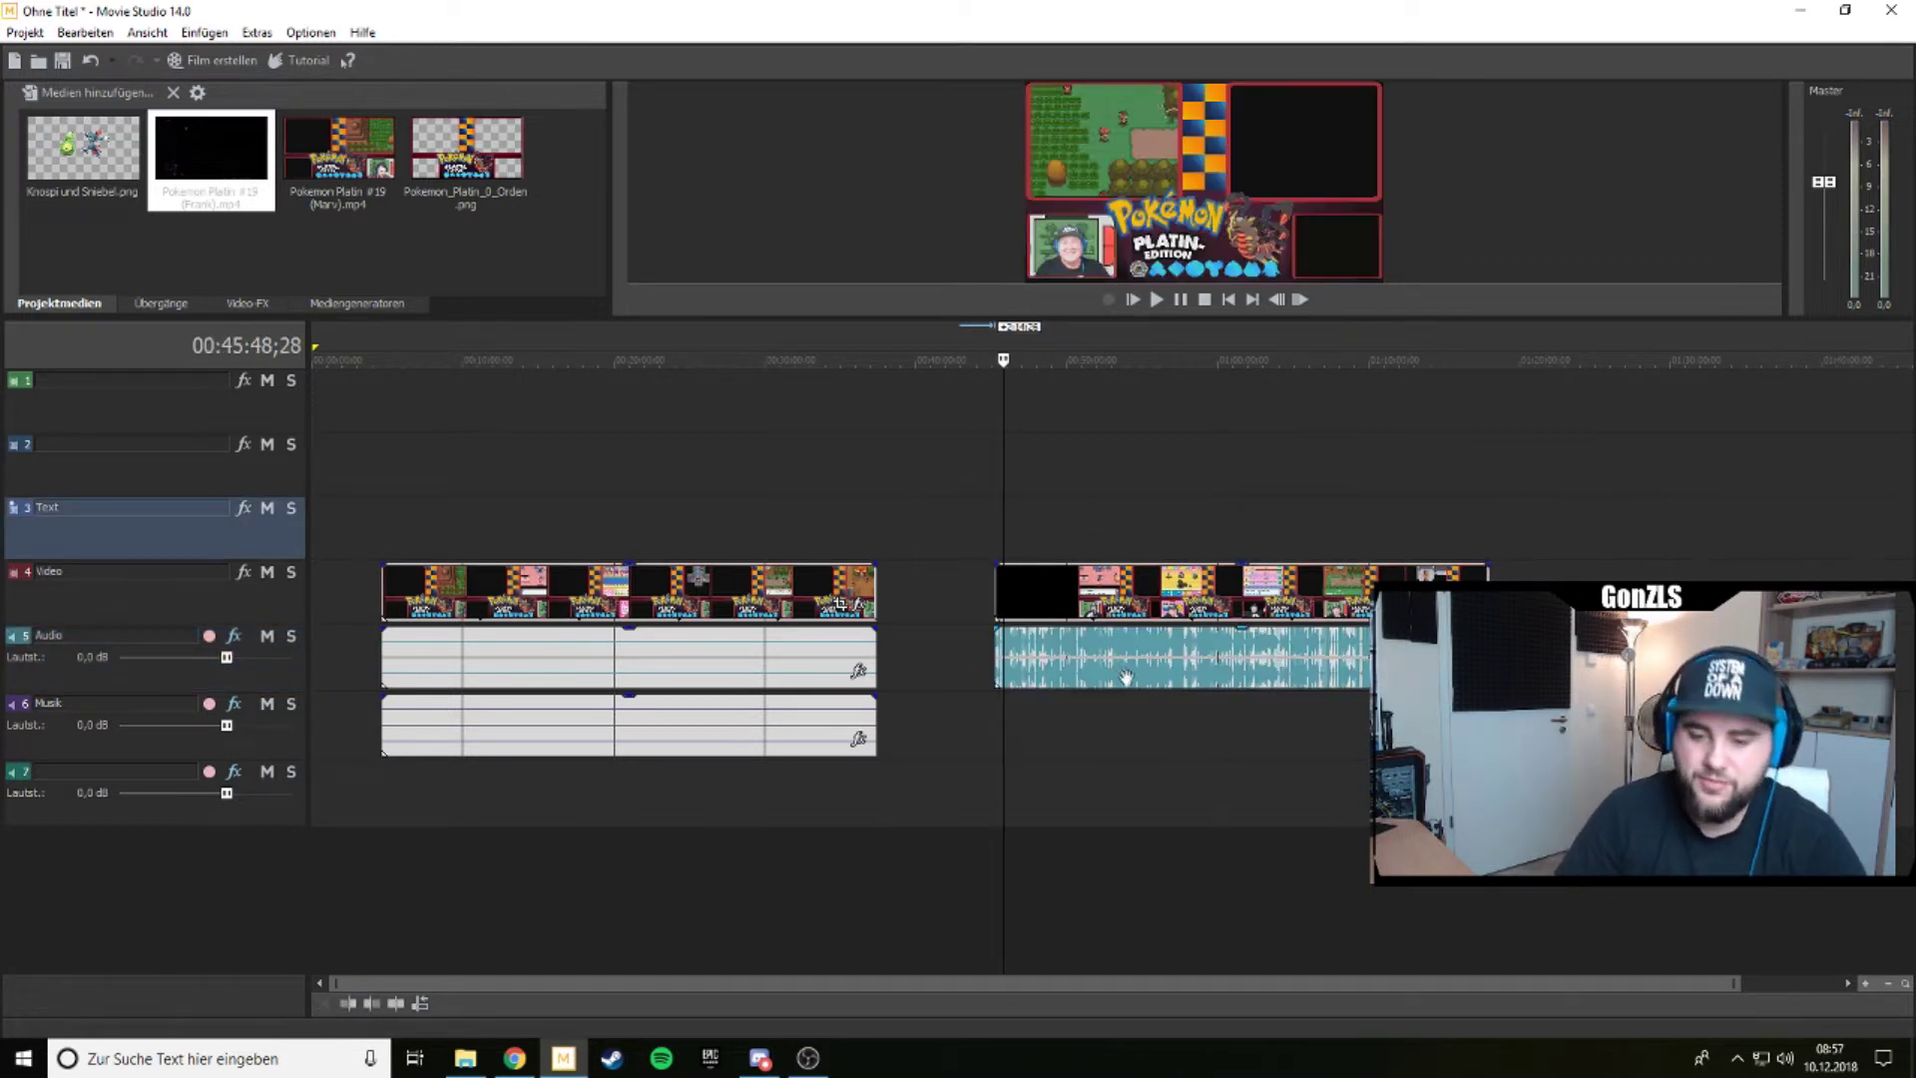
scroll(963, 529, up, 5)
click(1068, 536)
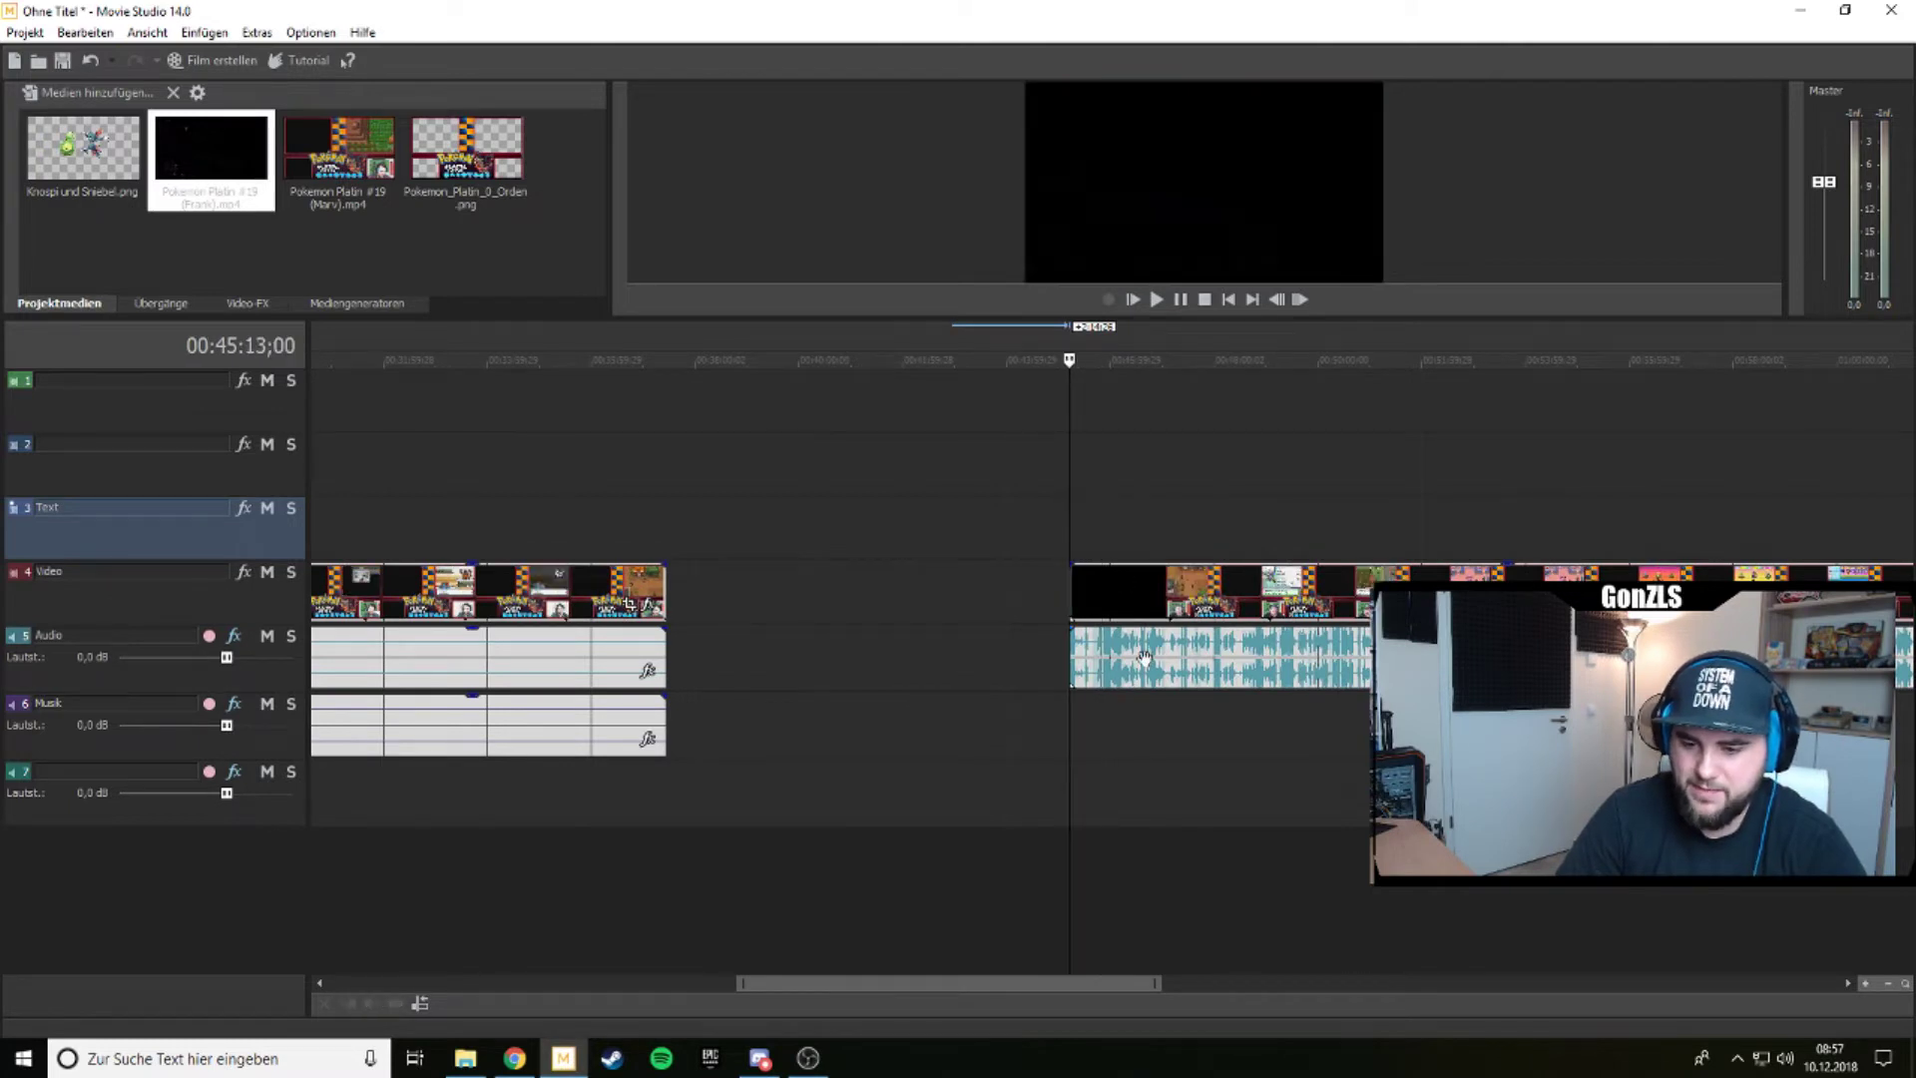
Shift the second recording's video on the Video track two frames earlier relative to its audio.
scroll(1145, 659, up, 3)
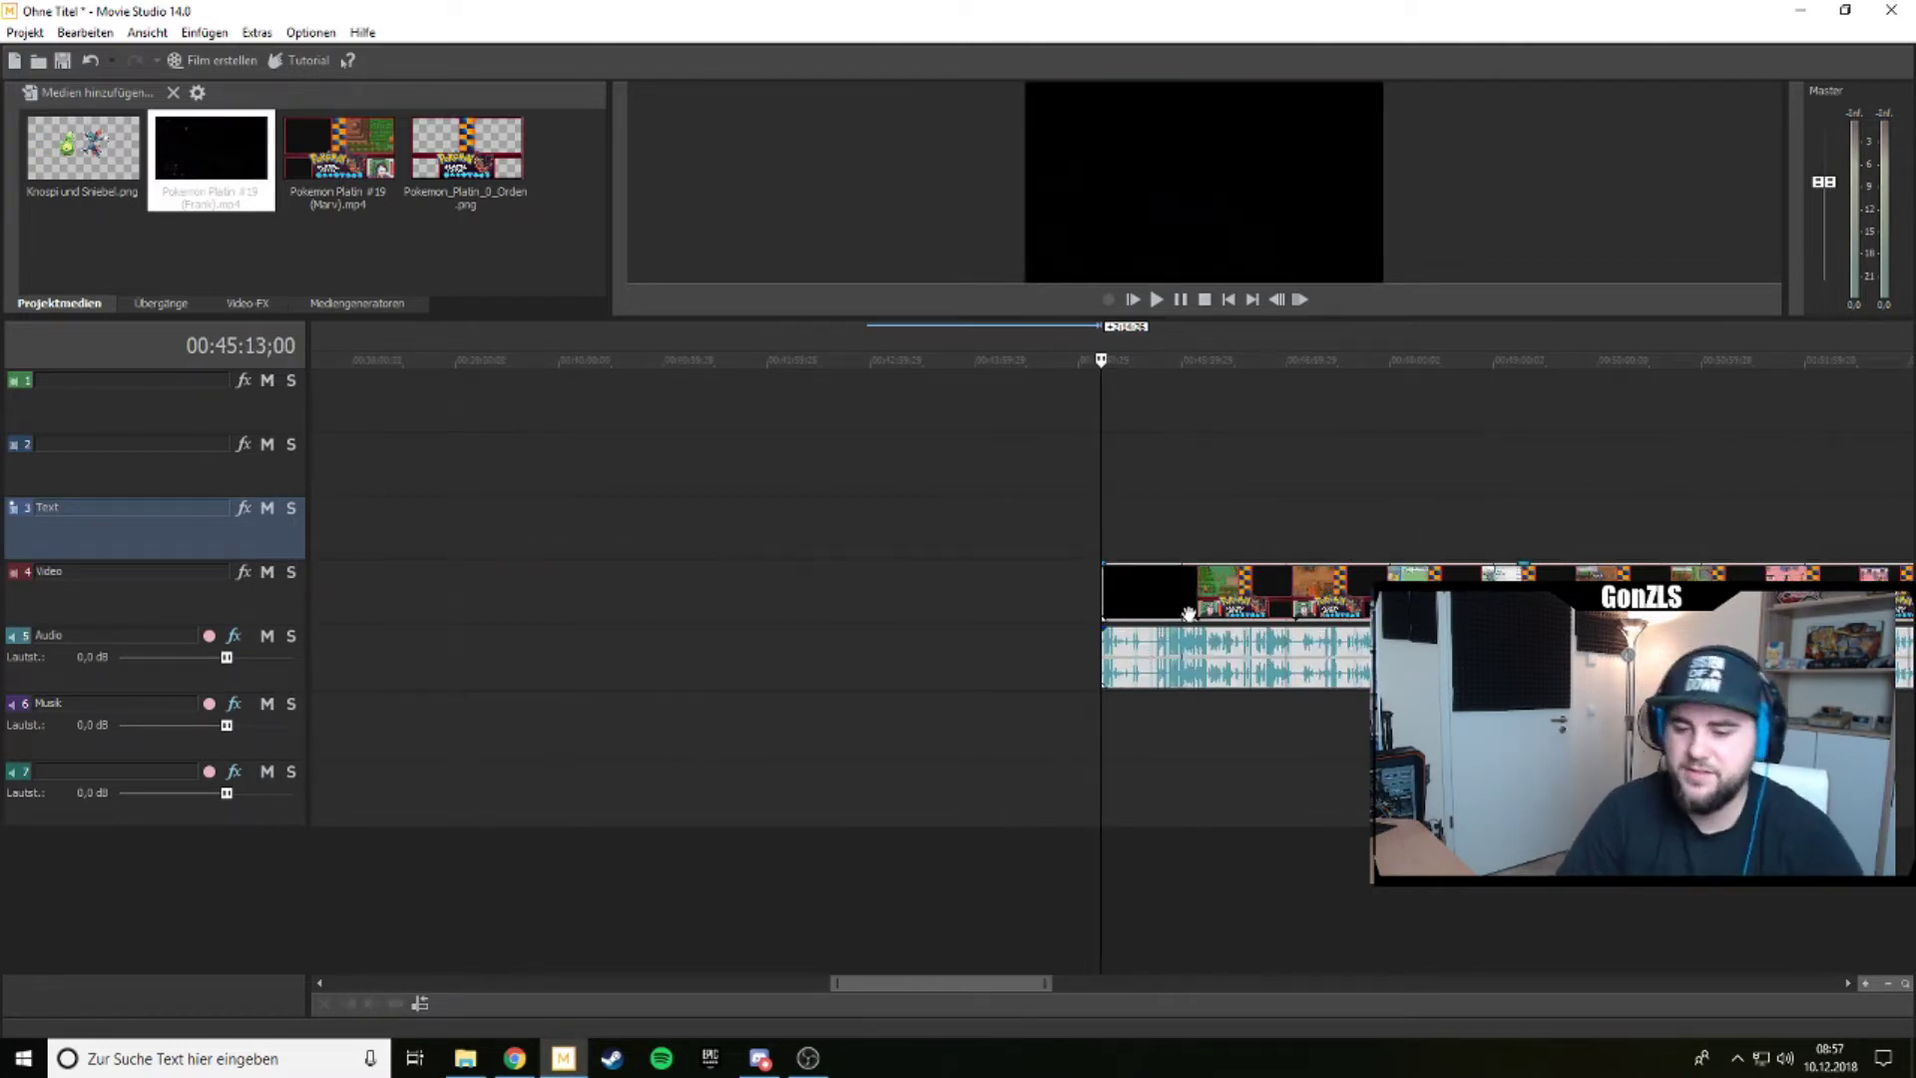
scroll(1188, 613, down, 2)
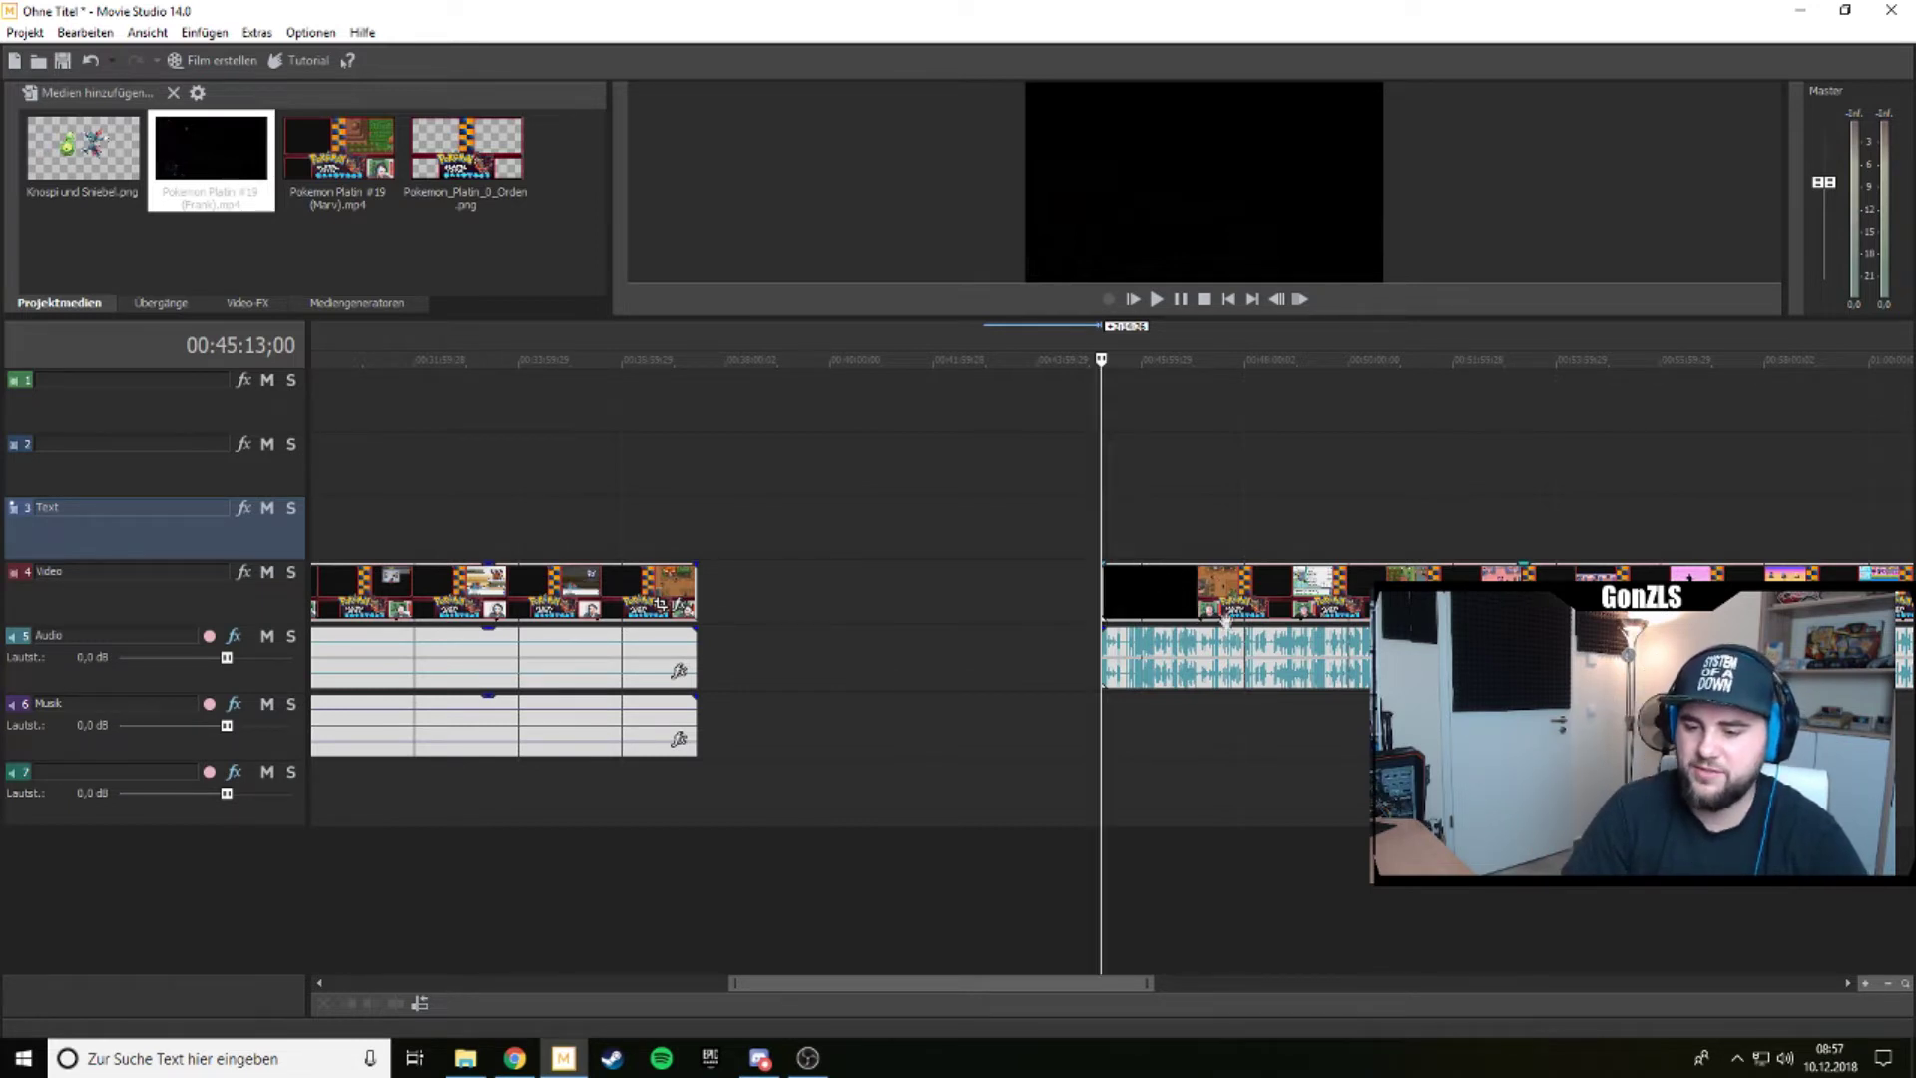
click(1185, 603)
mouse_move(1186, 602)
mouse_down()
mouse_move(1138, 603)
mouse_move(1181, 603)
mouse_up()
scroll(1198, 573, up, 5)
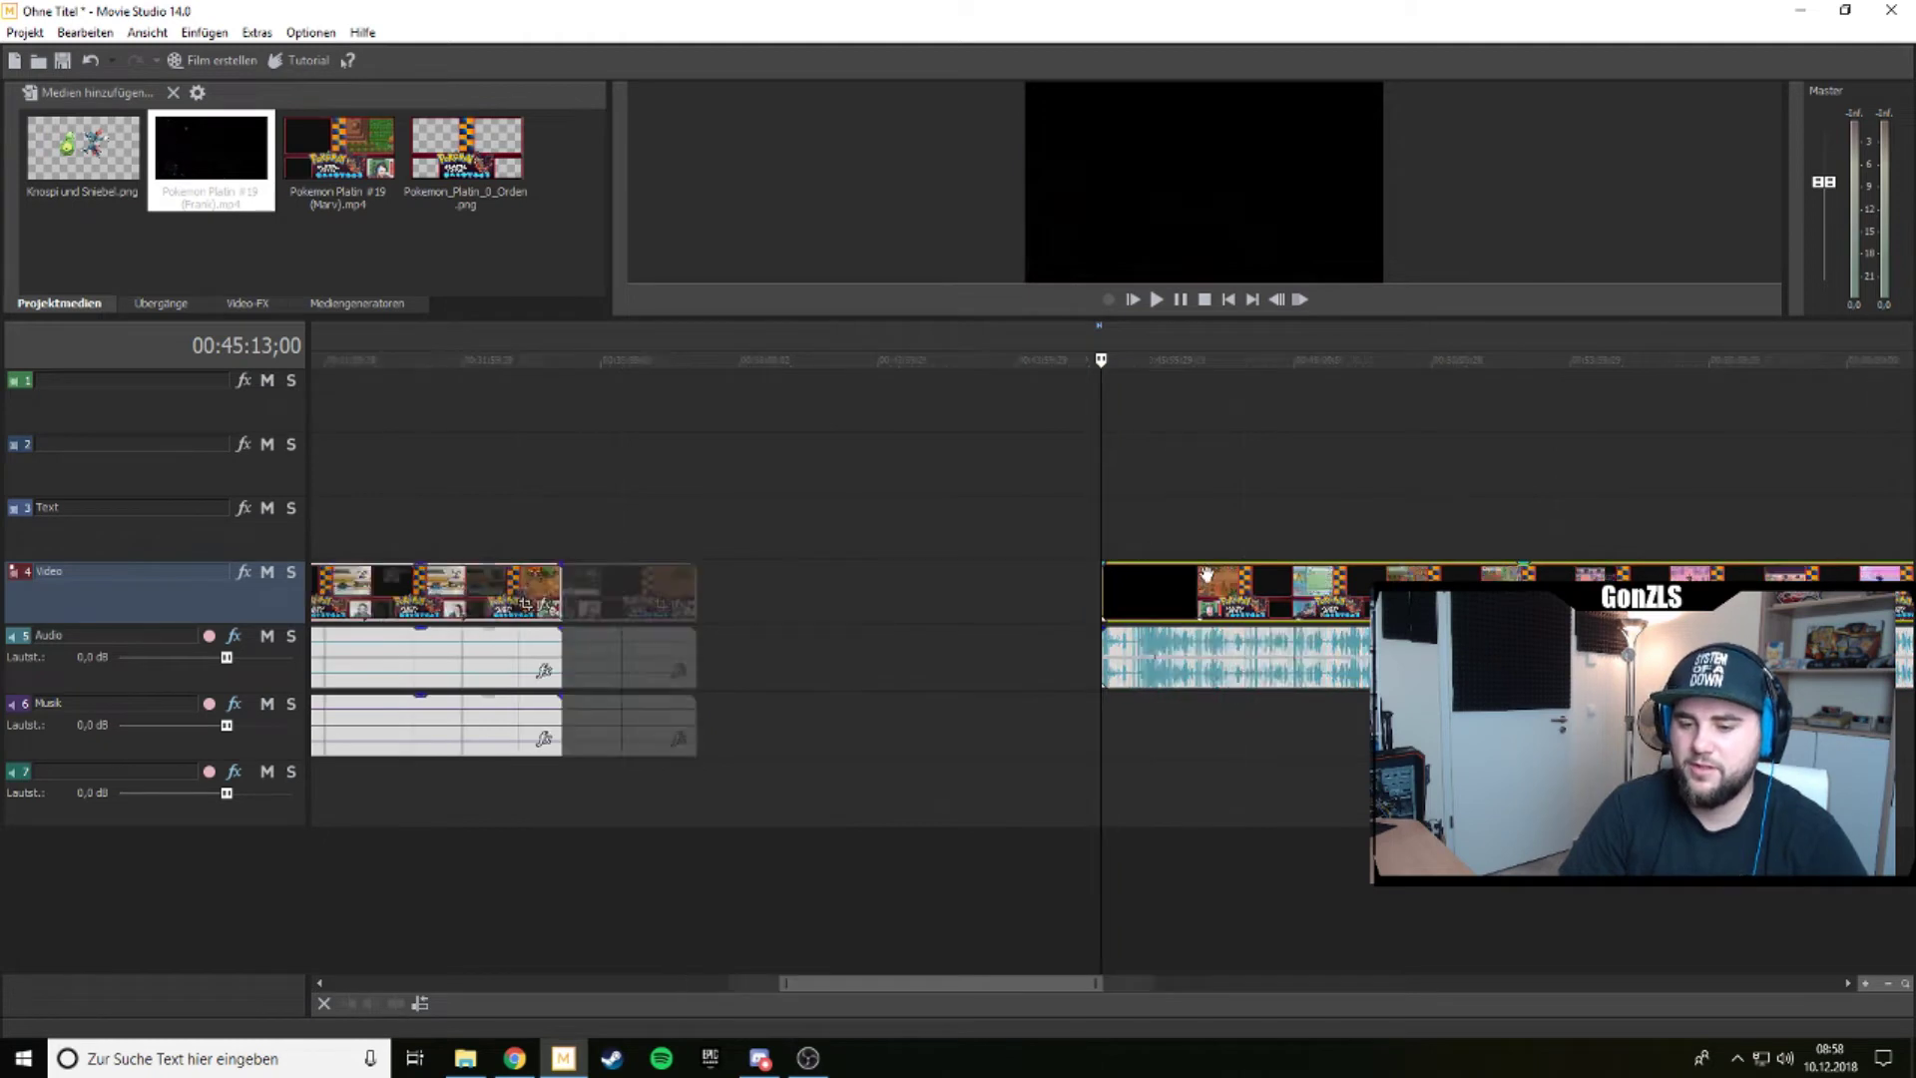
scroll(1197, 574, up, 3)
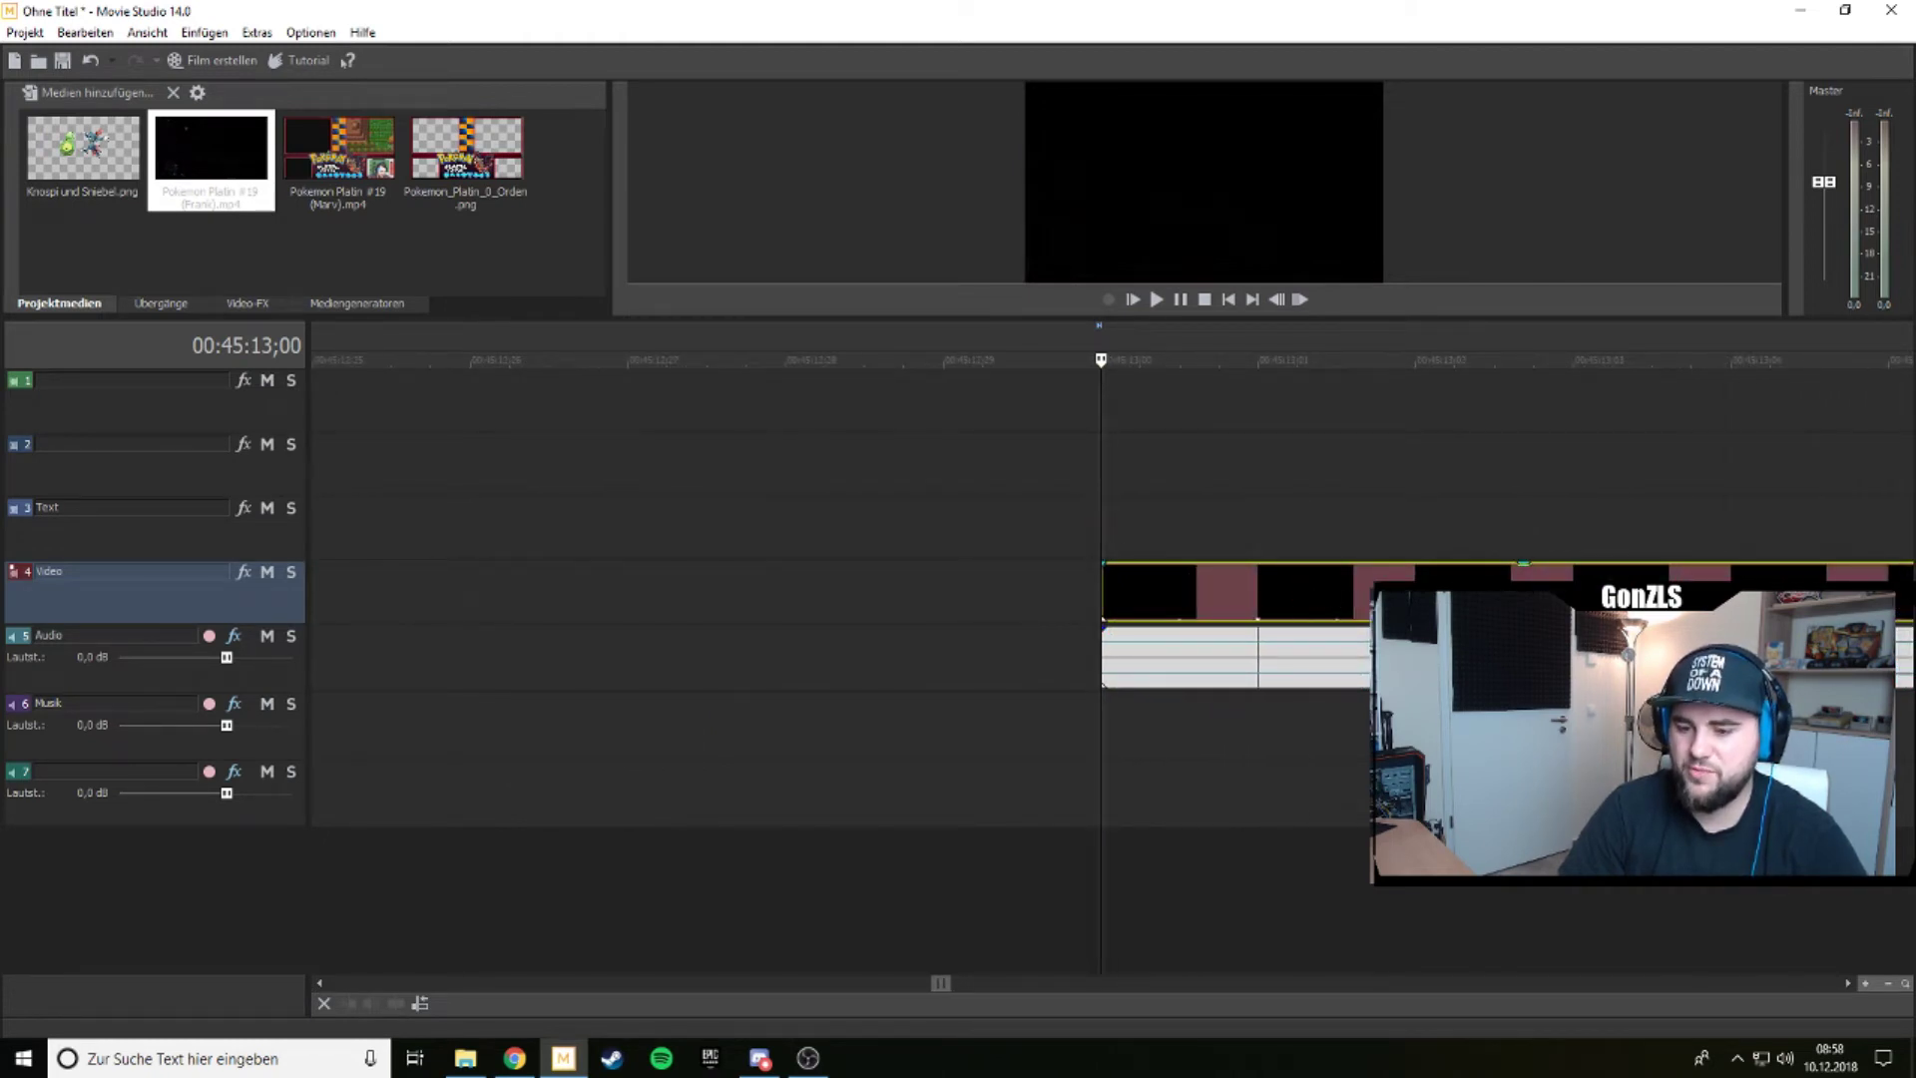
drag(1342, 589, 1173, 588)
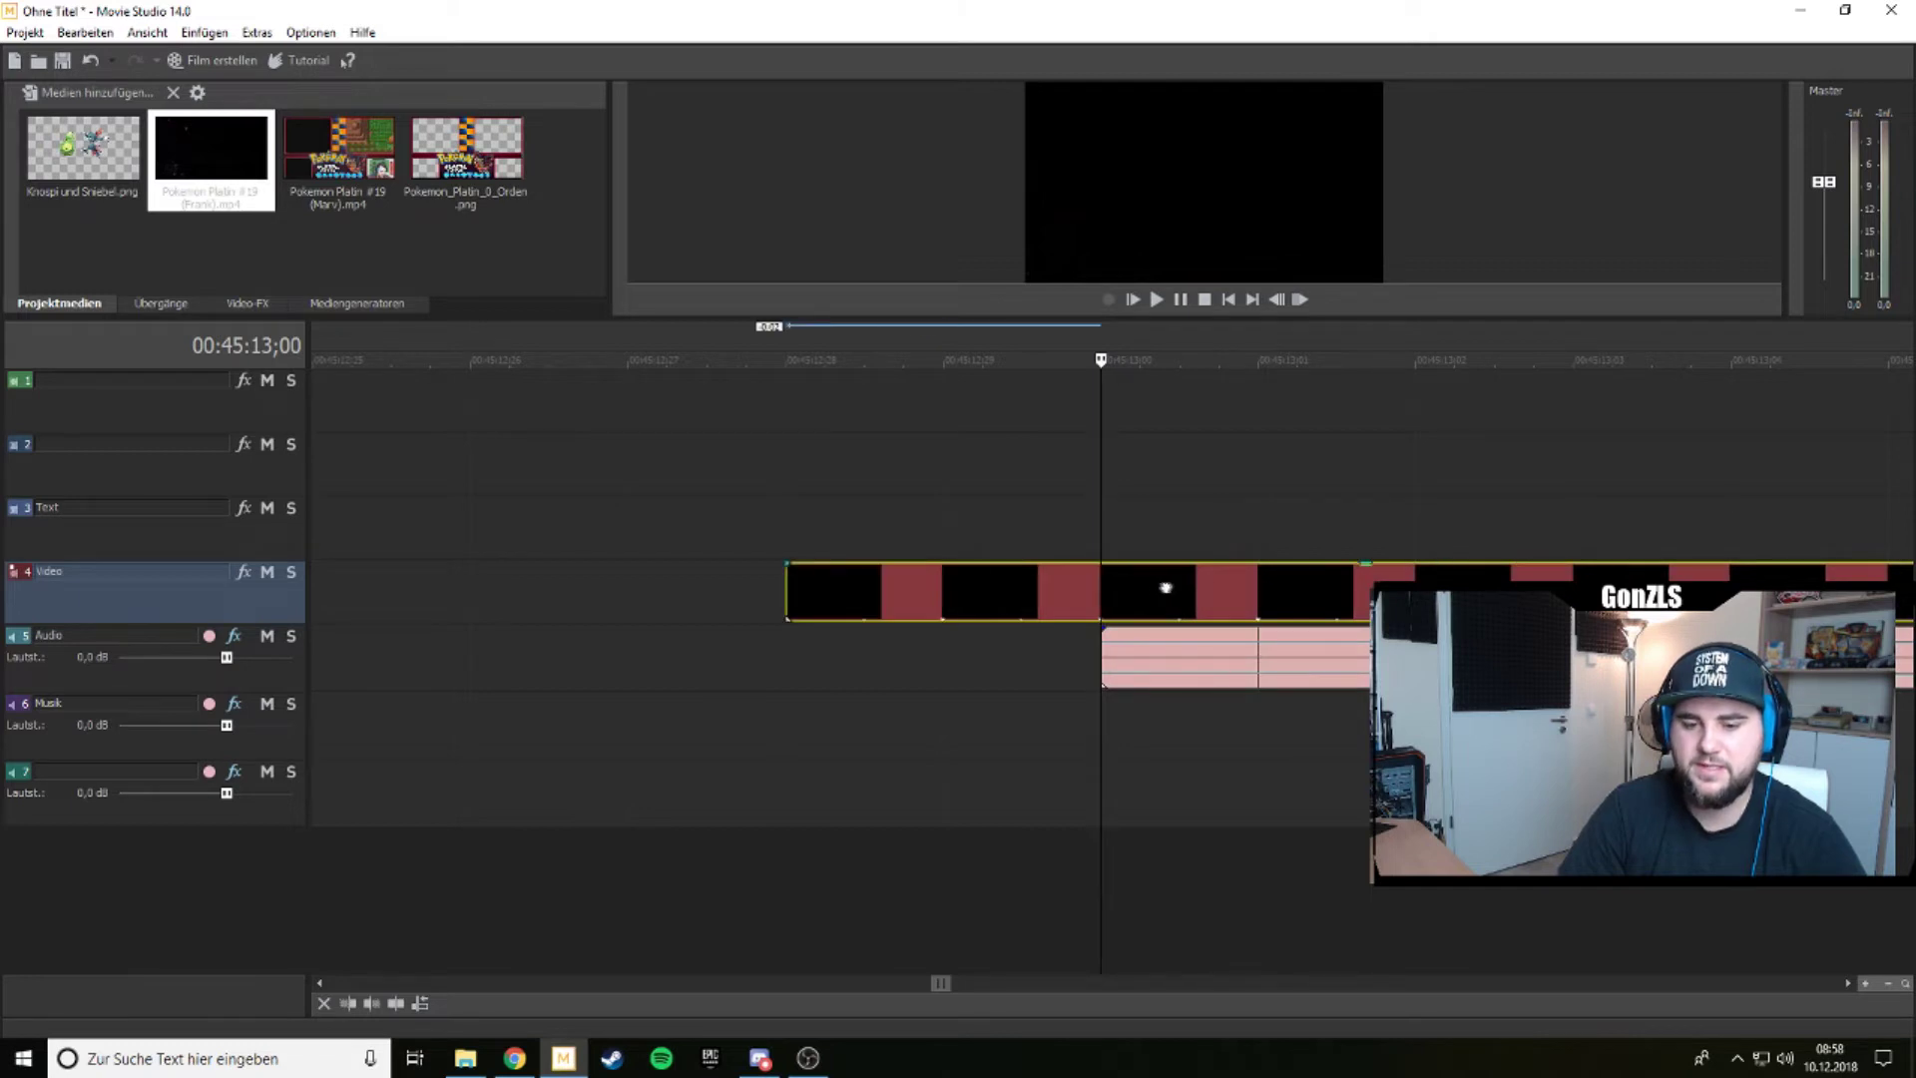
scroll(1197, 537, down, 5)
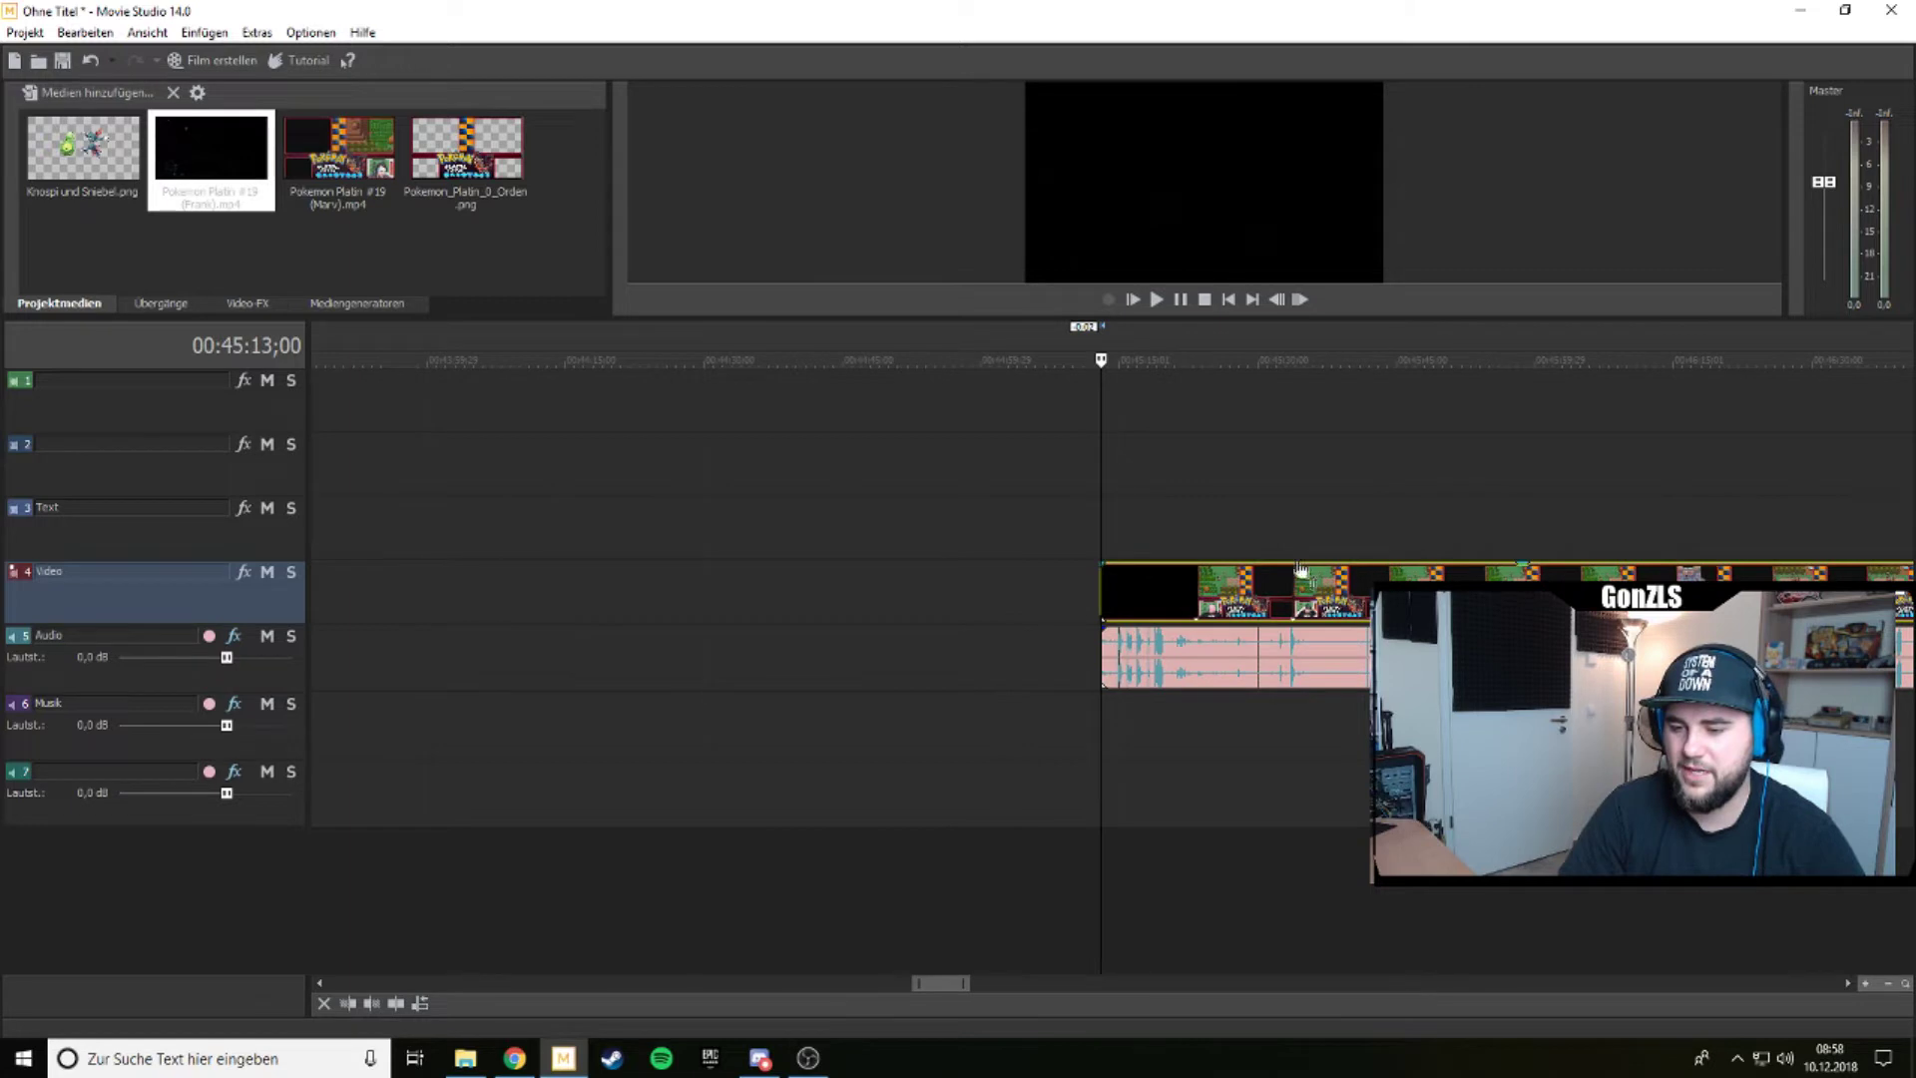
scroll(1211, 589, down, 3)
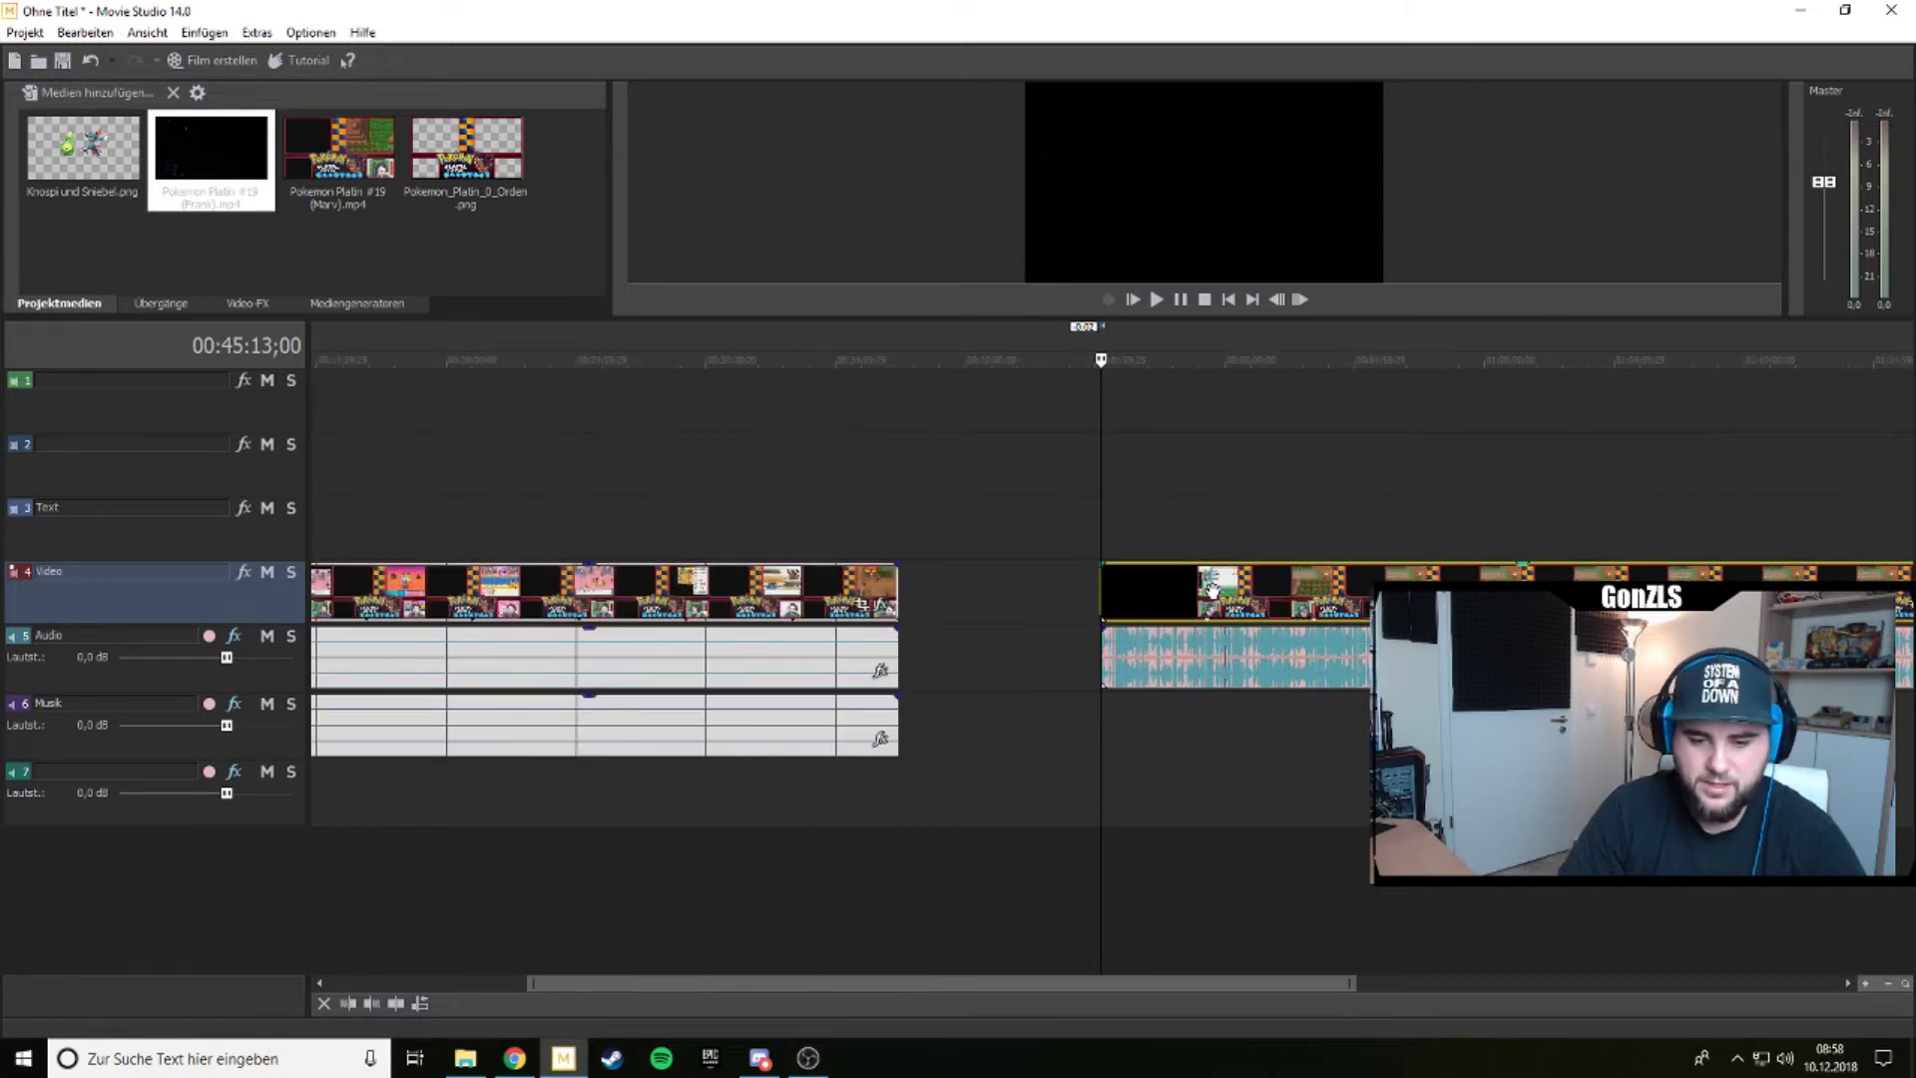
Move the first recording's Musik audio to track 7 and delete that track together with the clip.
scroll(1212, 589, down, 2)
drag(663, 743, 659, 813)
right_click(204, 813)
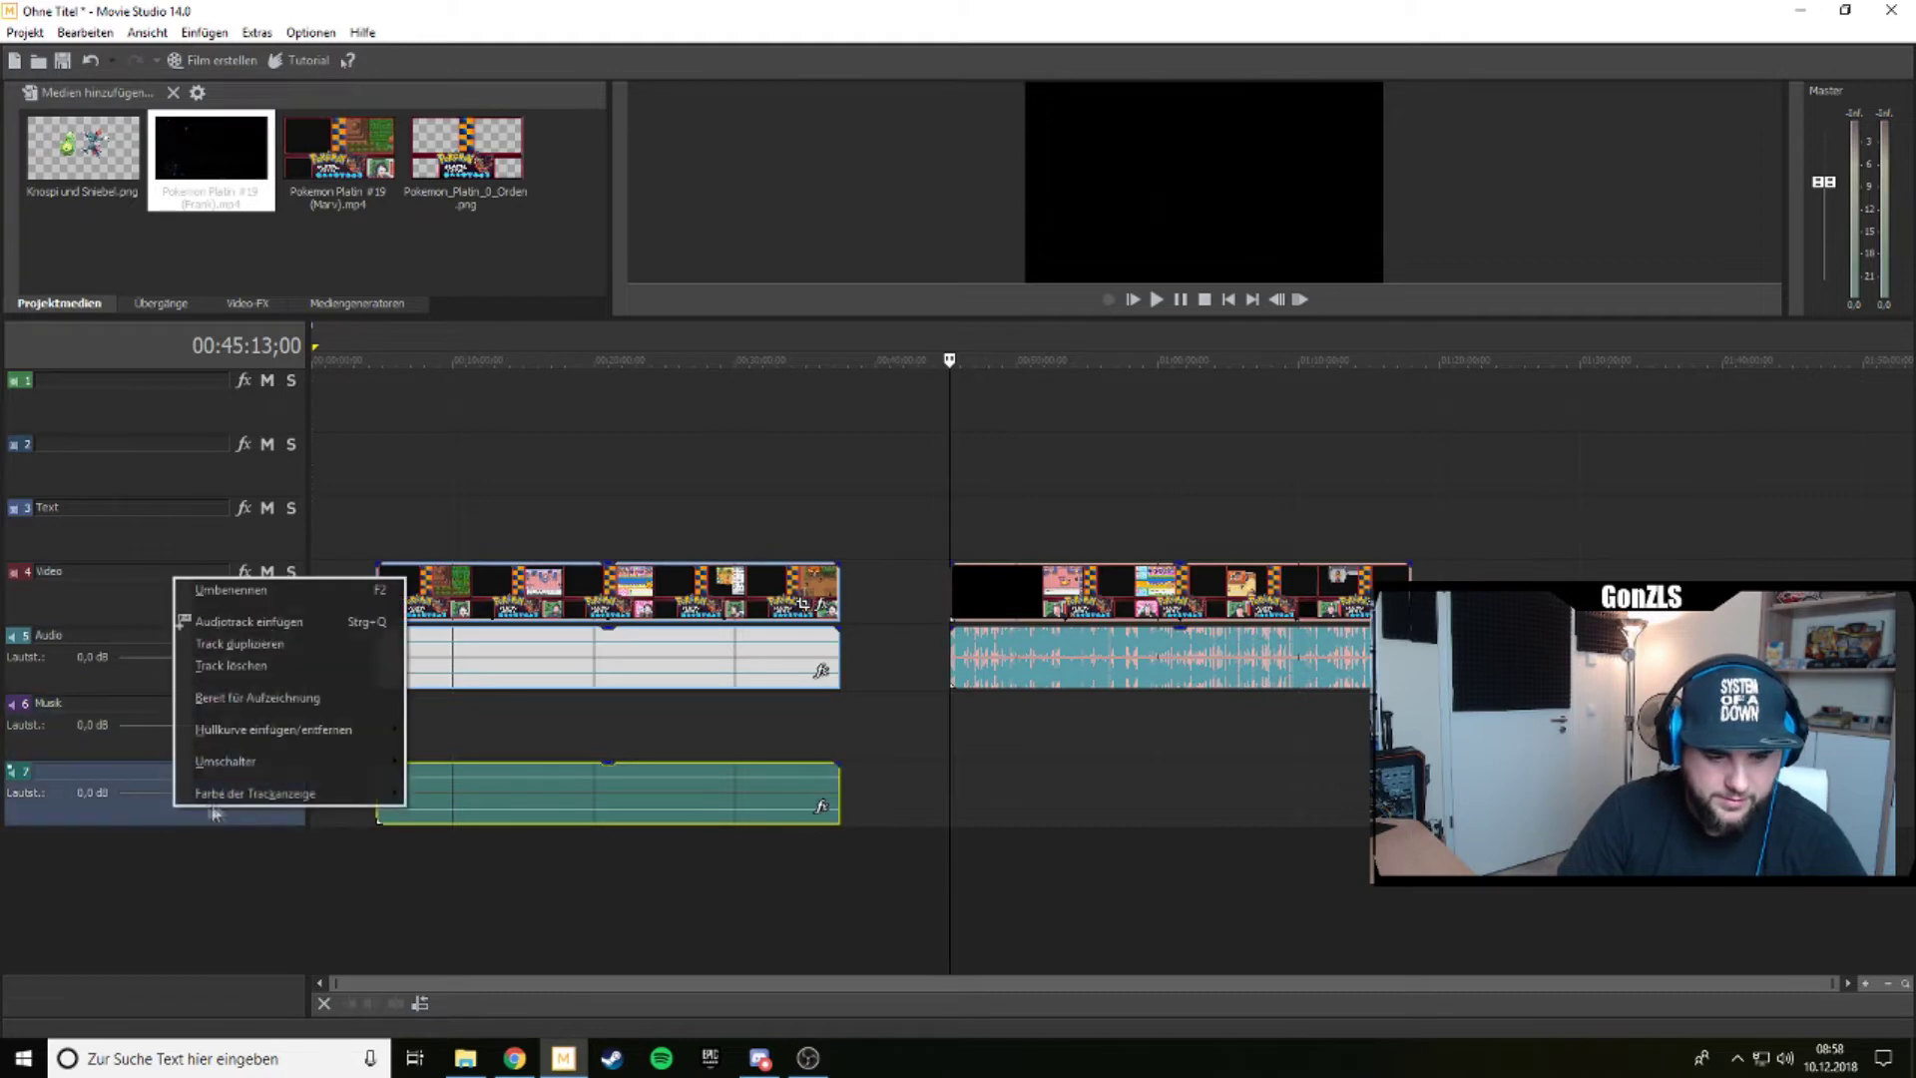
click(231, 664)
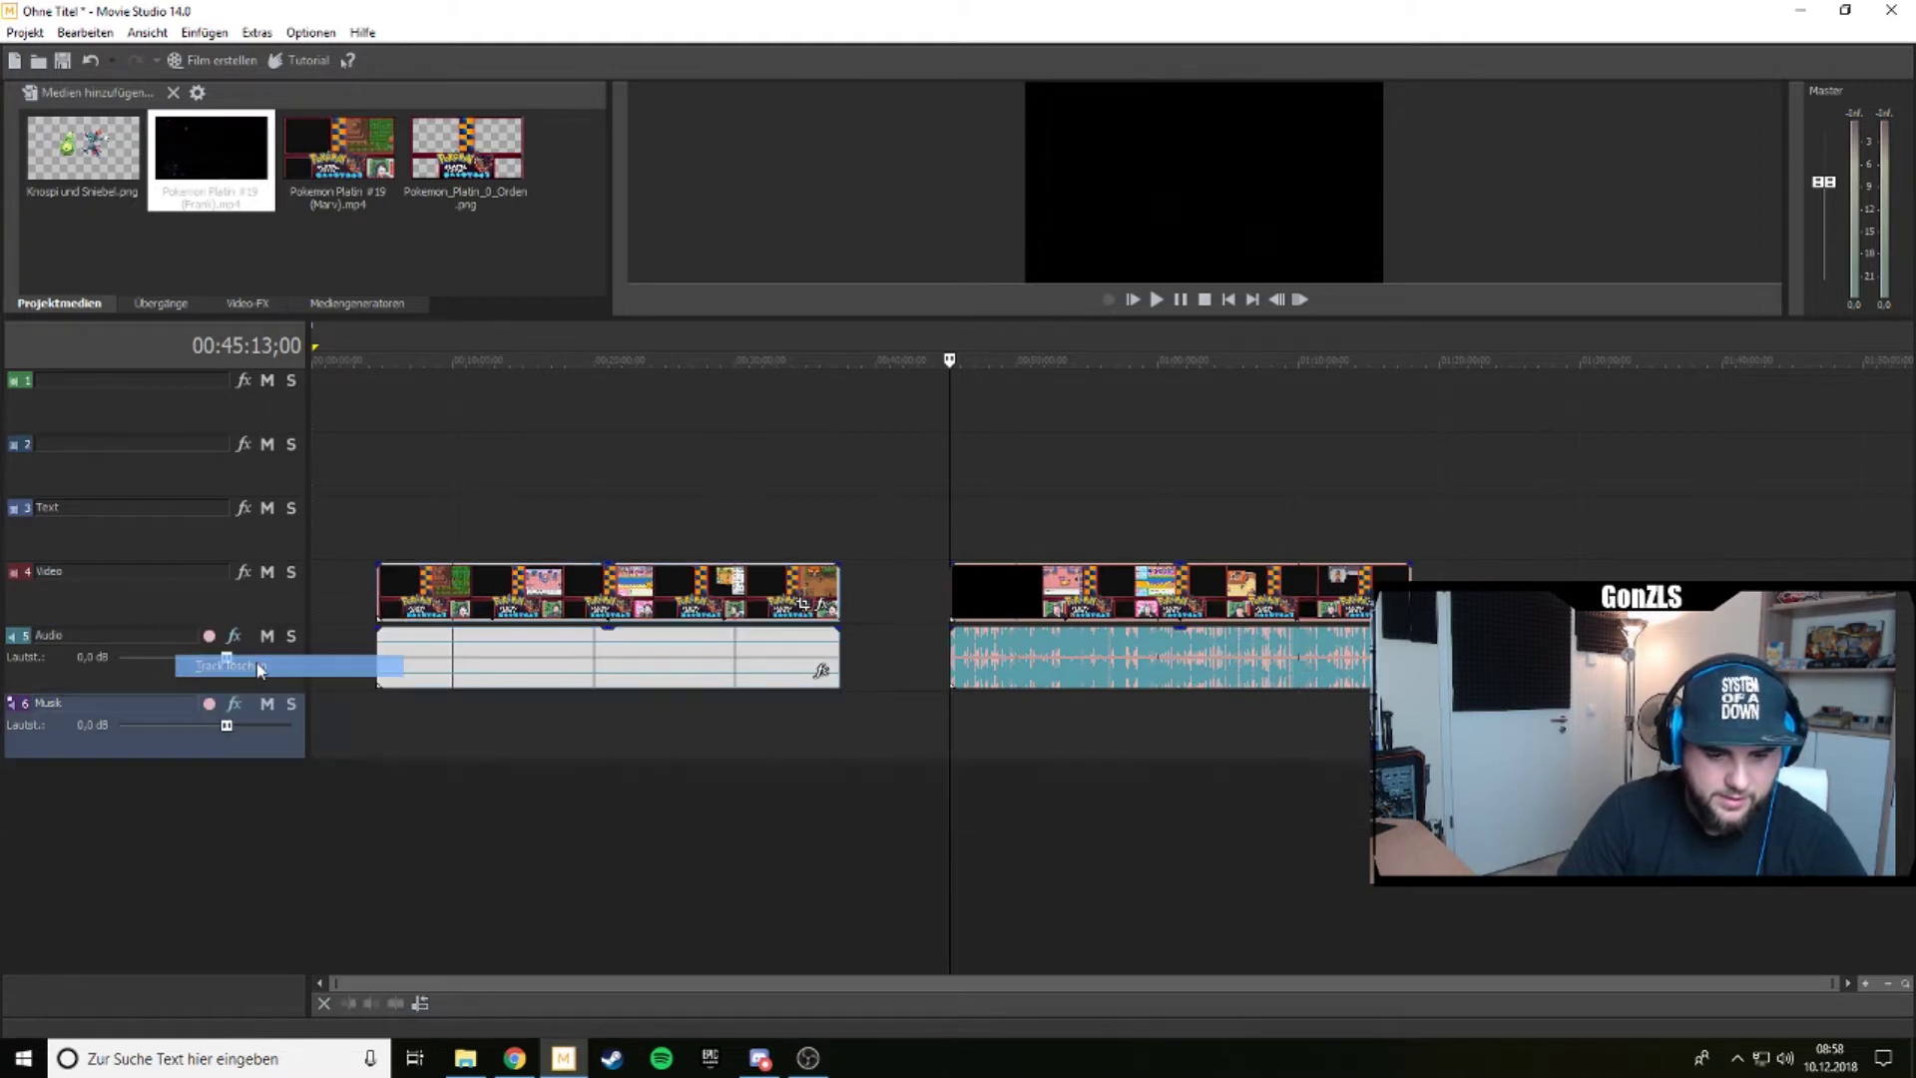
Enlarge the preview and play a section of each recording to check its picture and sound.
click(518, 506)
drag(1204, 318, 1204, 544)
key(space)
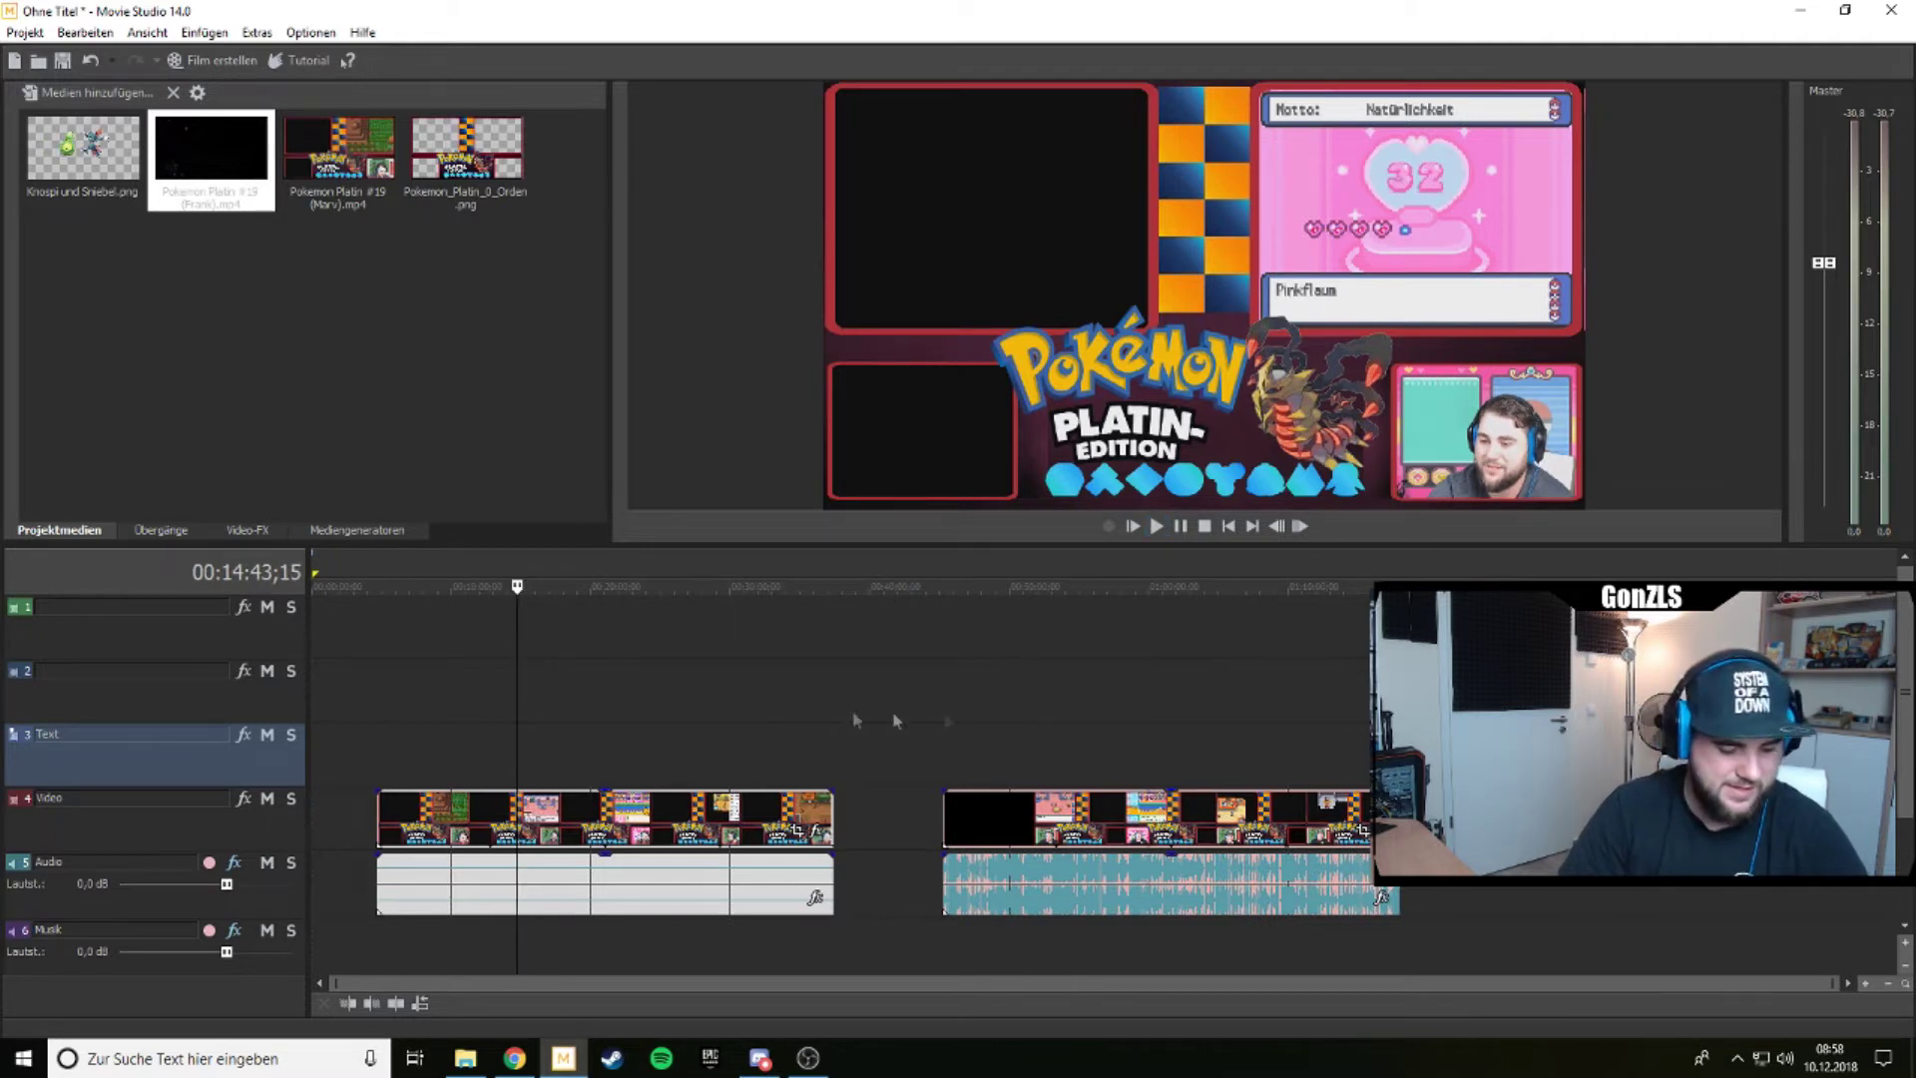
click(1061, 714)
key(space)
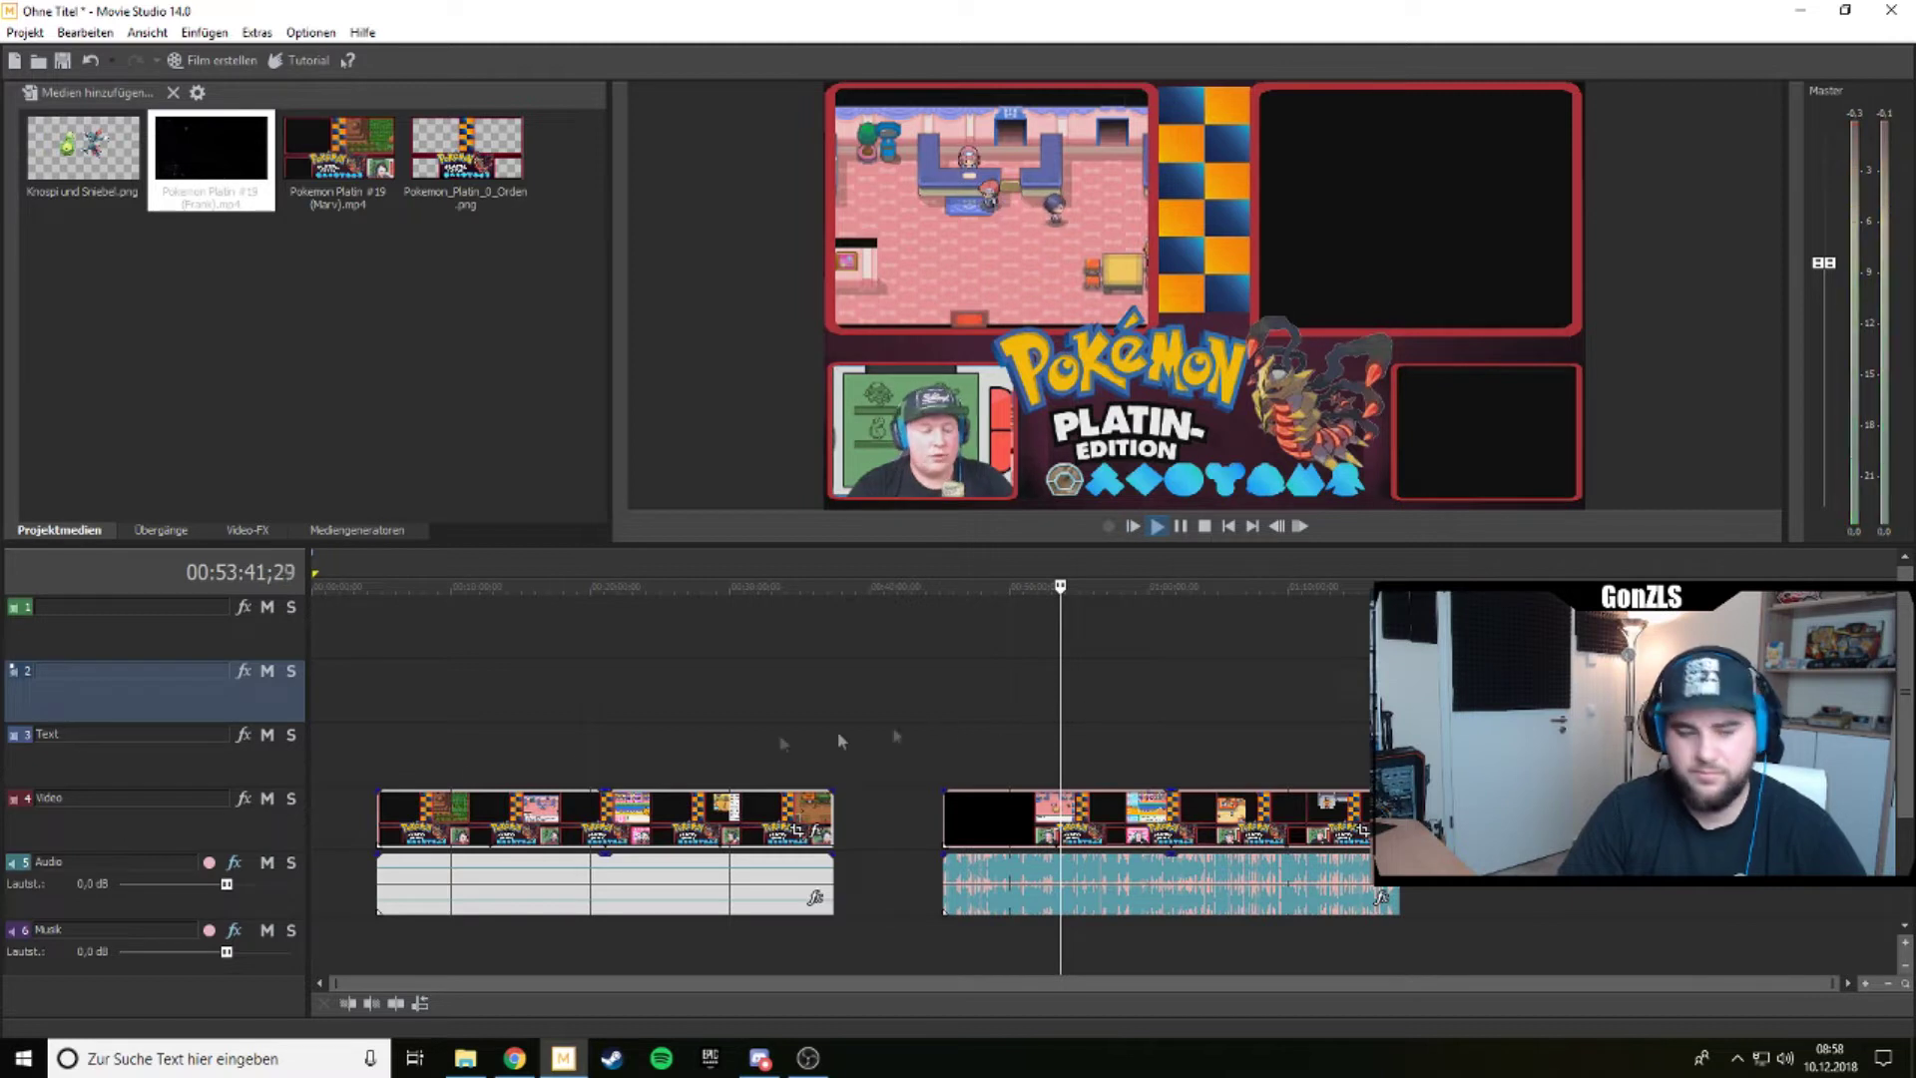
Lower the Audio track's volume to -10,6 dB, stop playback and shrink the preview area again.
drag(226, 884, 168, 885)
key(space)
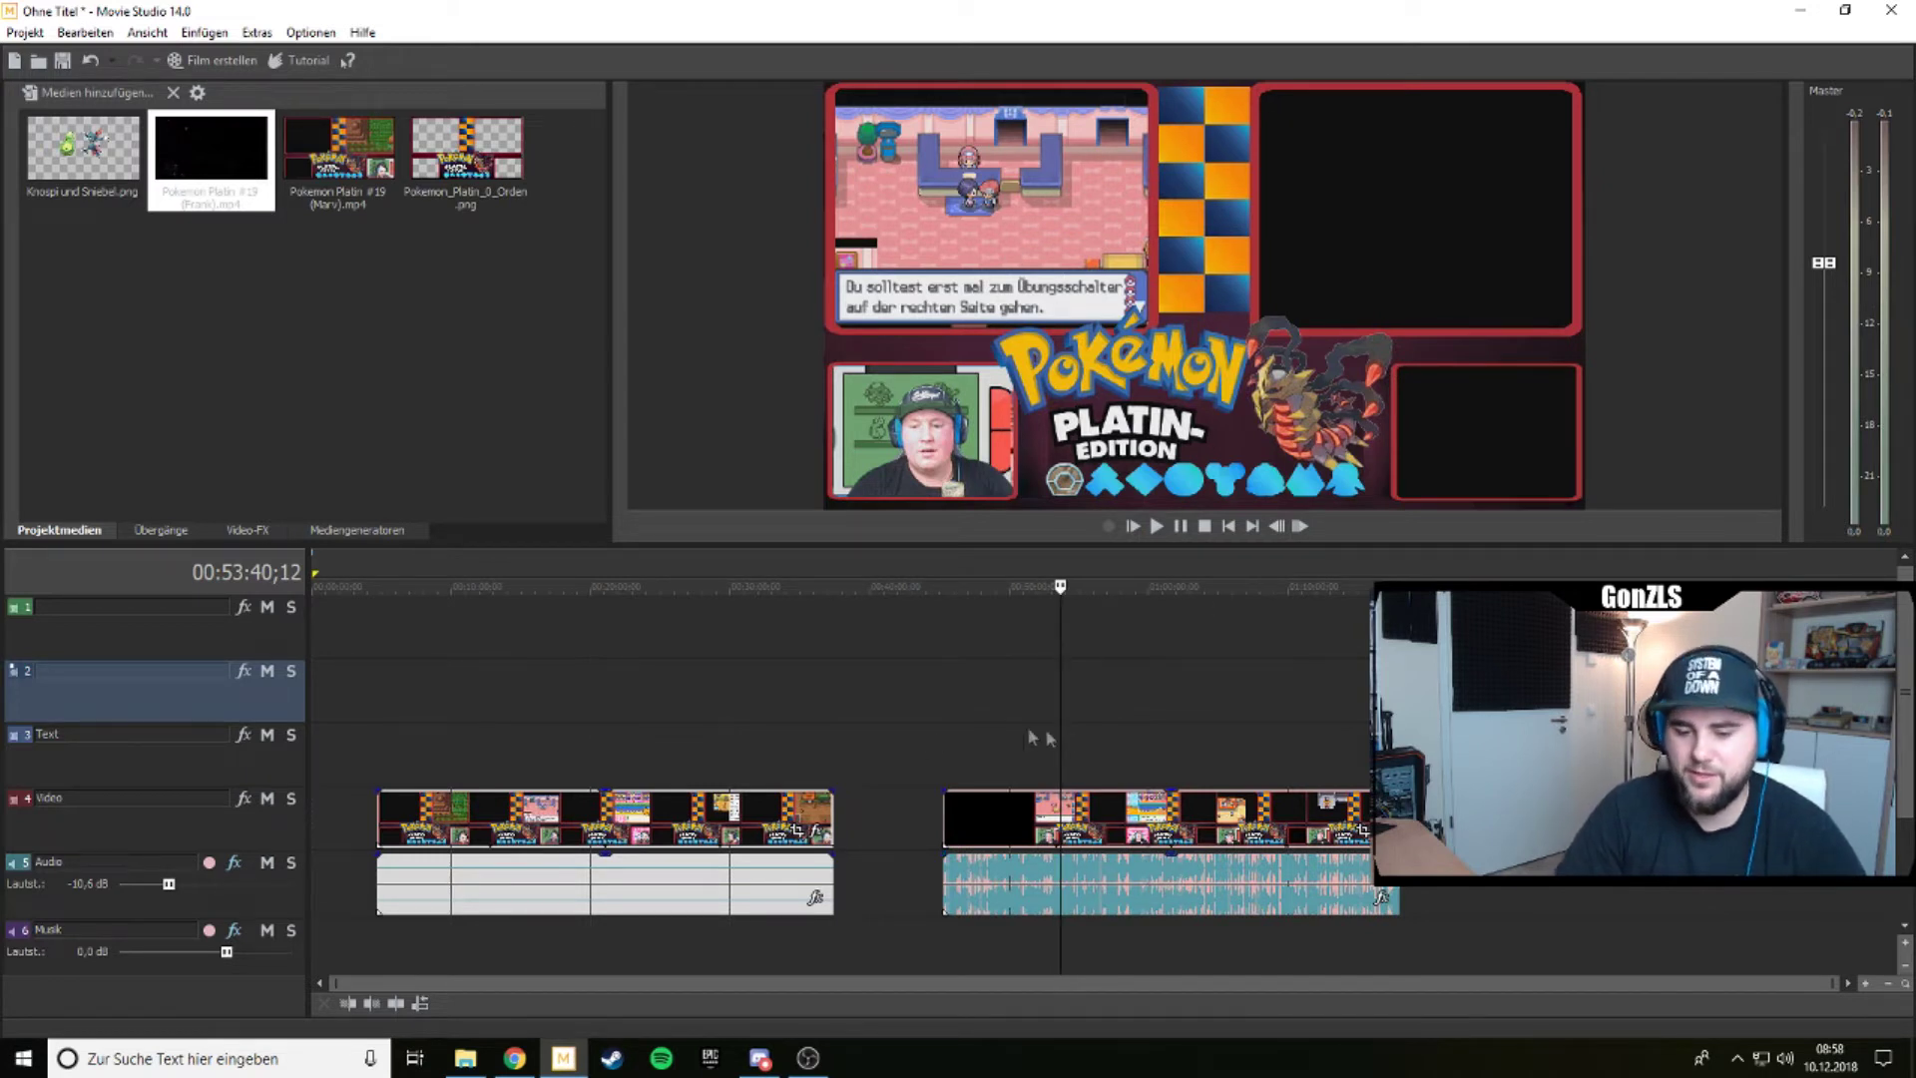
drag(1177, 547, 1185, 366)
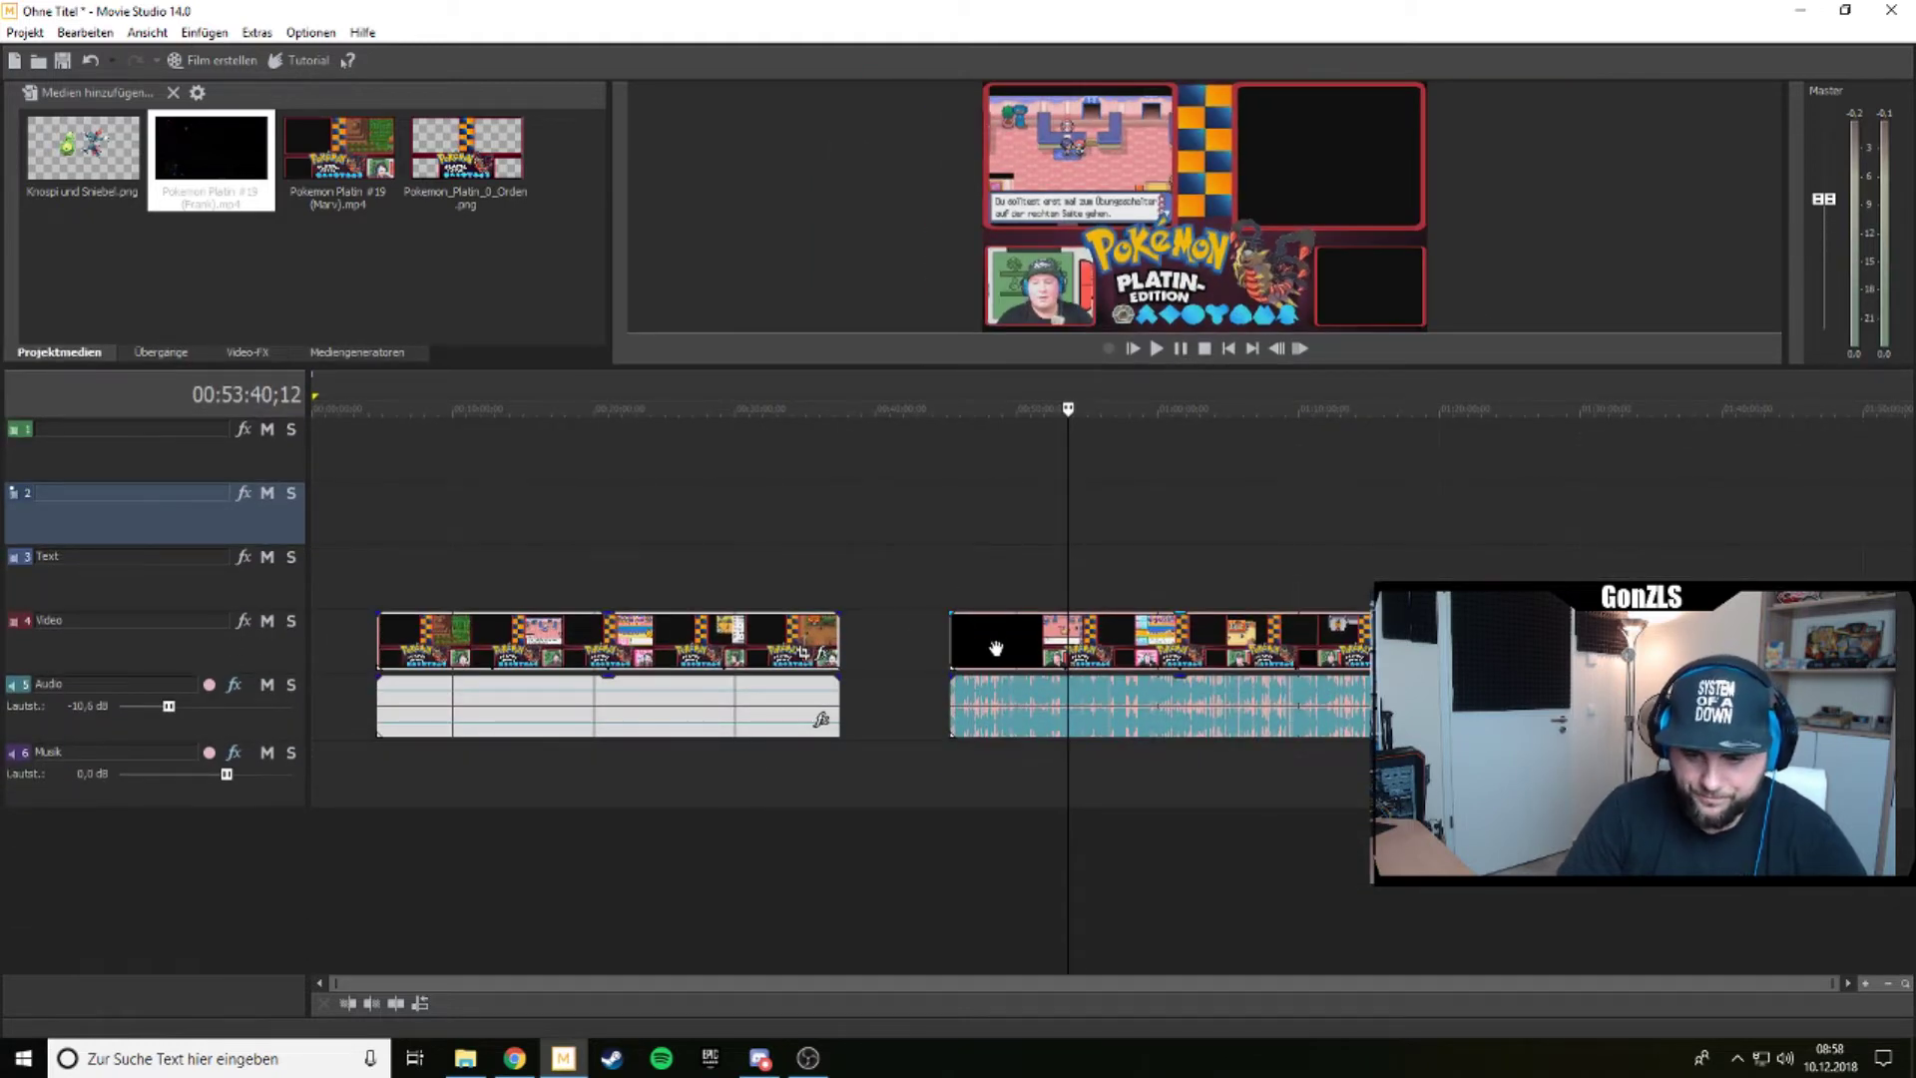
Move the second recording's video up to the Text track and set the playhead to its start.
drag(1002, 639, 979, 583)
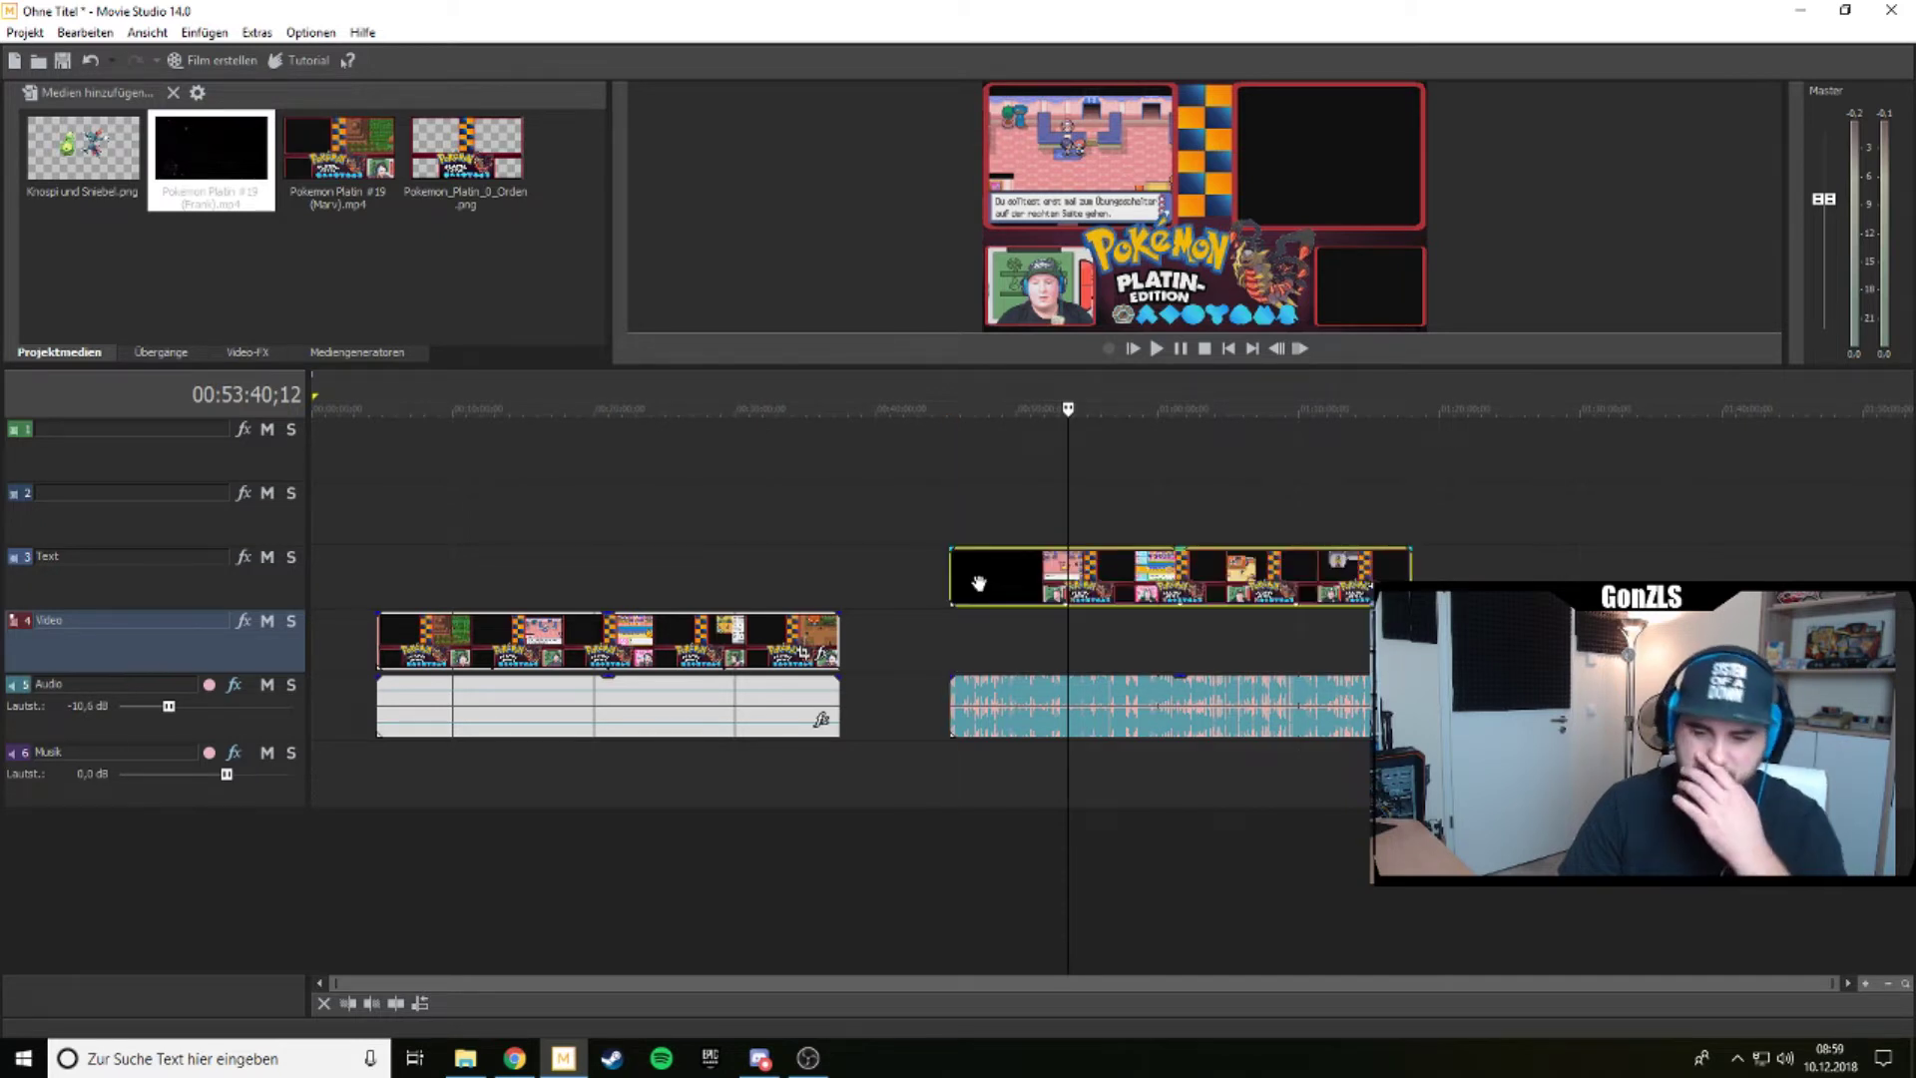
click(949, 529)
scroll(1031, 608, up, 10)
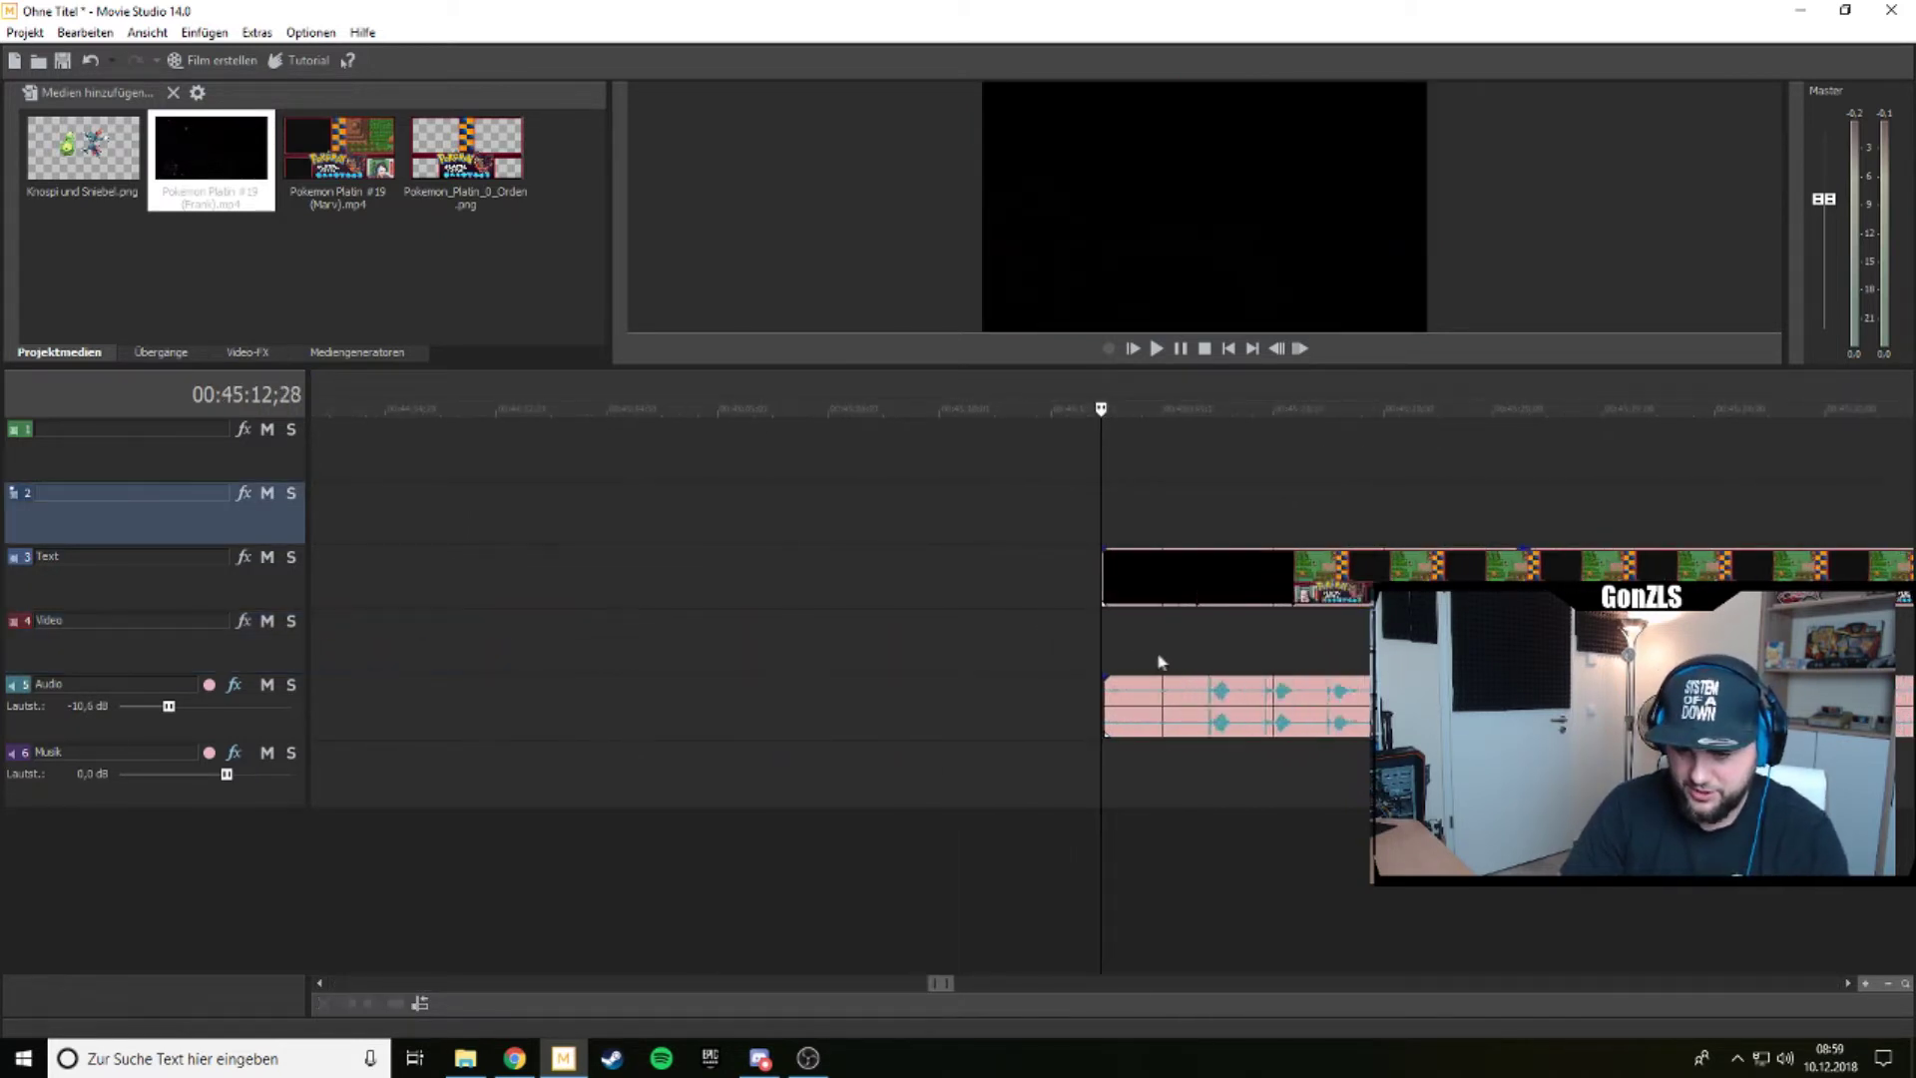
scroll(1168, 653, up, 3)
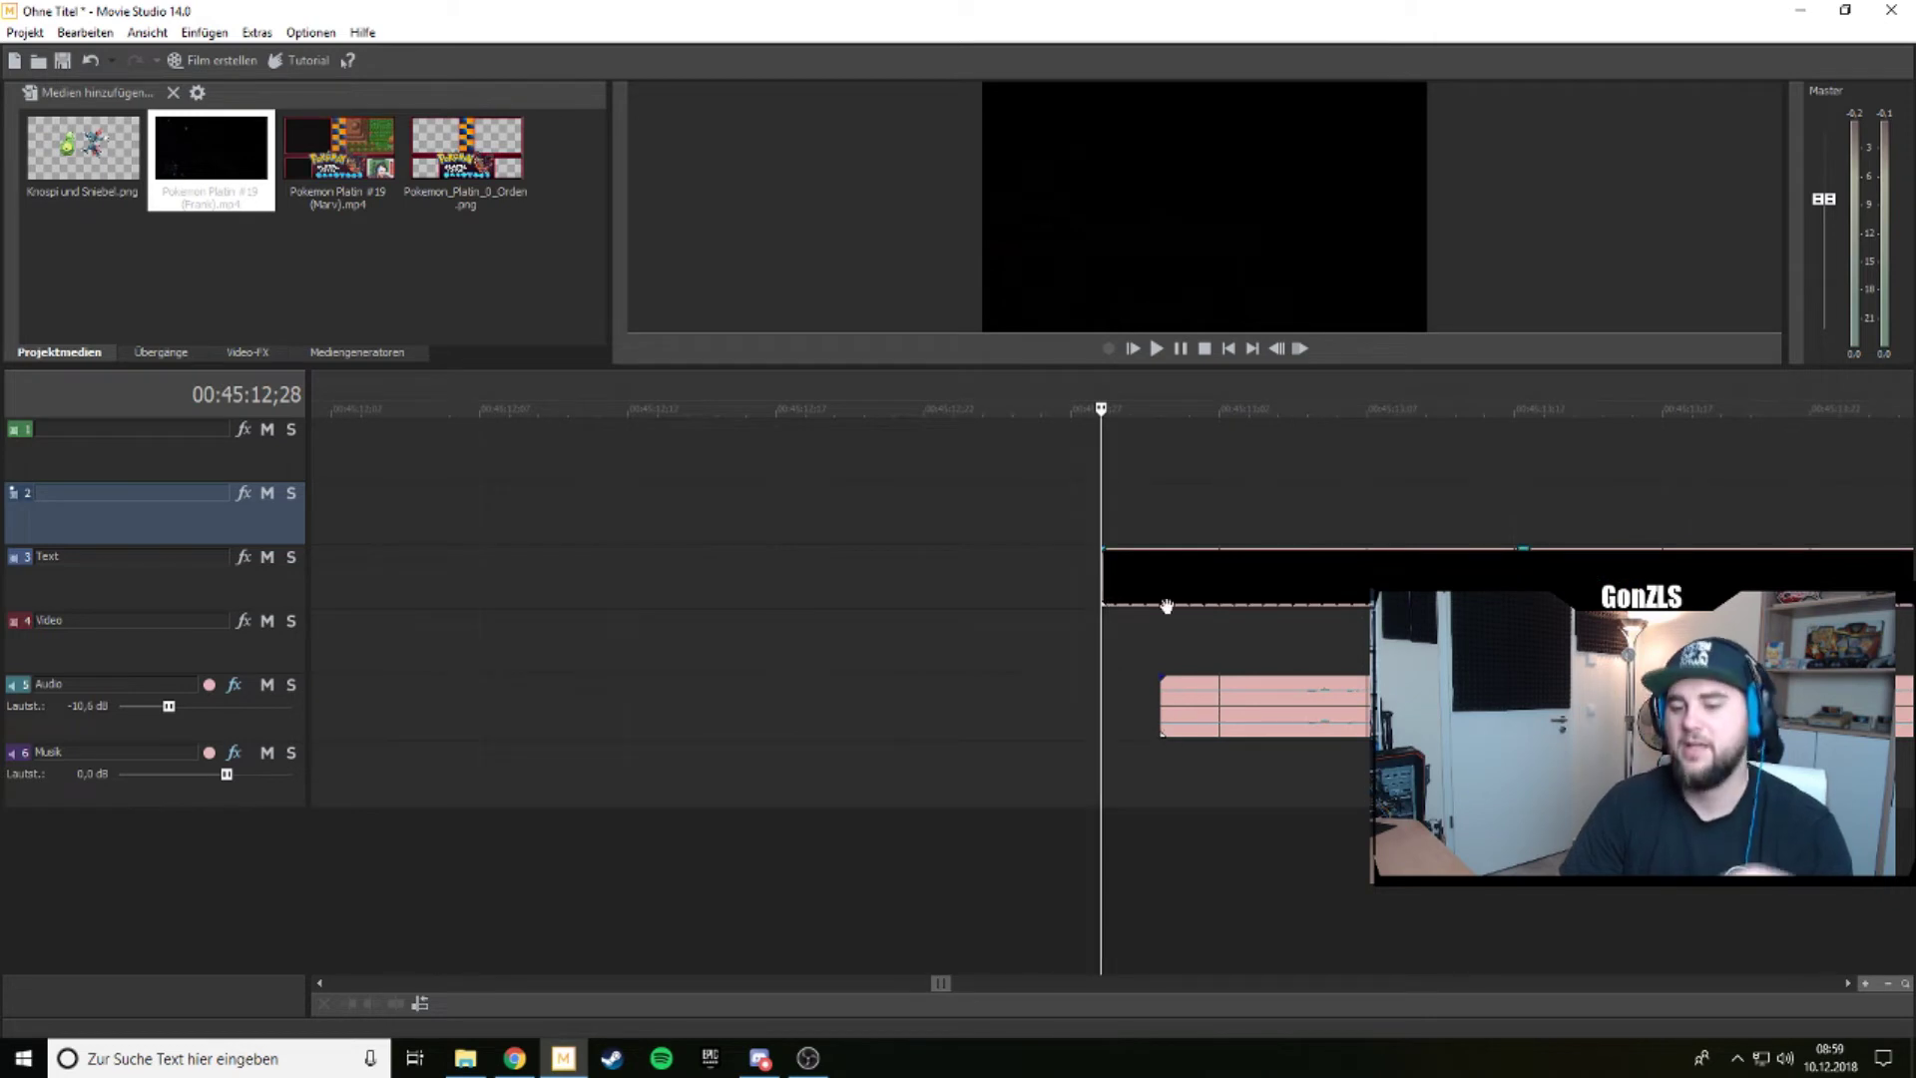
scroll(1161, 638, down, 10)
Move the first recording's audio to the Musik track and place its clips beneath the second recording's video, starting at 00:45:12;28.
drag(658, 703, 727, 768)
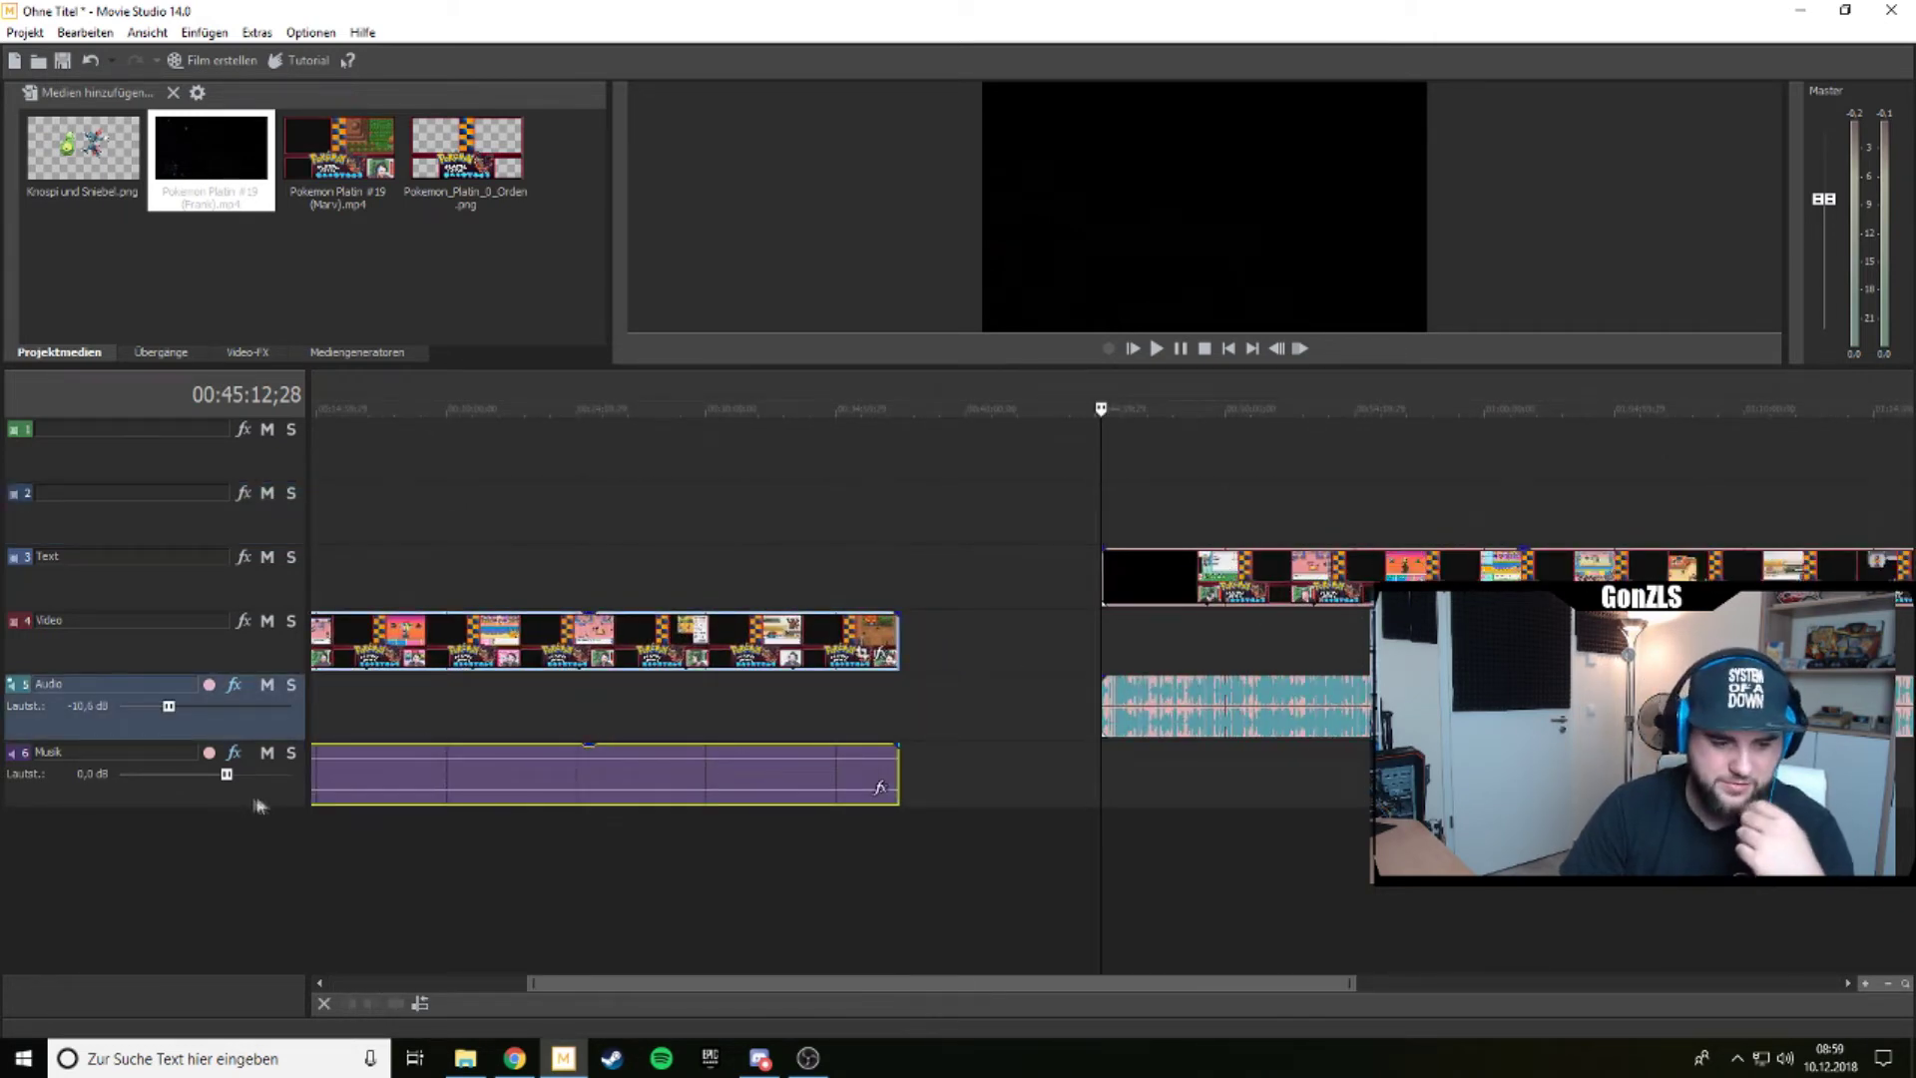
drag(898, 789, 1881, 788)
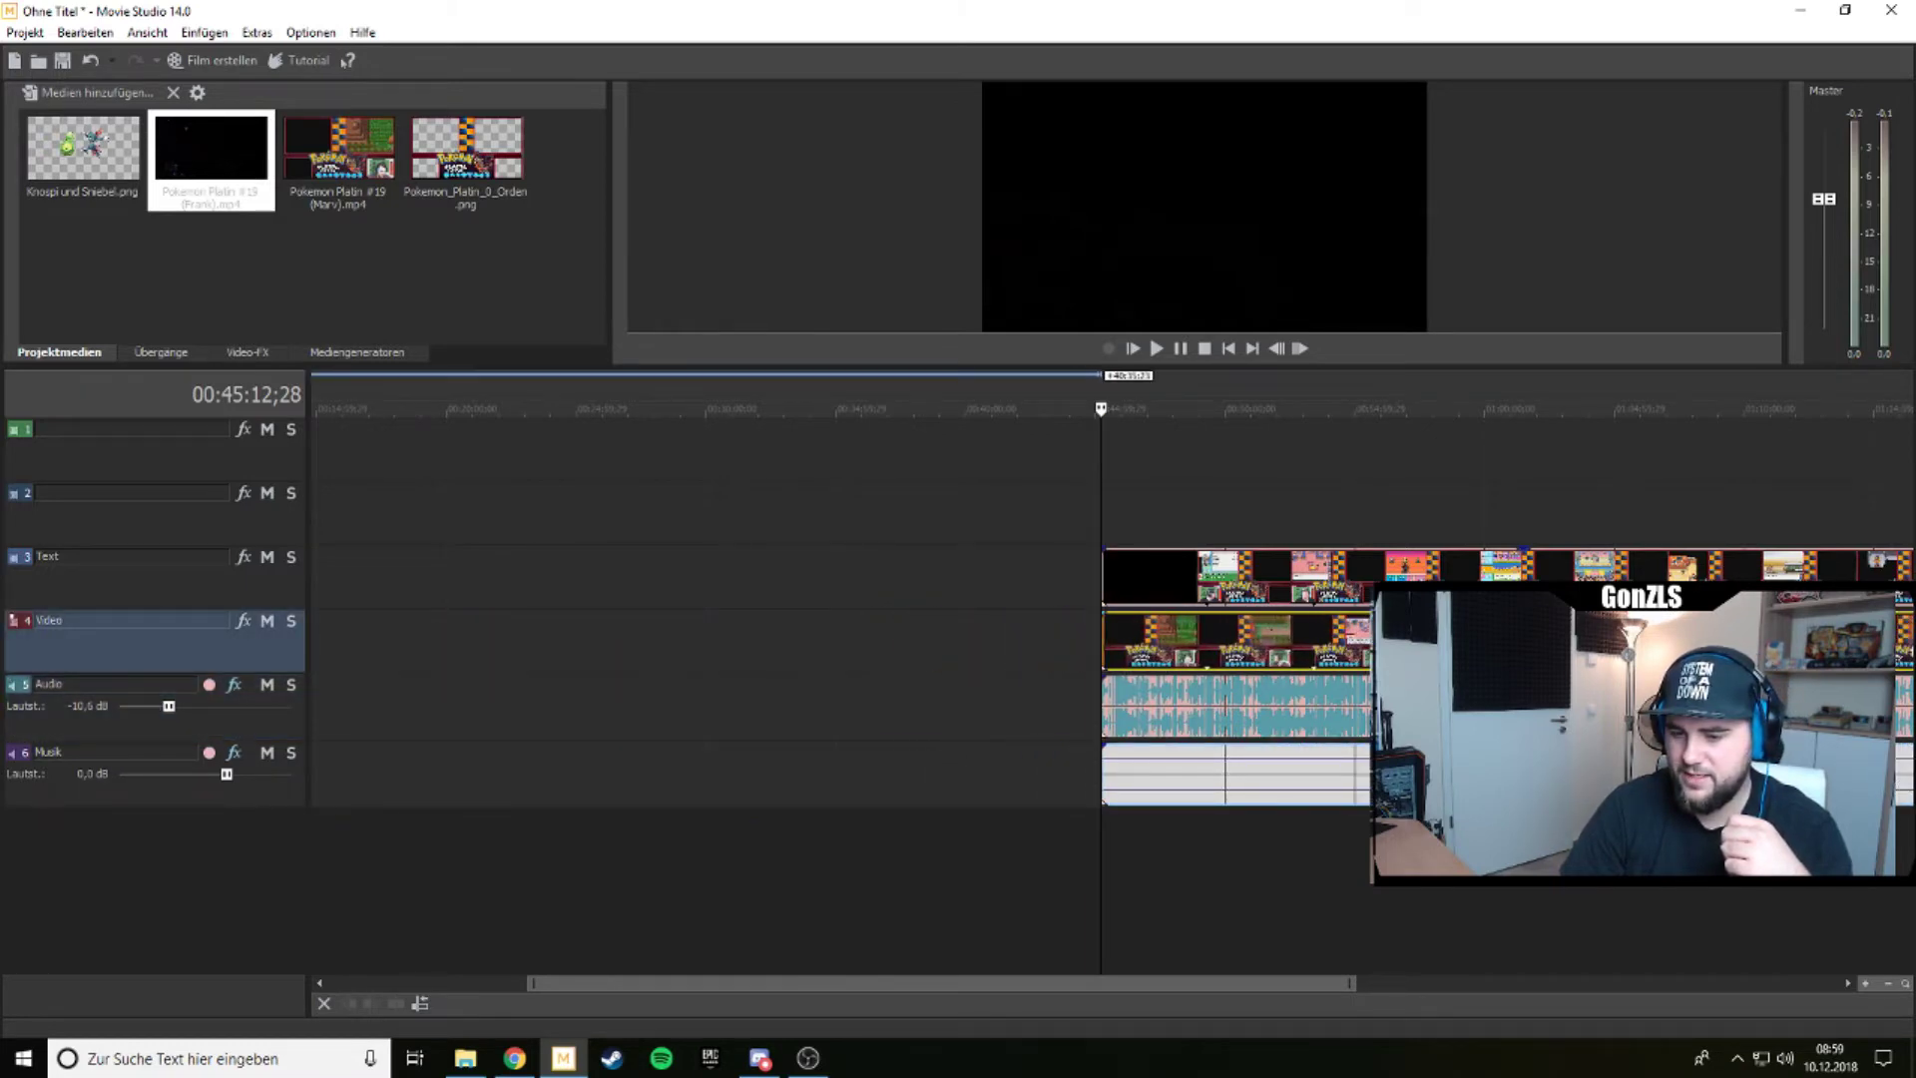
drag(1158, 982, 1372, 982)
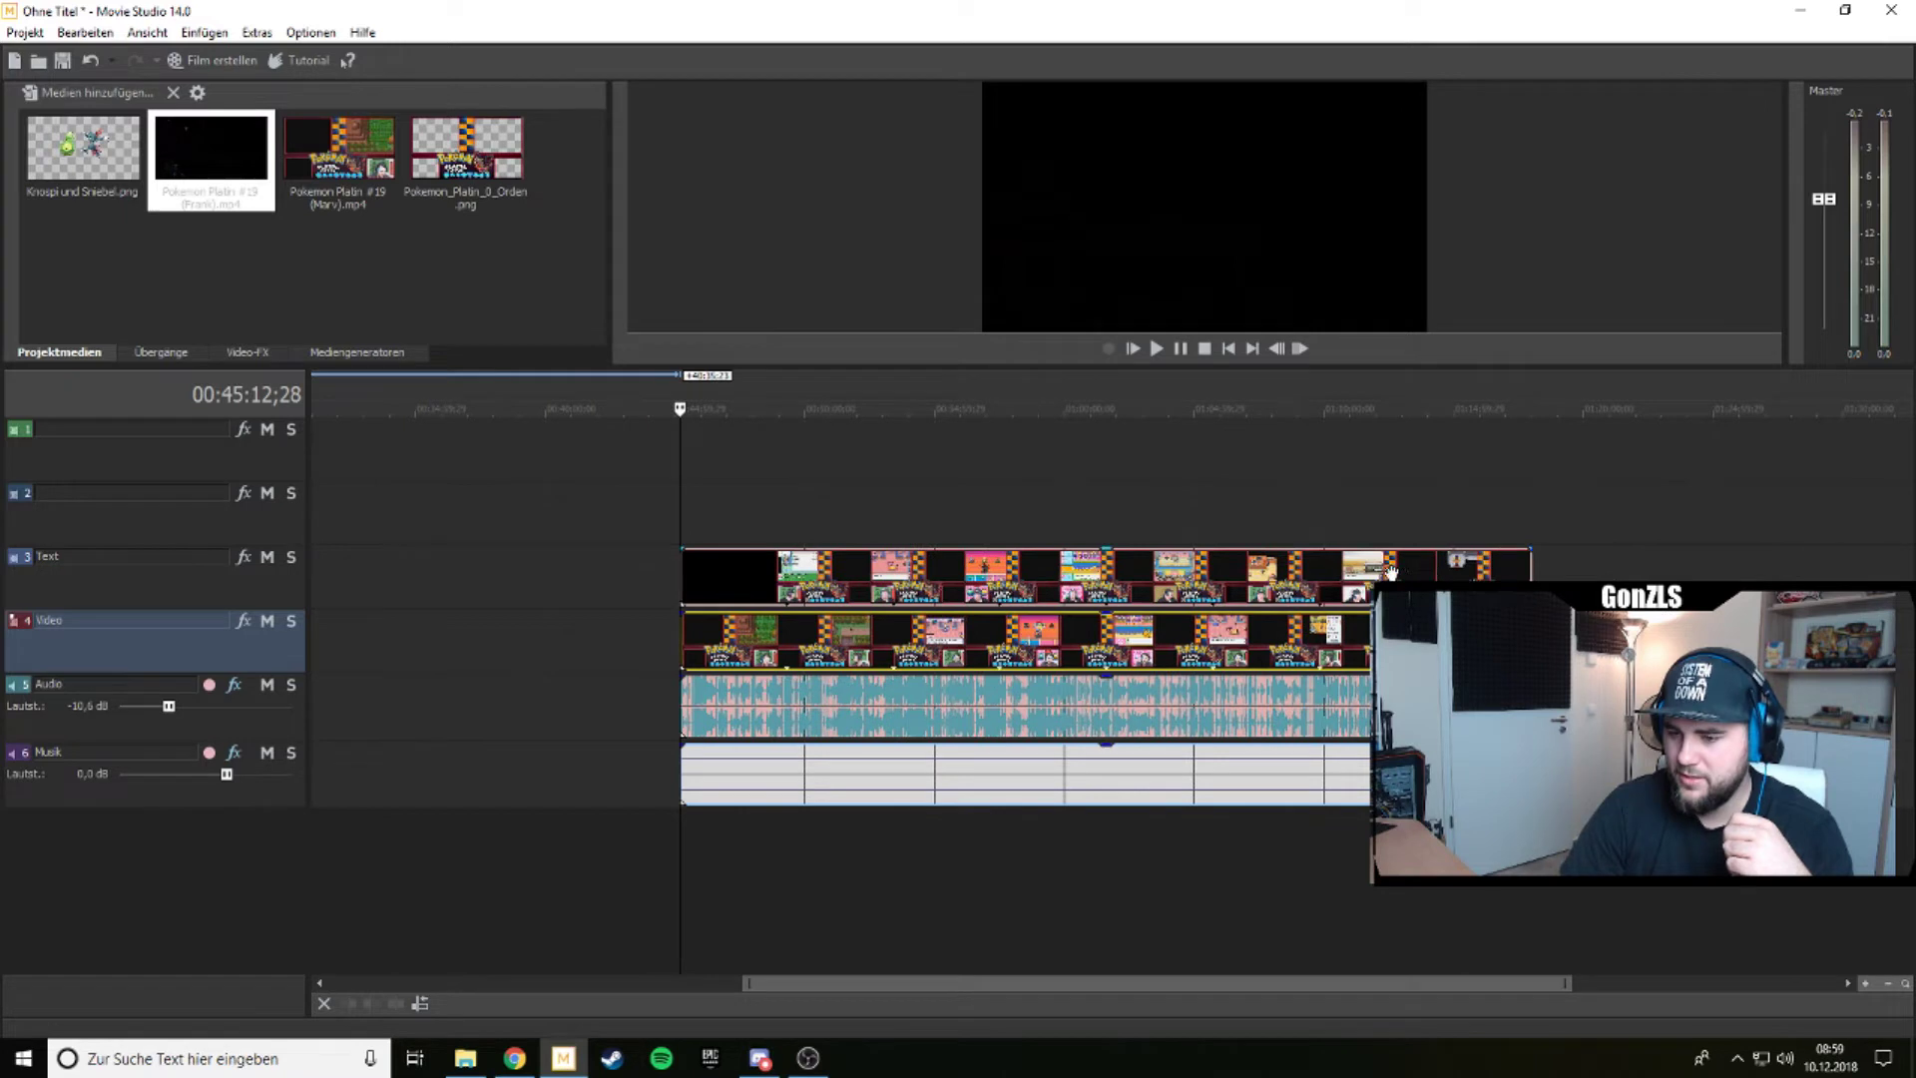
drag(1392, 574, 1428, 575)
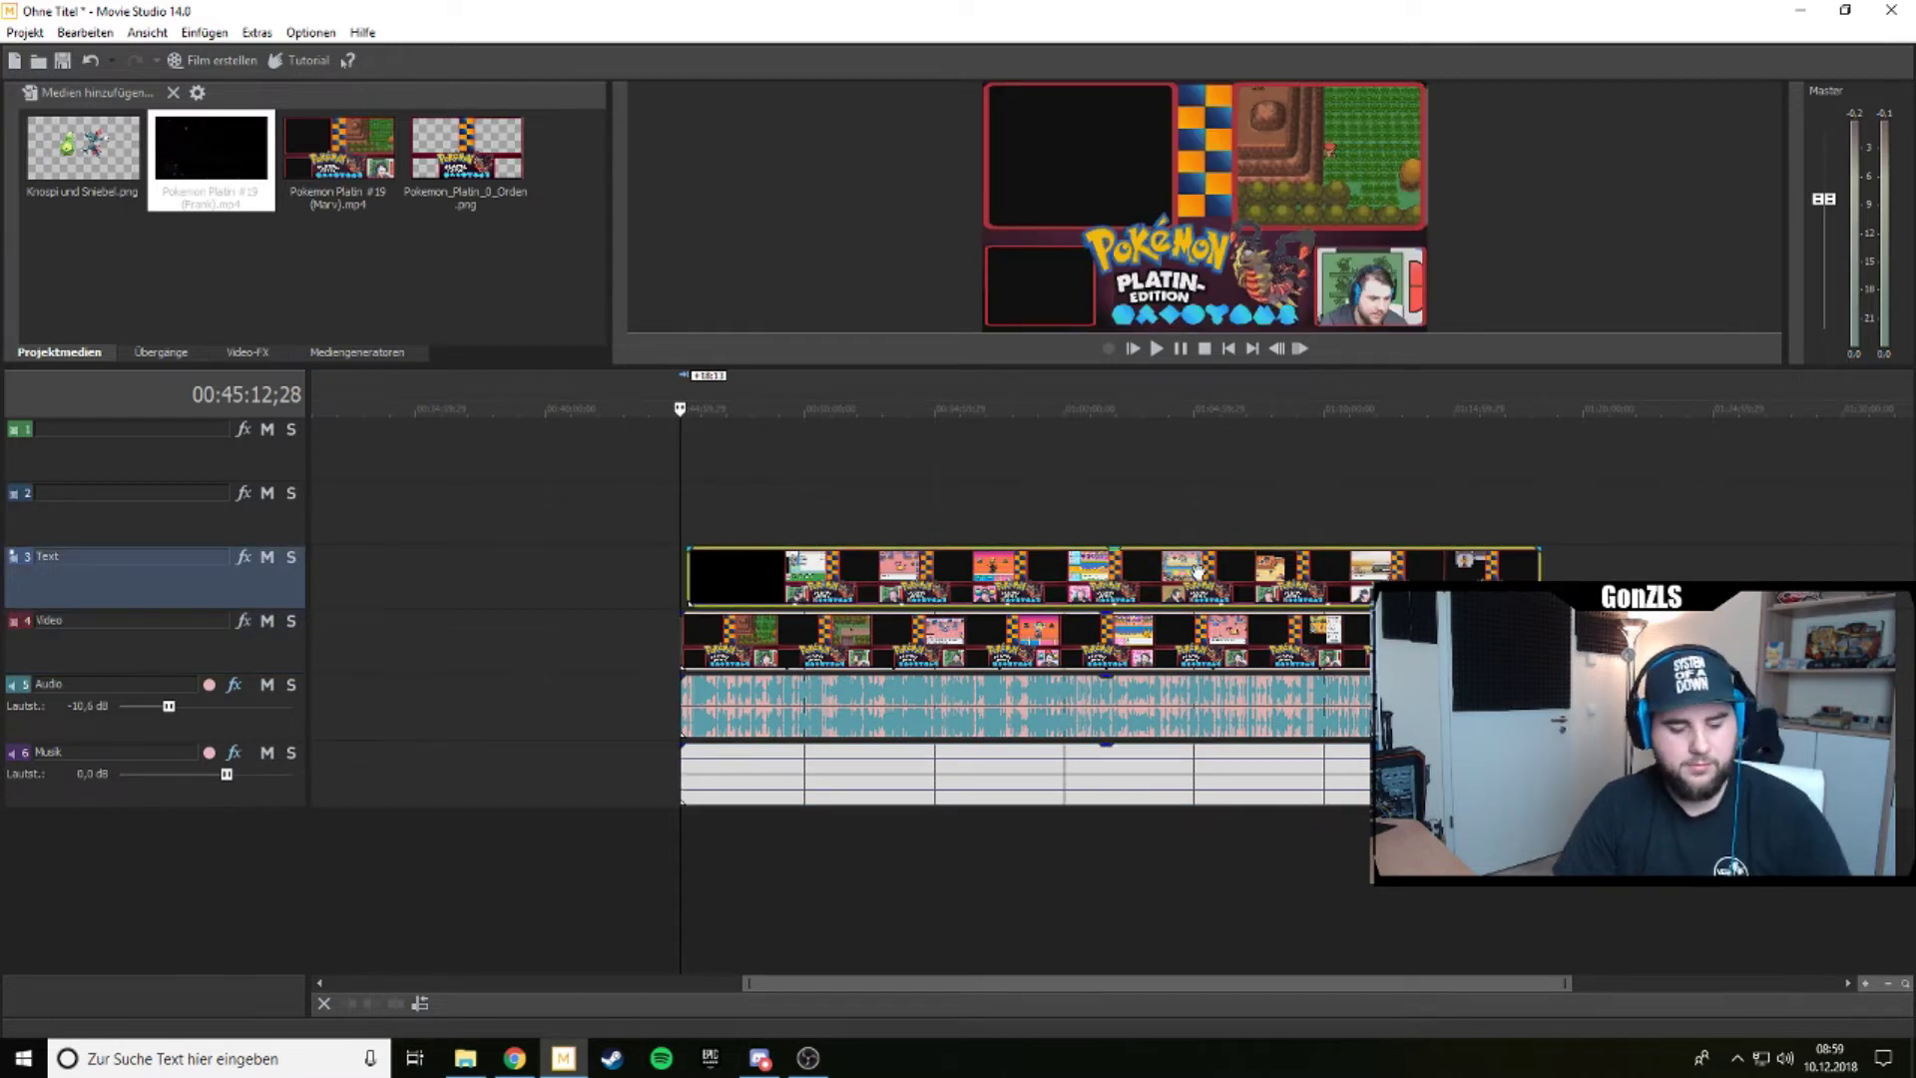
drag(1197, 571, 1190, 571)
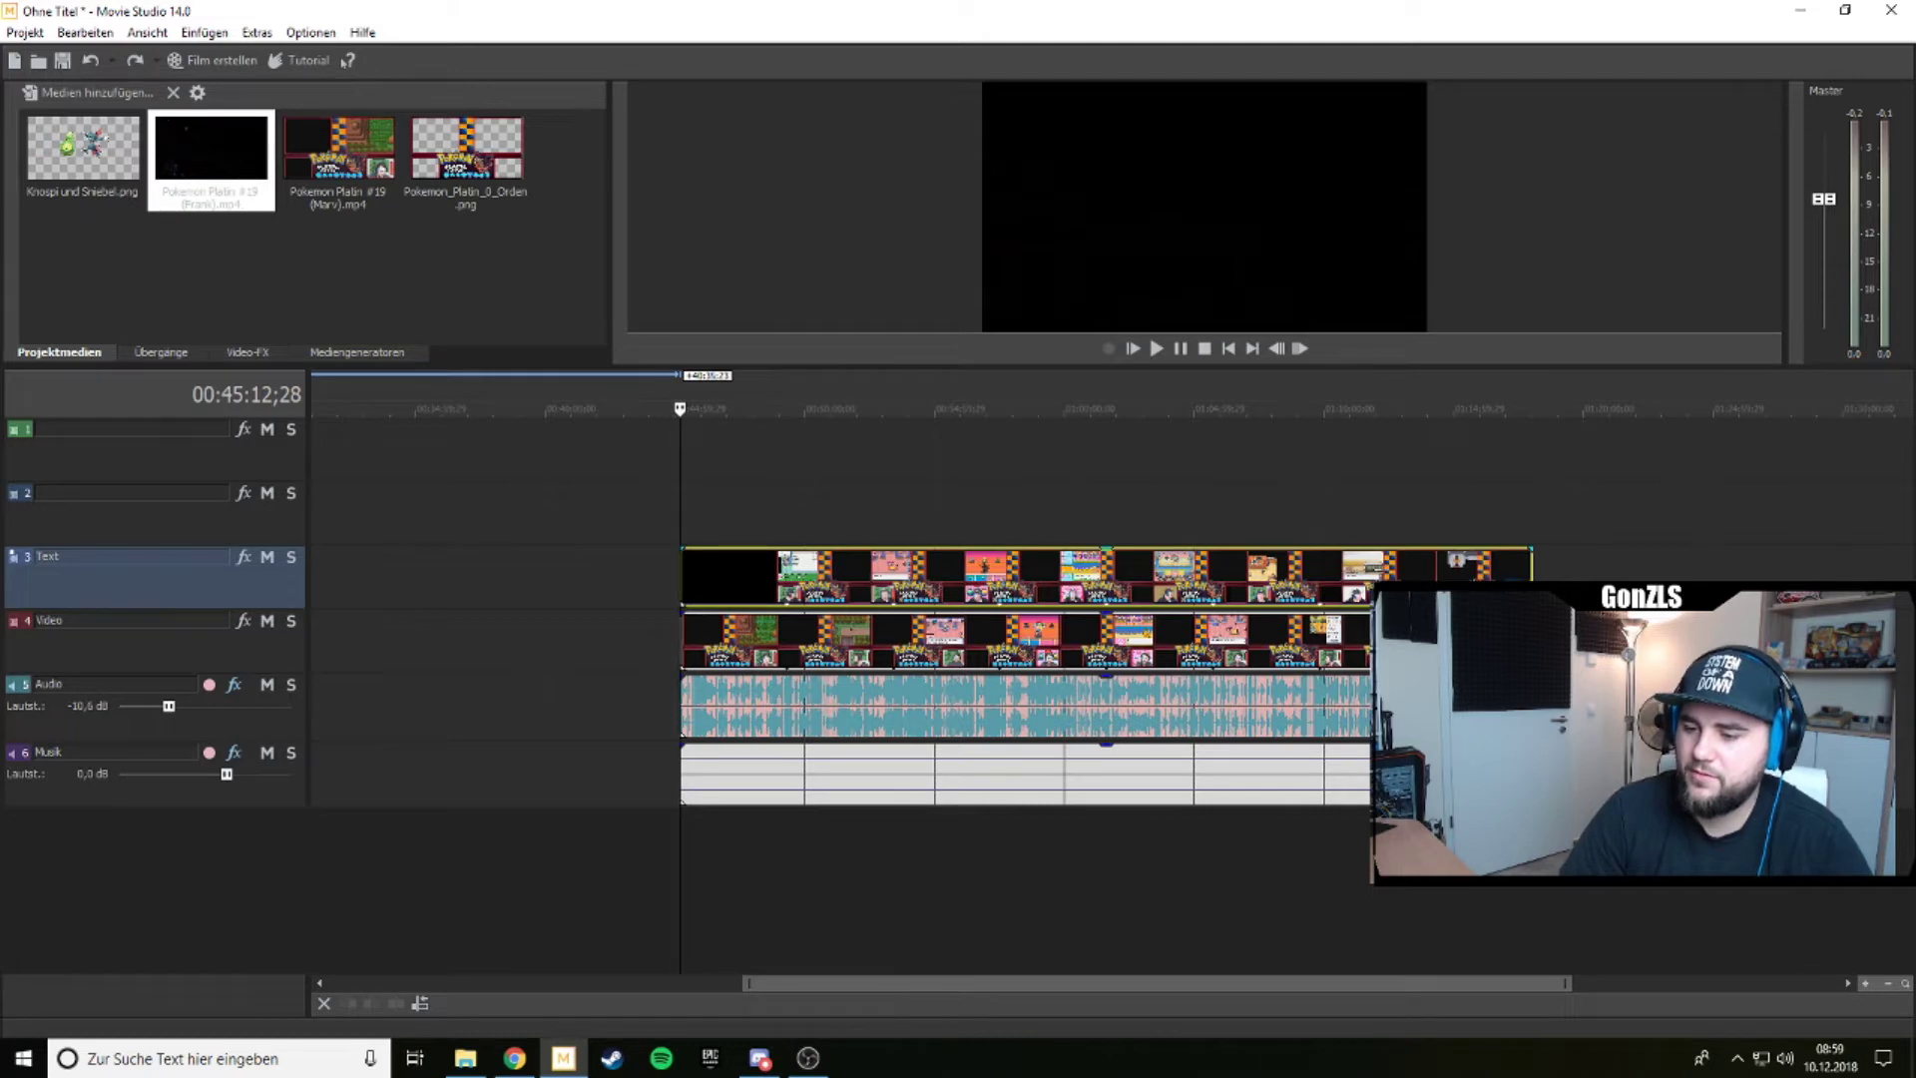
click(1562, 255)
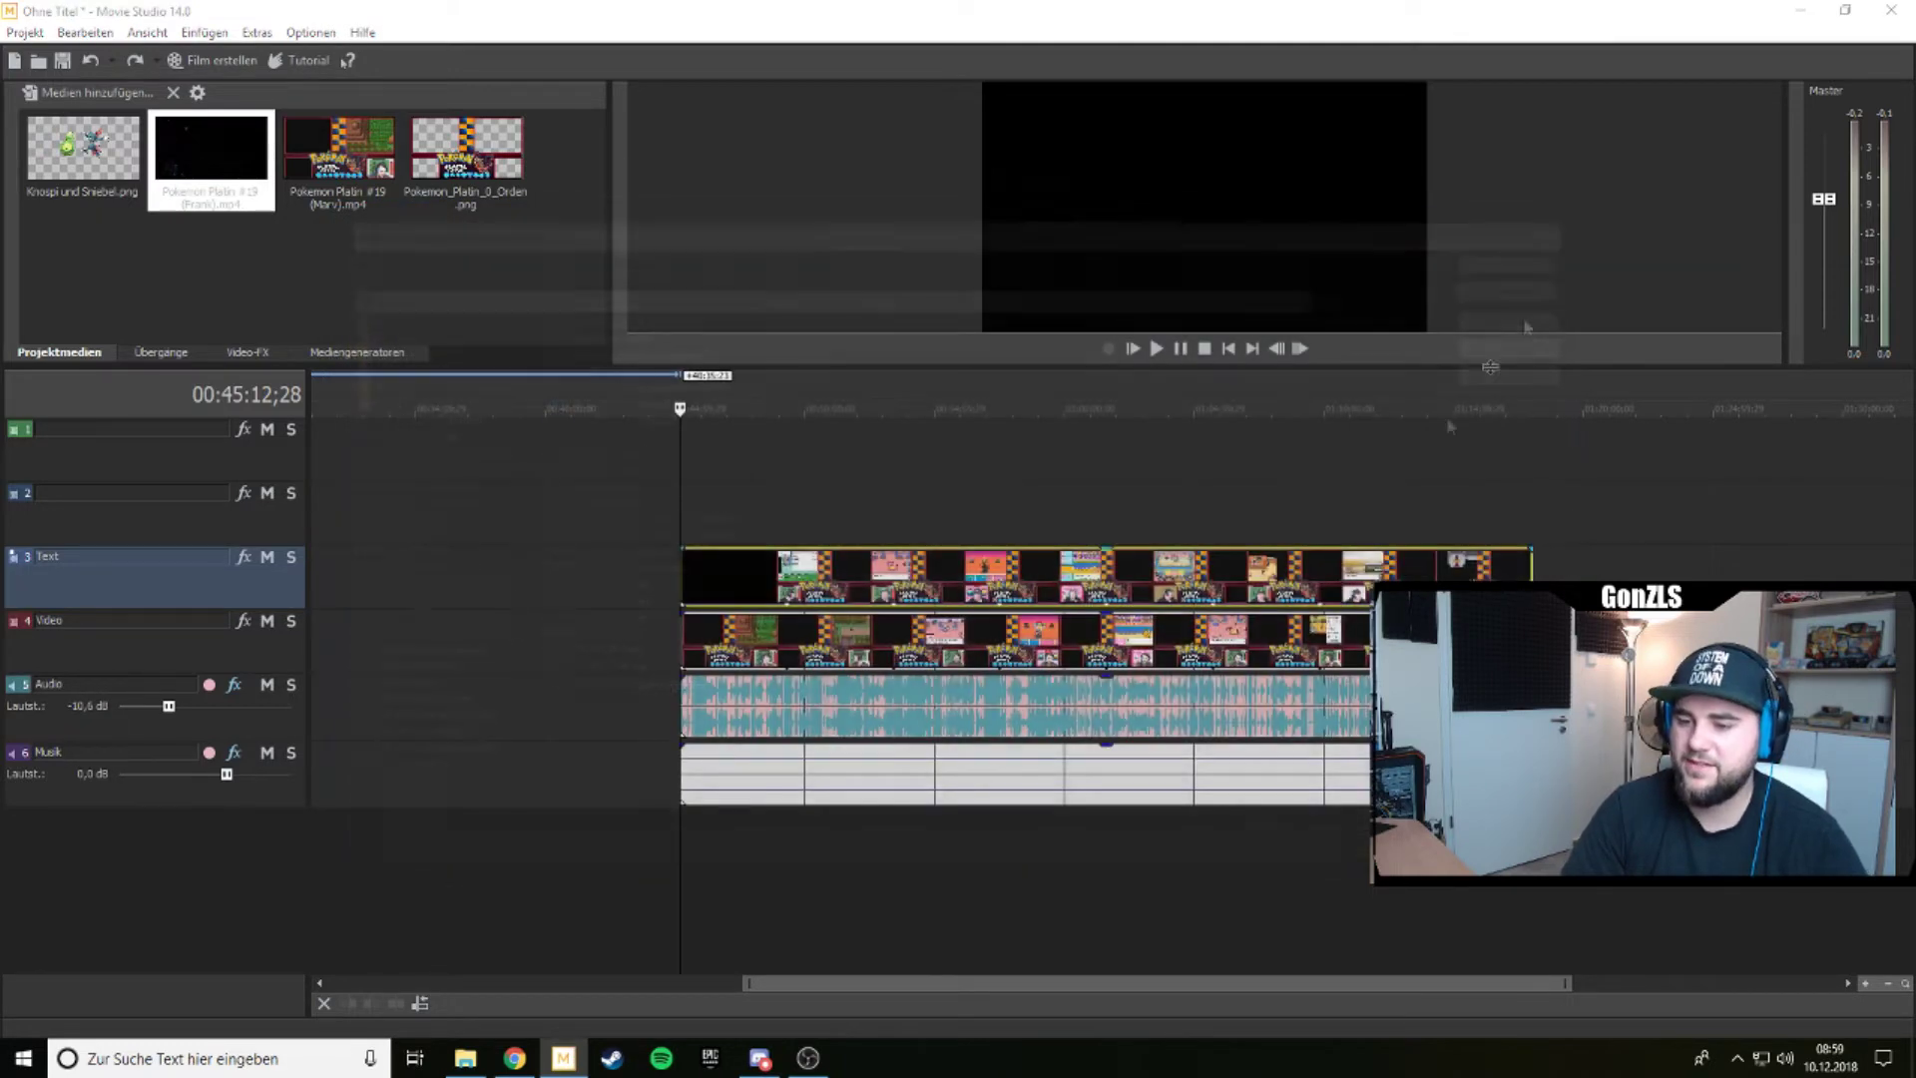
Set the playhead to 00:48:28;08 and add the VEGAS Chroma-Keyer effect to the video on the Text track.
click(764, 458)
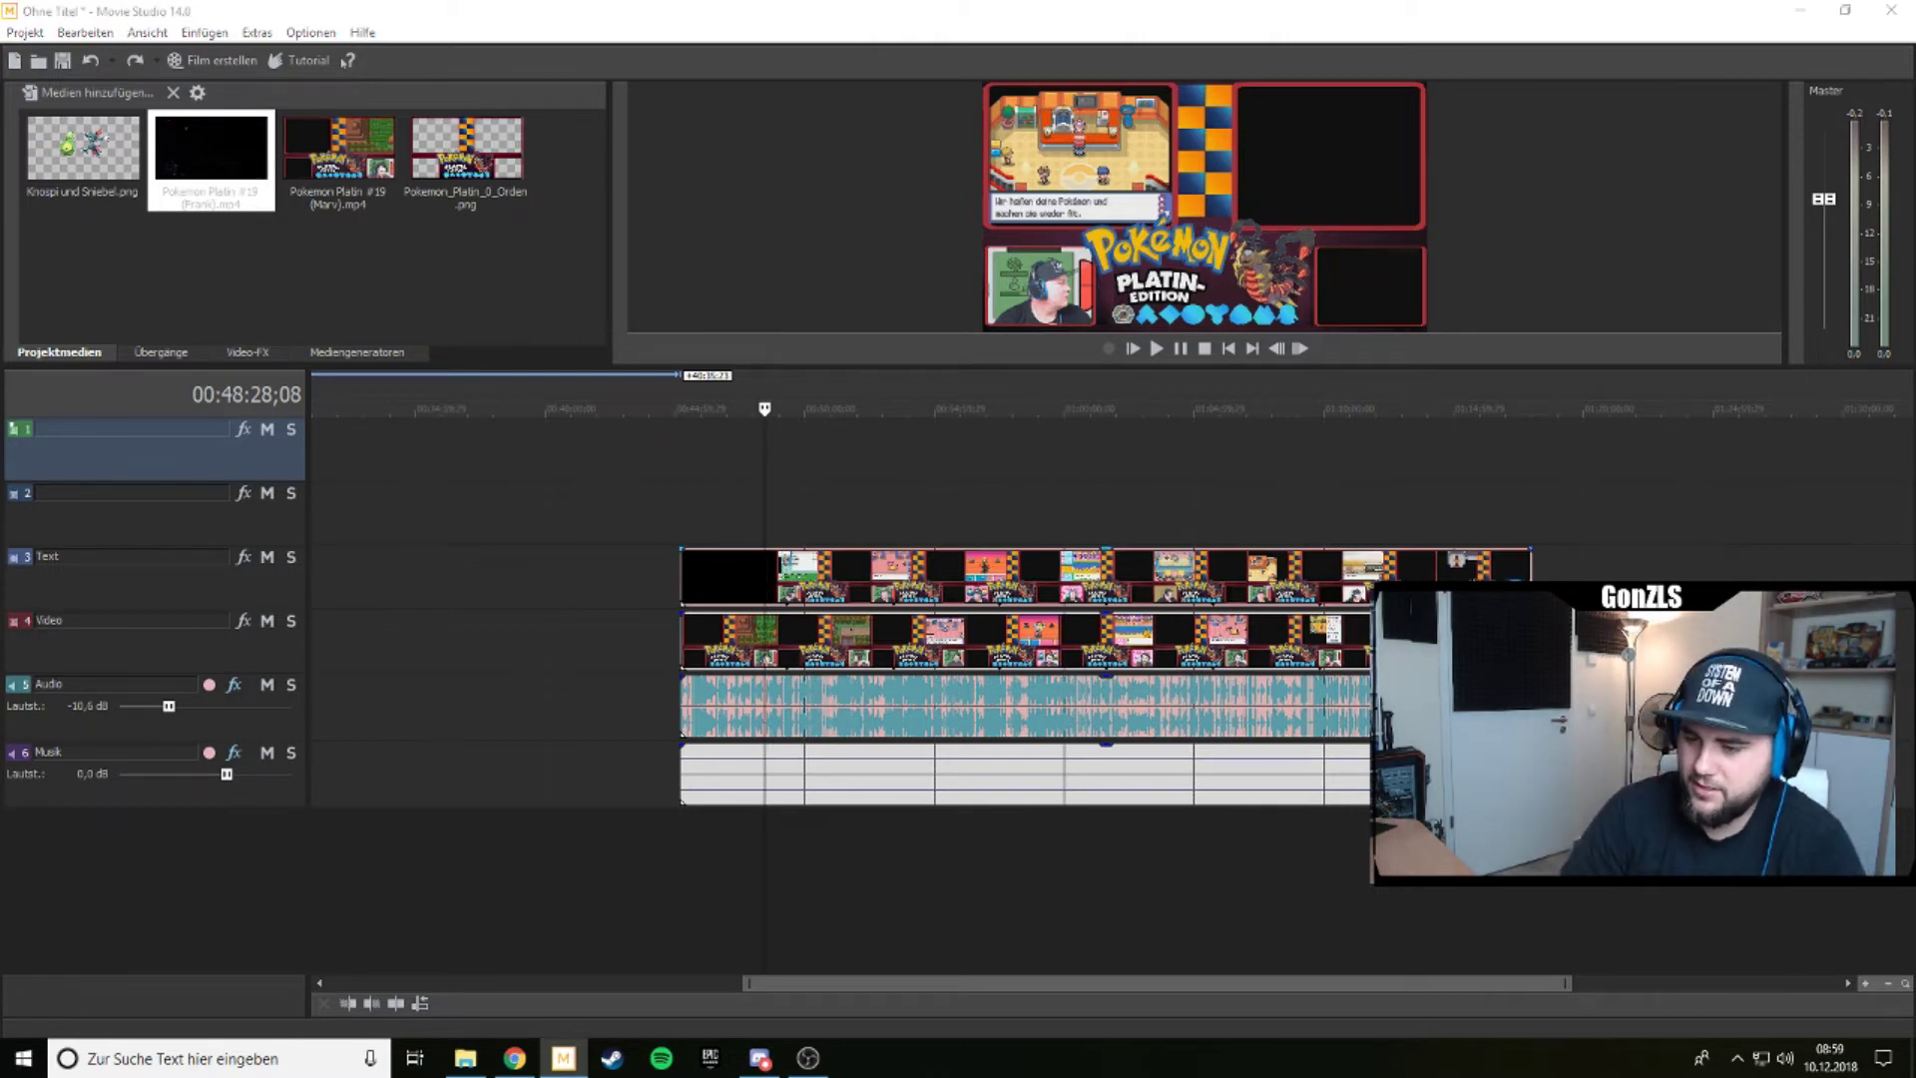
click(1301, 555)
click(440, 452)
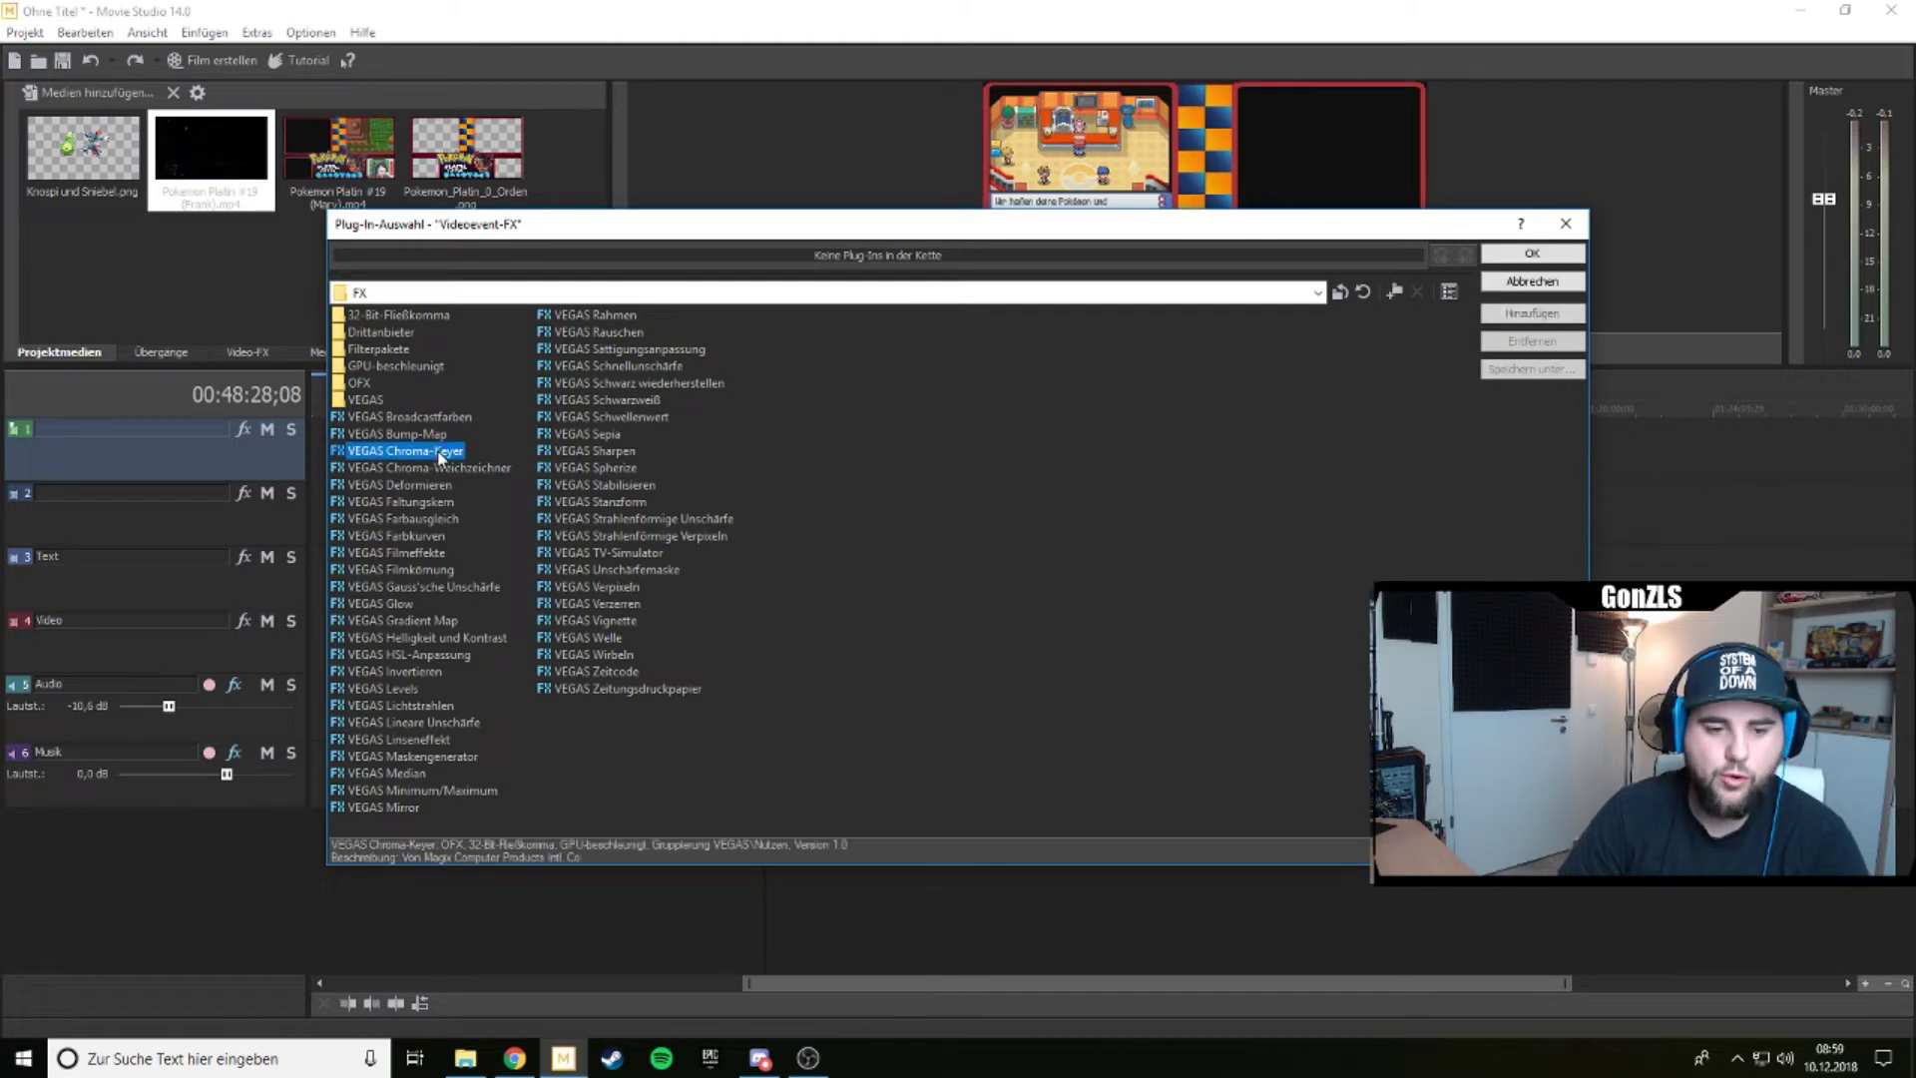
click(1532, 254)
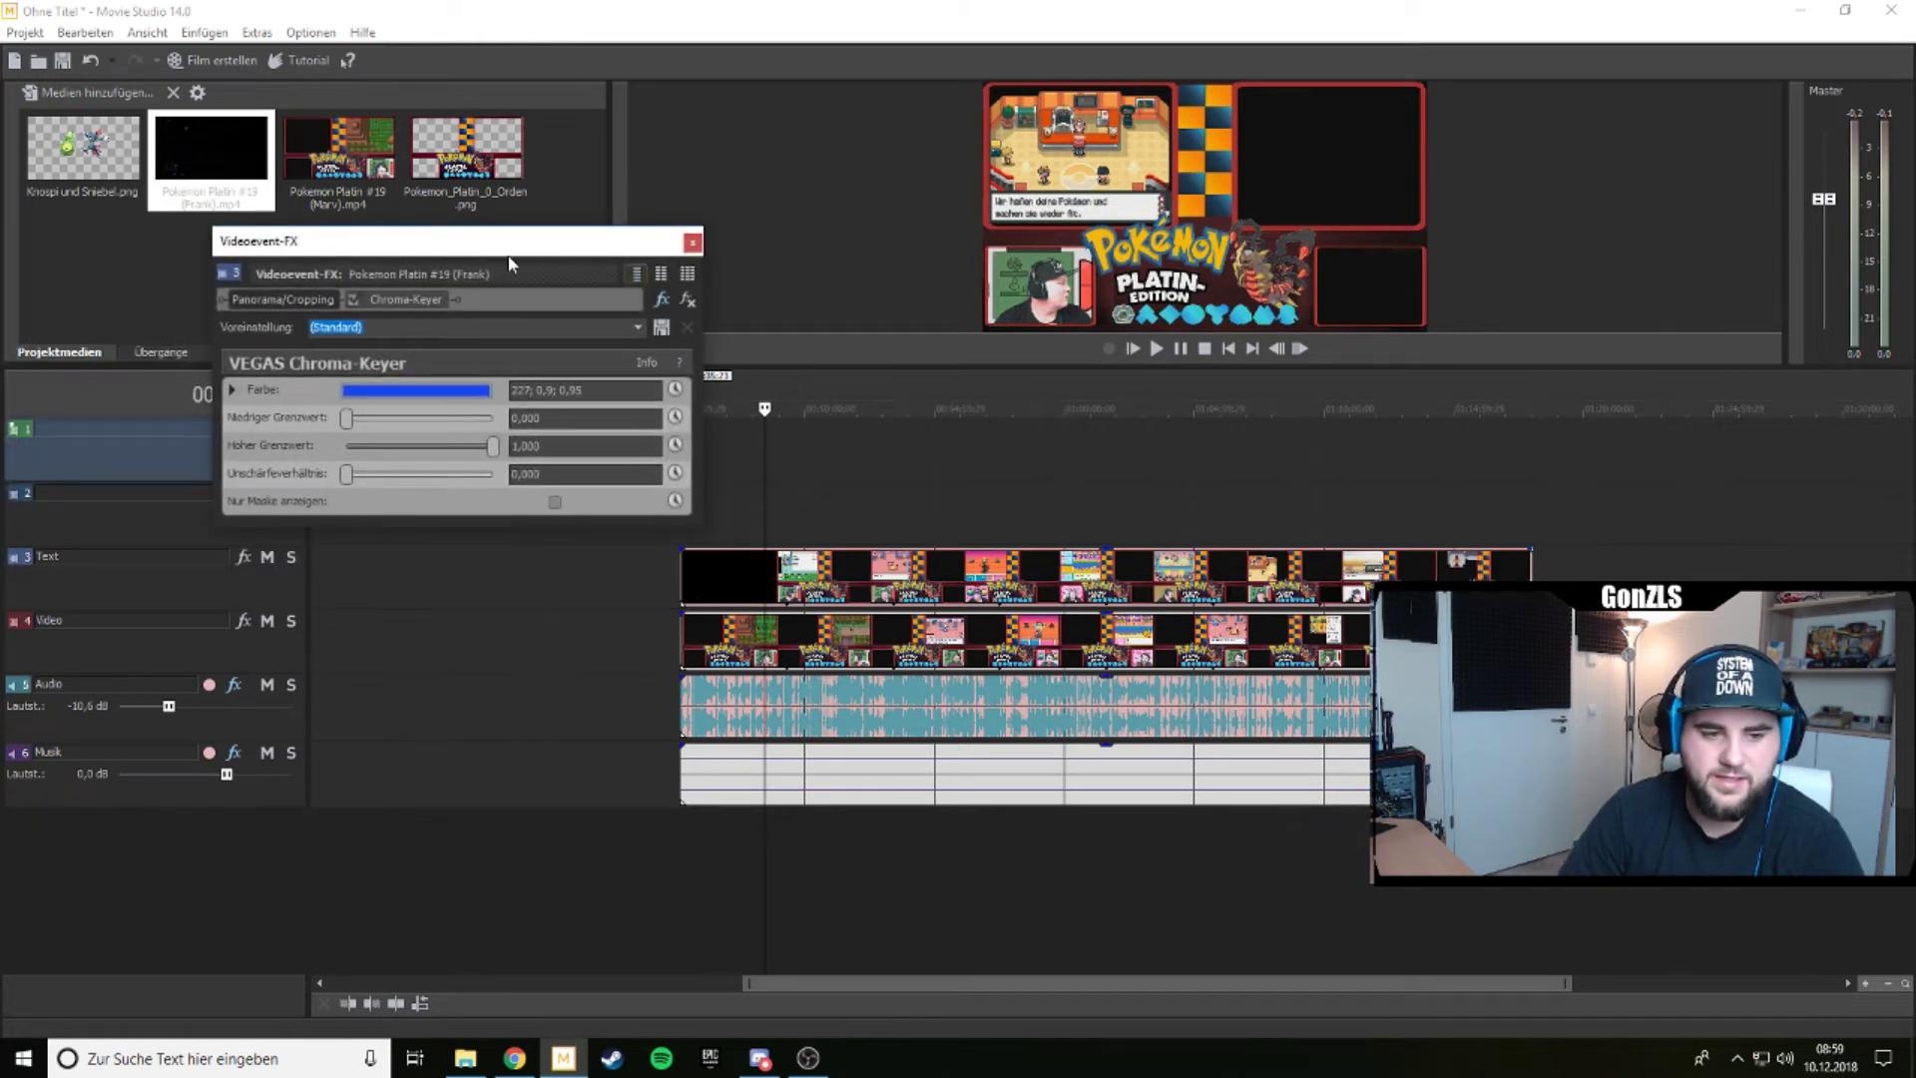
Set the Chroma-Keyer colour to black (0; 0,0; 0,0) and close the effect settings.
click(480, 391)
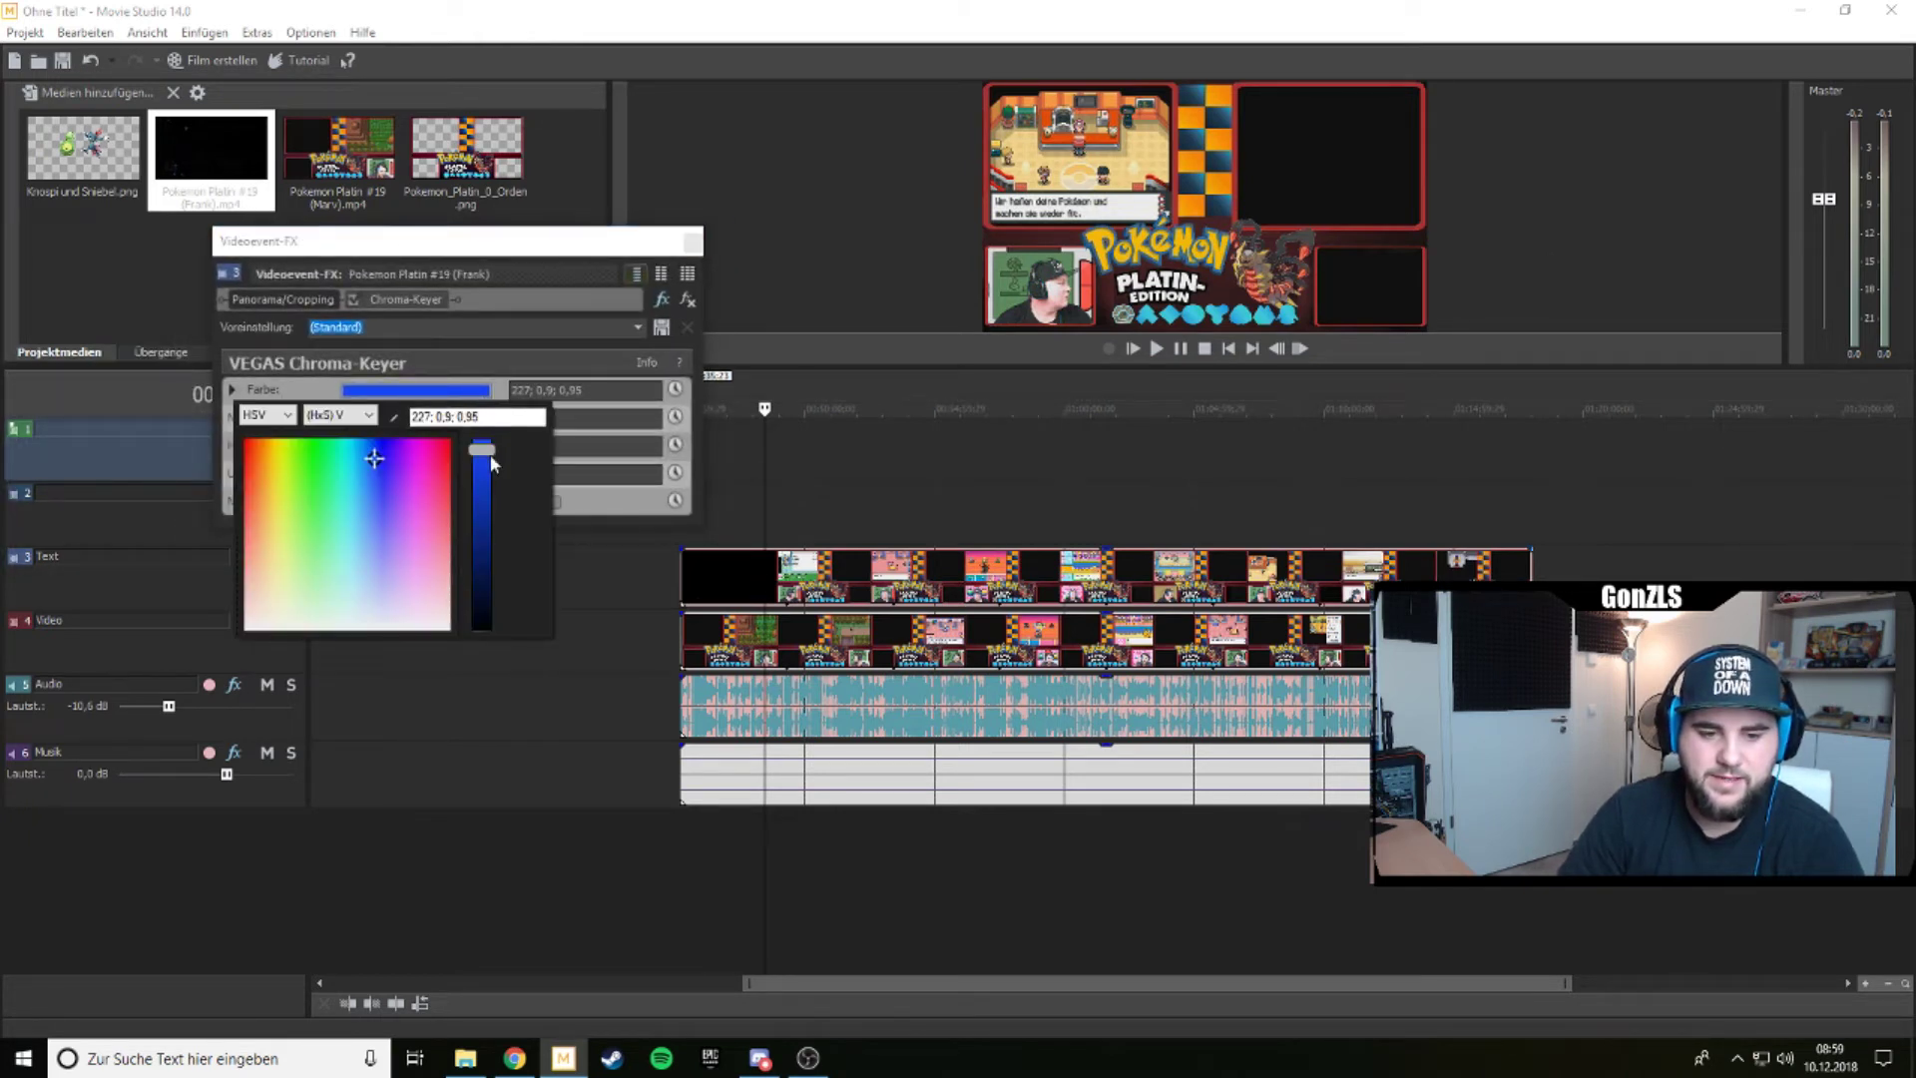
drag(492, 461, 498, 687)
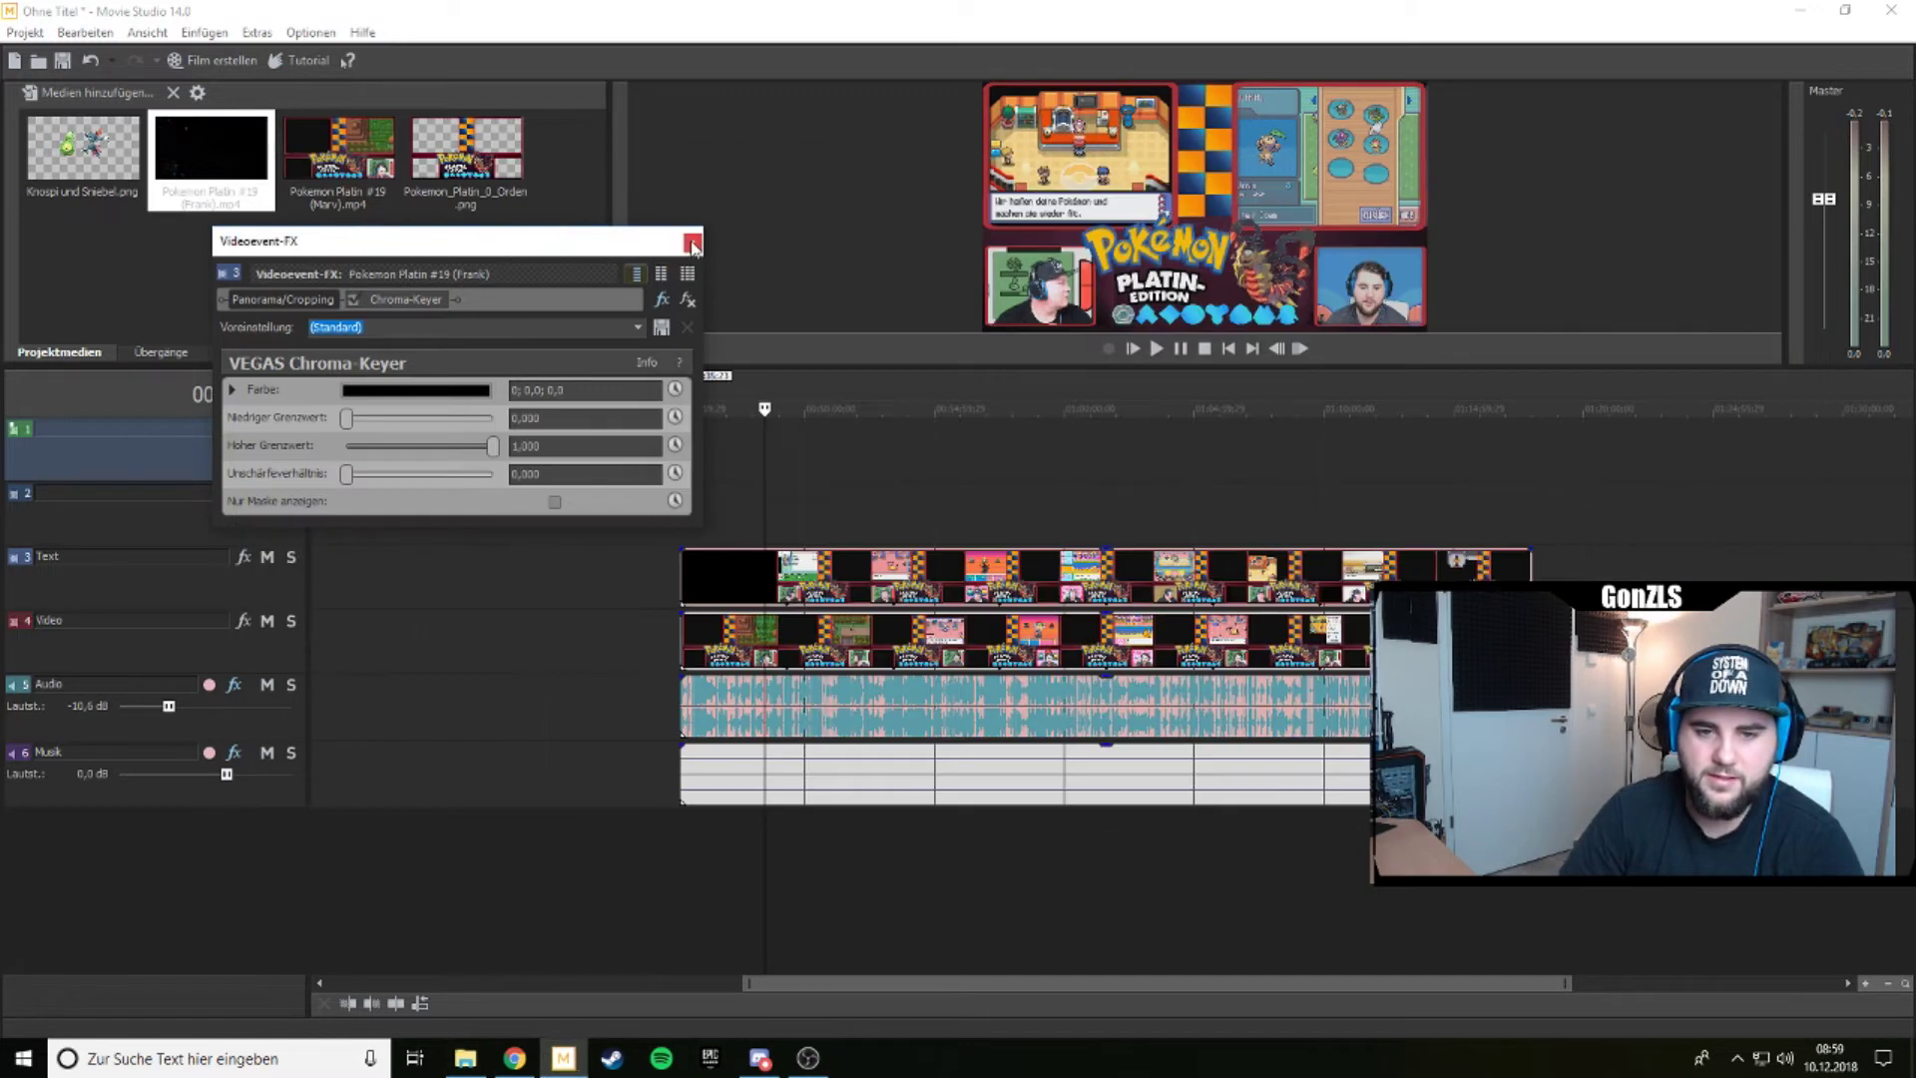
click(692, 240)
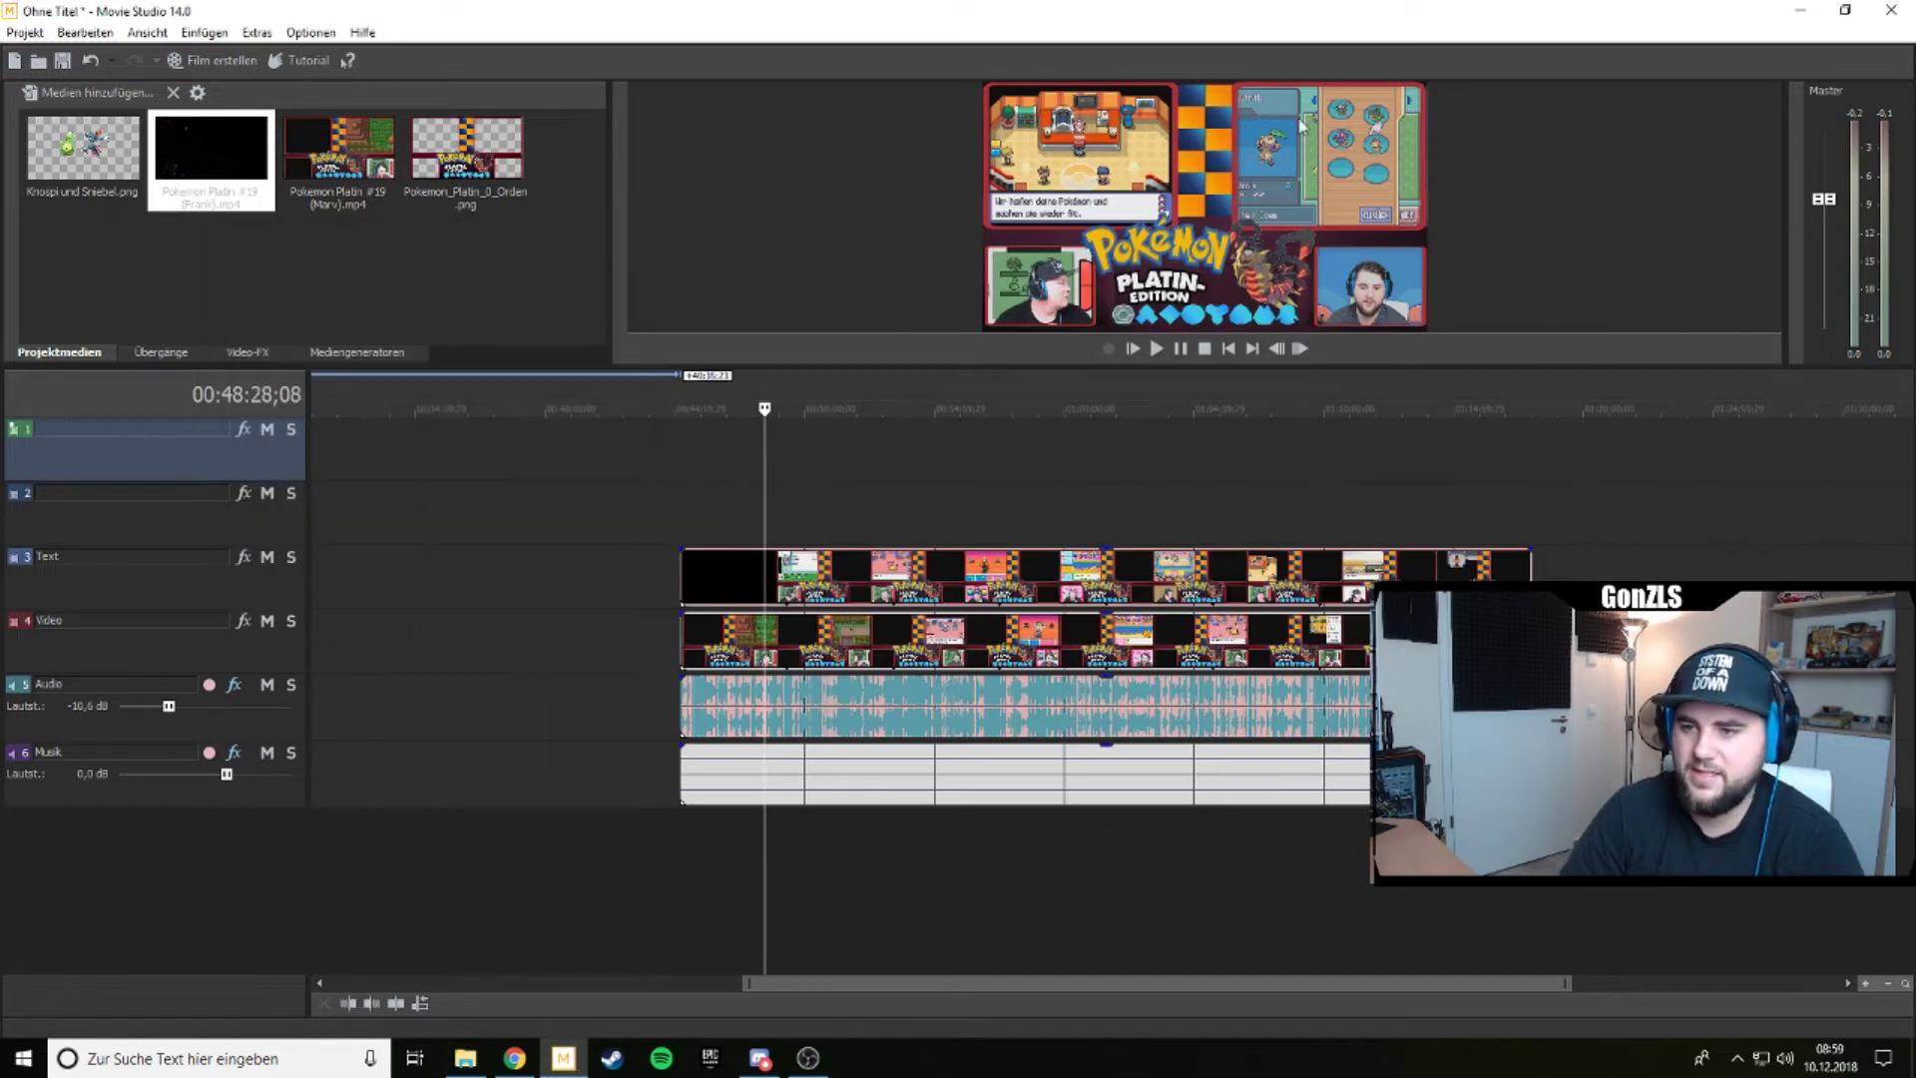
Check the combined picture of both recordings at several points on the timeline.
click(1224, 408)
click(724, 408)
scroll(727, 409, up, 5)
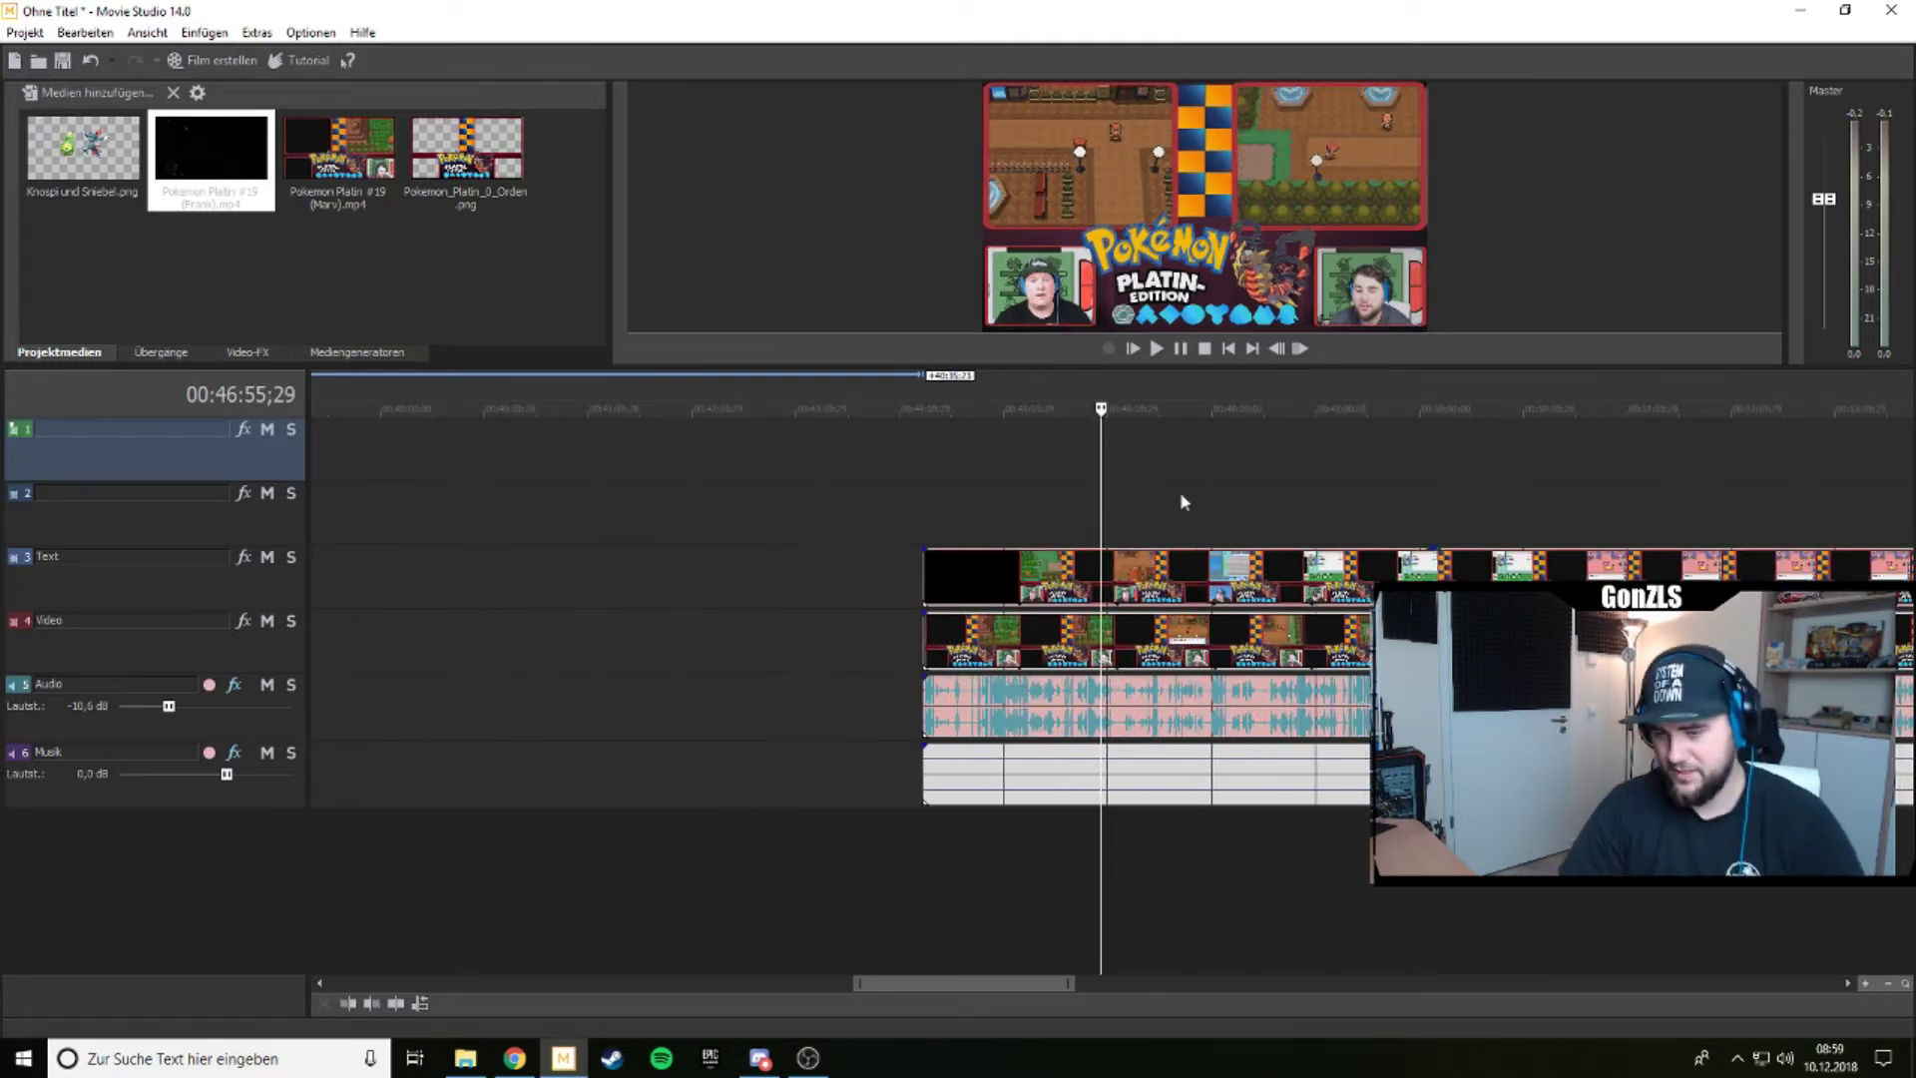
scroll(1194, 493, down, 7)
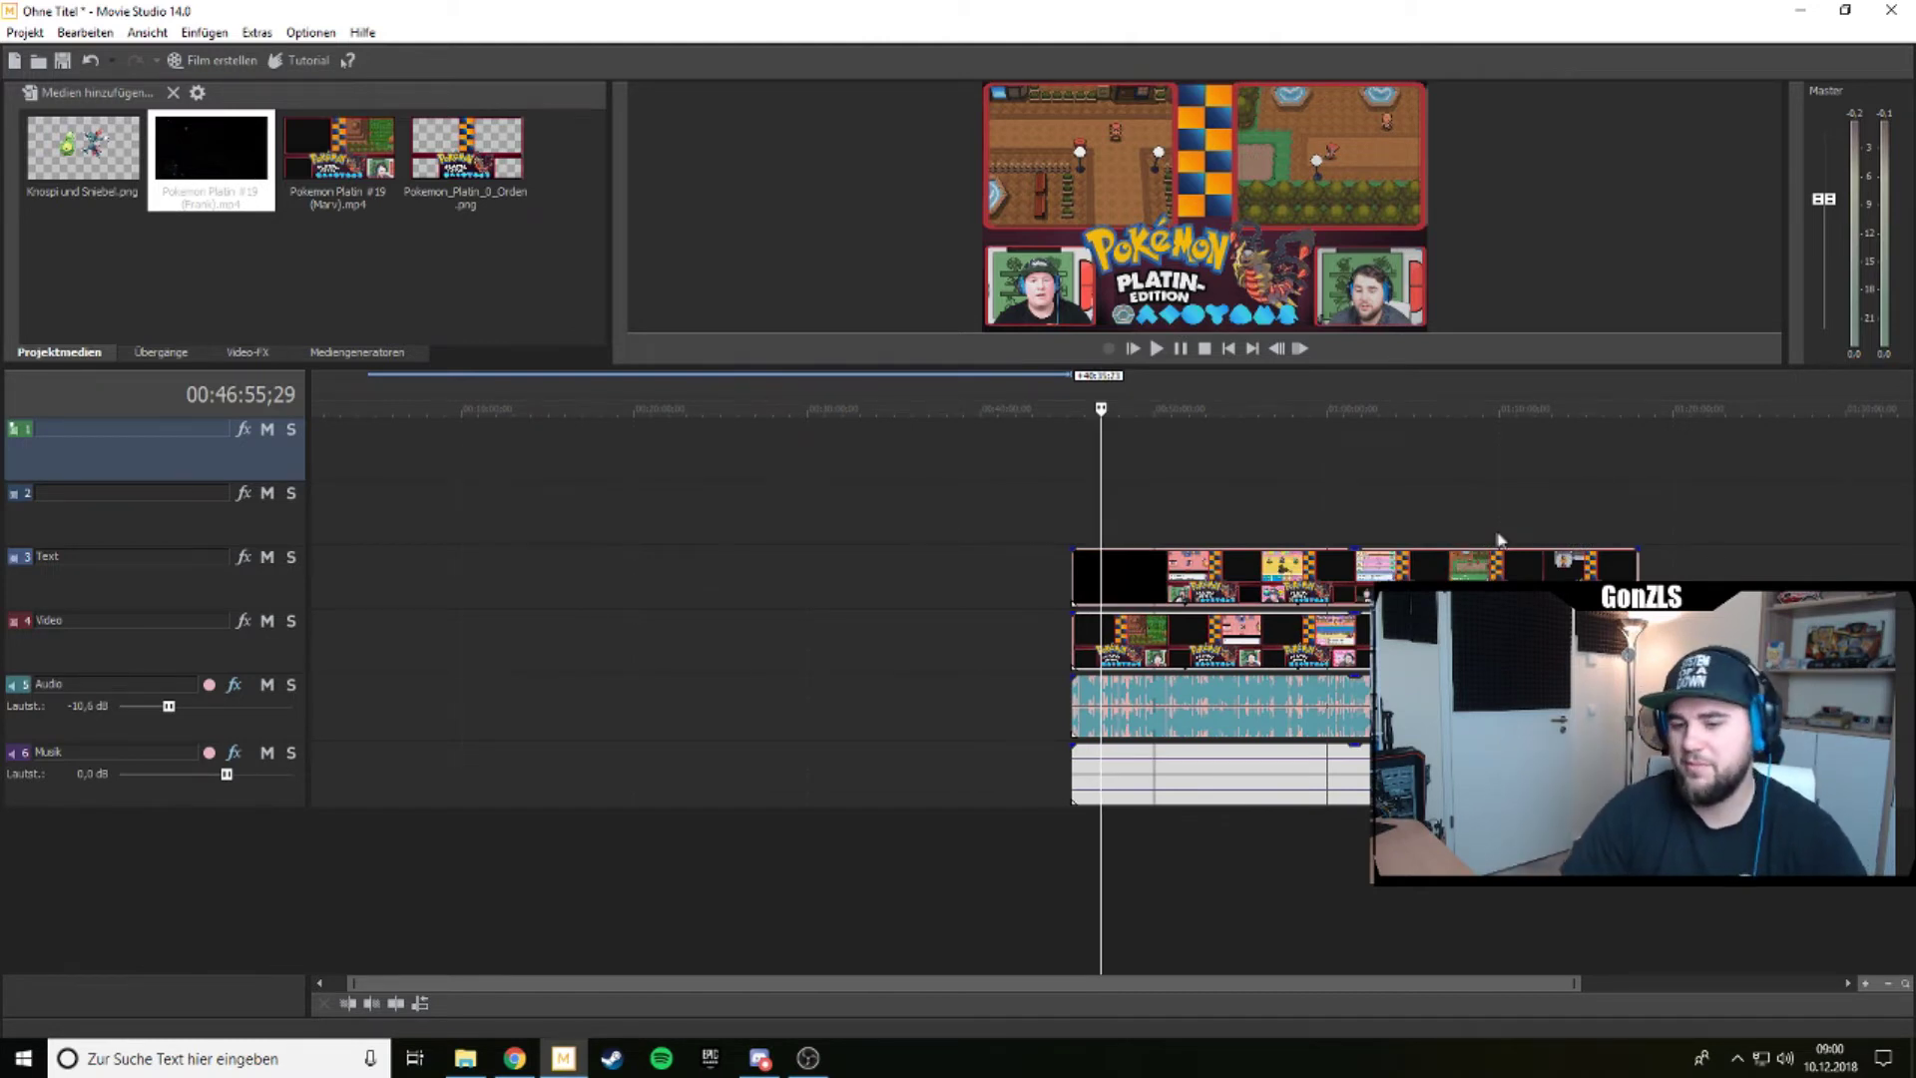
Play the overlapping recordings from their start and examine how well their opening seconds line up.
click(1074, 509)
scroll(1339, 730, up, 4)
scroll(1338, 729, up, 4)
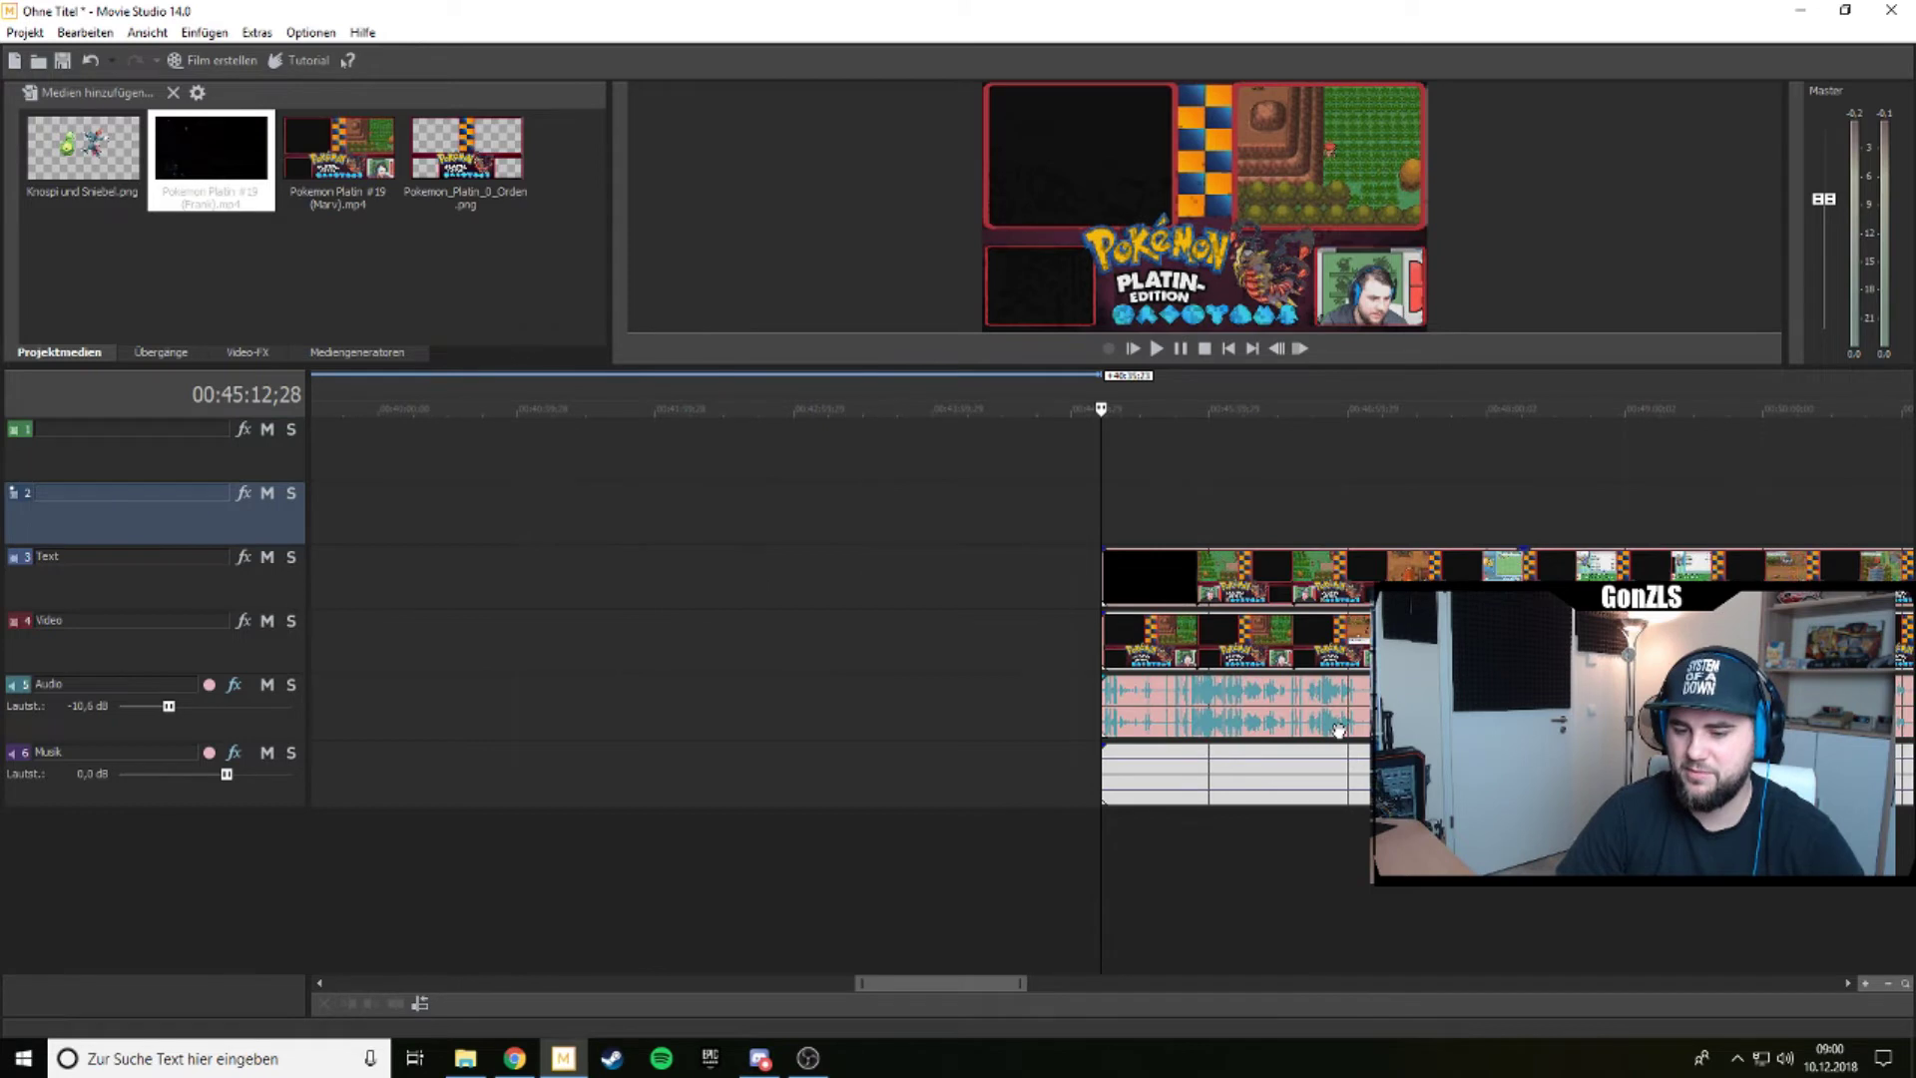
key(space)
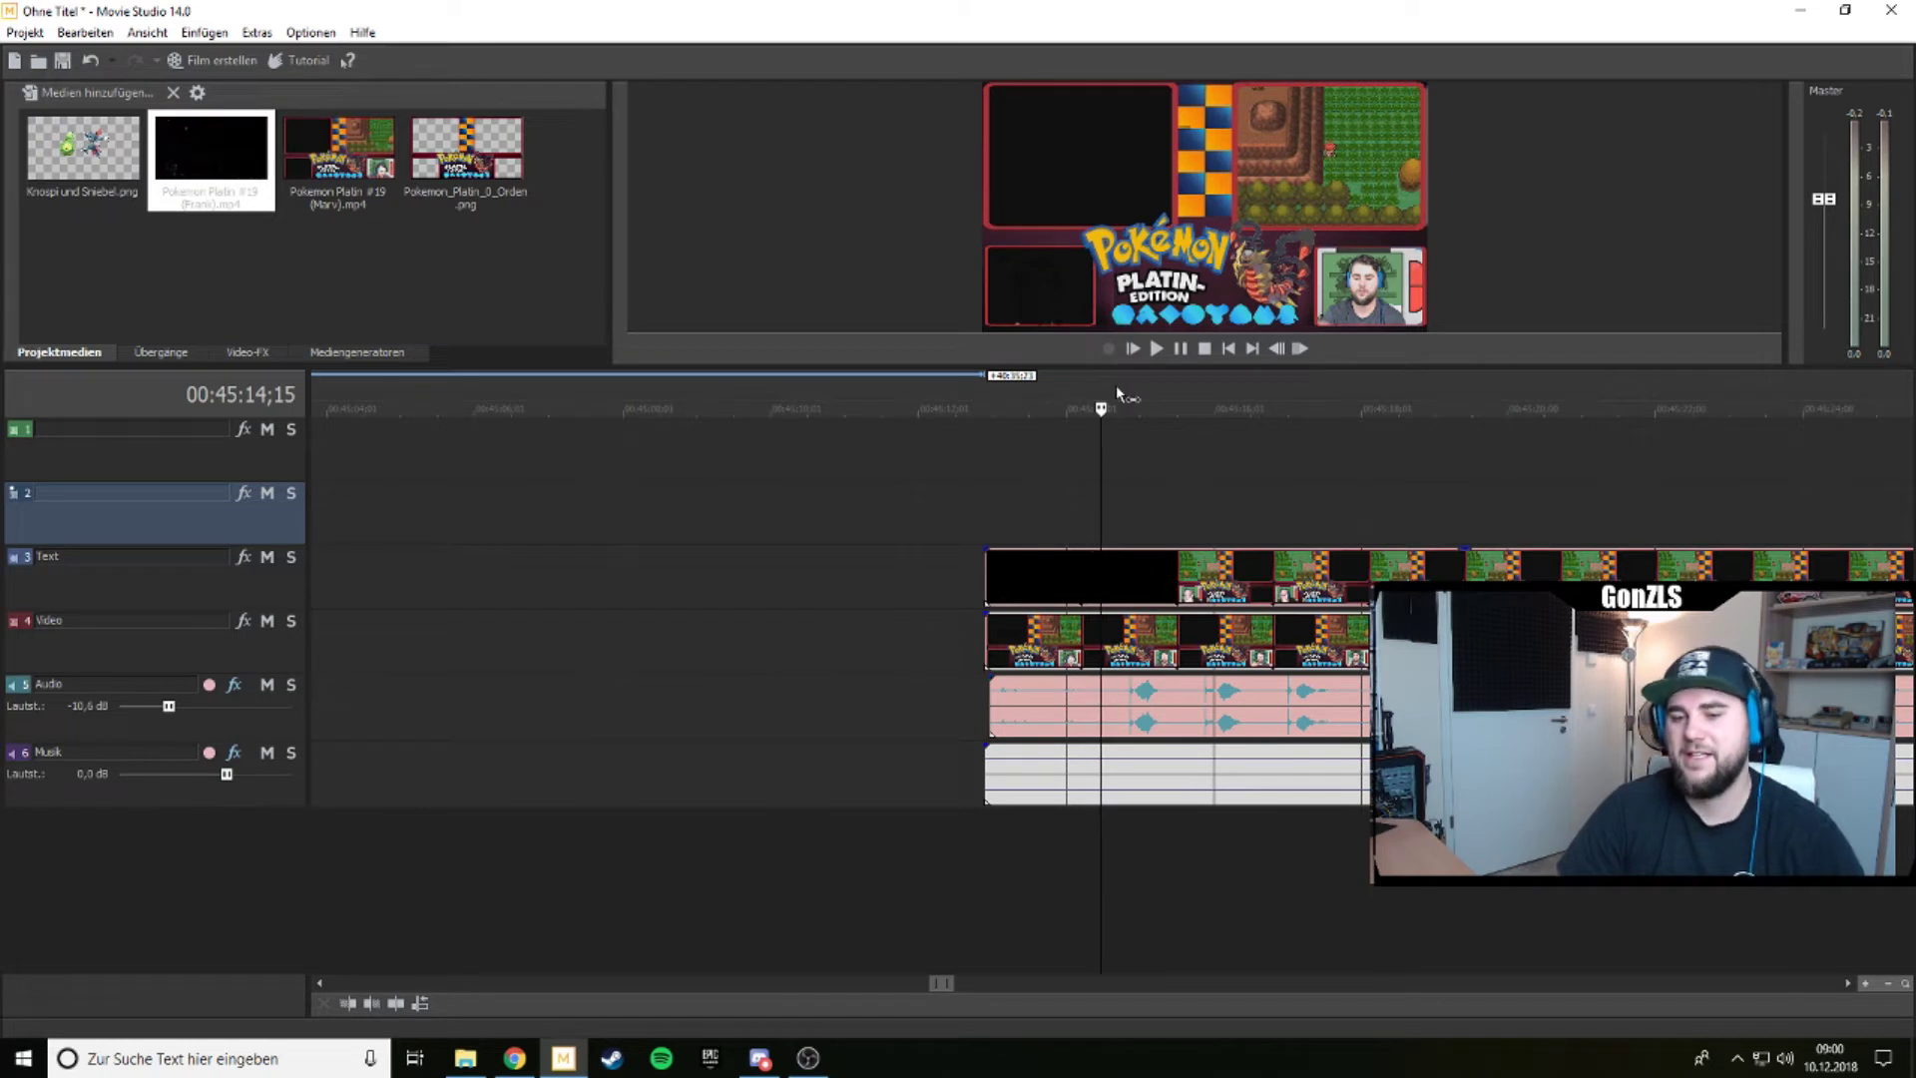
click(1111, 411)
key(space)
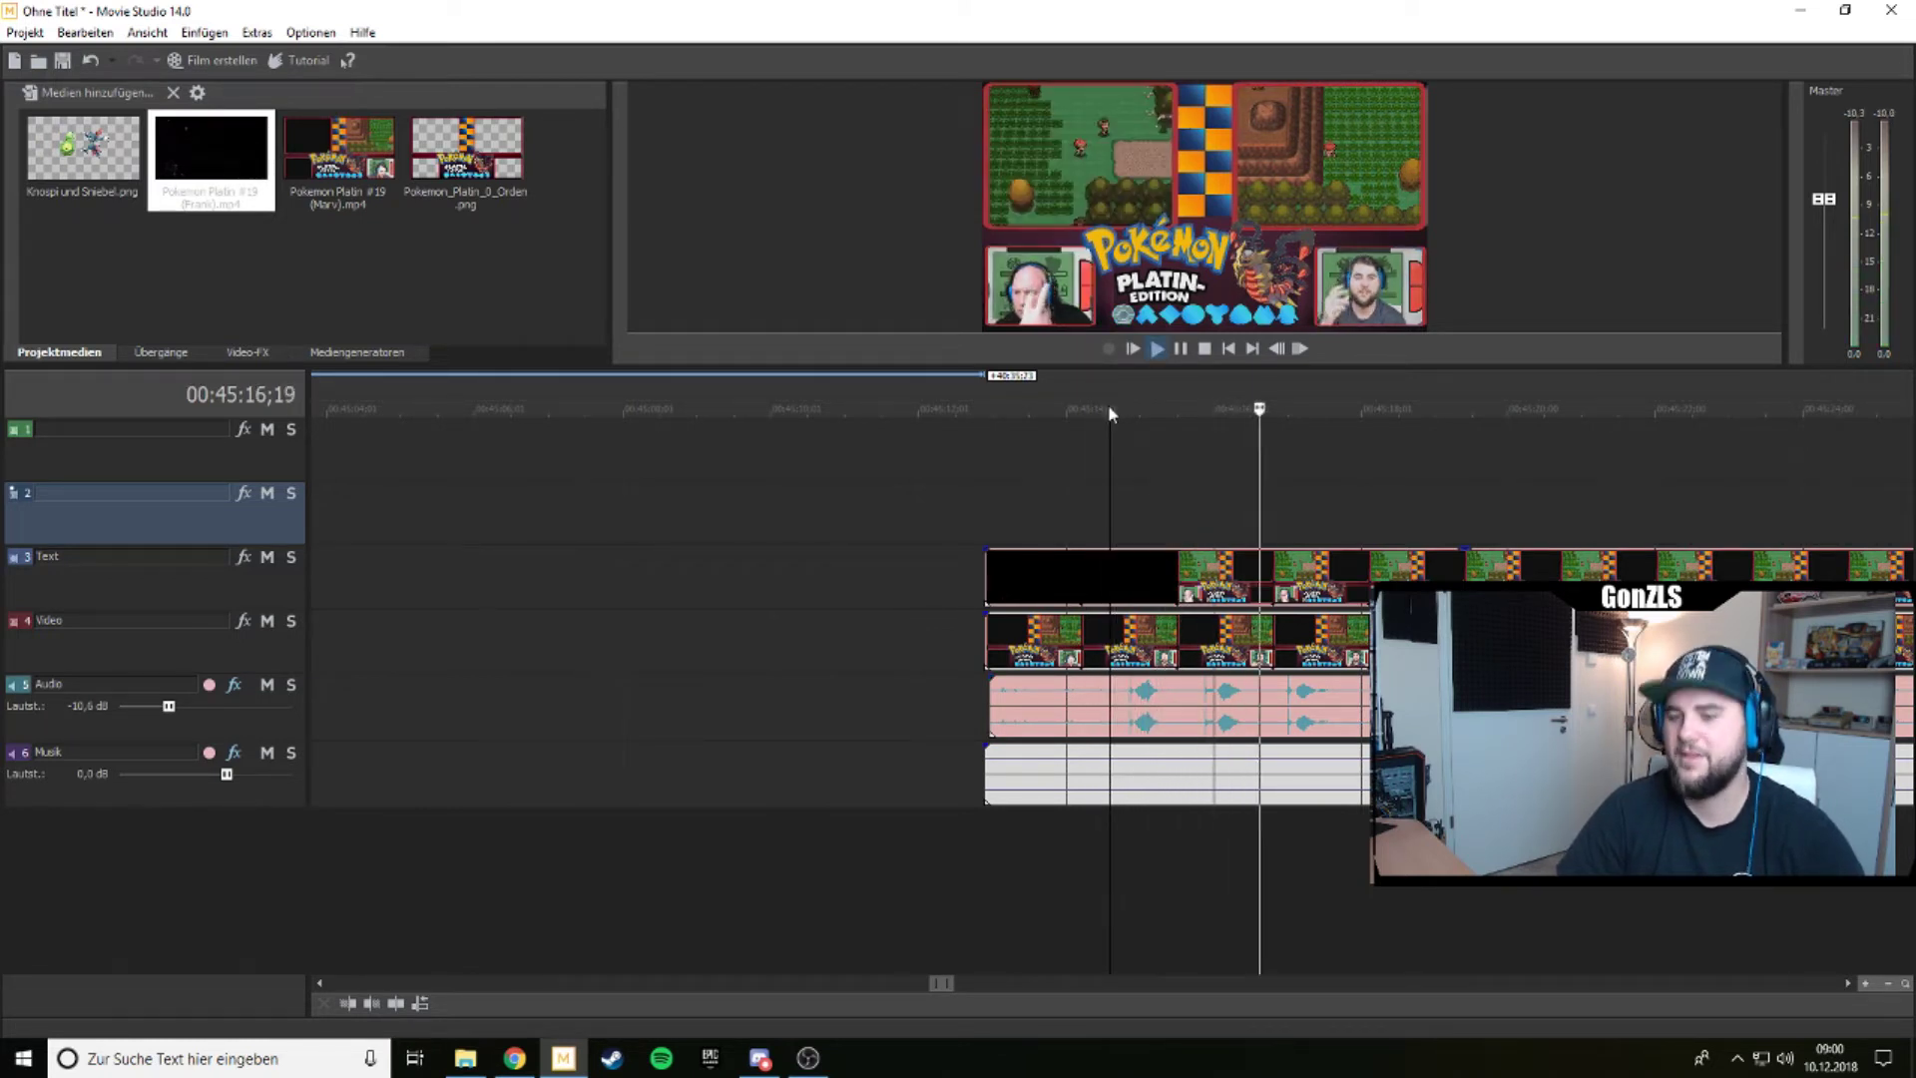
key(space)
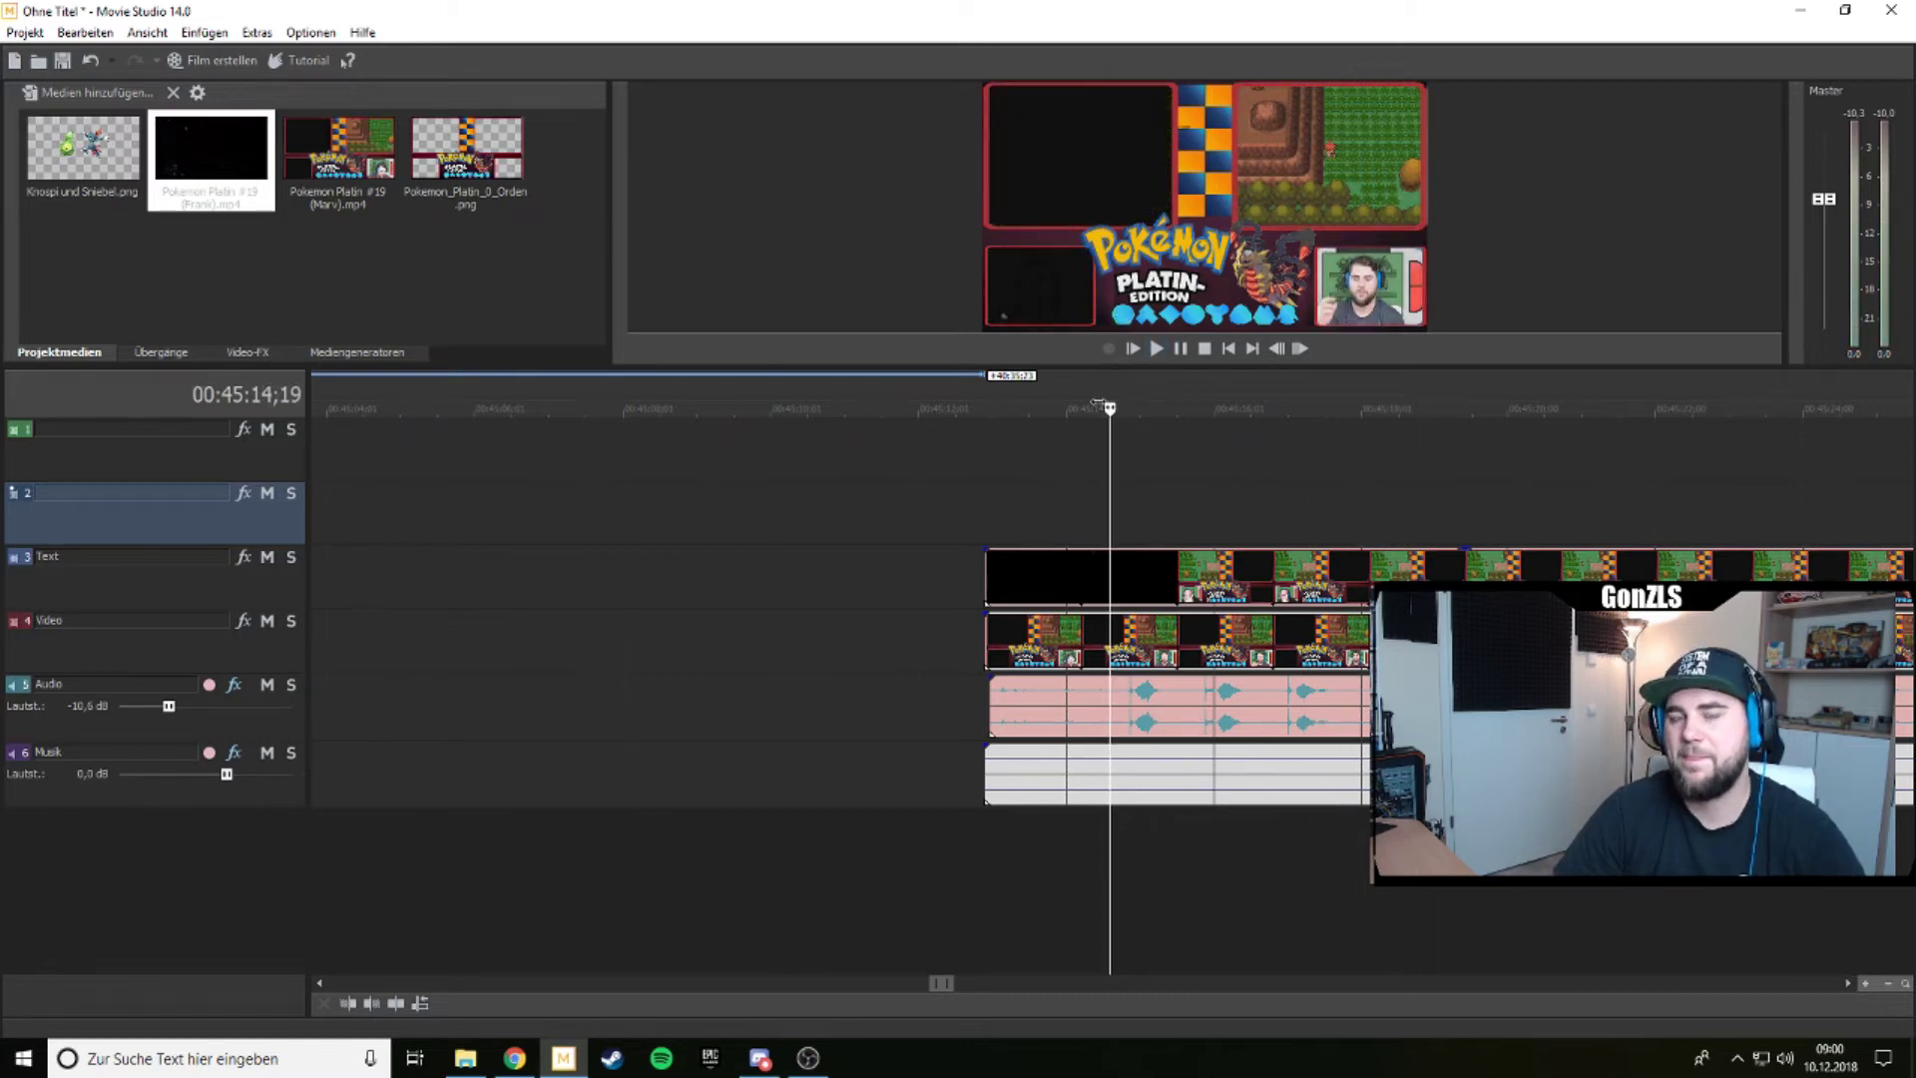
scroll(1309, 519, up, 5)
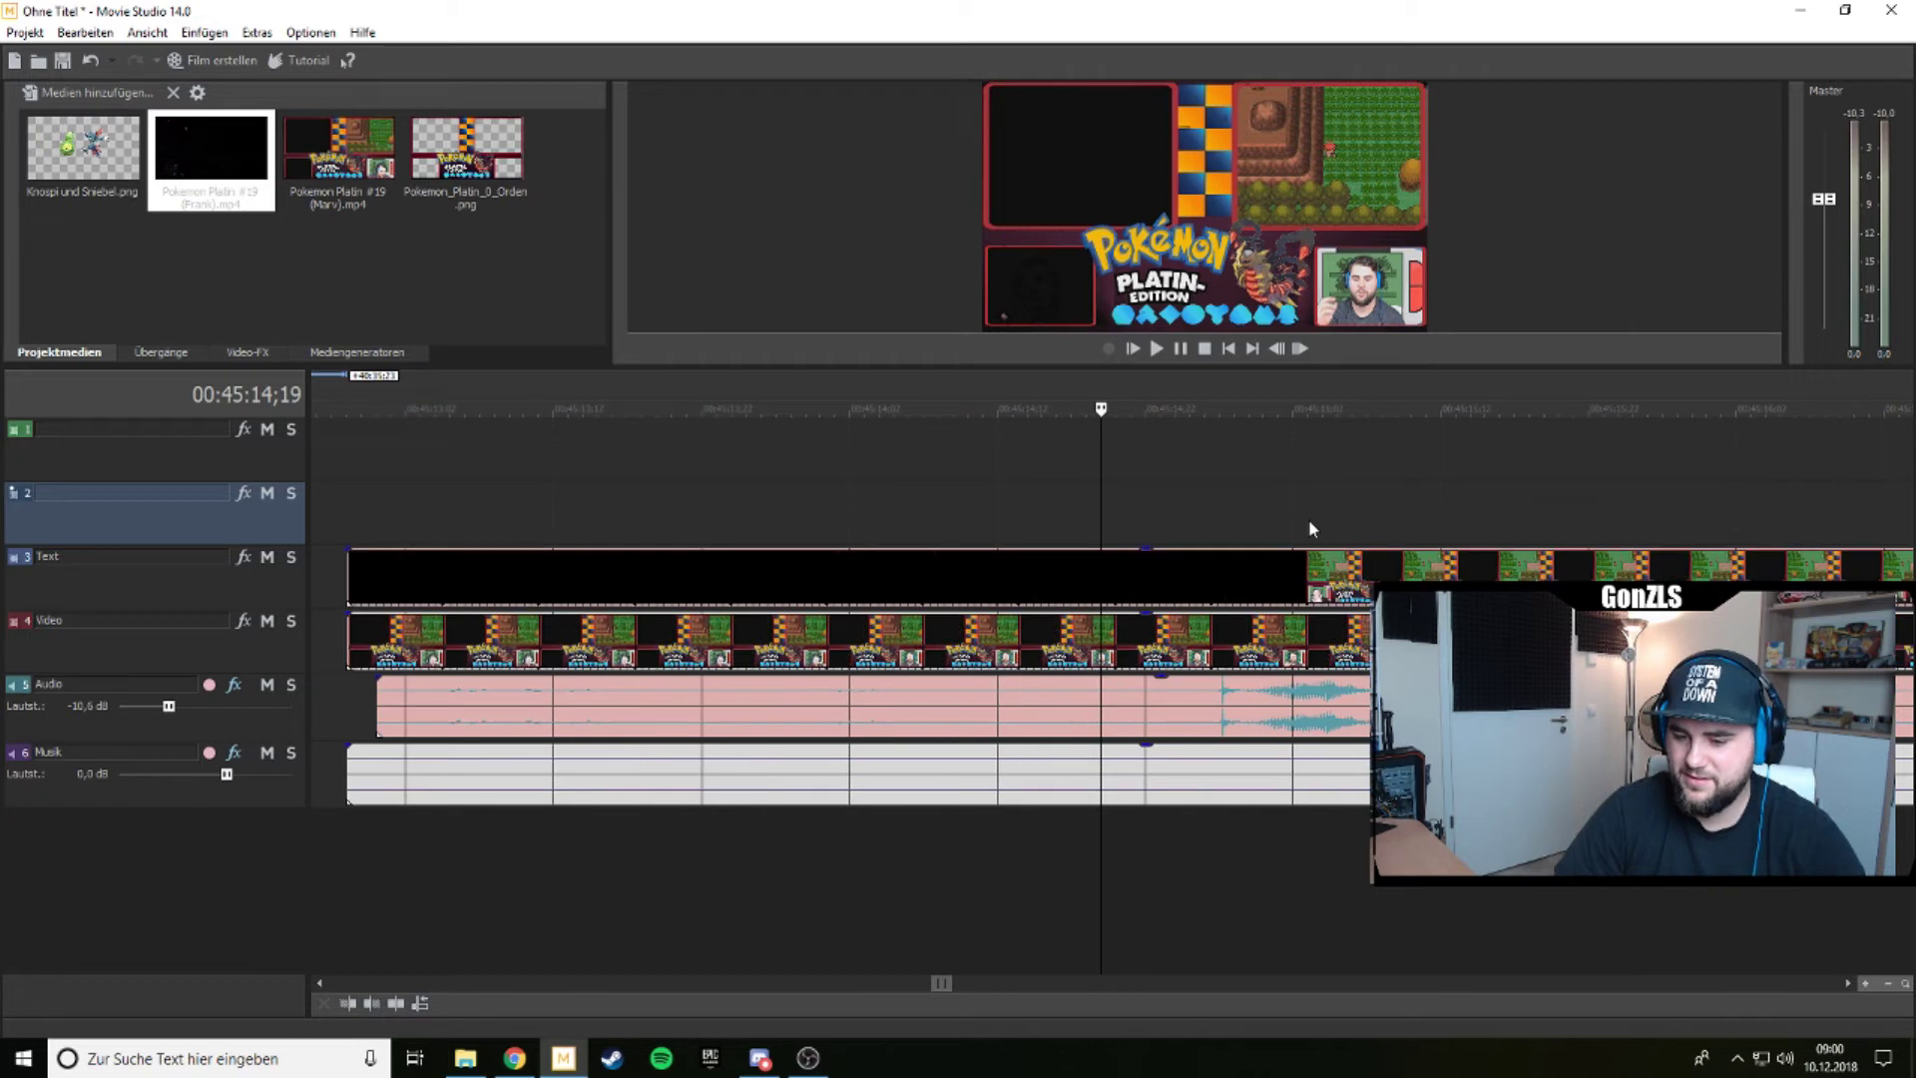
Set the playhead to 00:45:14;27 in the overlapping recordings and enlarge the preview to compare both players' hand gestures.
drag(1102, 409, 1216, 409)
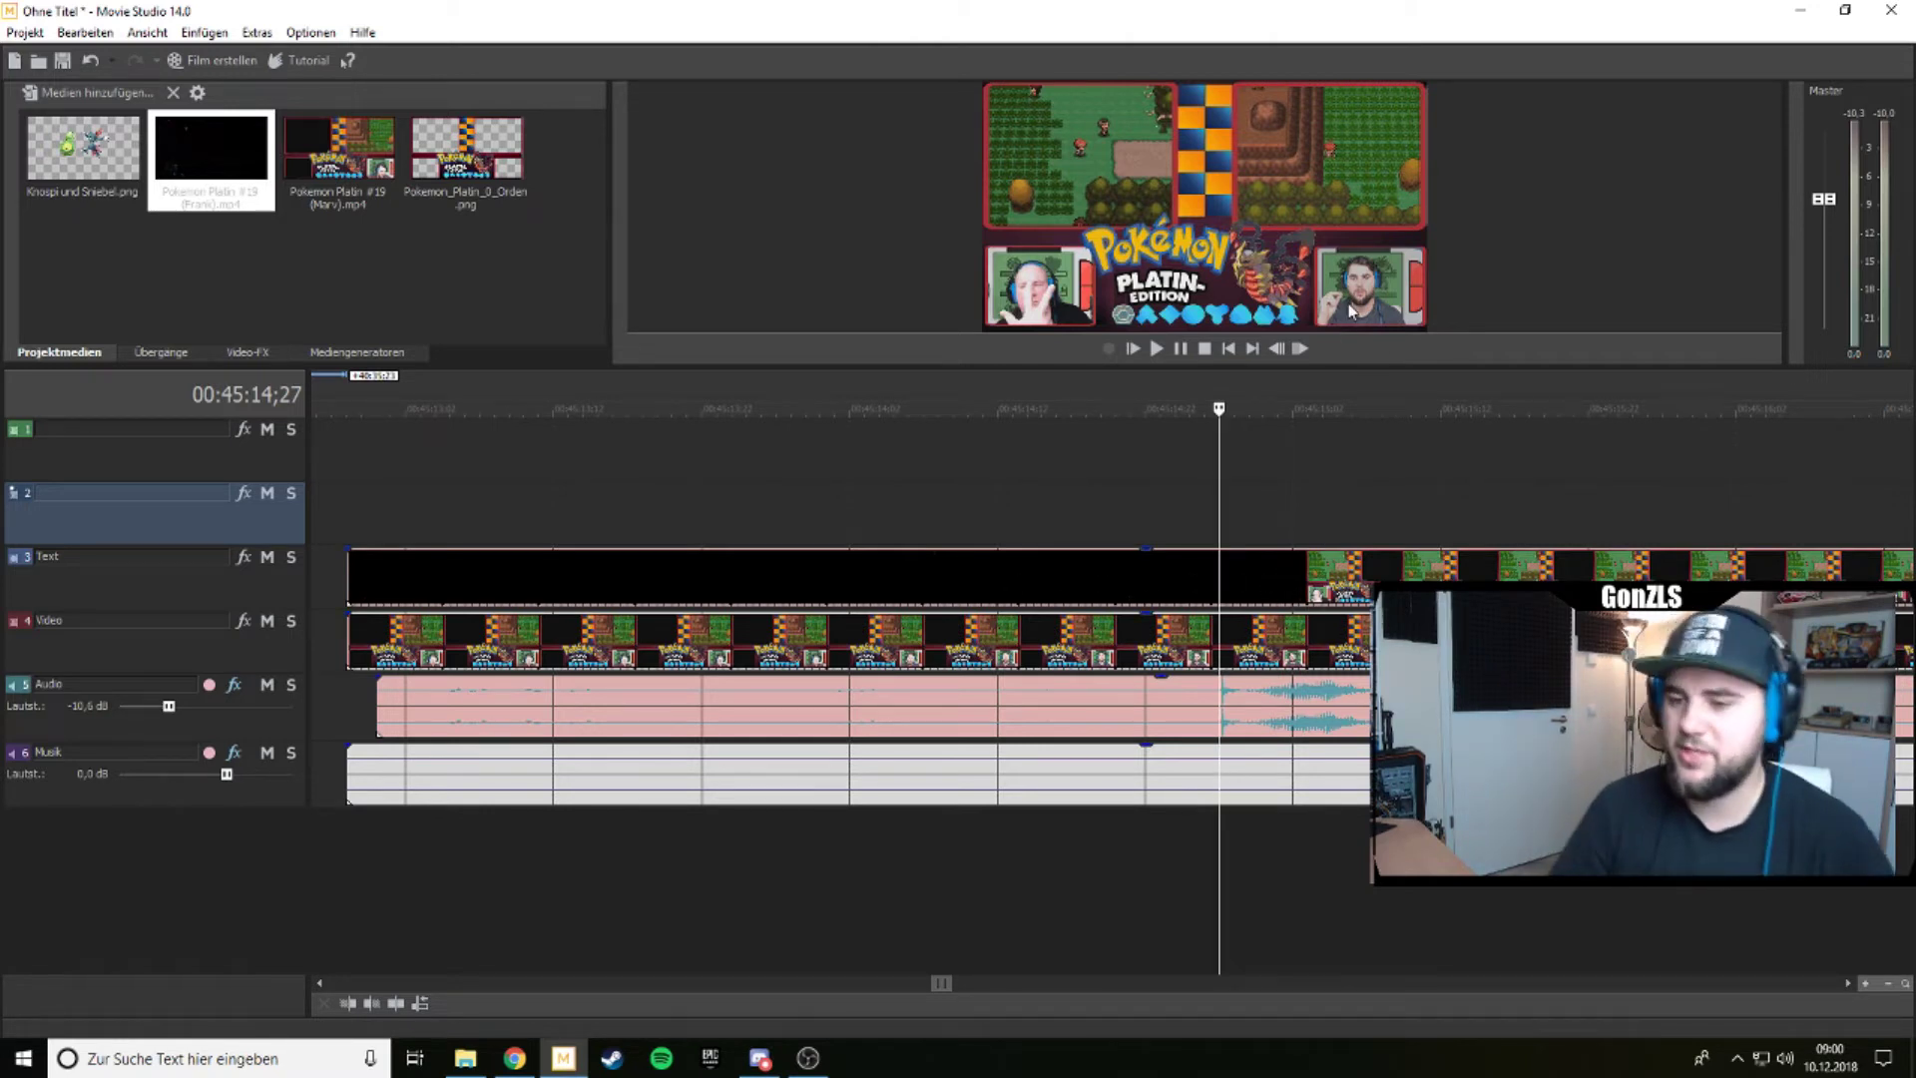
scroll(1278, 687, right, 1)
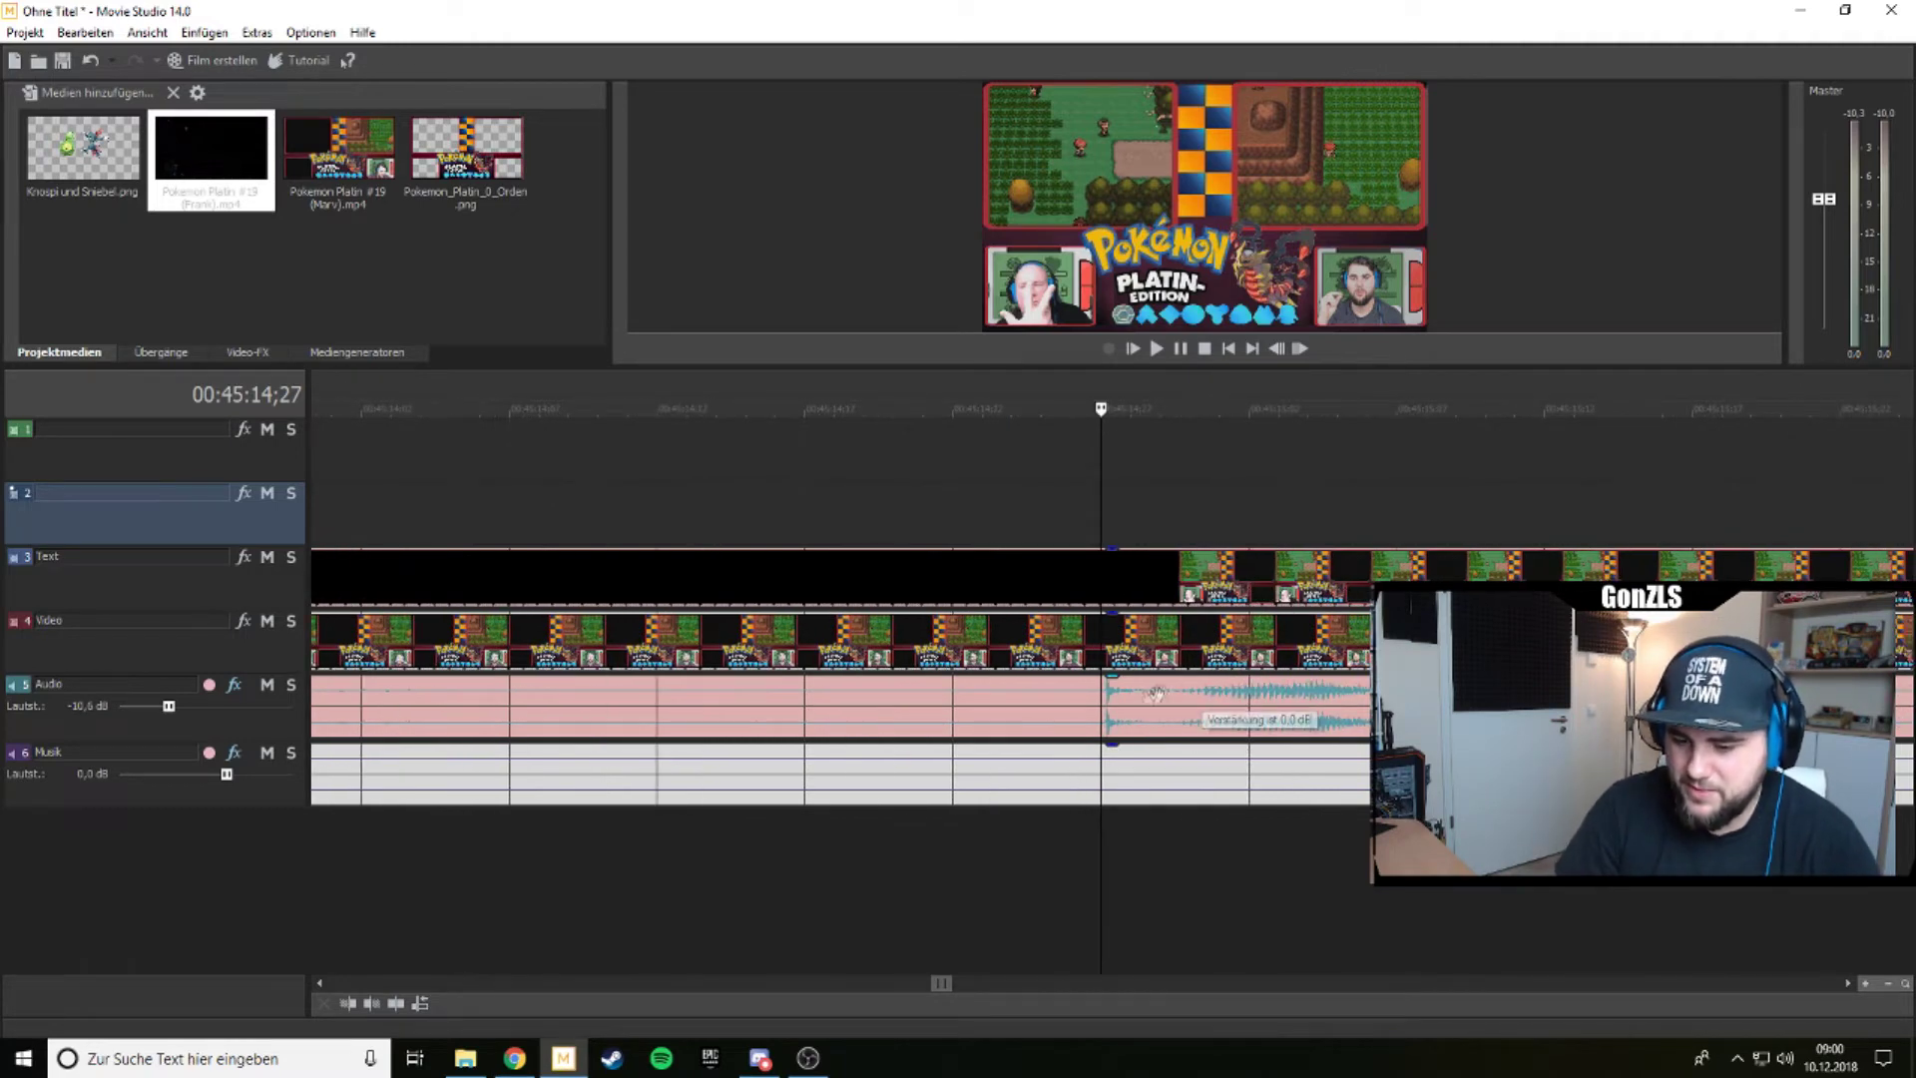
scroll(1105, 696, up, 3)
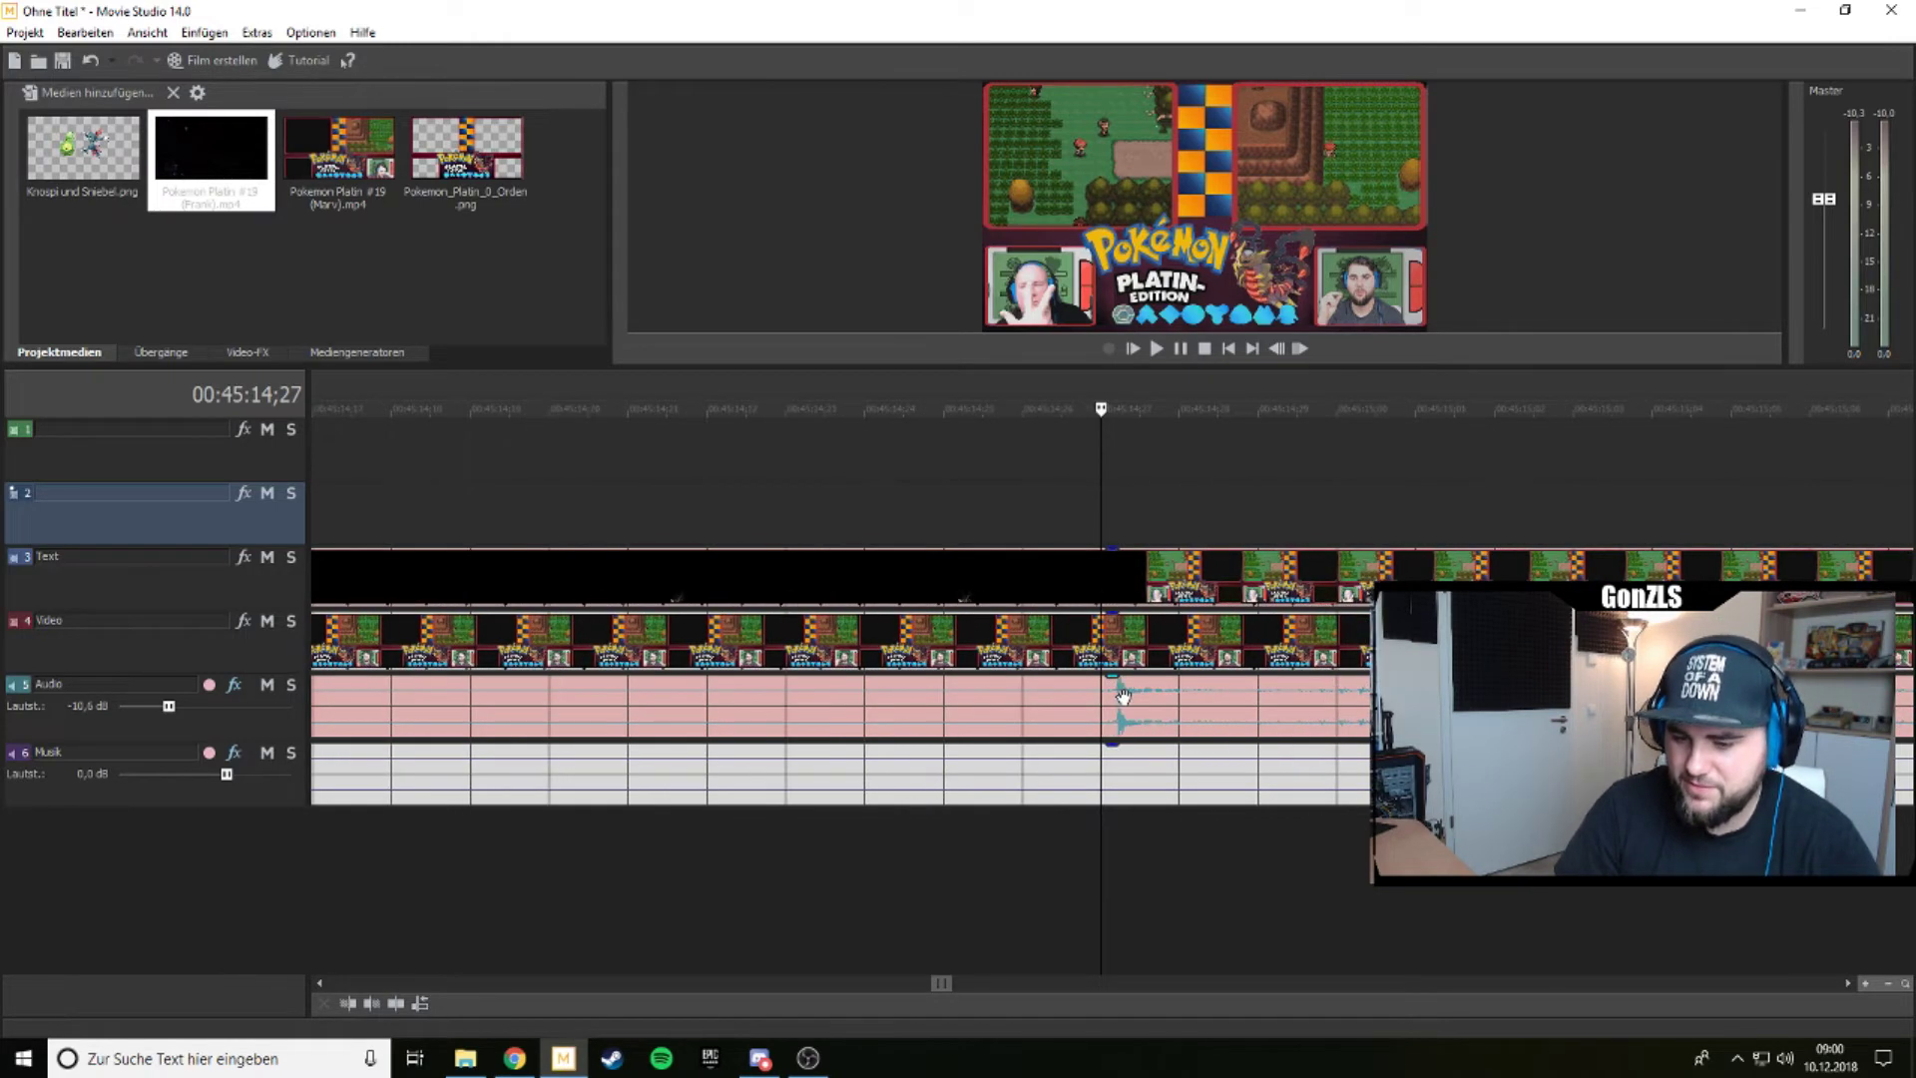
drag(1280, 370, 1298, 580)
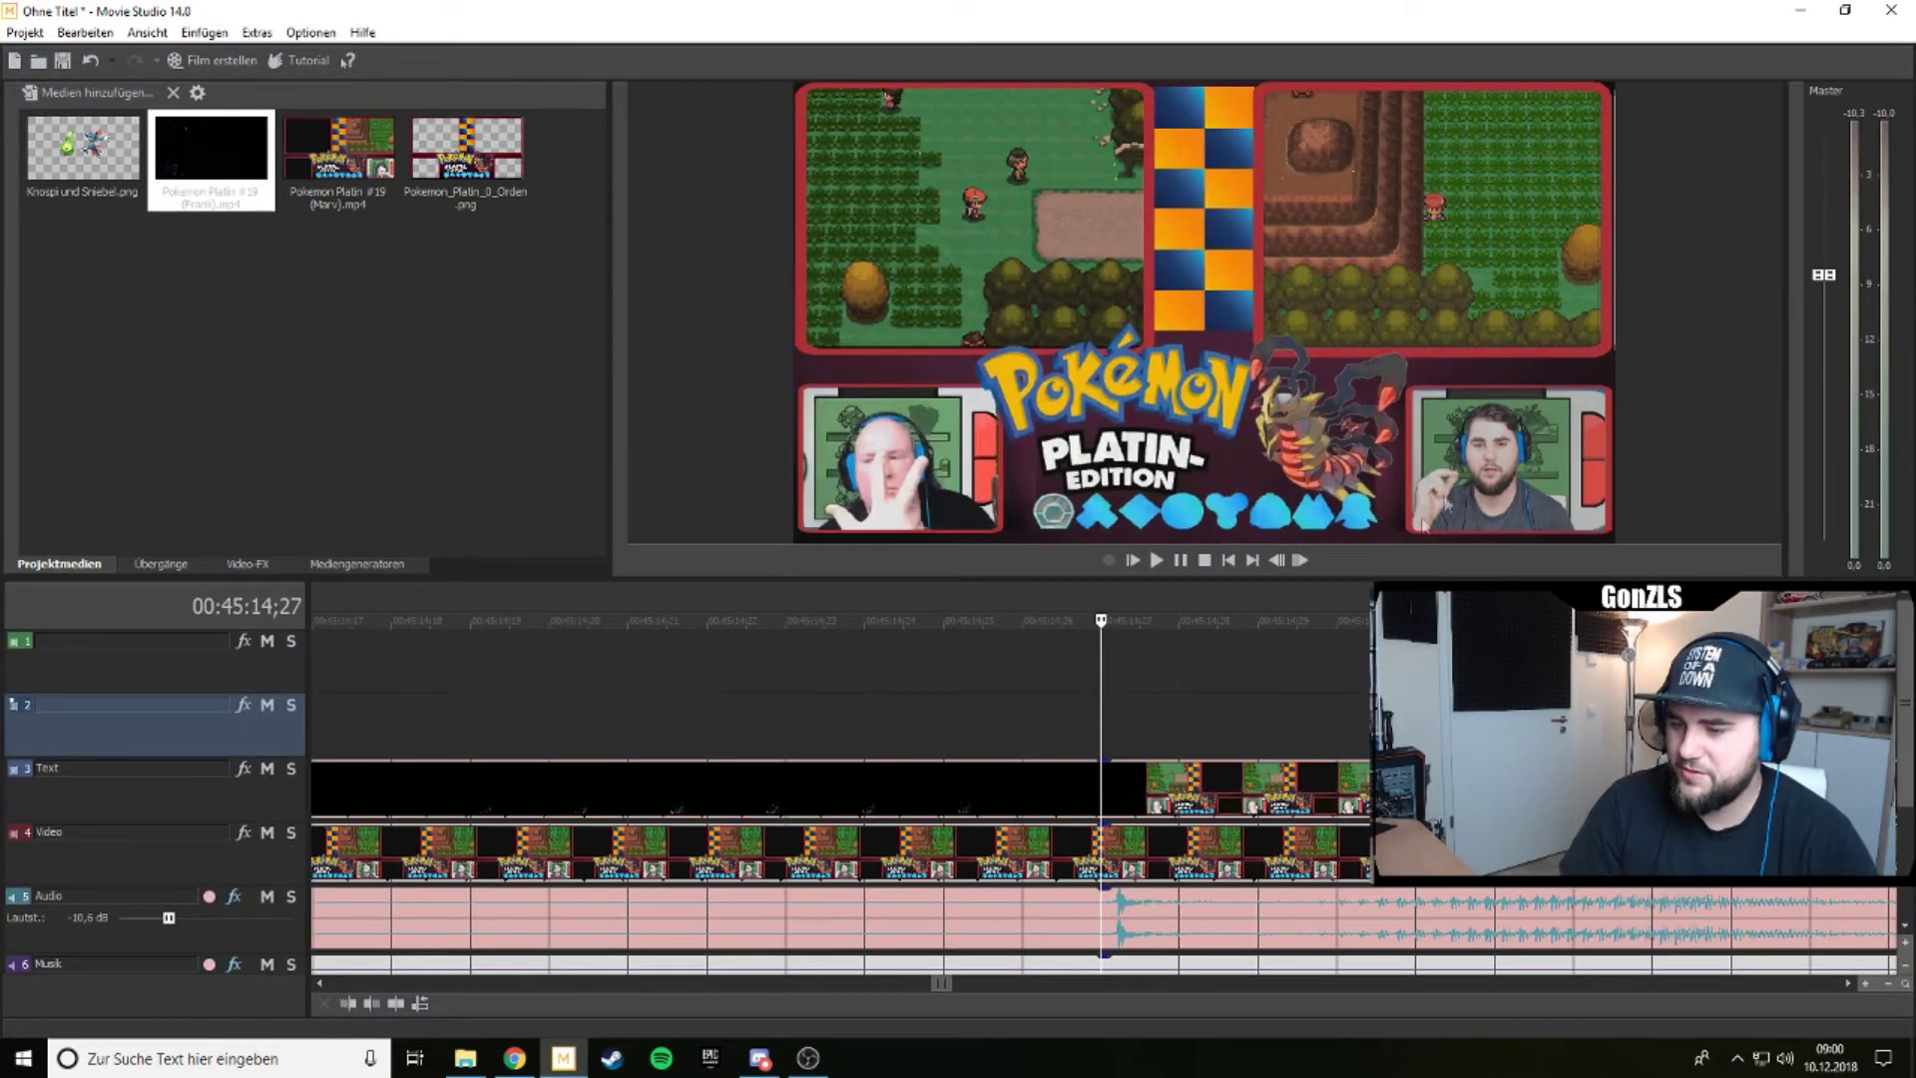
Shift the recording on the Video track slightly earlier so its hand gesture matches that of the recording on the Text track.
click(1248, 854)
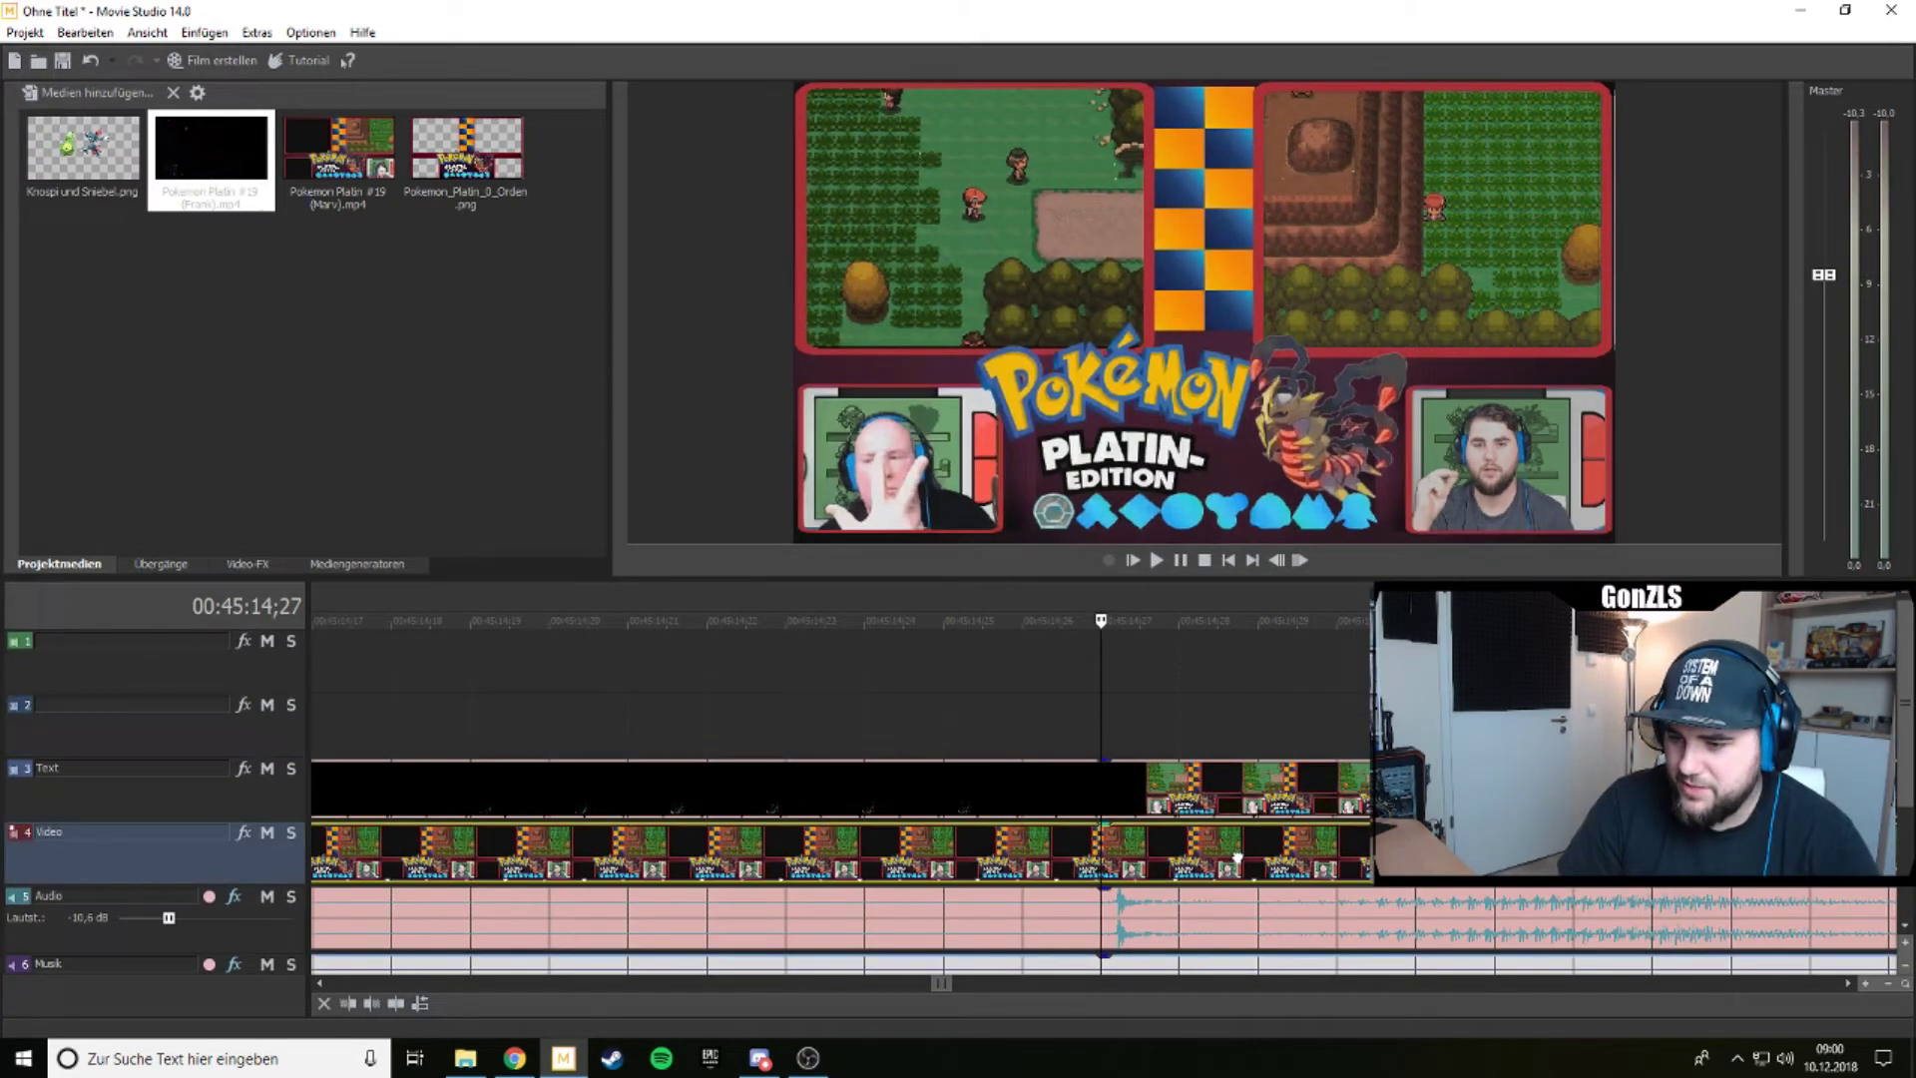
drag(1218, 855, 1172, 853)
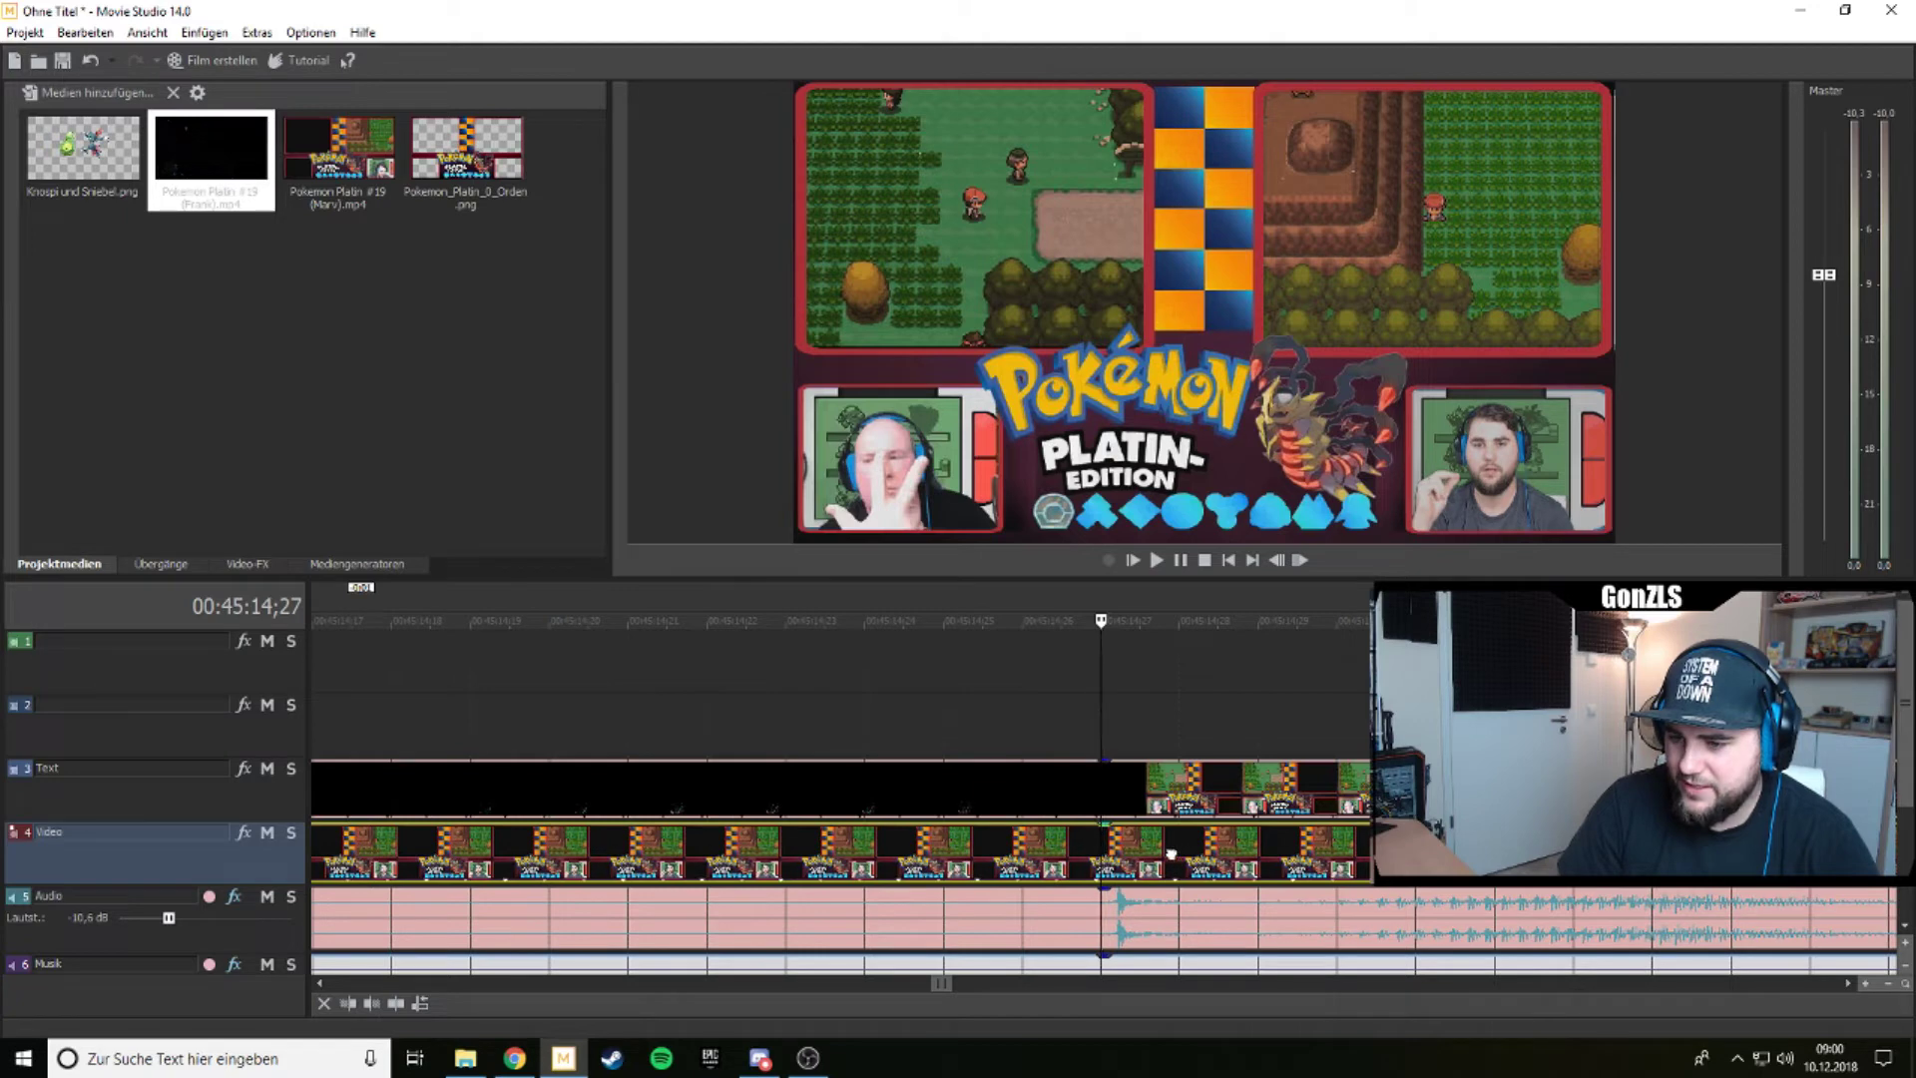
drag(1304, 856, 1239, 850)
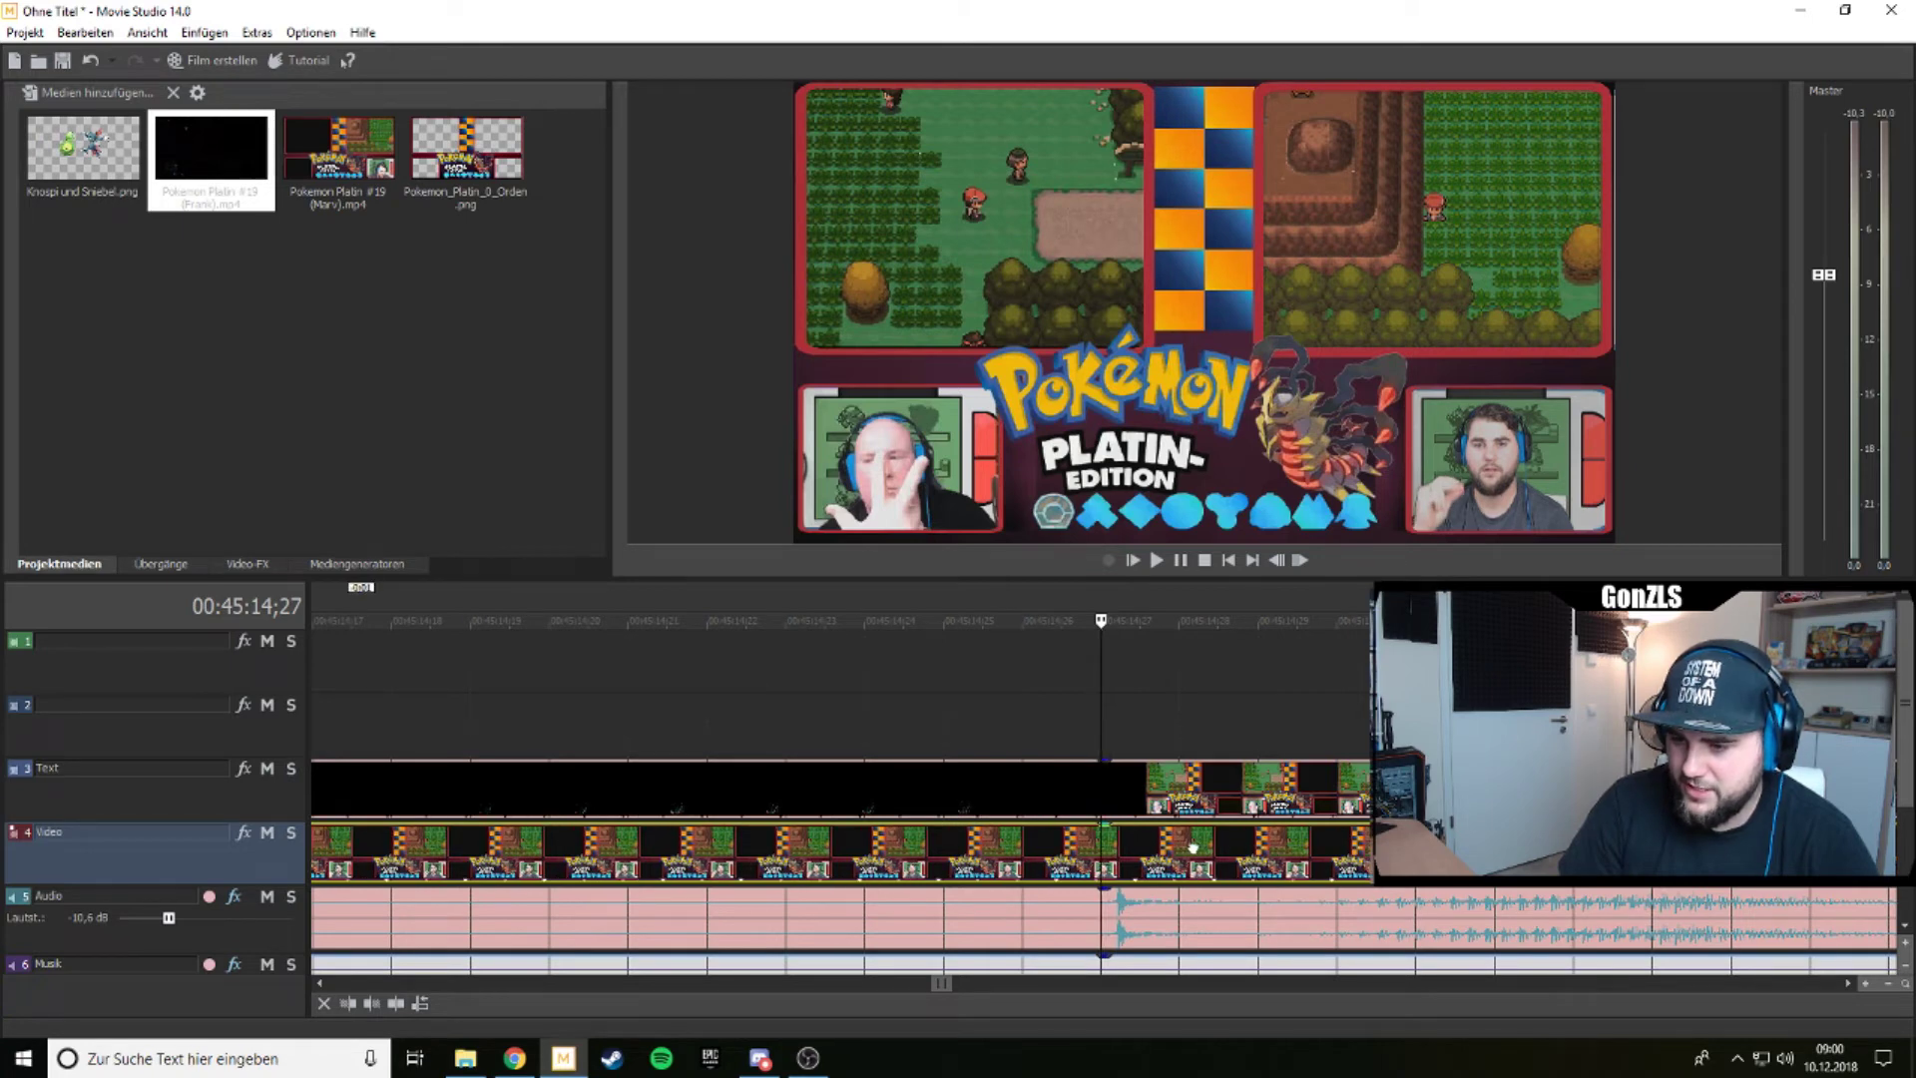
drag(1263, 850, 1223, 844)
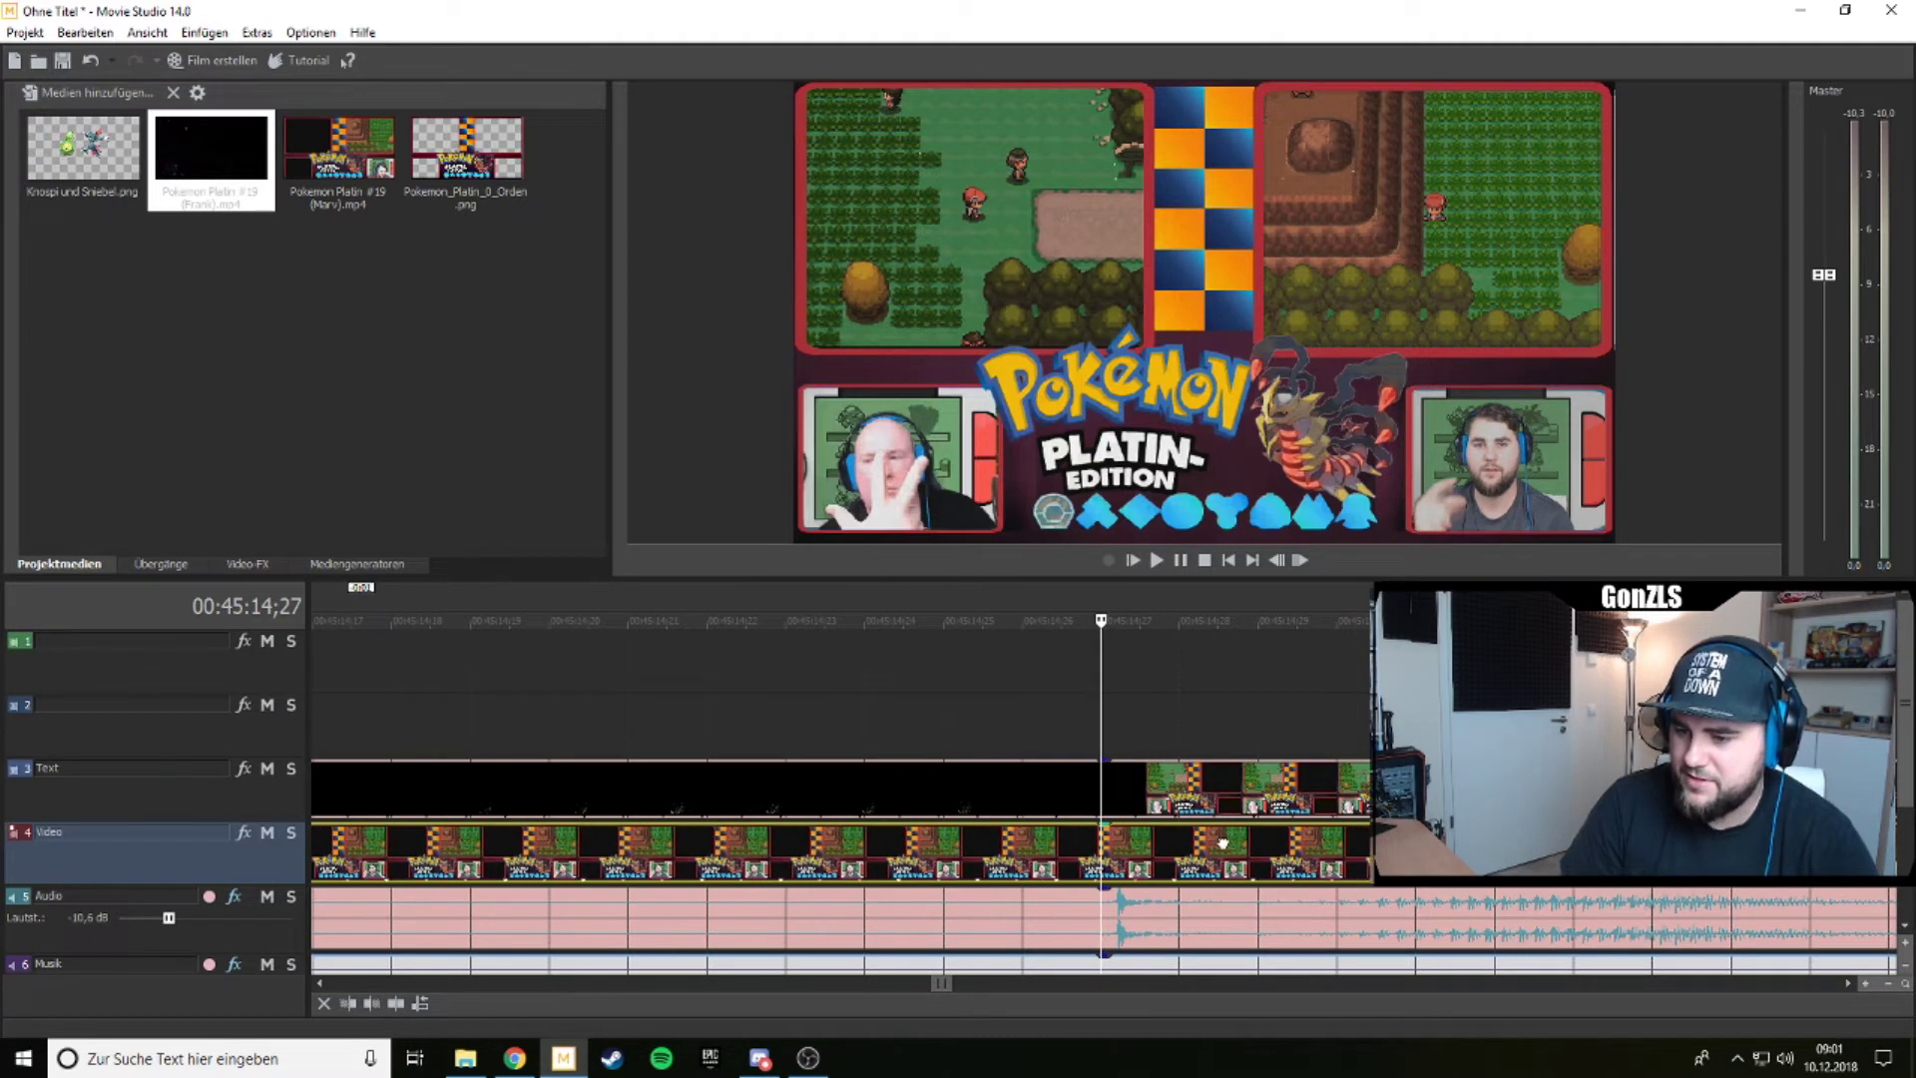
Play the recordings twice from about 00:45:14;26 to check how well picture and gestures are synchronised.
click(1038, 676)
key(space)
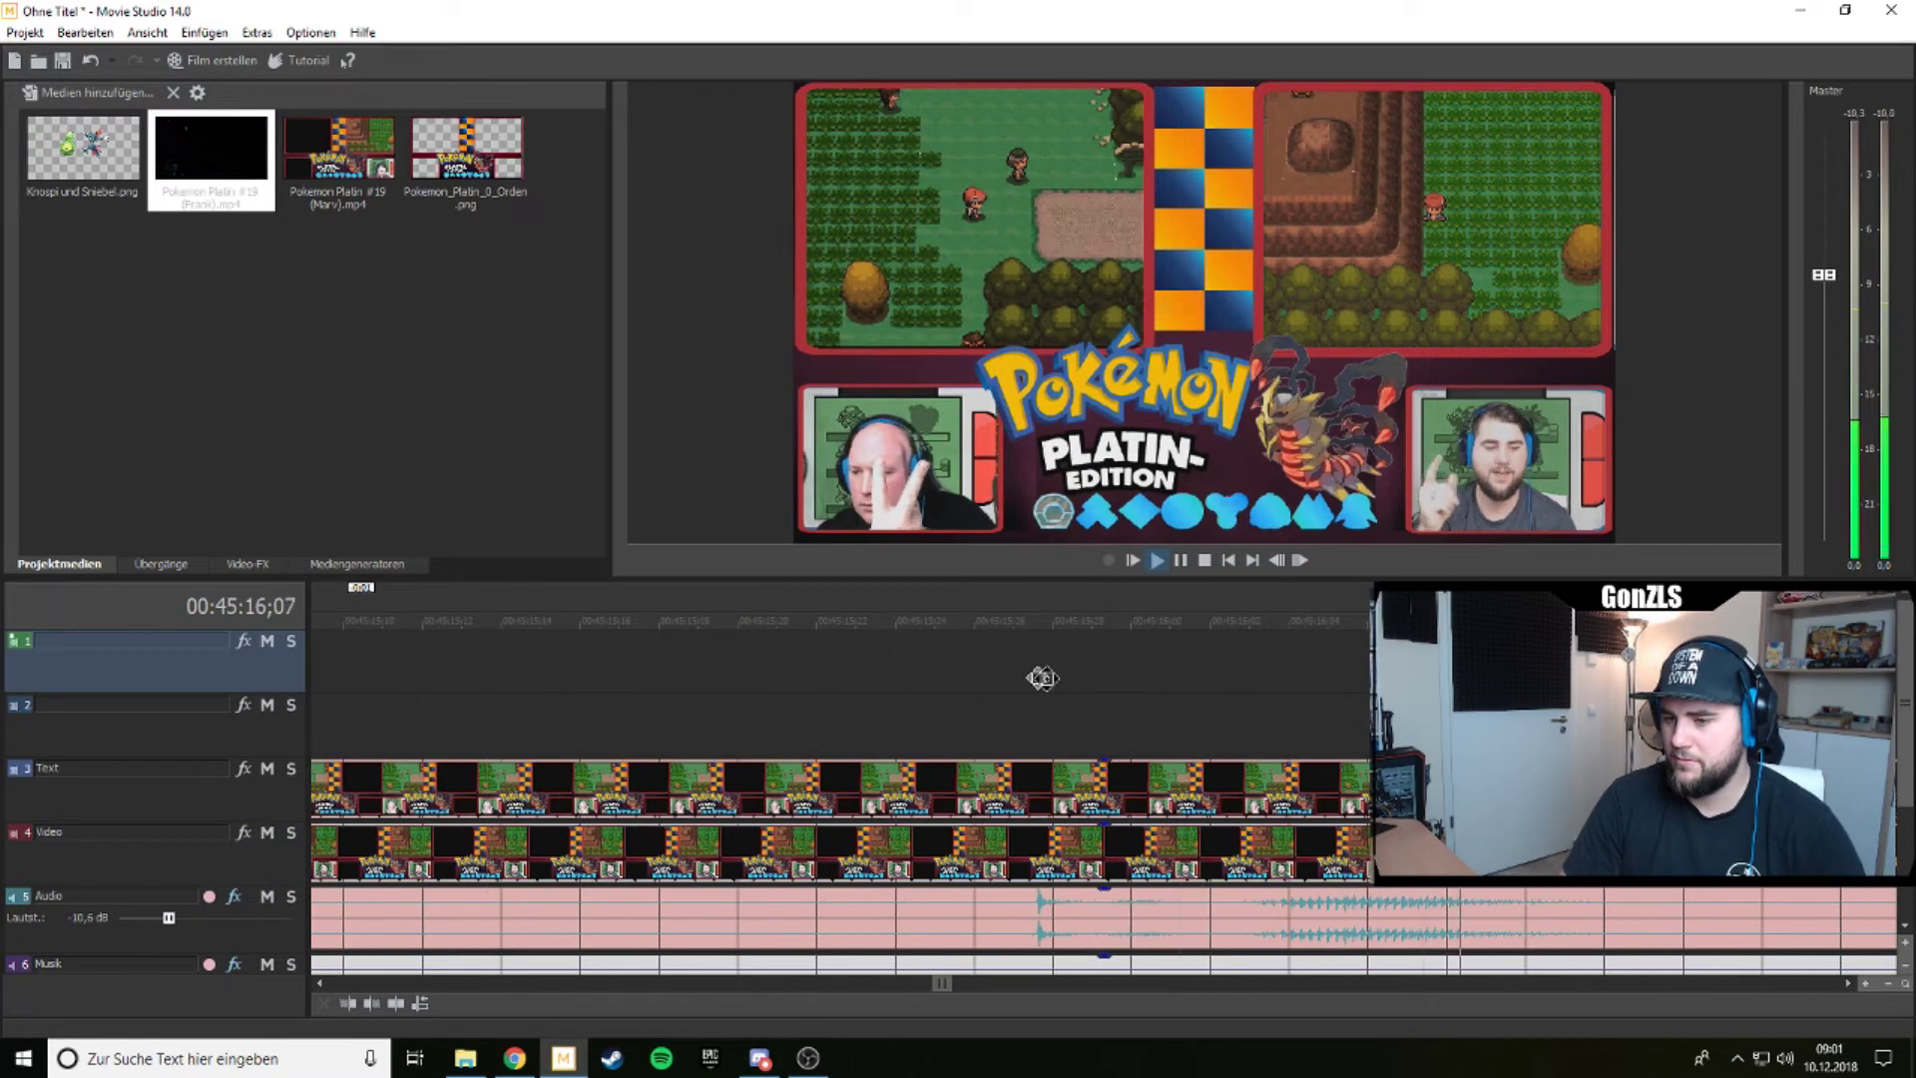
key(space)
scroll(1104, 703, down, 3)
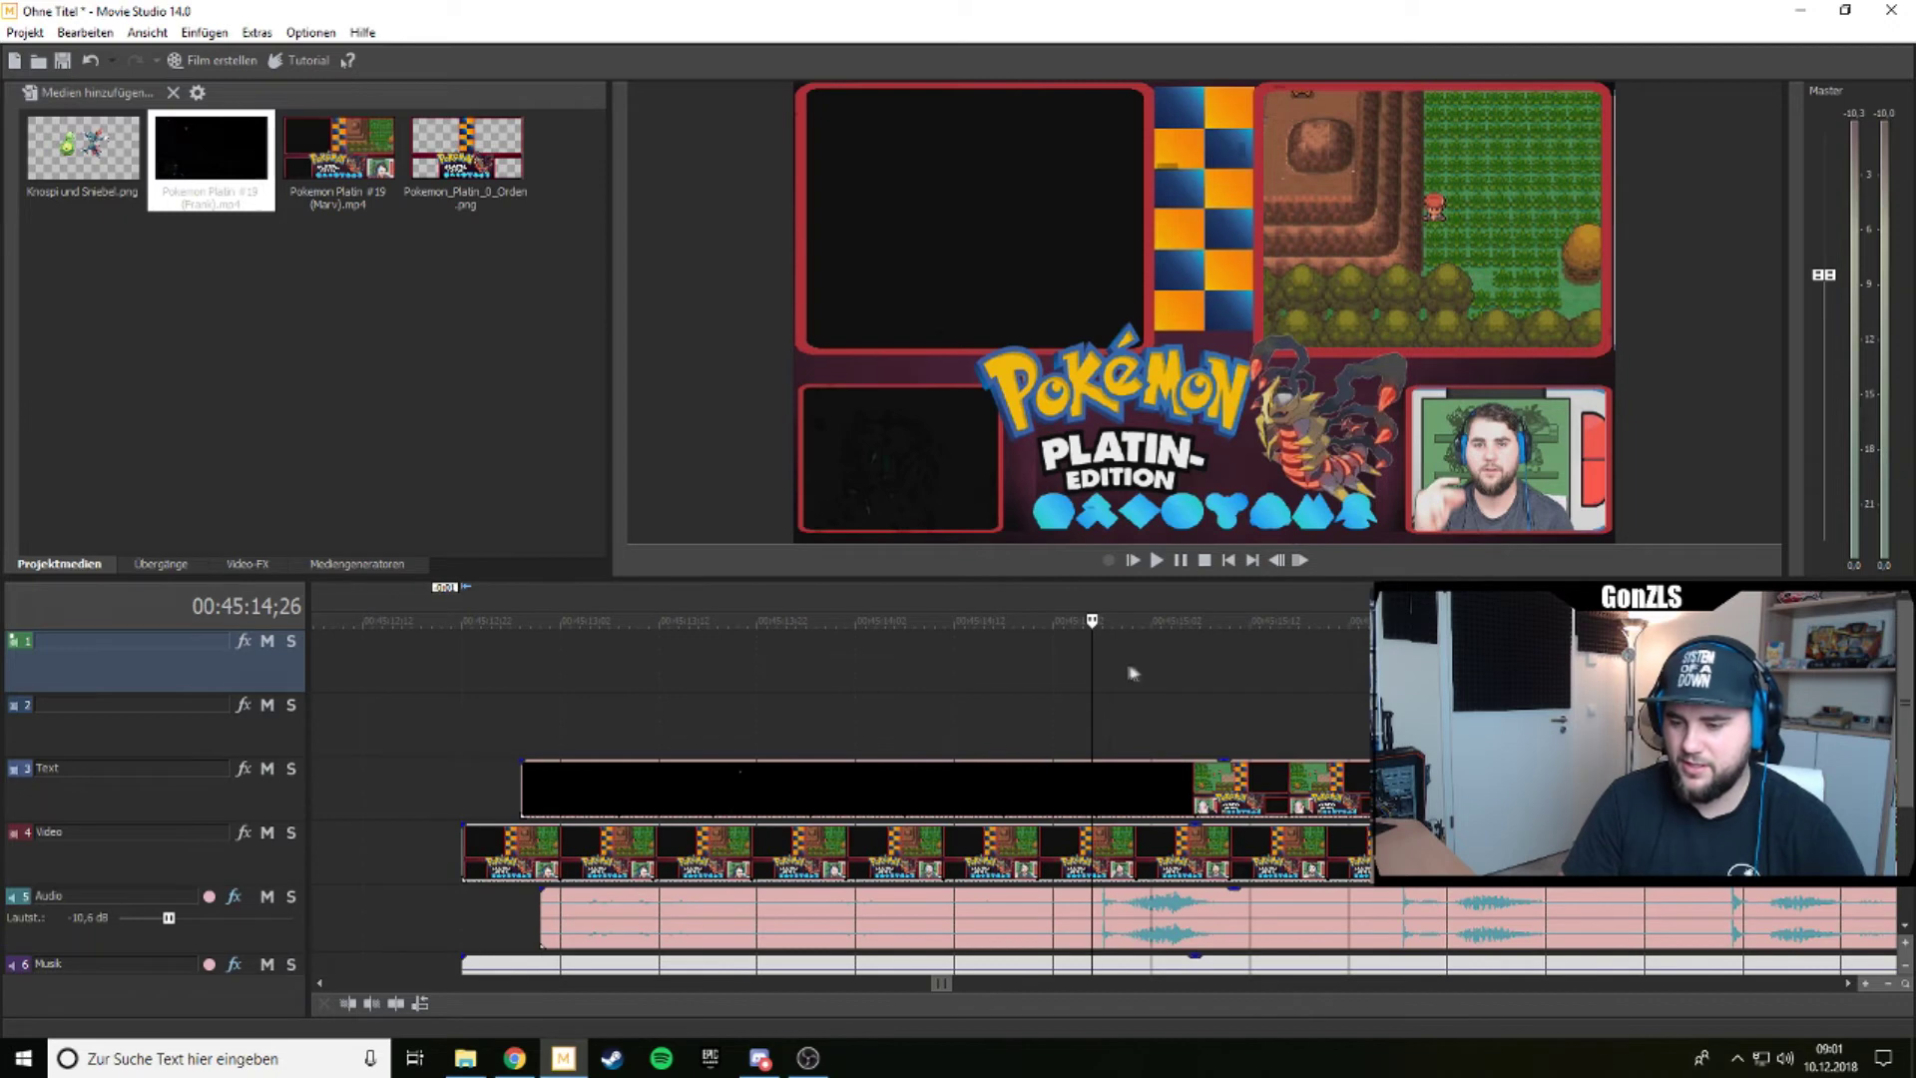
key(space)
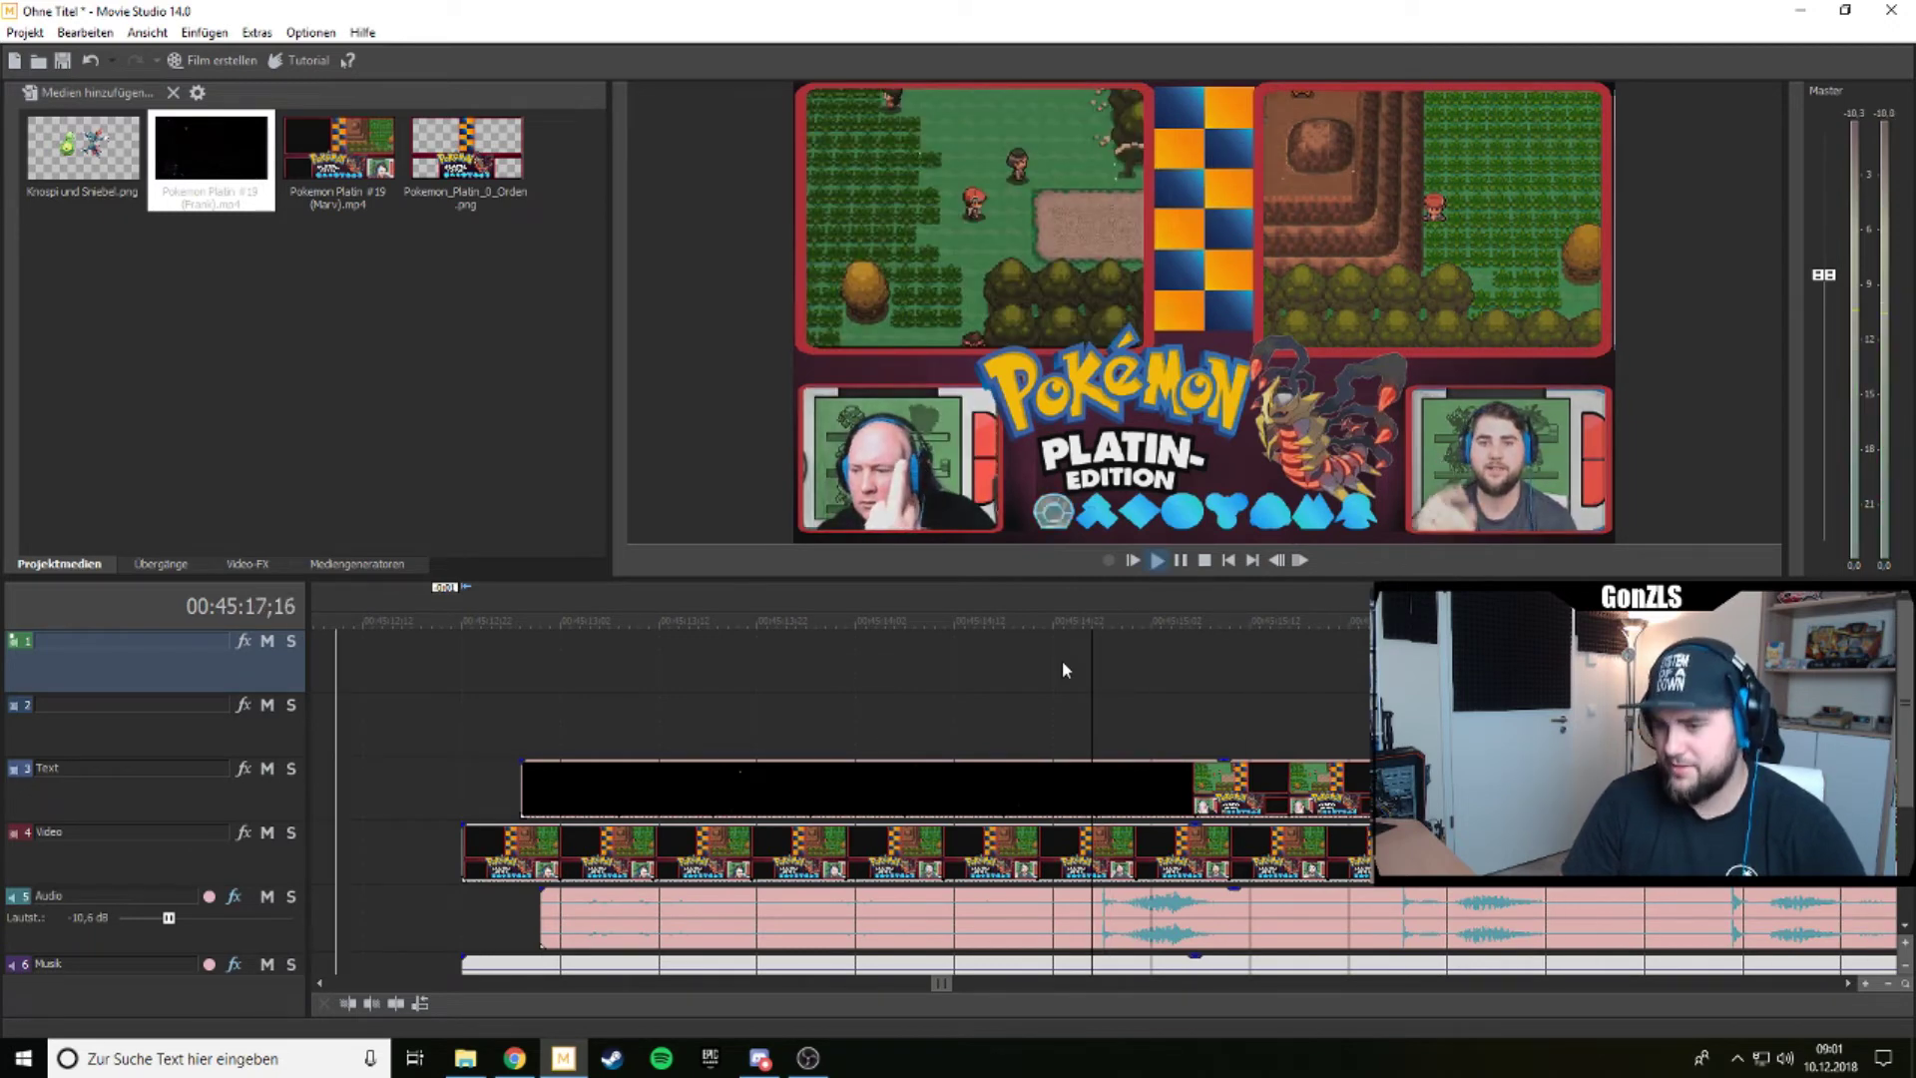
key(space)
Shrink the preview, play the recordings from 00:45:40;18 and set the playhead to 00:45:41;02 as the episode's starting point.
scroll(1238, 684, down, 3)
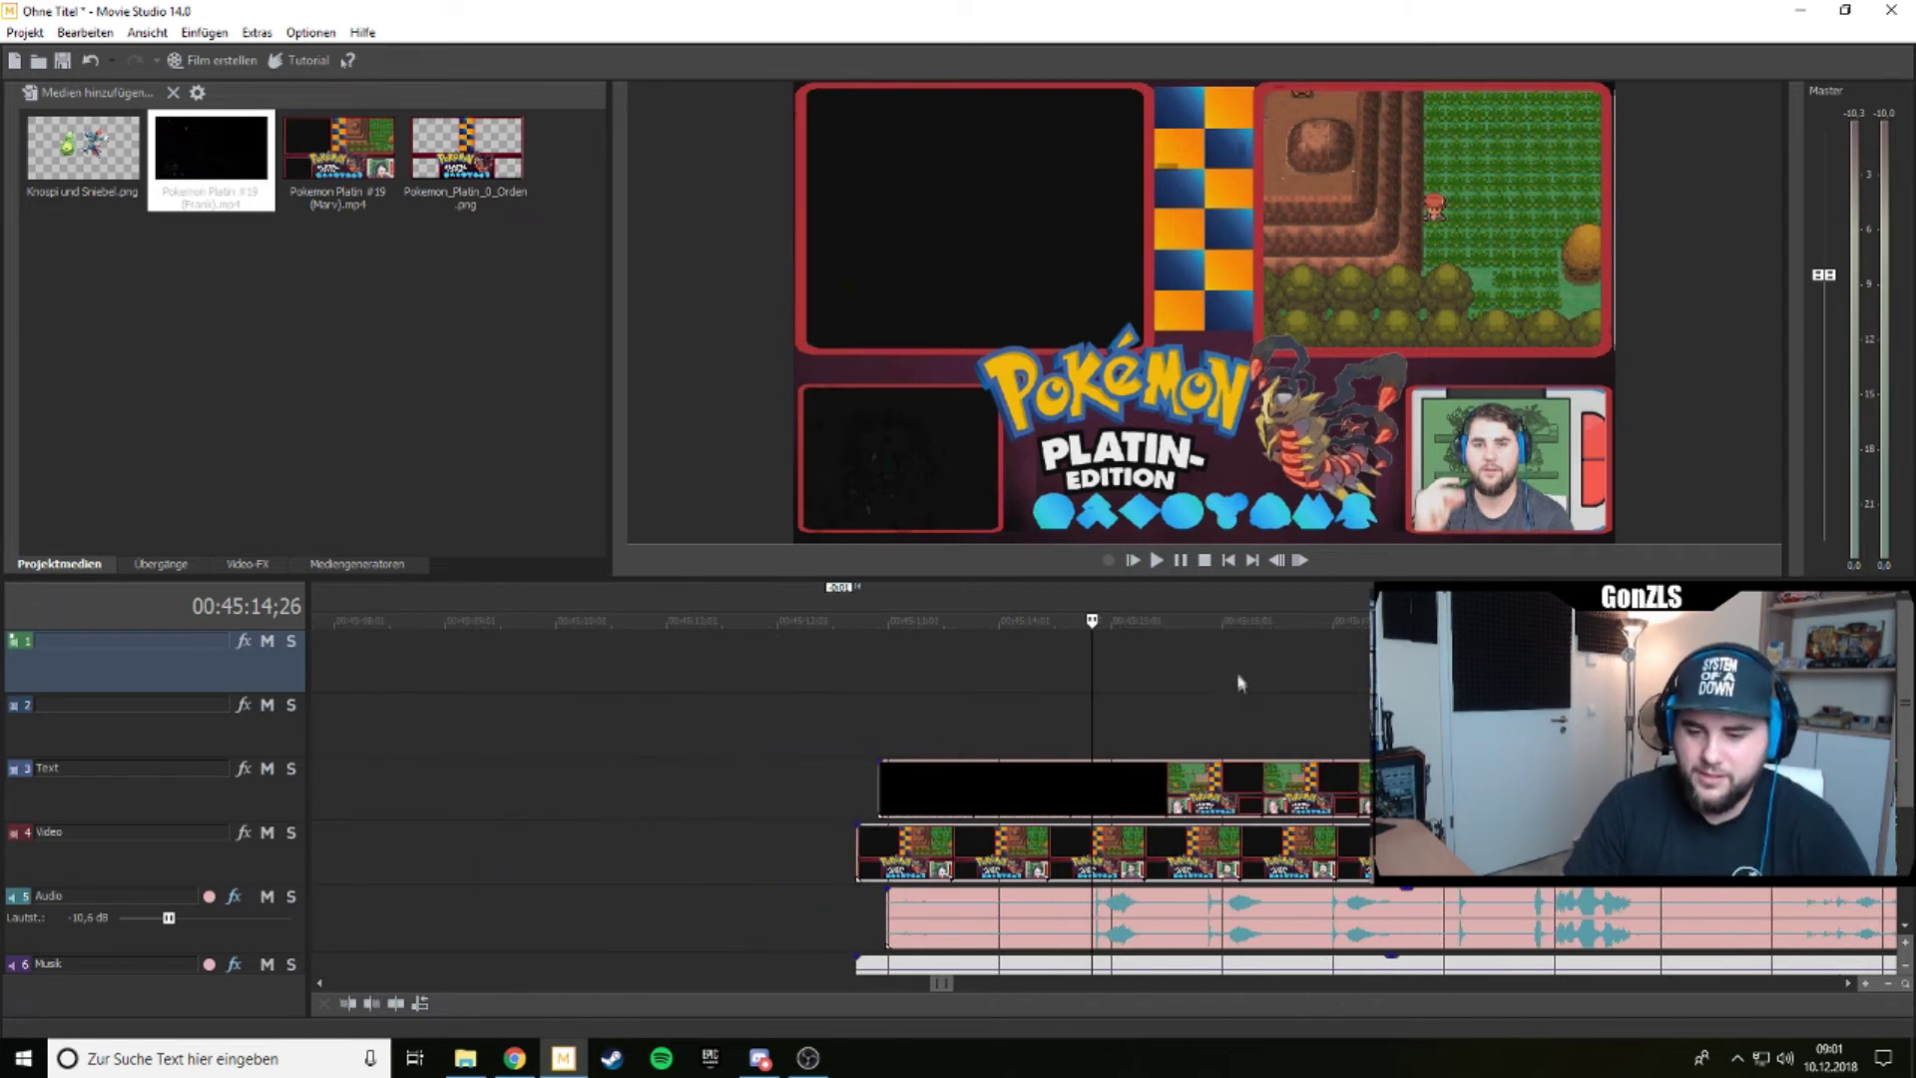
drag(1225, 573, 1228, 327)
scroll(1331, 505, down, 3)
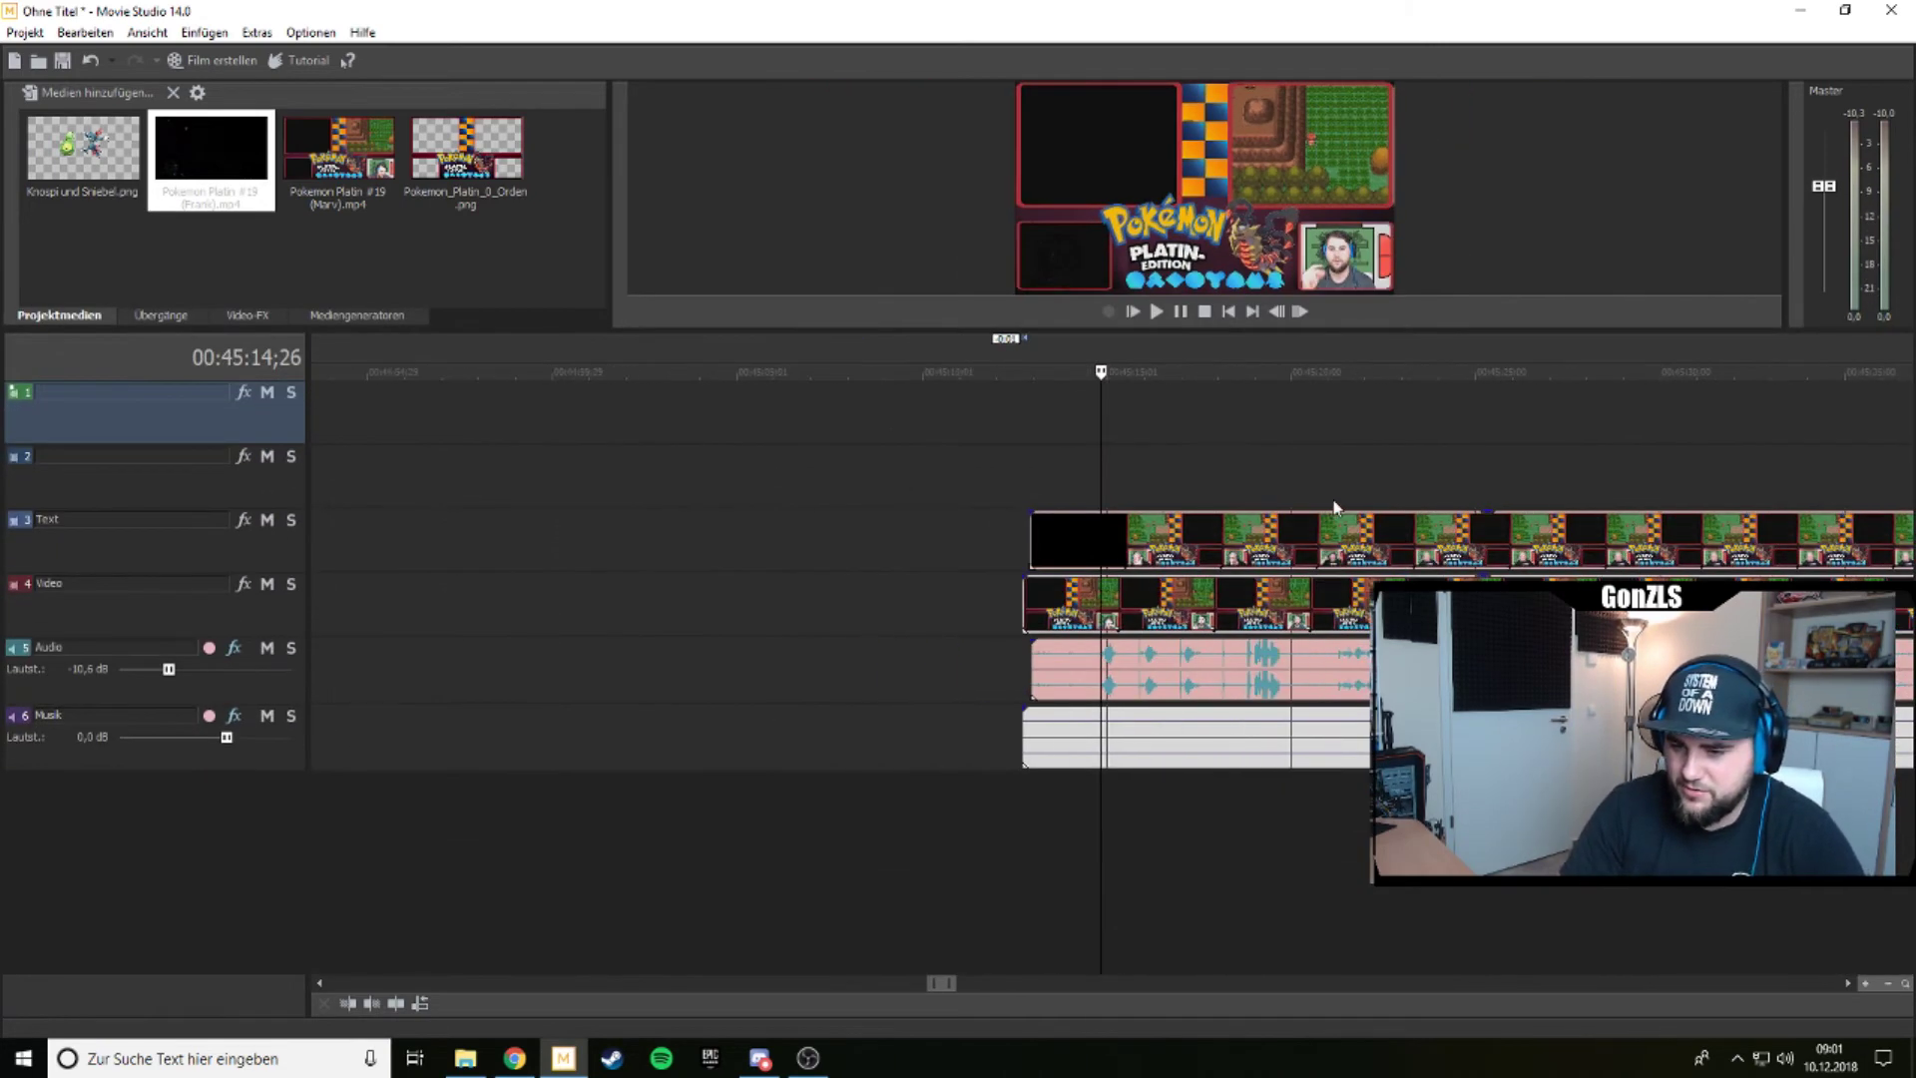
scroll(1333, 506, down, 2)
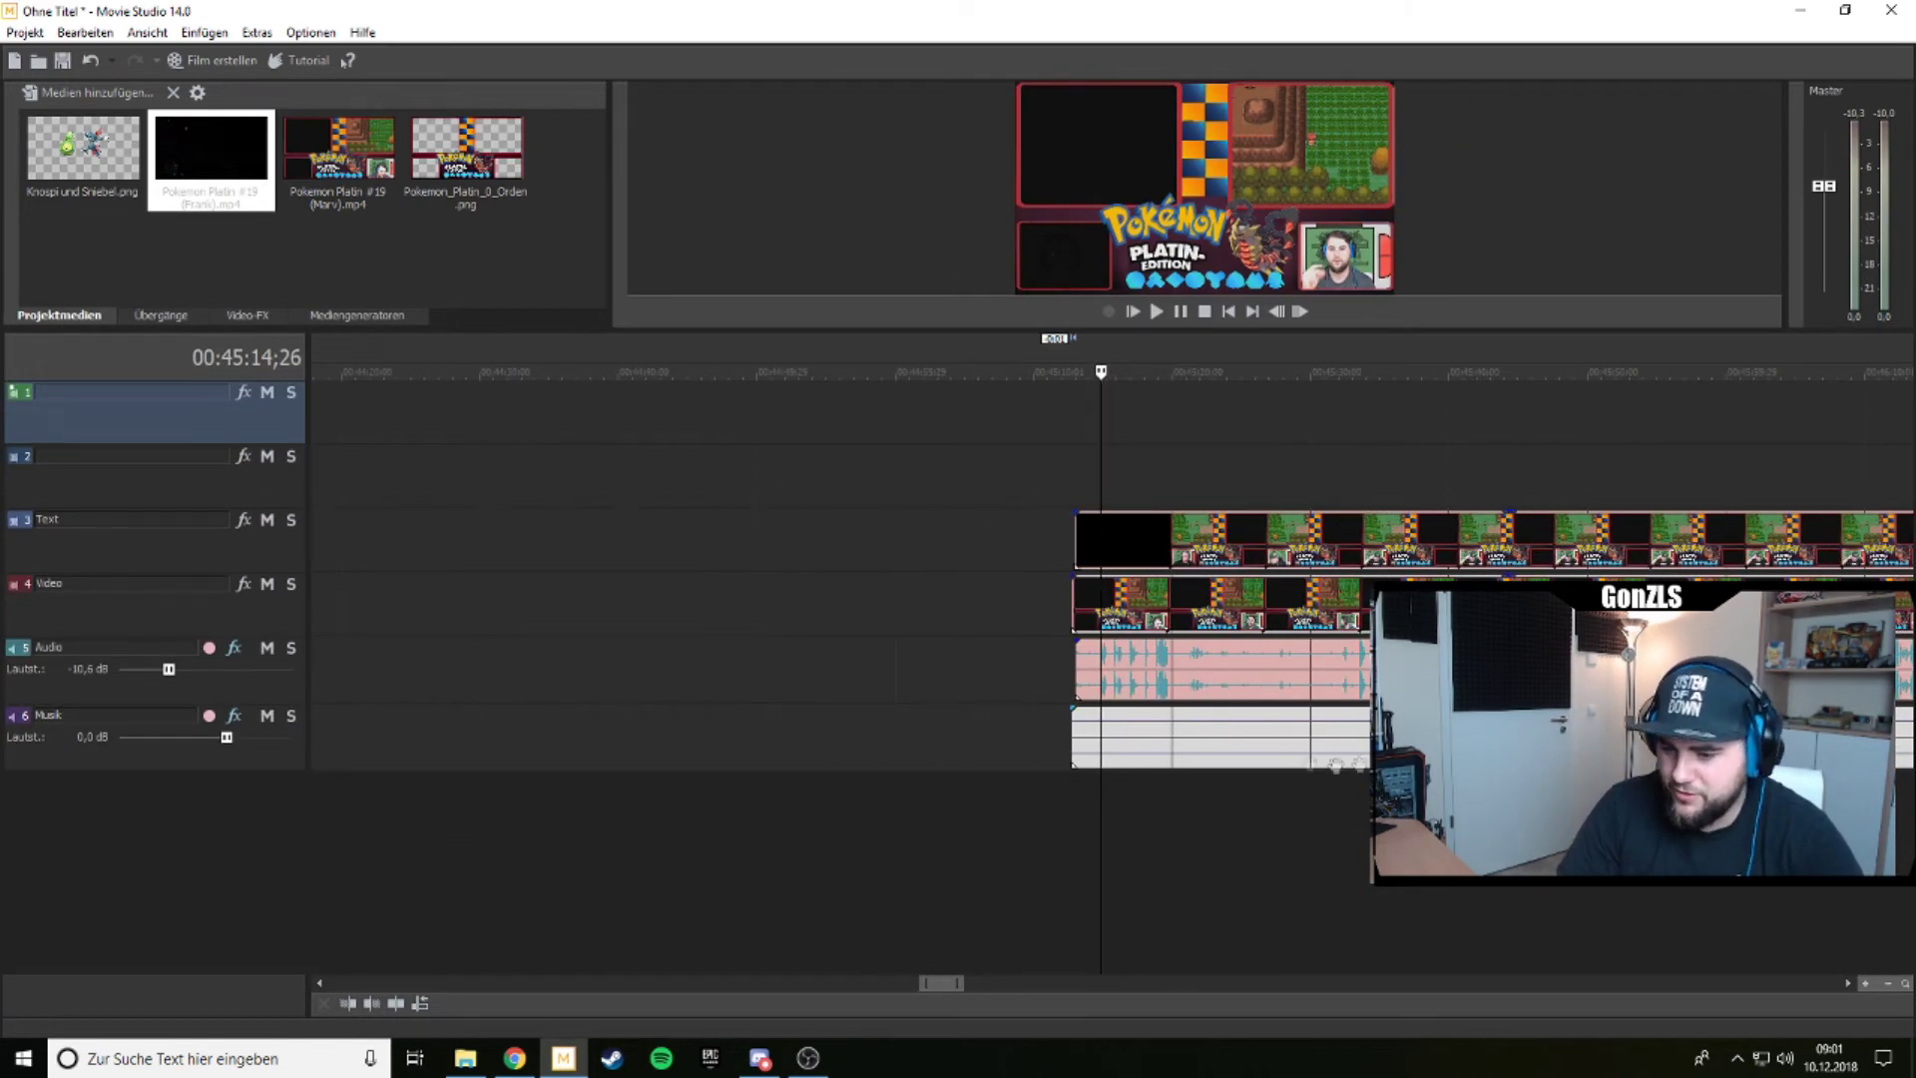
scroll(1397, 619, up, 2)
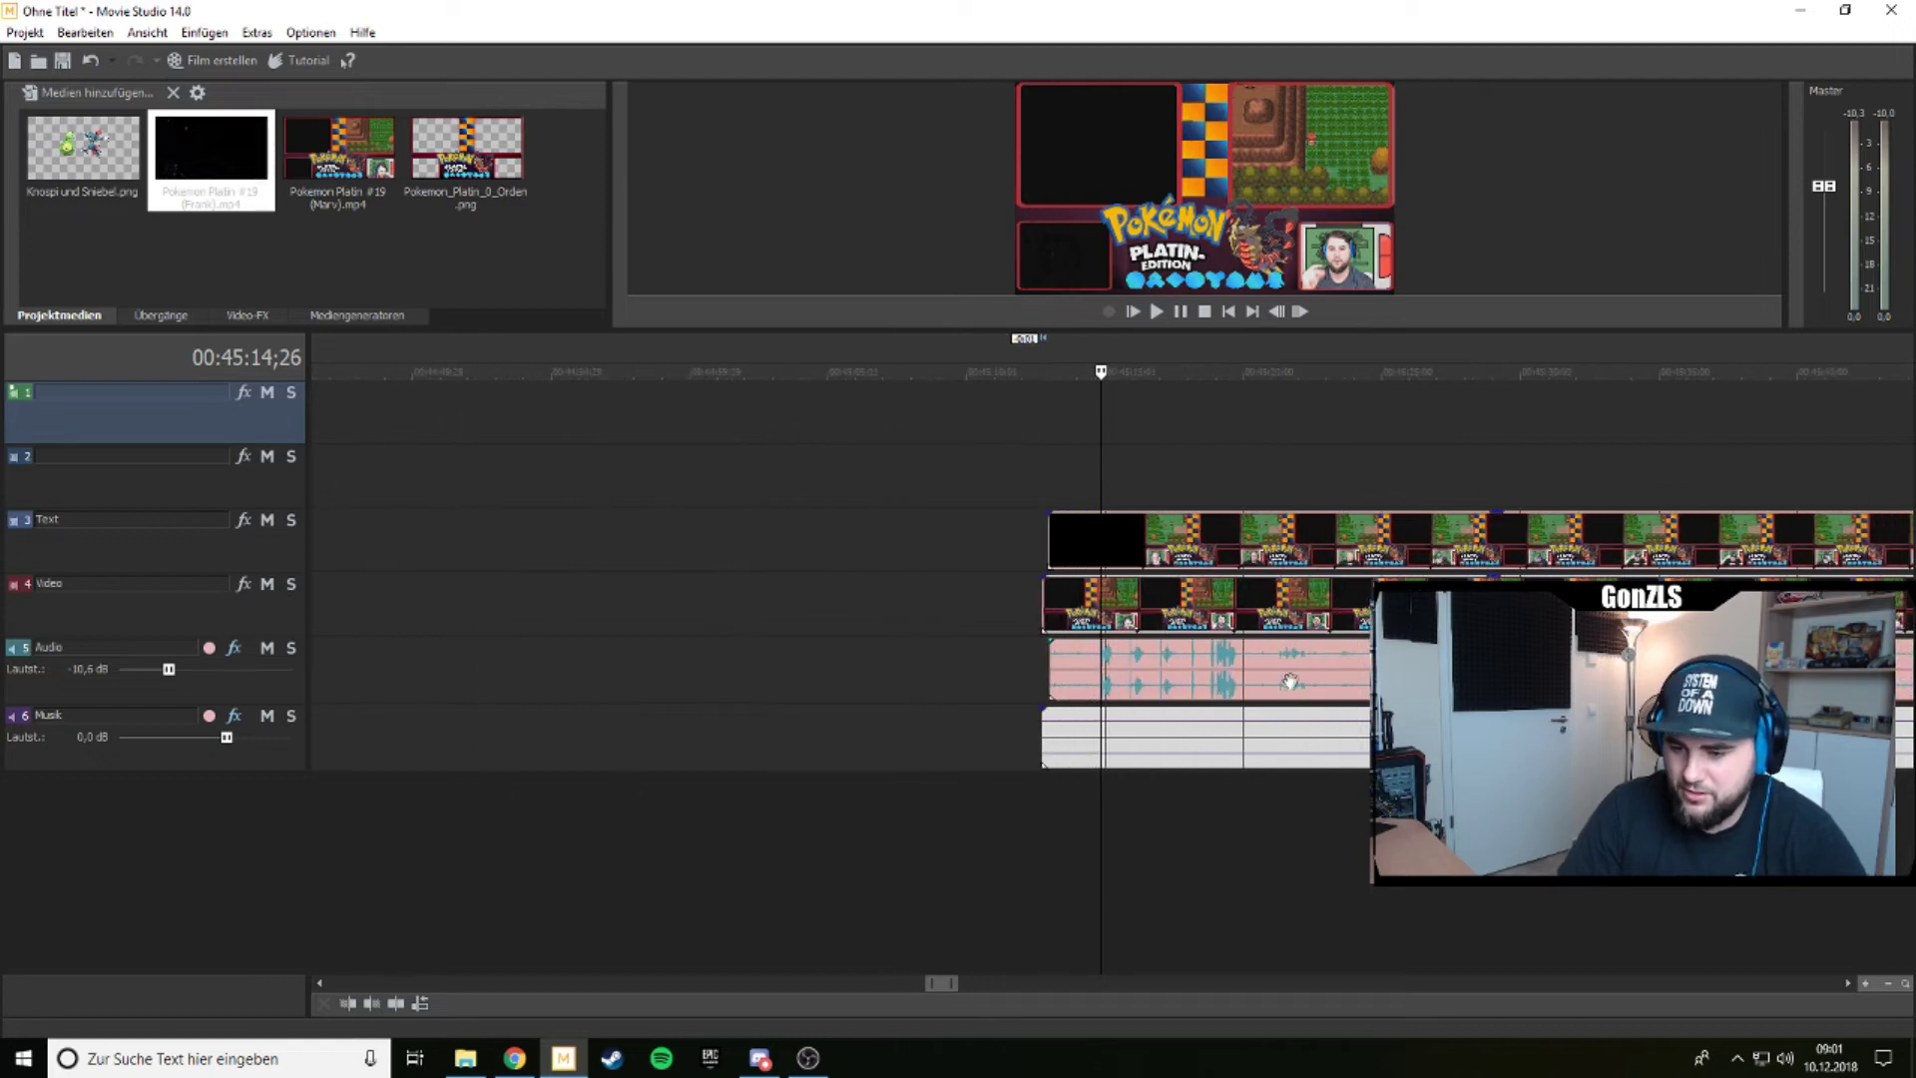
scroll(1614, 578, down, 2)
click(1459, 479)
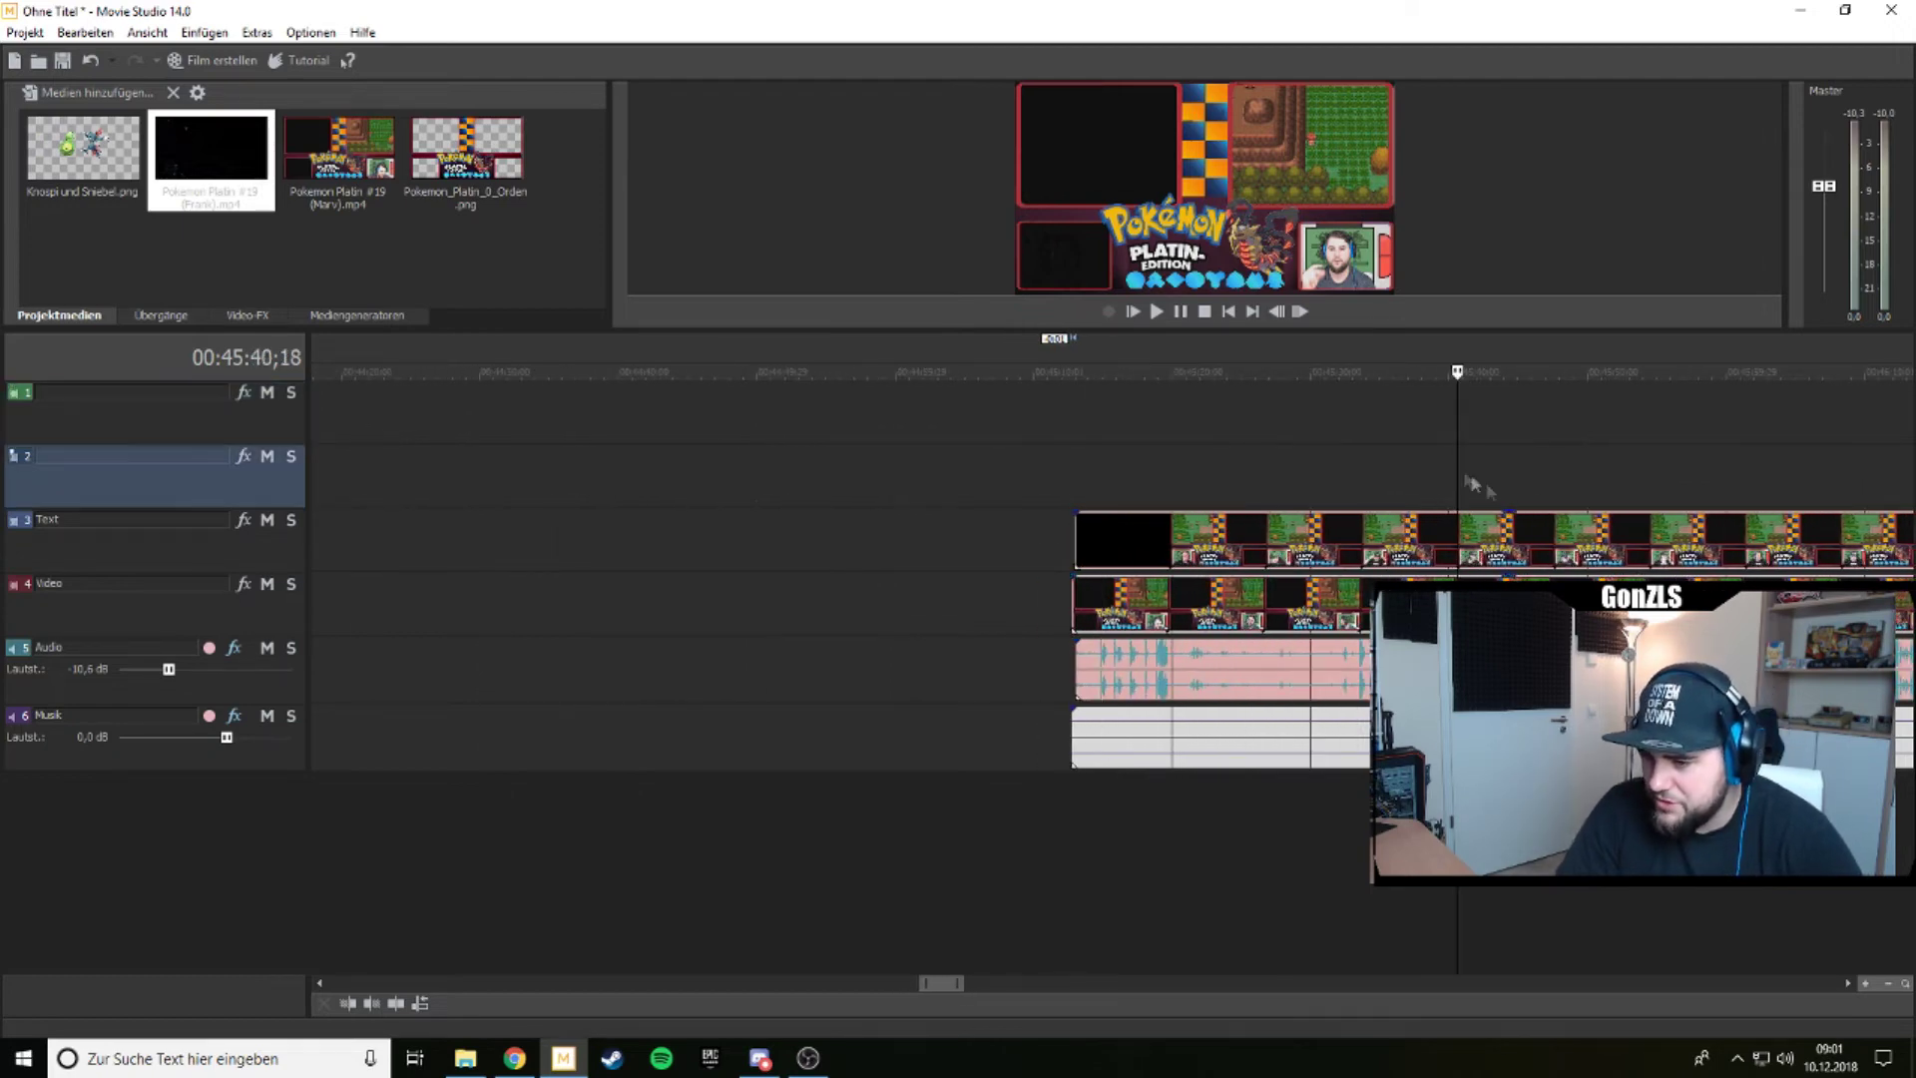
scroll(1205, 474, up, 4)
key(space)
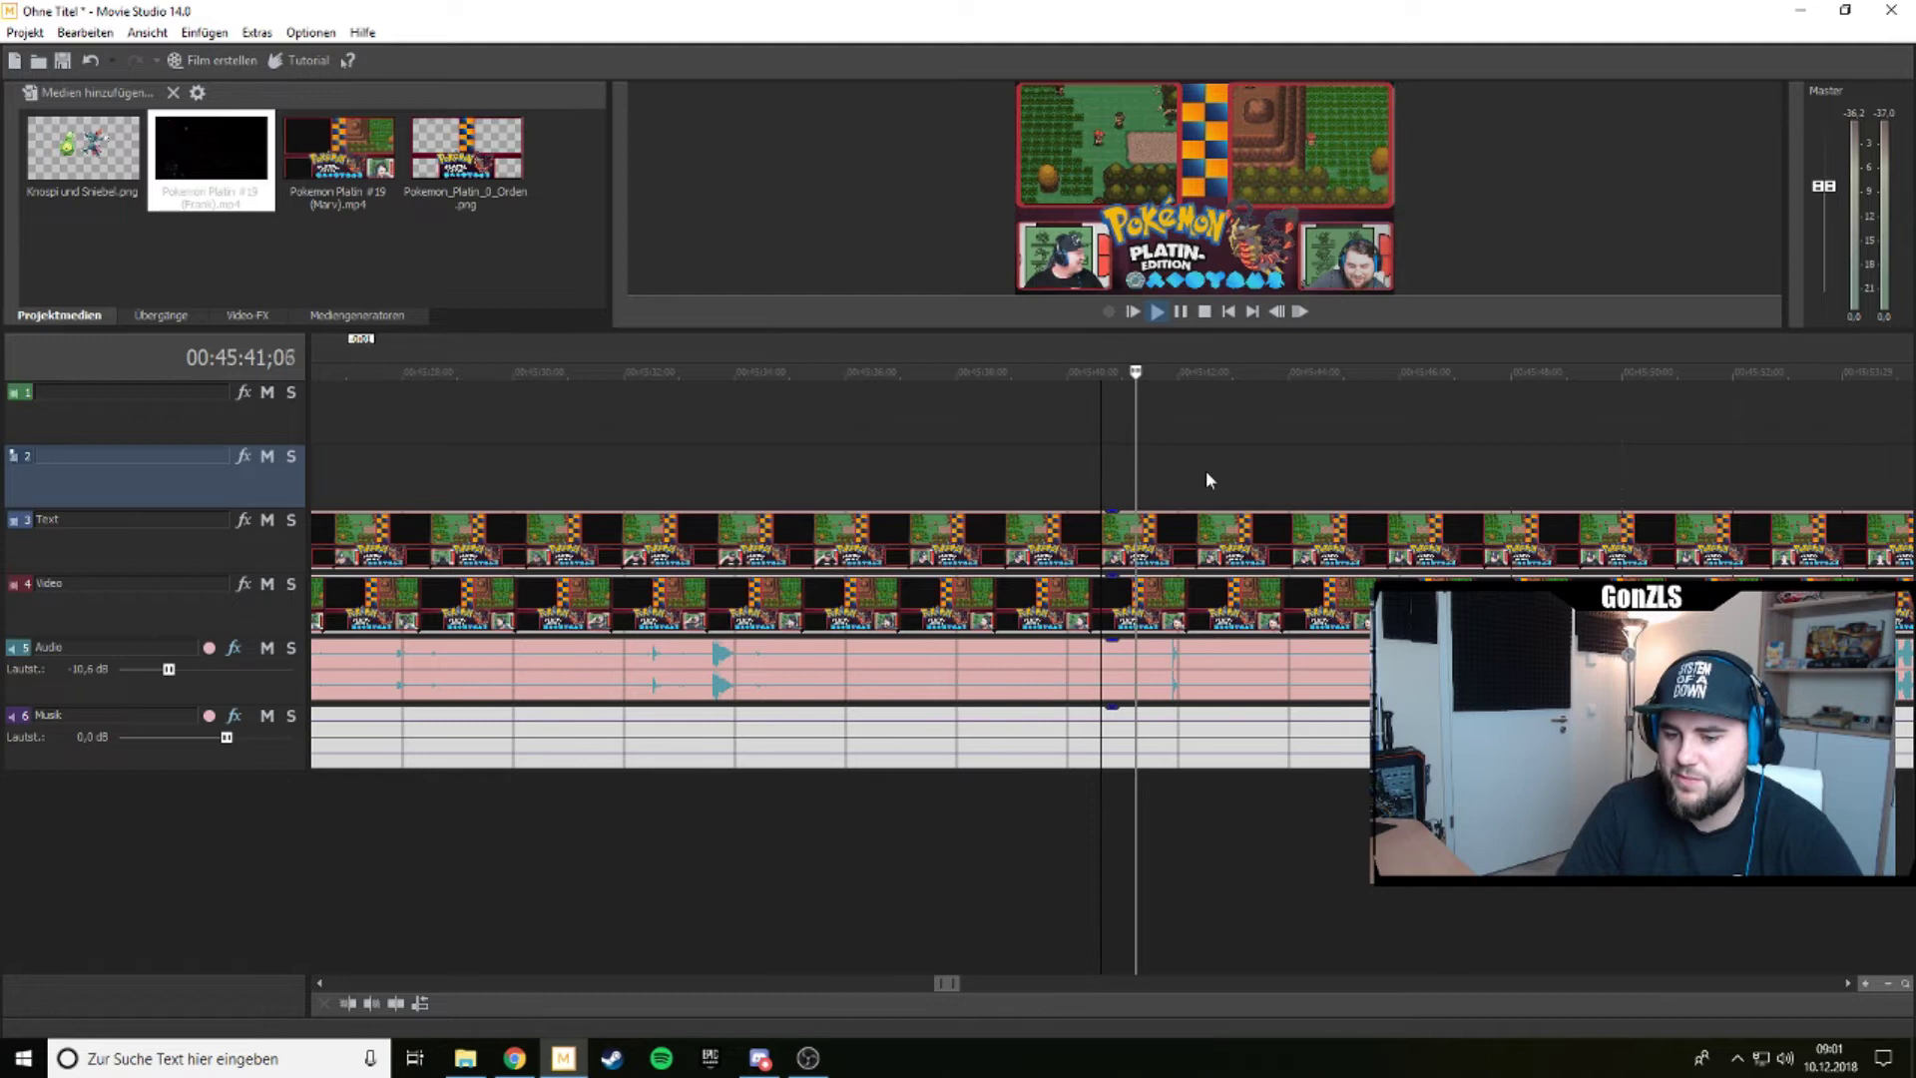
key(space)
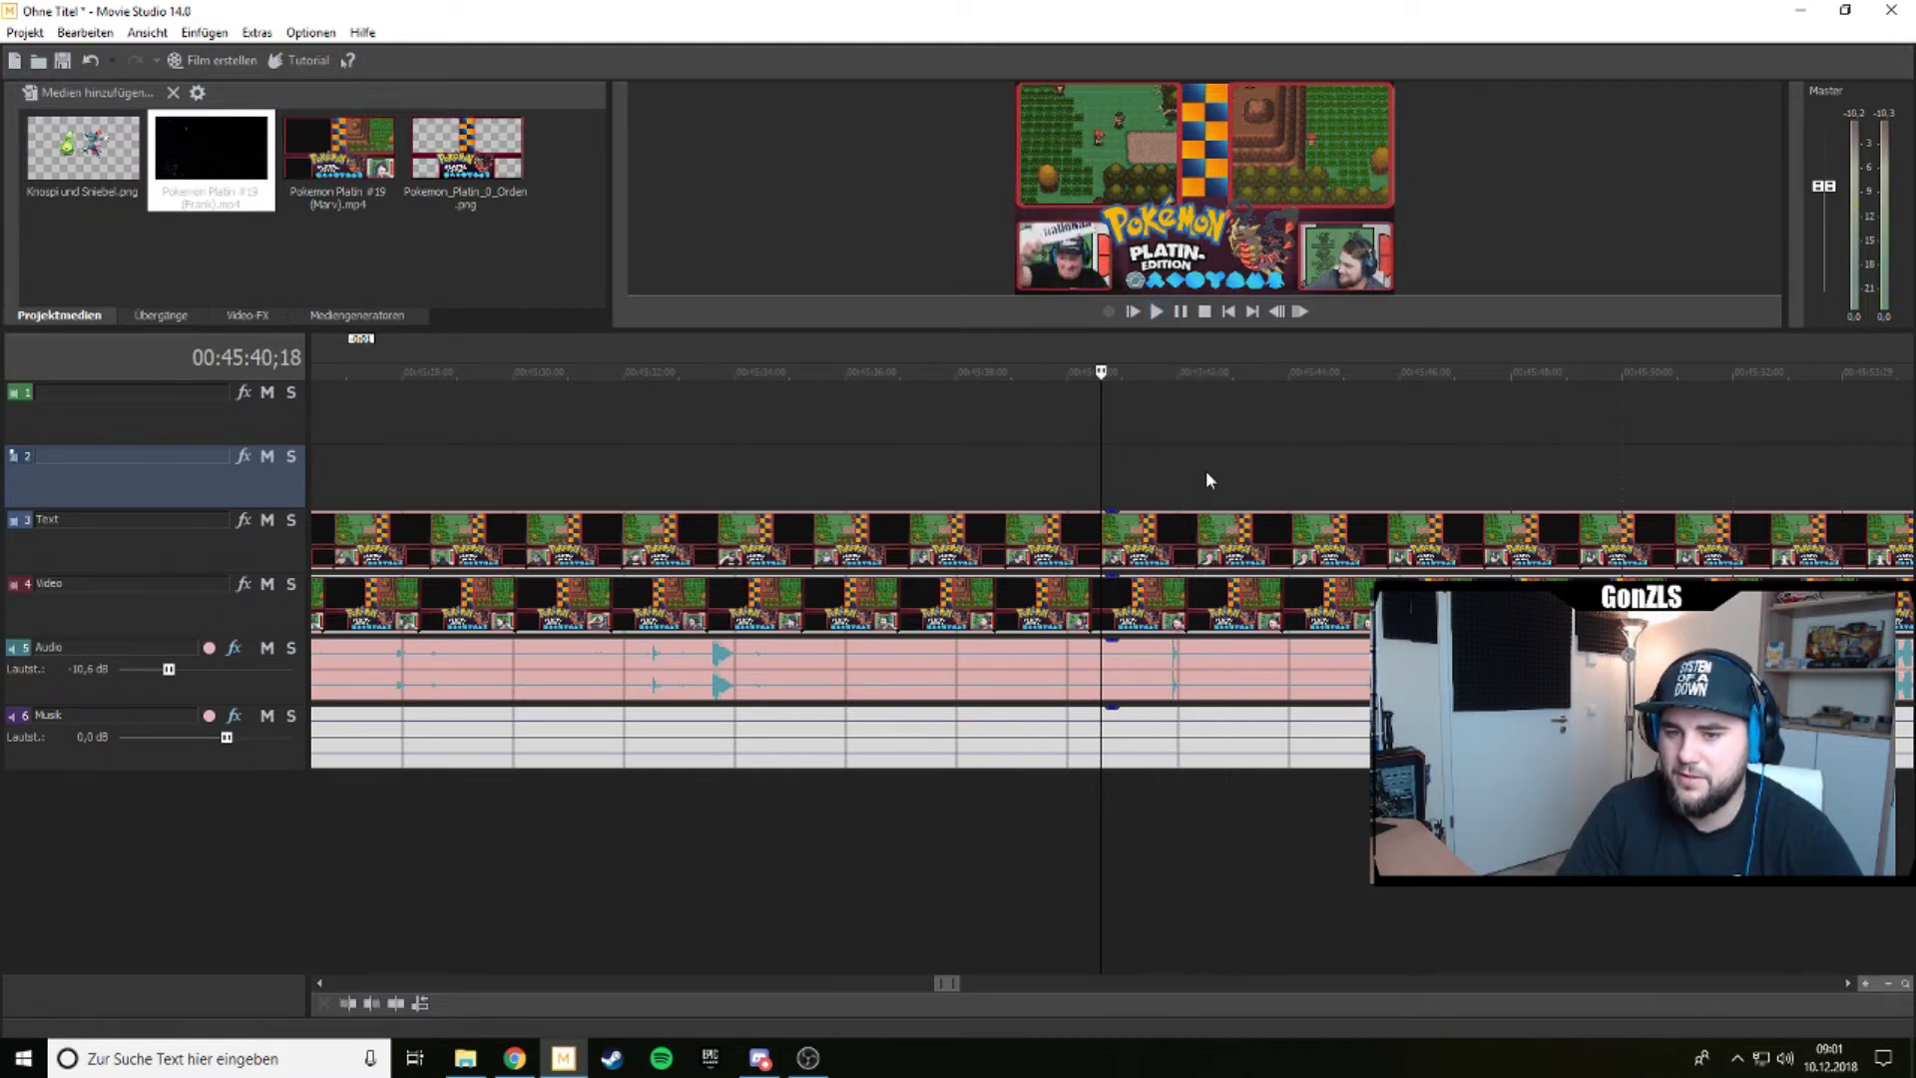
key(space)
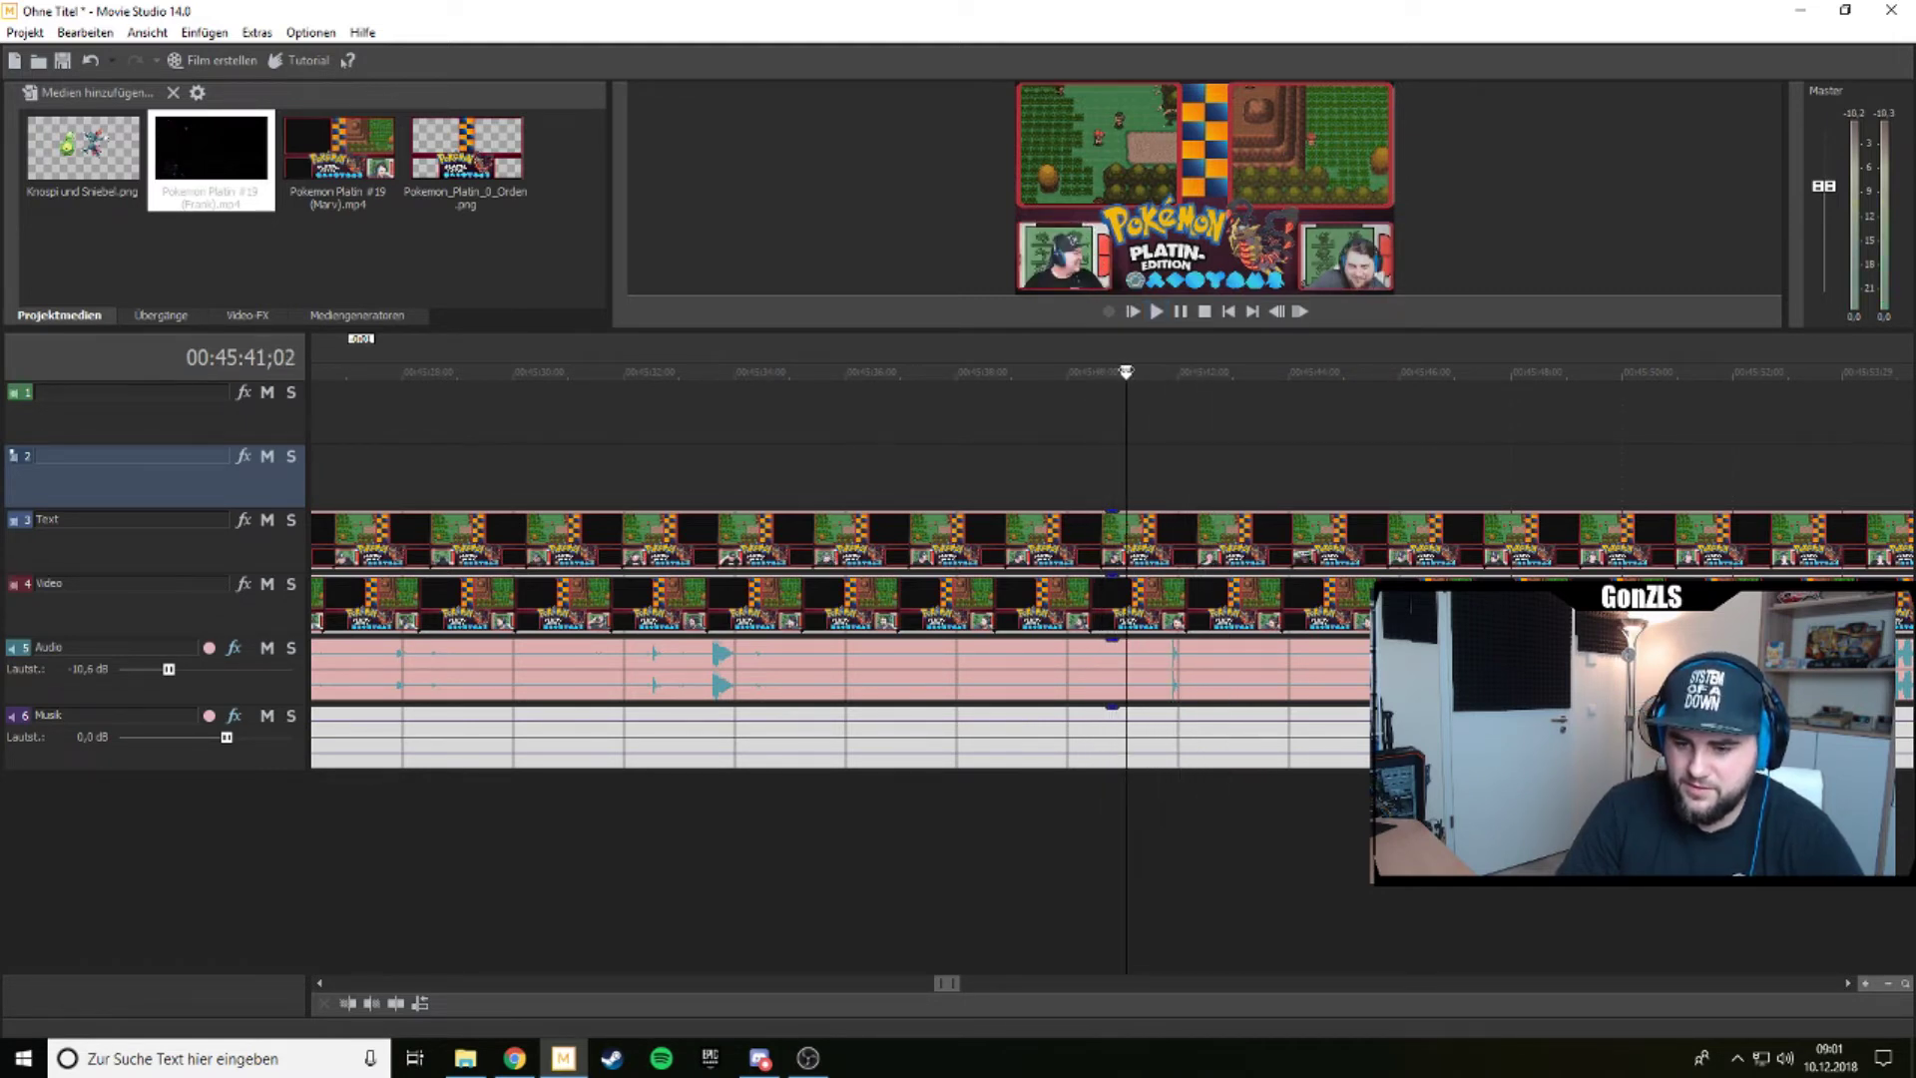
key(Return)
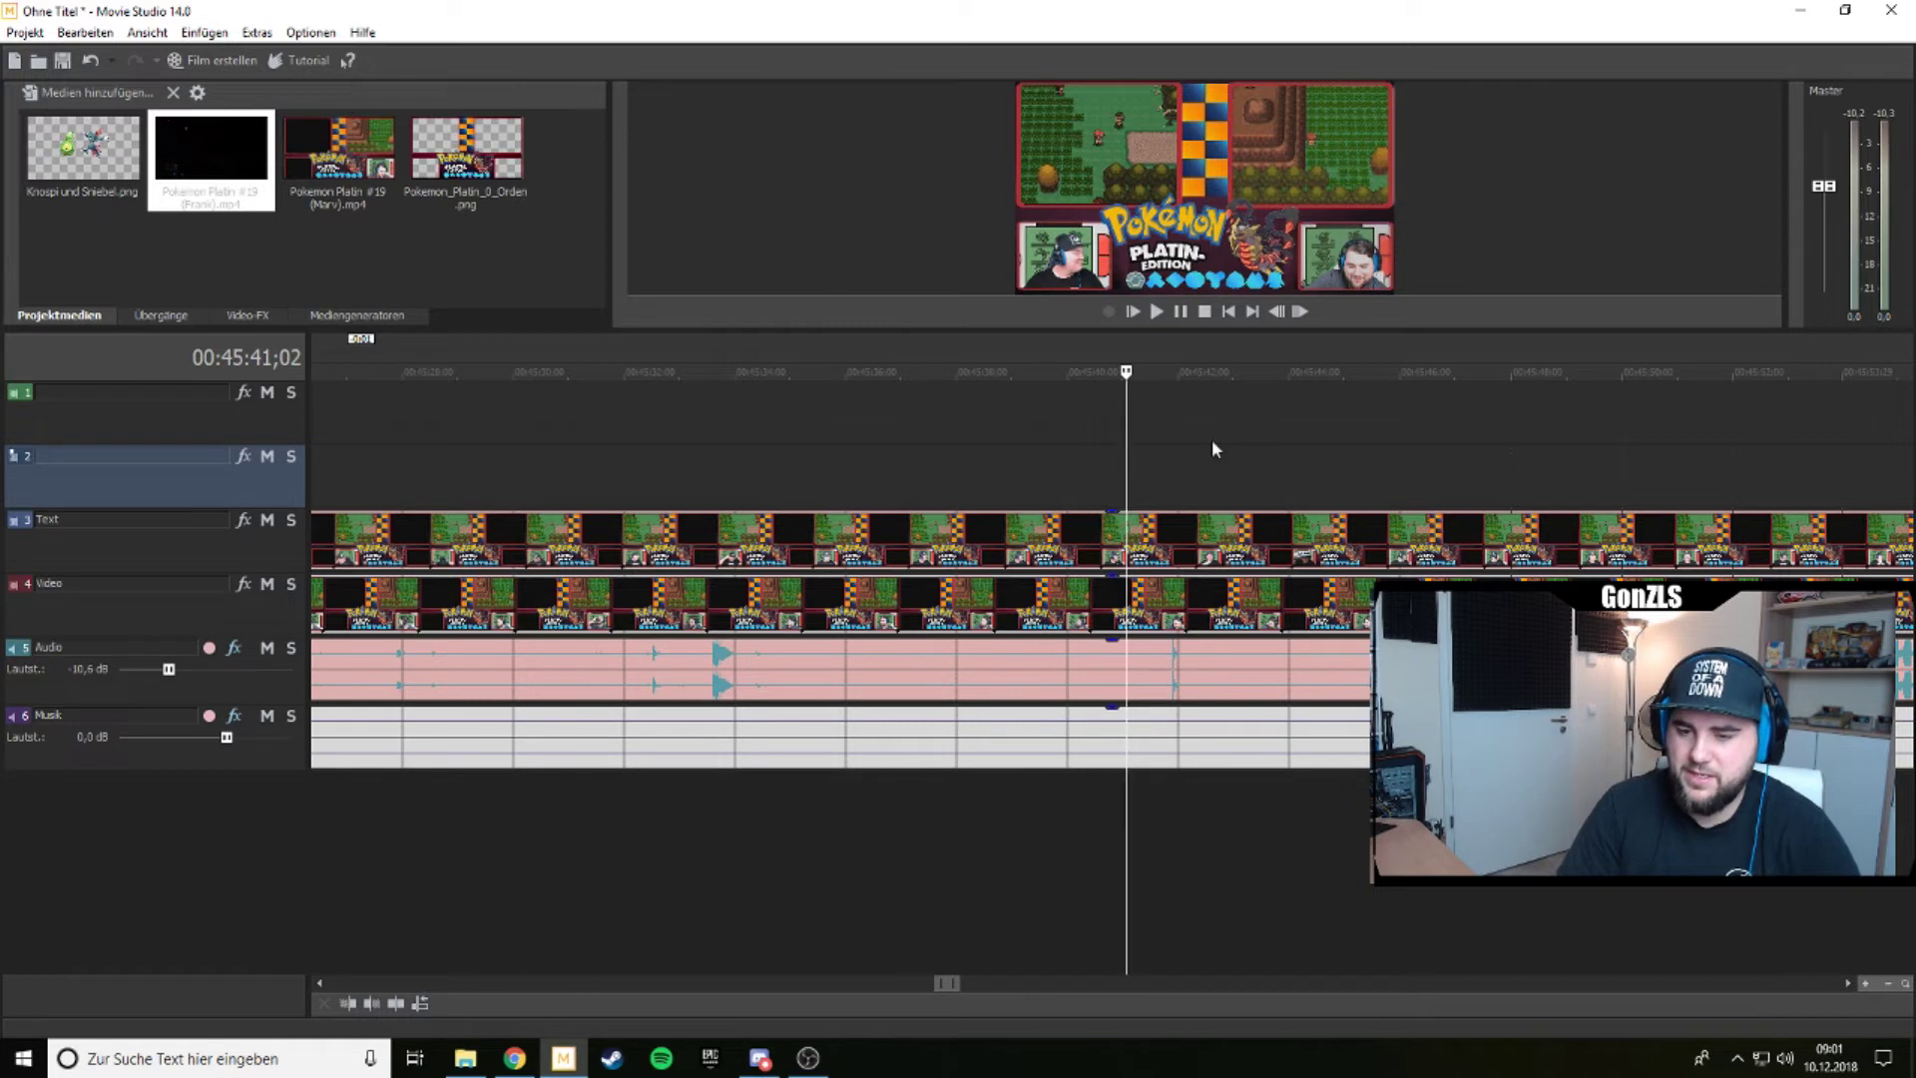
Split the video and audio clips on all tracks at 00:45:41;02 and delete everything before the cut.
key(s)
click(843, 552)
key(Delete)
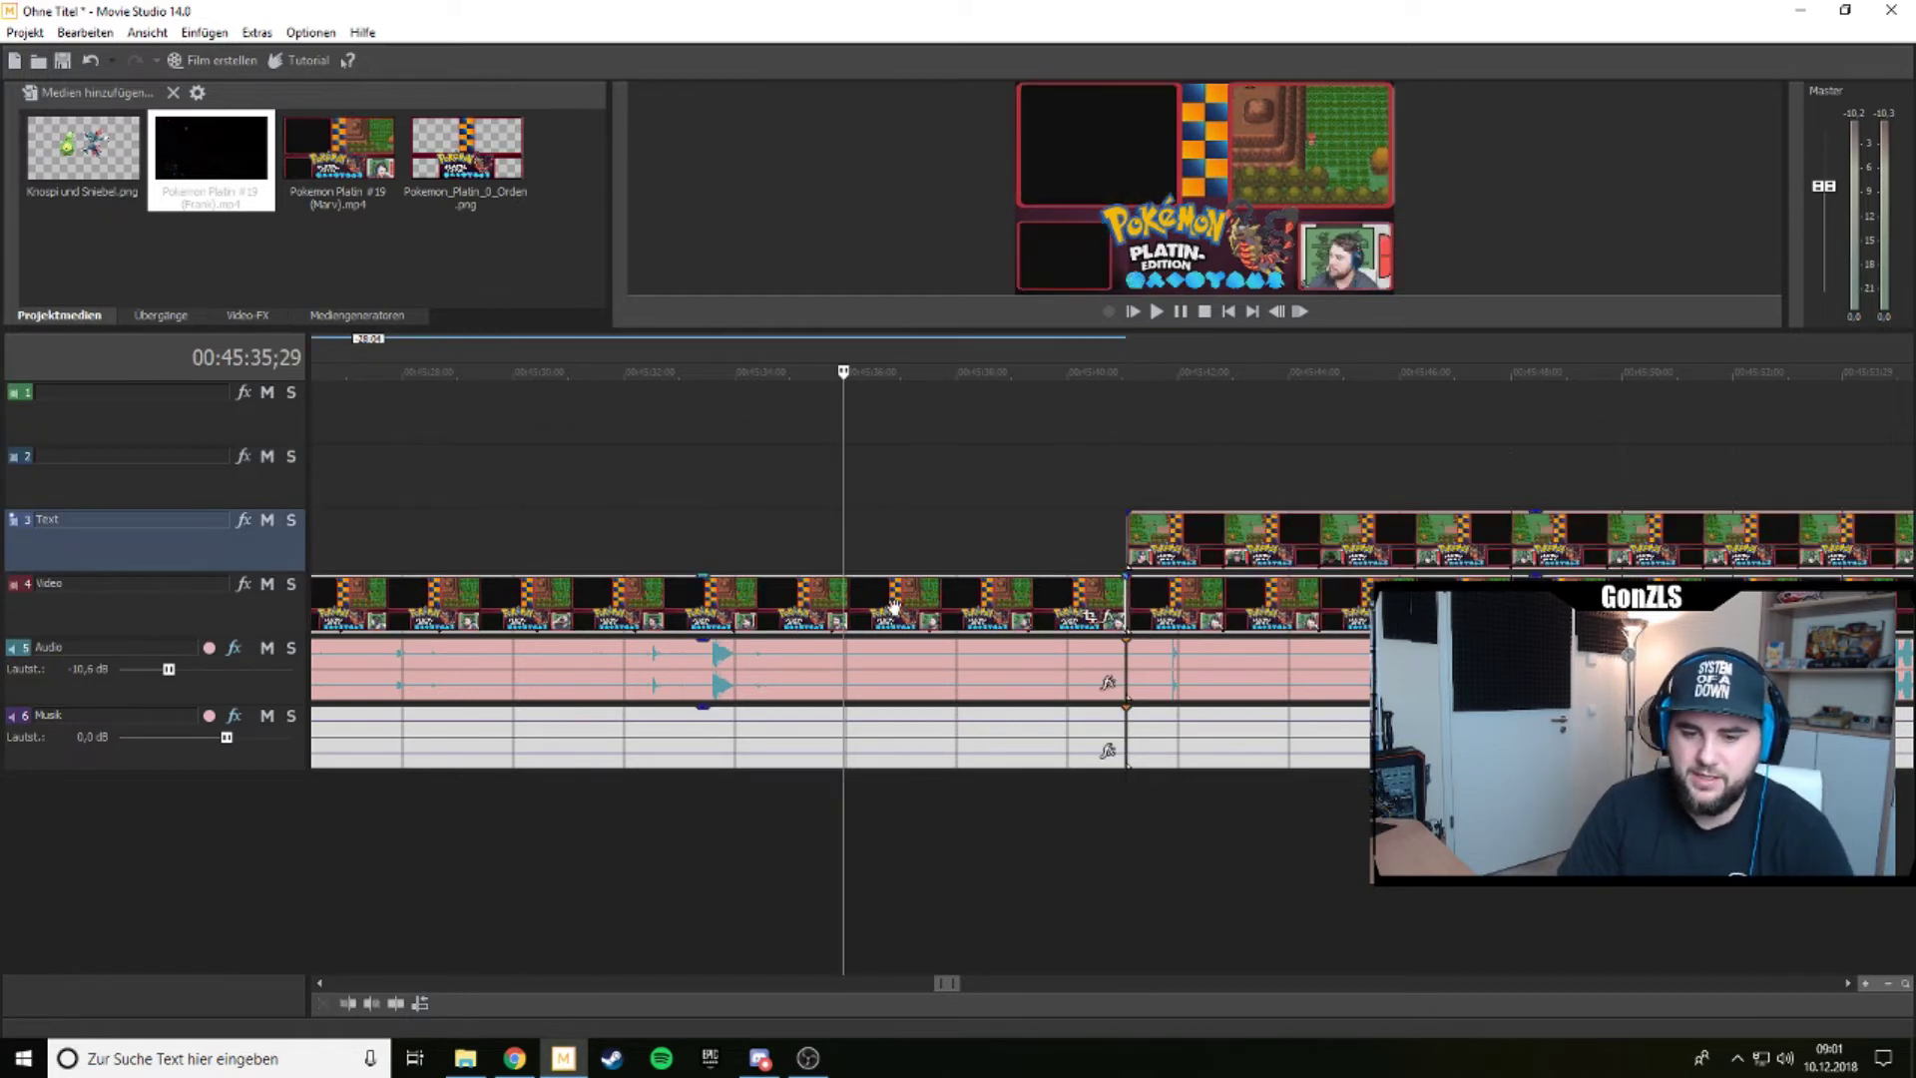
click(895, 614)
key(Delete)
click(940, 670)
key(Delete)
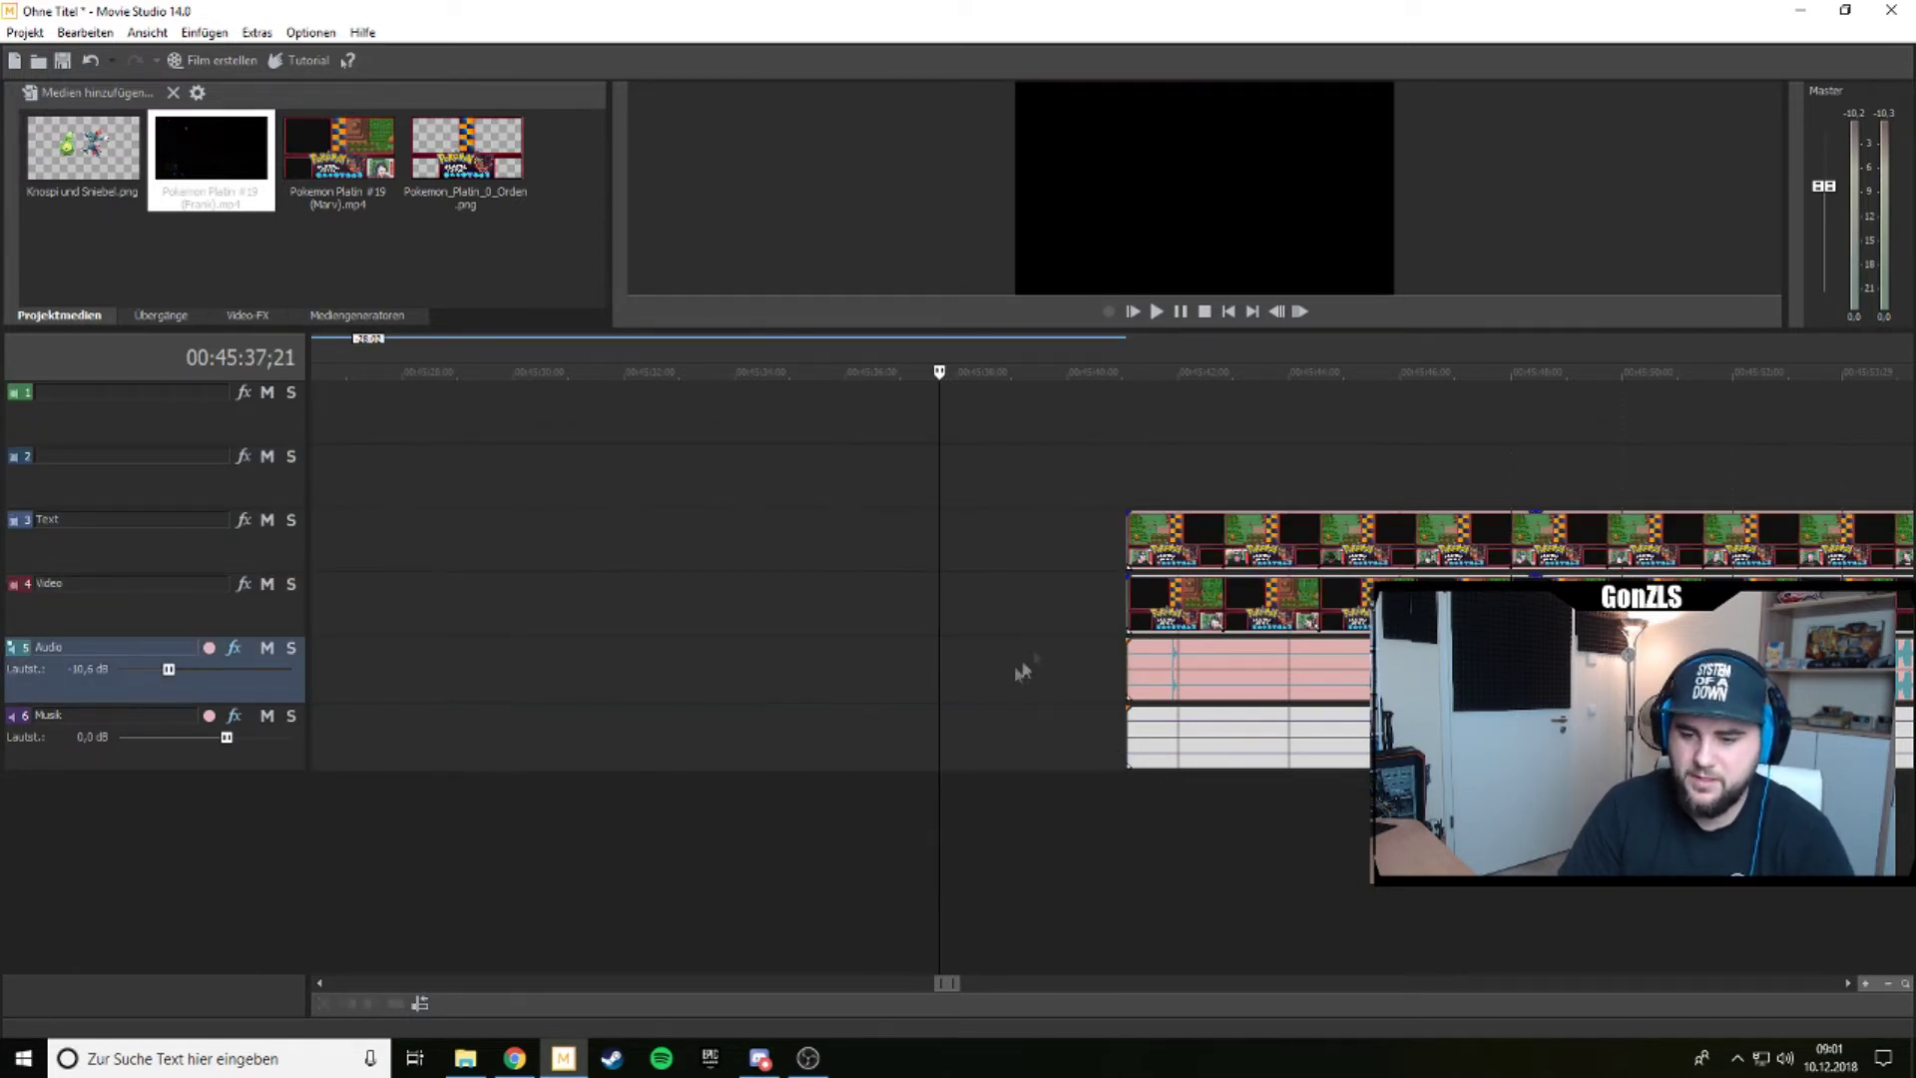
click(1132, 477)
scroll(1114, 489, down, 10)
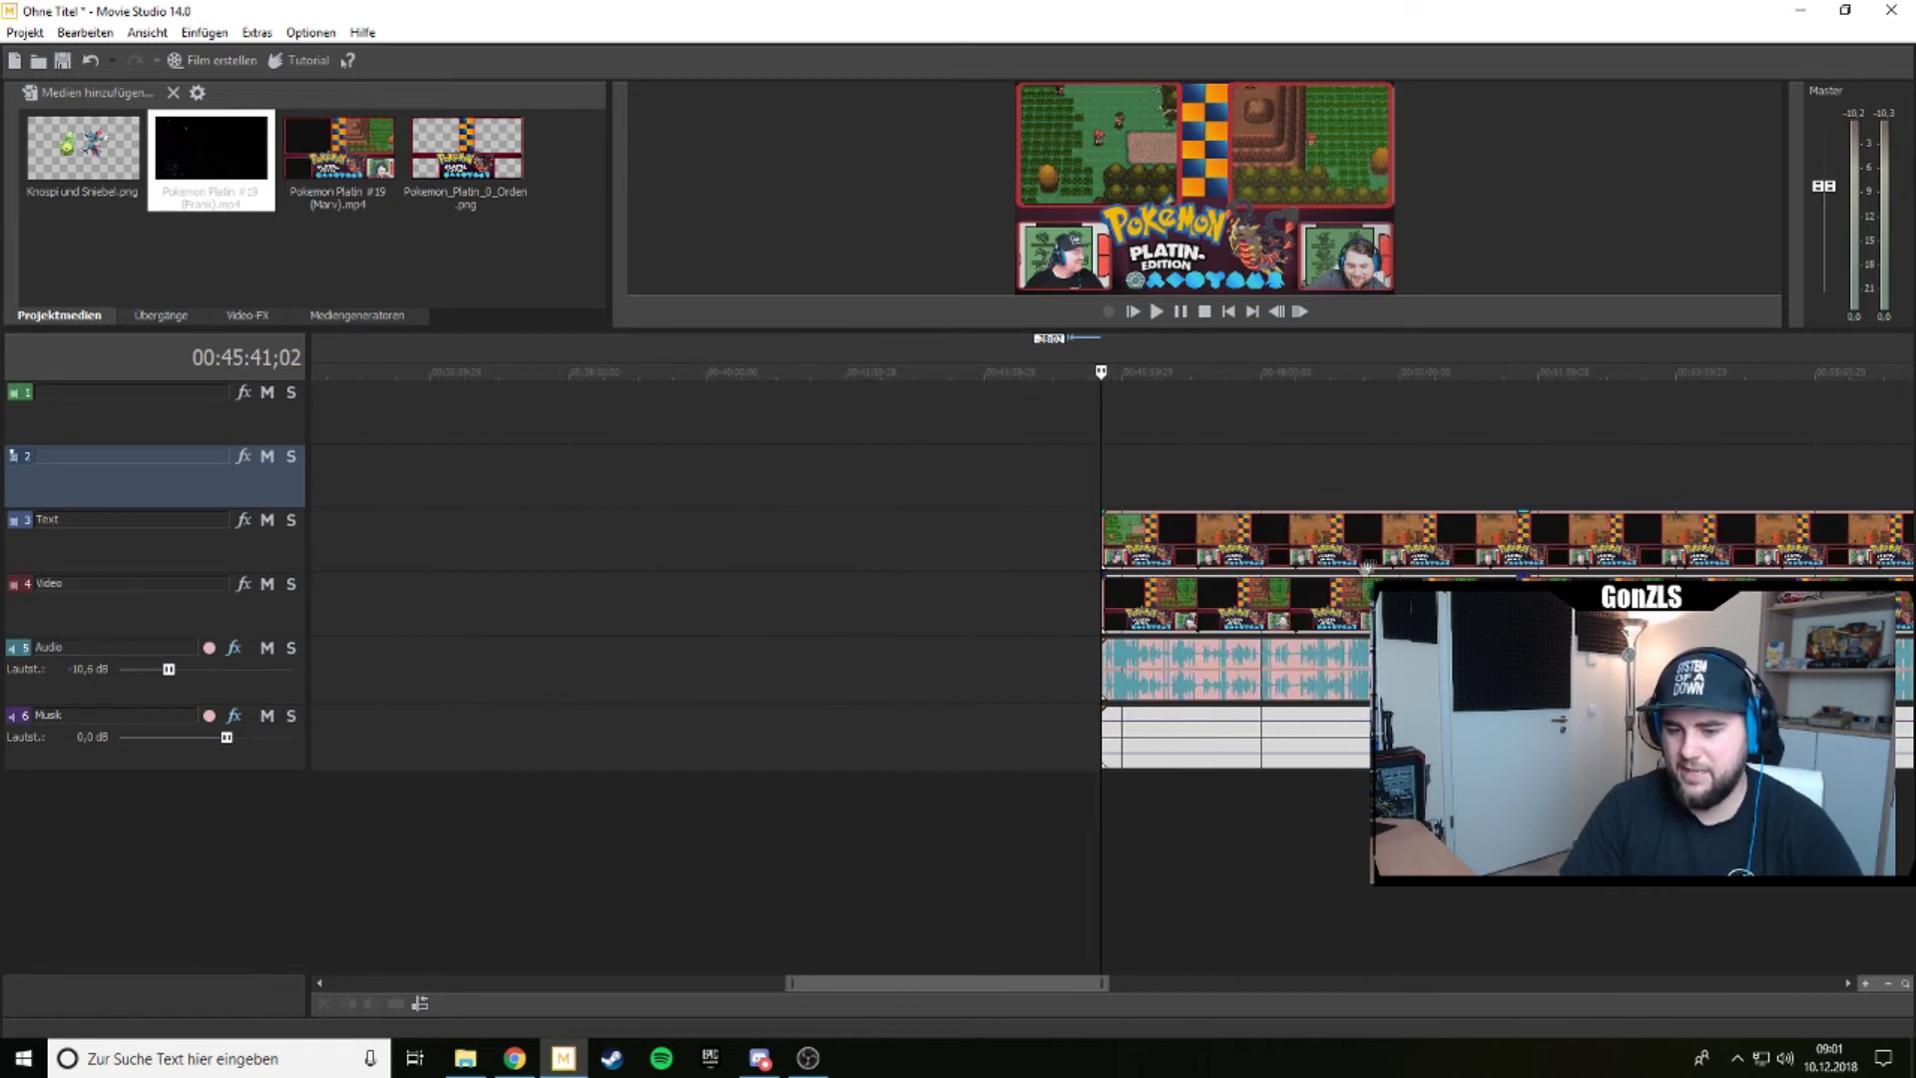
scroll(769, 547, down, 3)
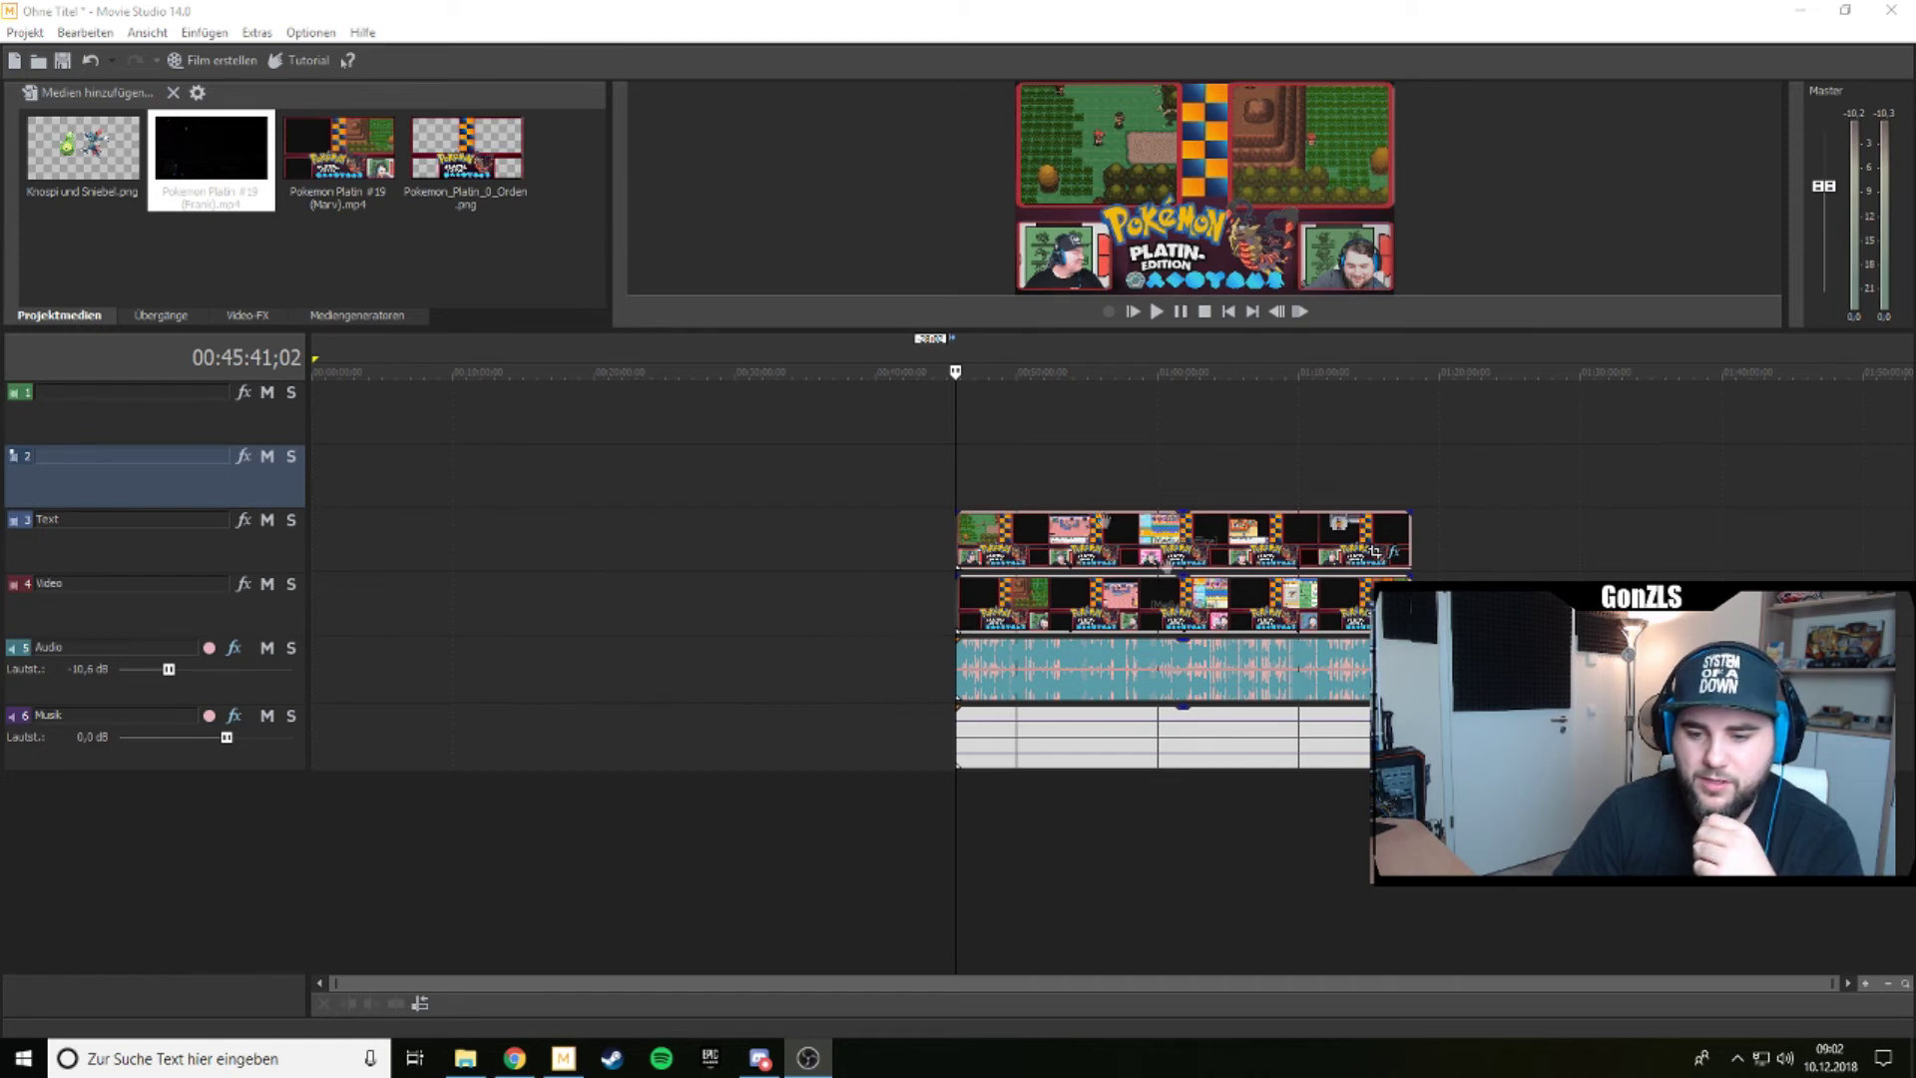
Place Pokemon_Platin_0_Orden.png on the Video track behind the recordings and inspect the overlay image in an enlarged preview.
click(466, 160)
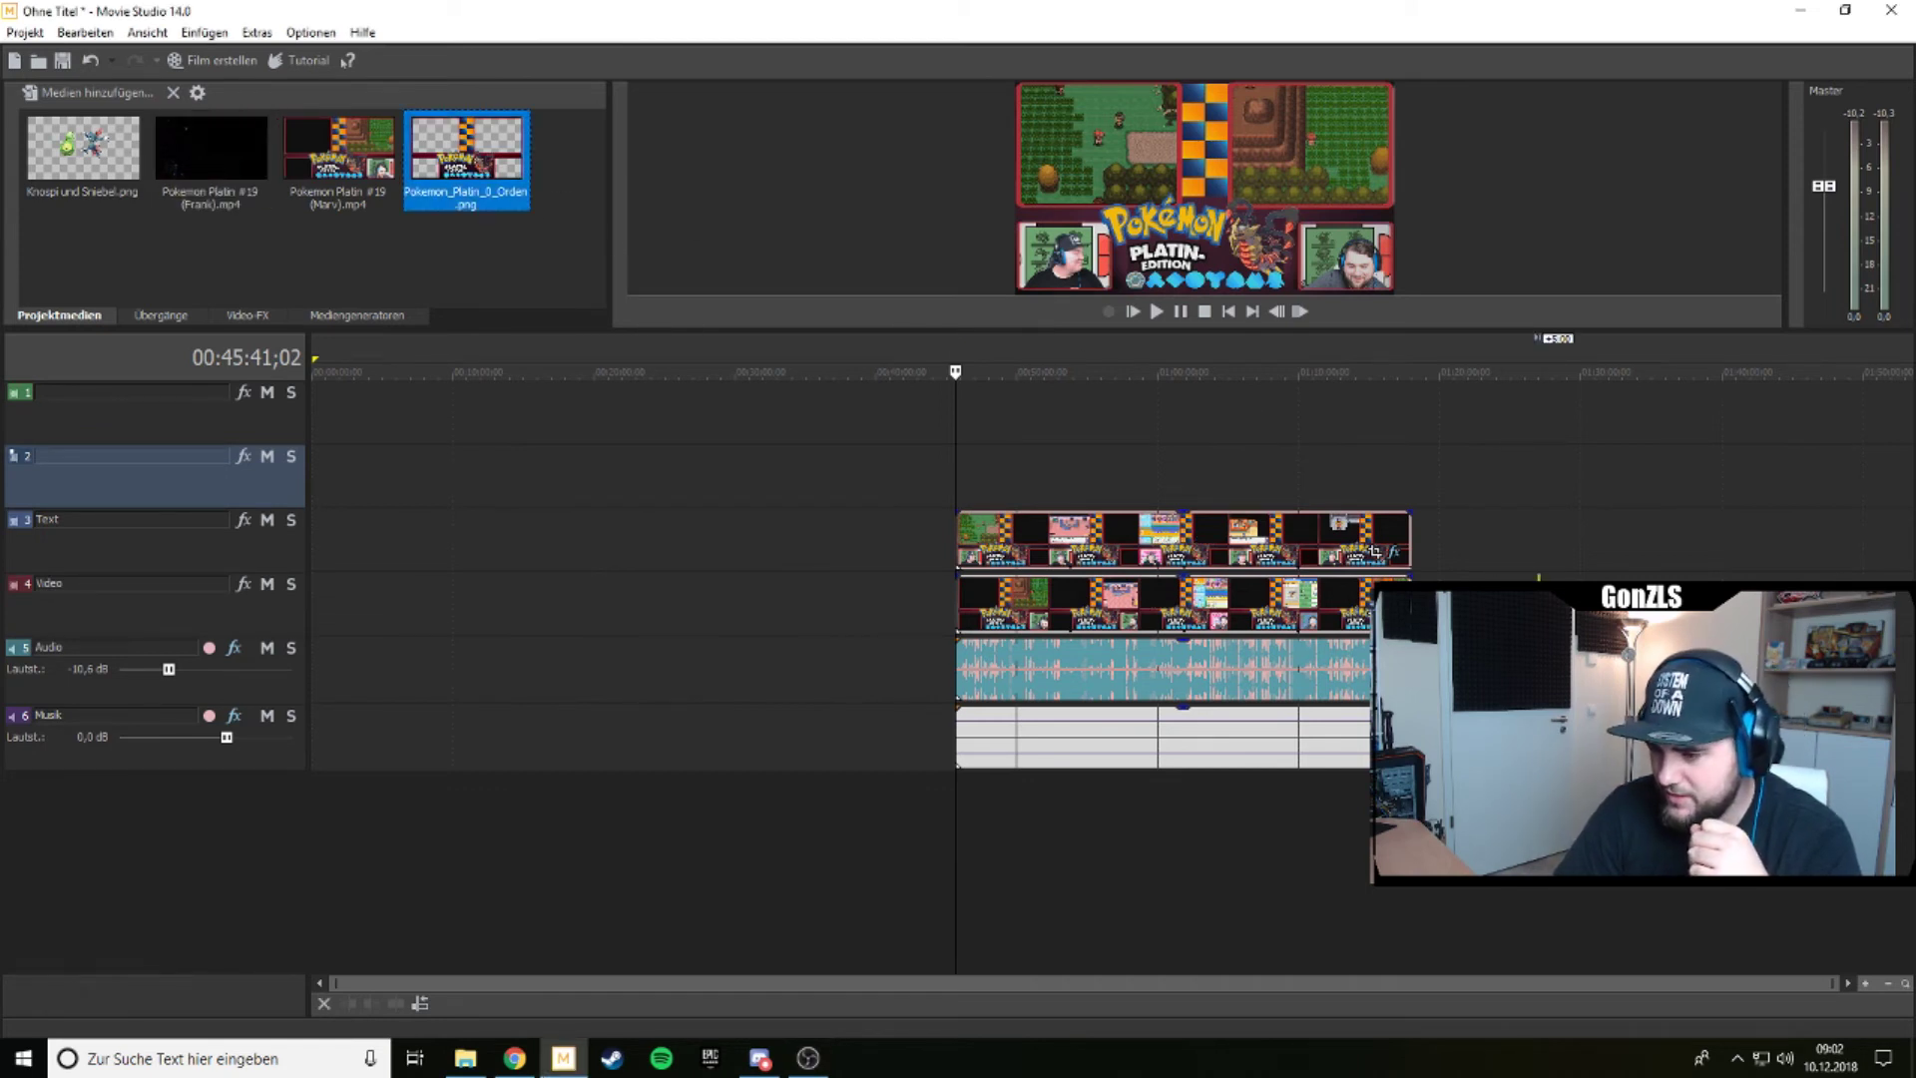
click(1570, 513)
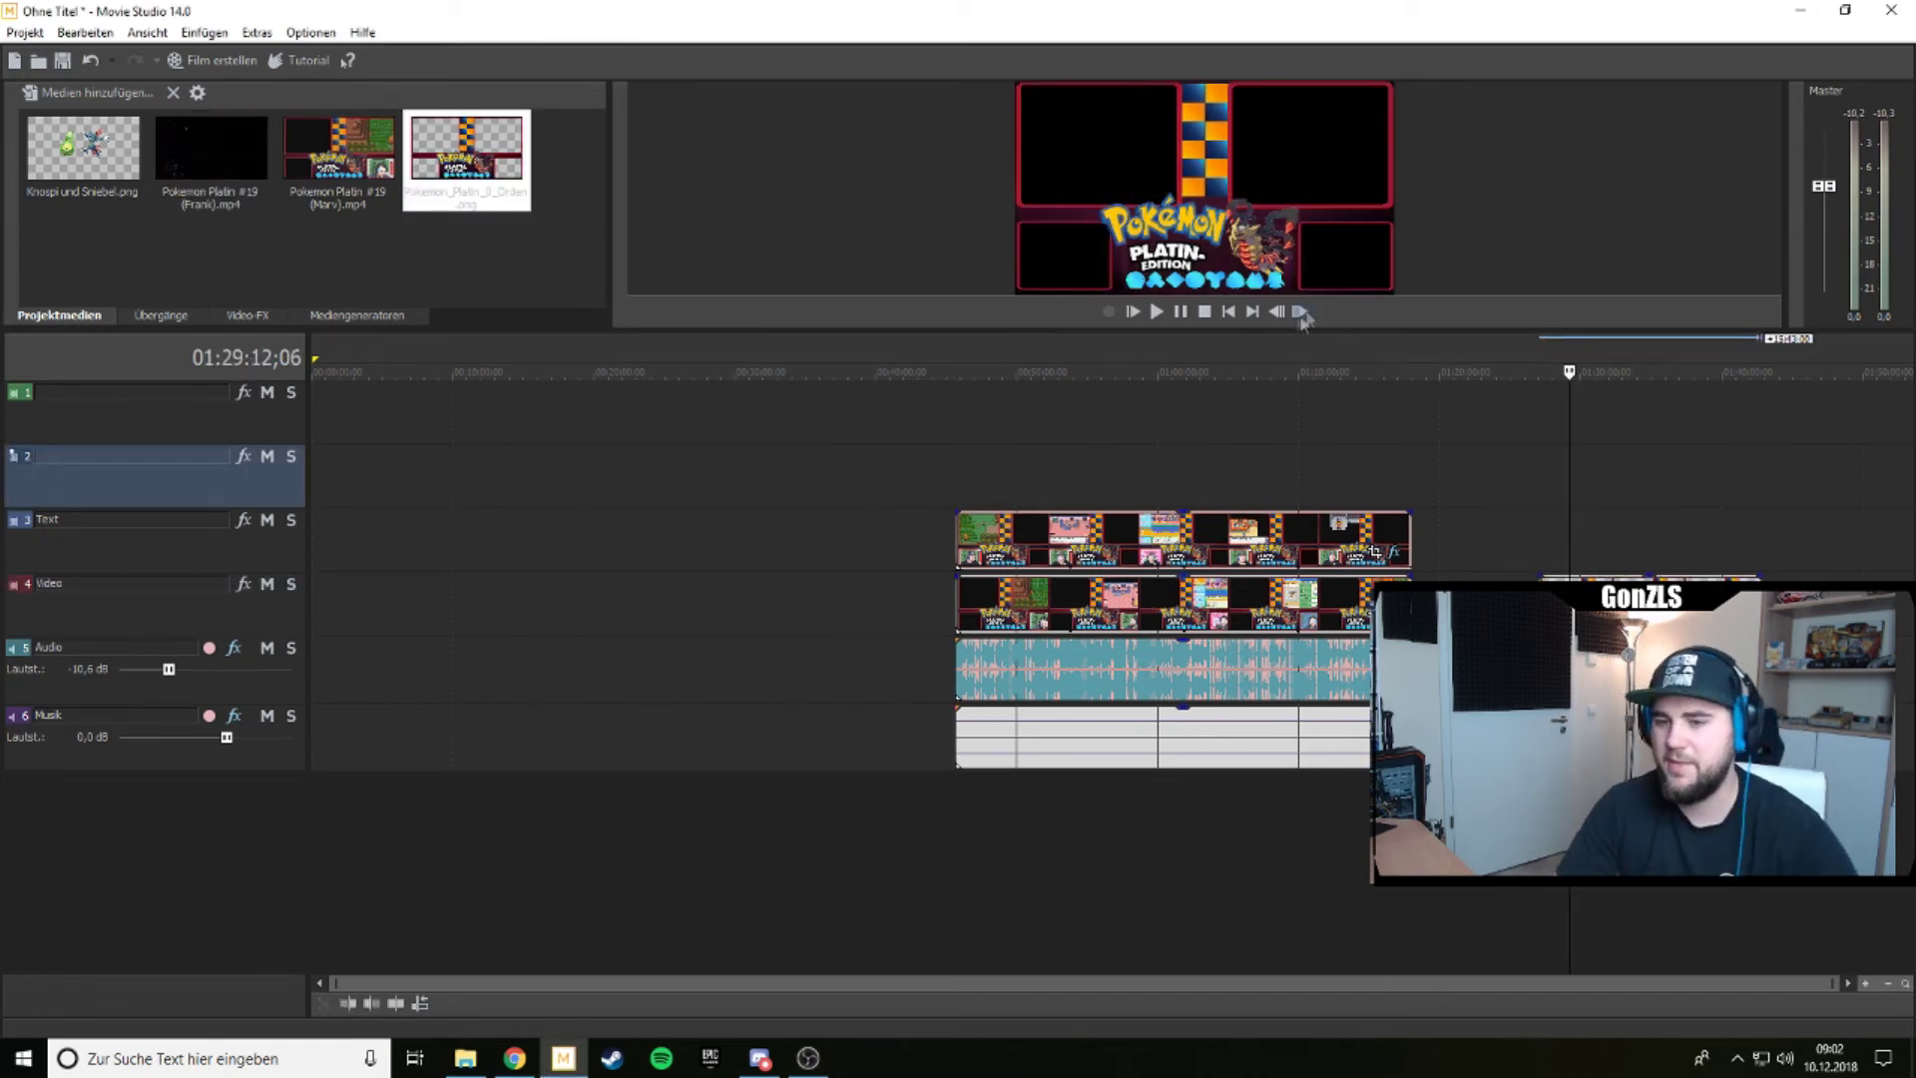
drag(1290, 332, 998, 735)
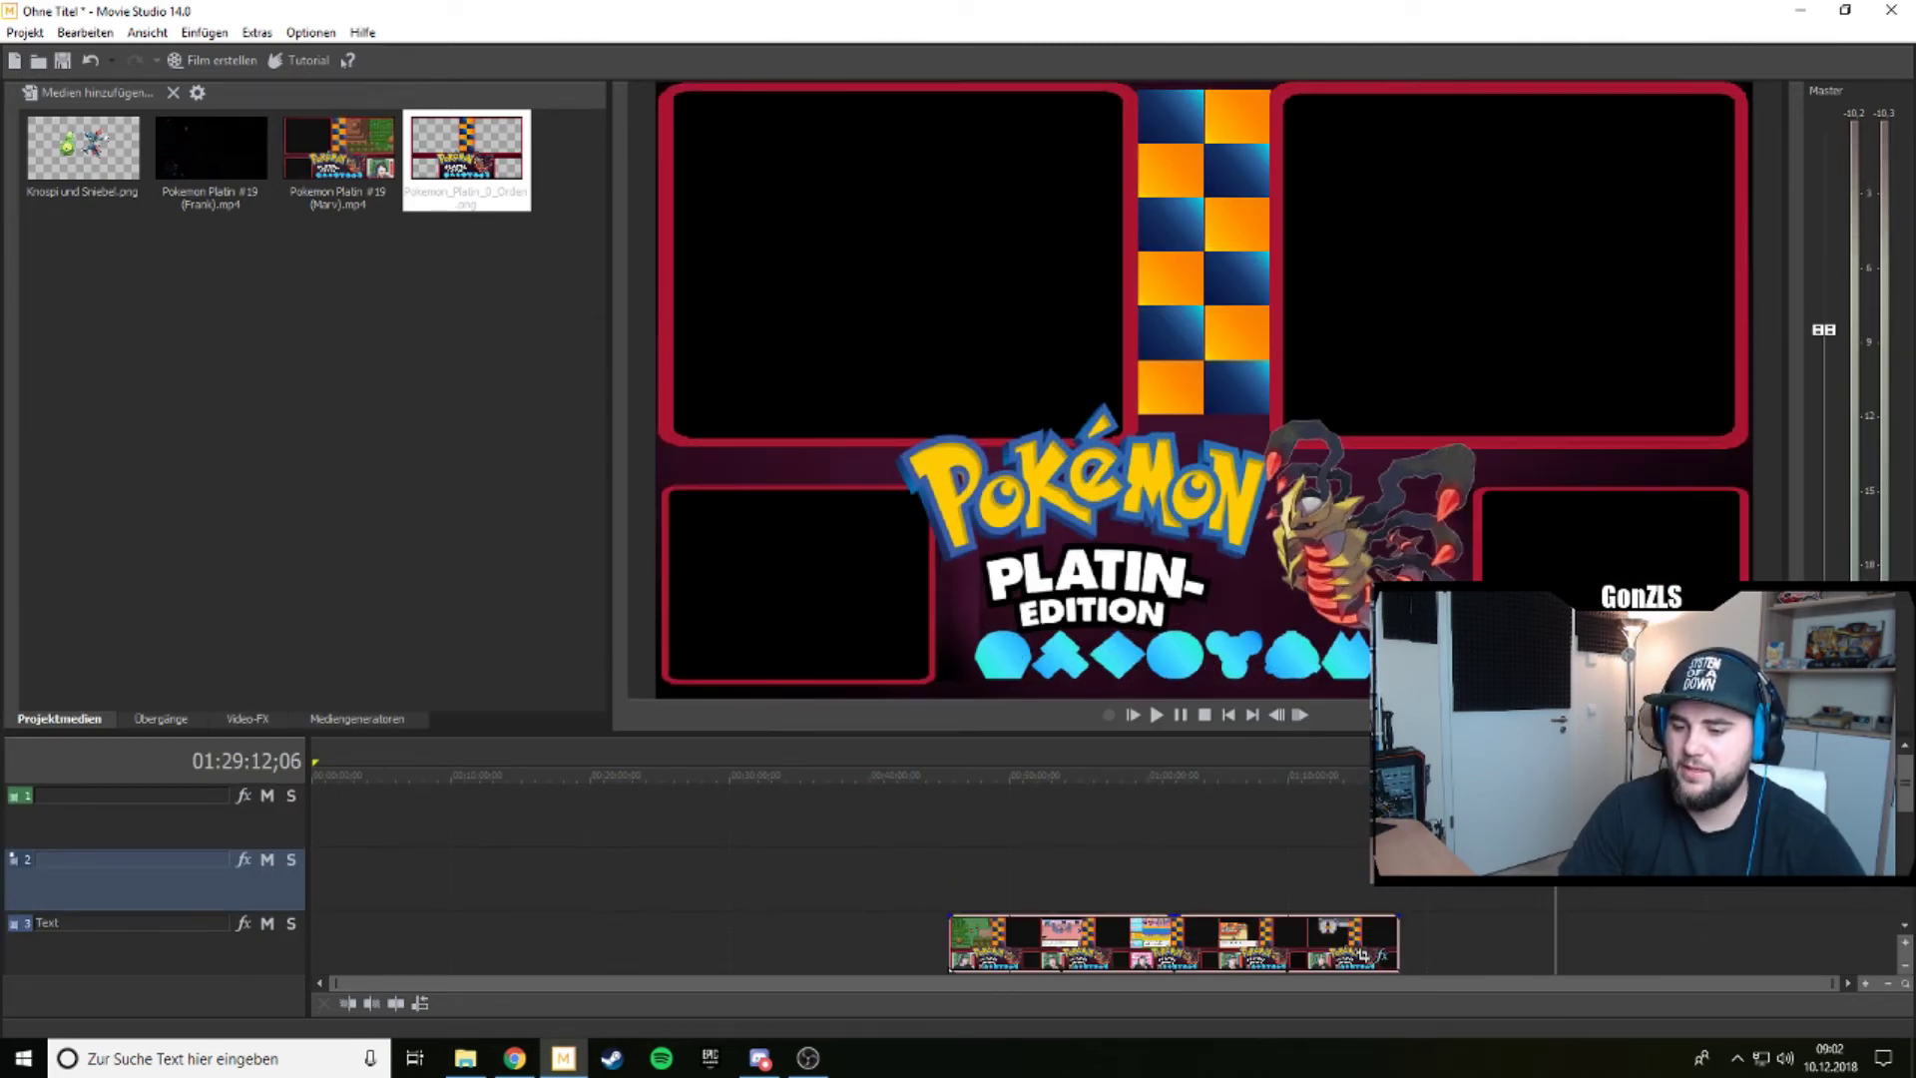
drag(1362, 734, 1359, 431)
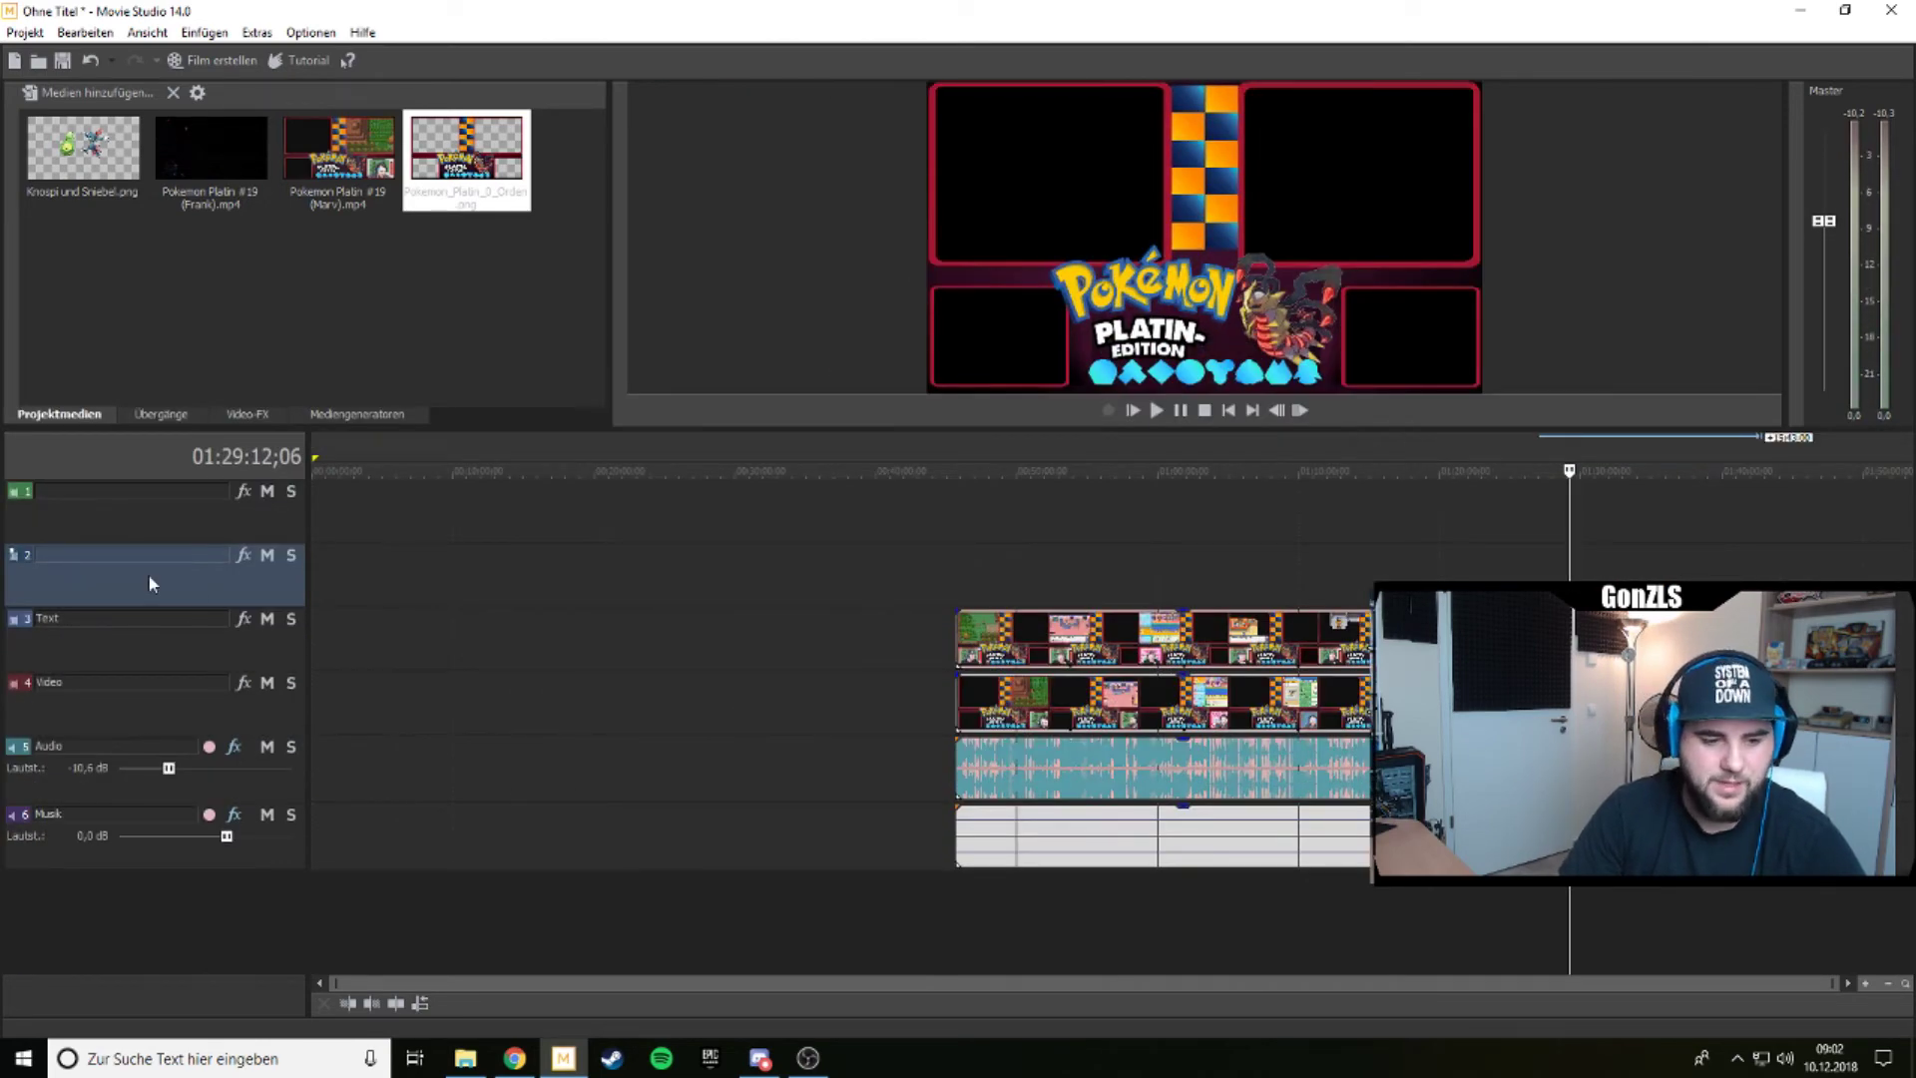
Move the overlay image to track 2 above the recordings and stretch it to cover them from start to end.
drag(467, 160, 1135, 576)
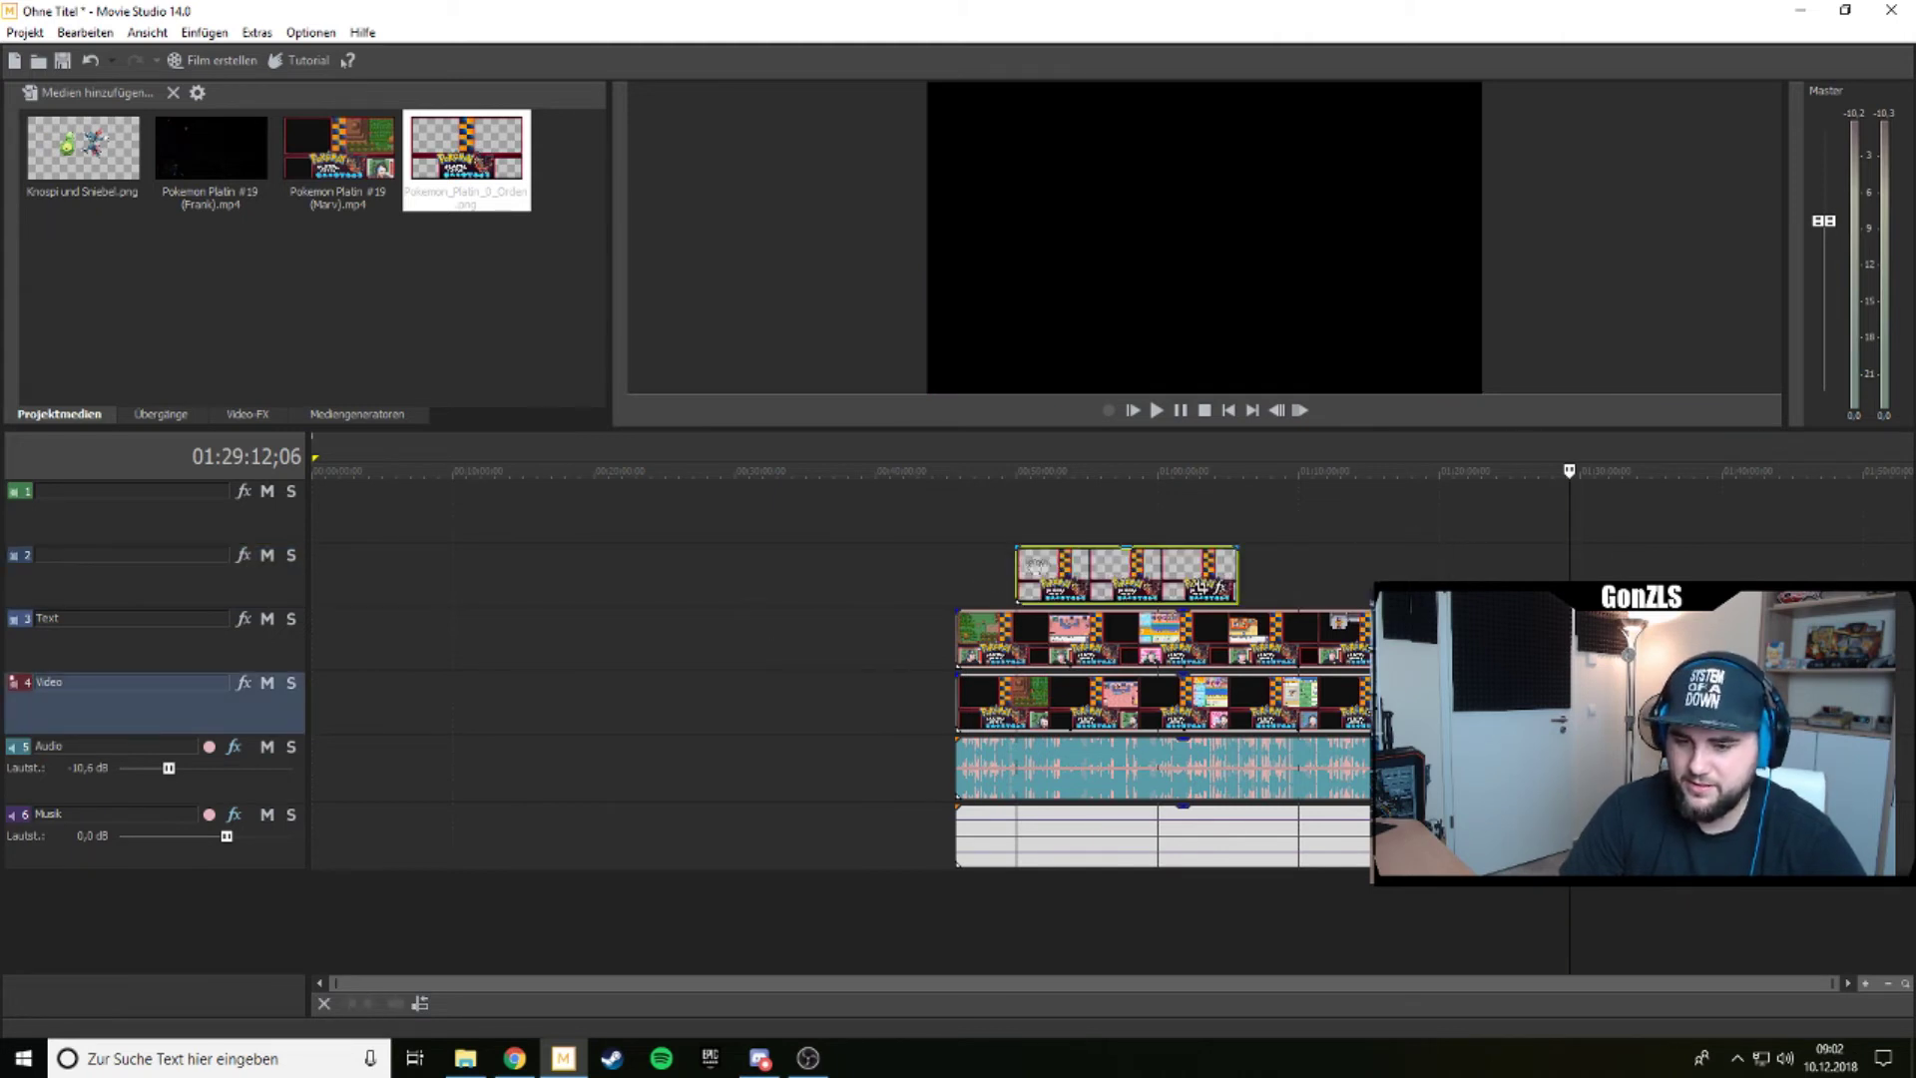
drag(1016, 569, 957, 569)
drag(1236, 571, 1419, 571)
click(1302, 517)
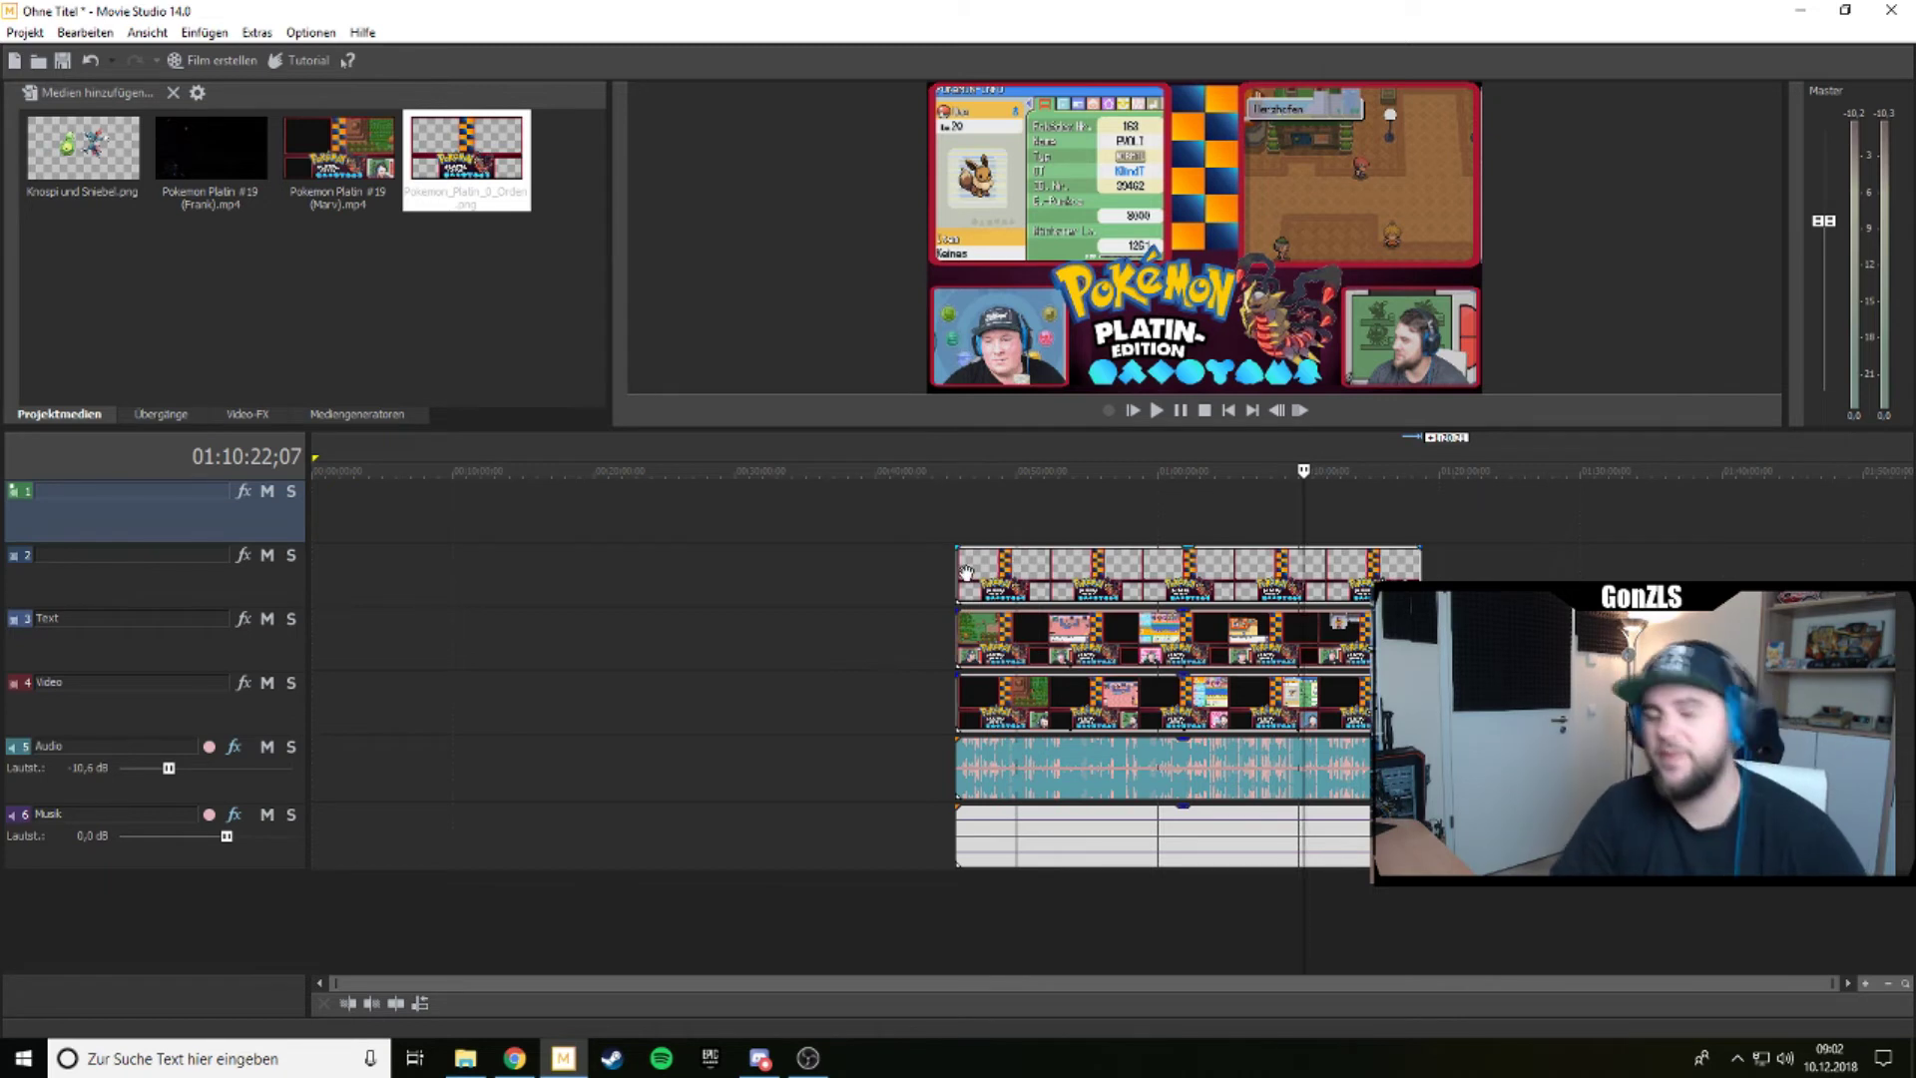
Shorten the overlay image on track 2 to end at 01:00:32;17 and place a copy of it just behind it.
drag(1418, 571, 1058, 564)
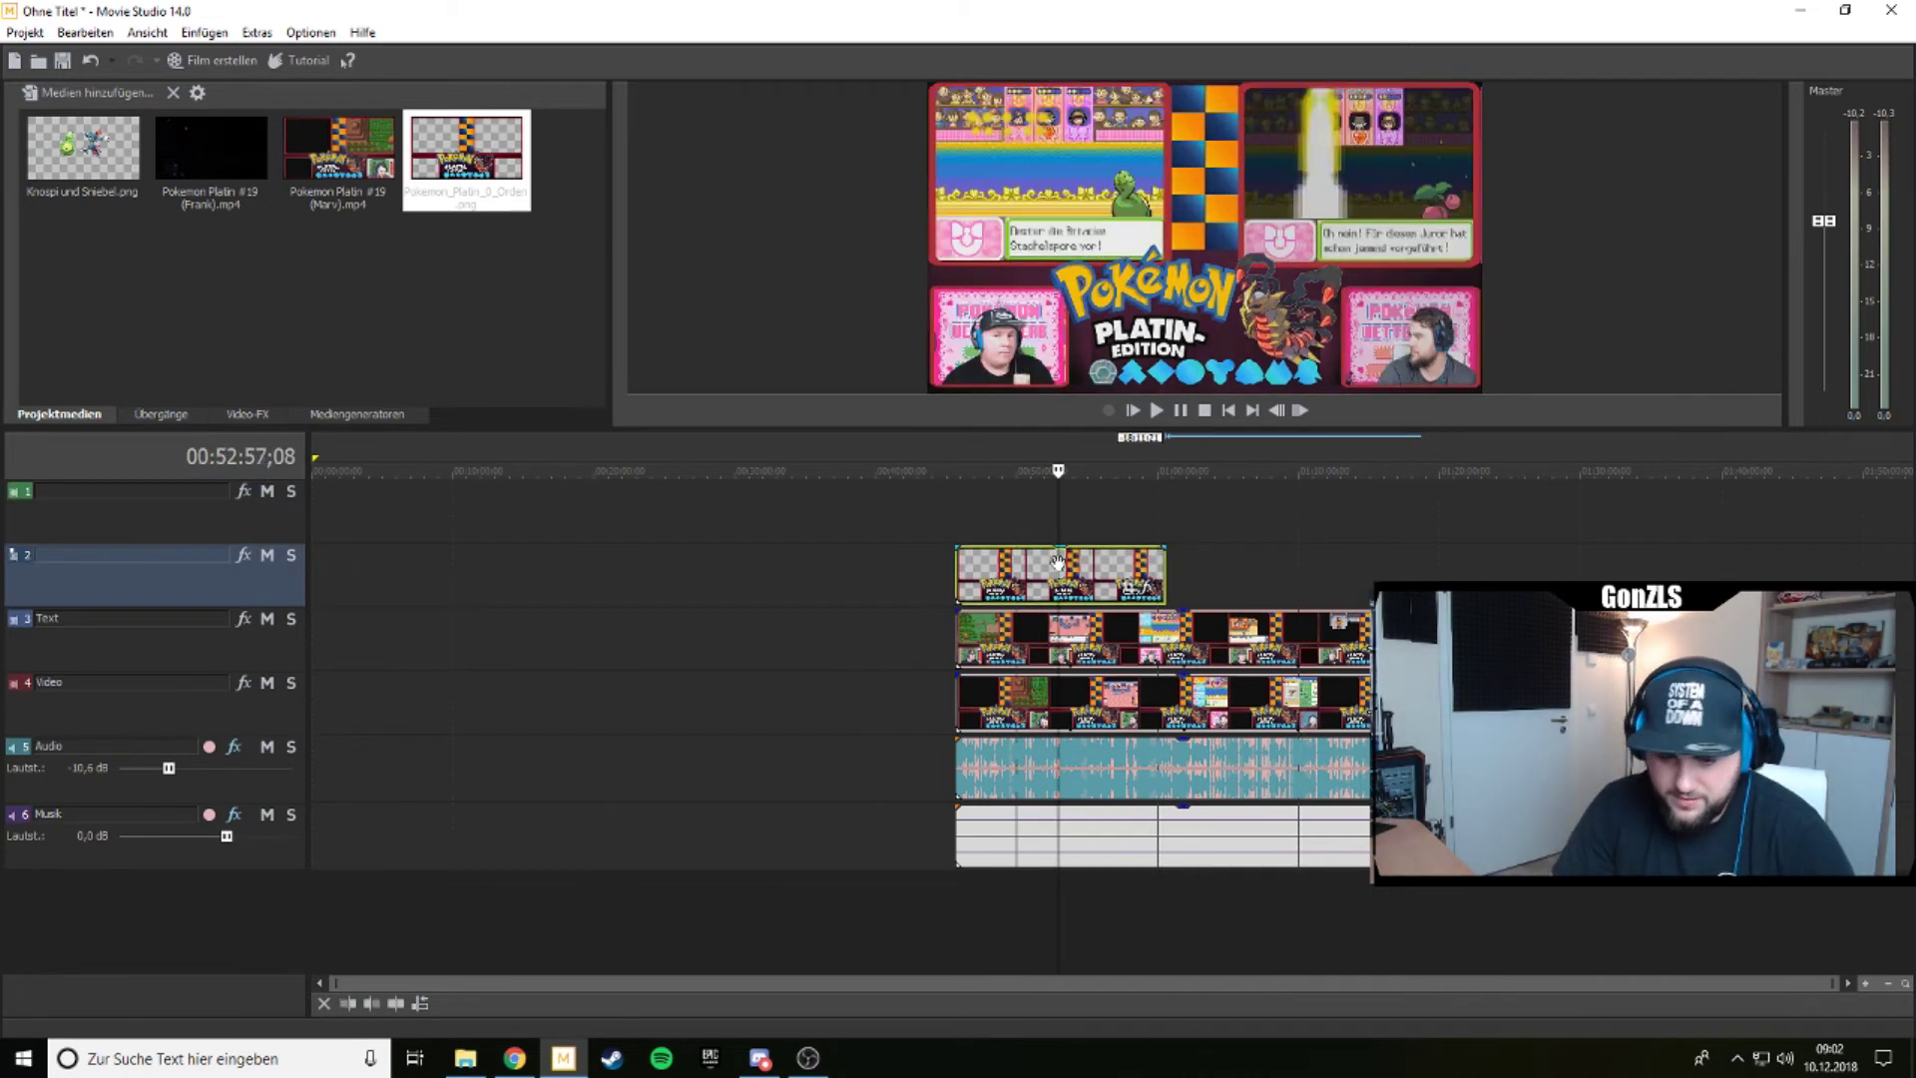
click(1198, 567)
key(ctrl+v)
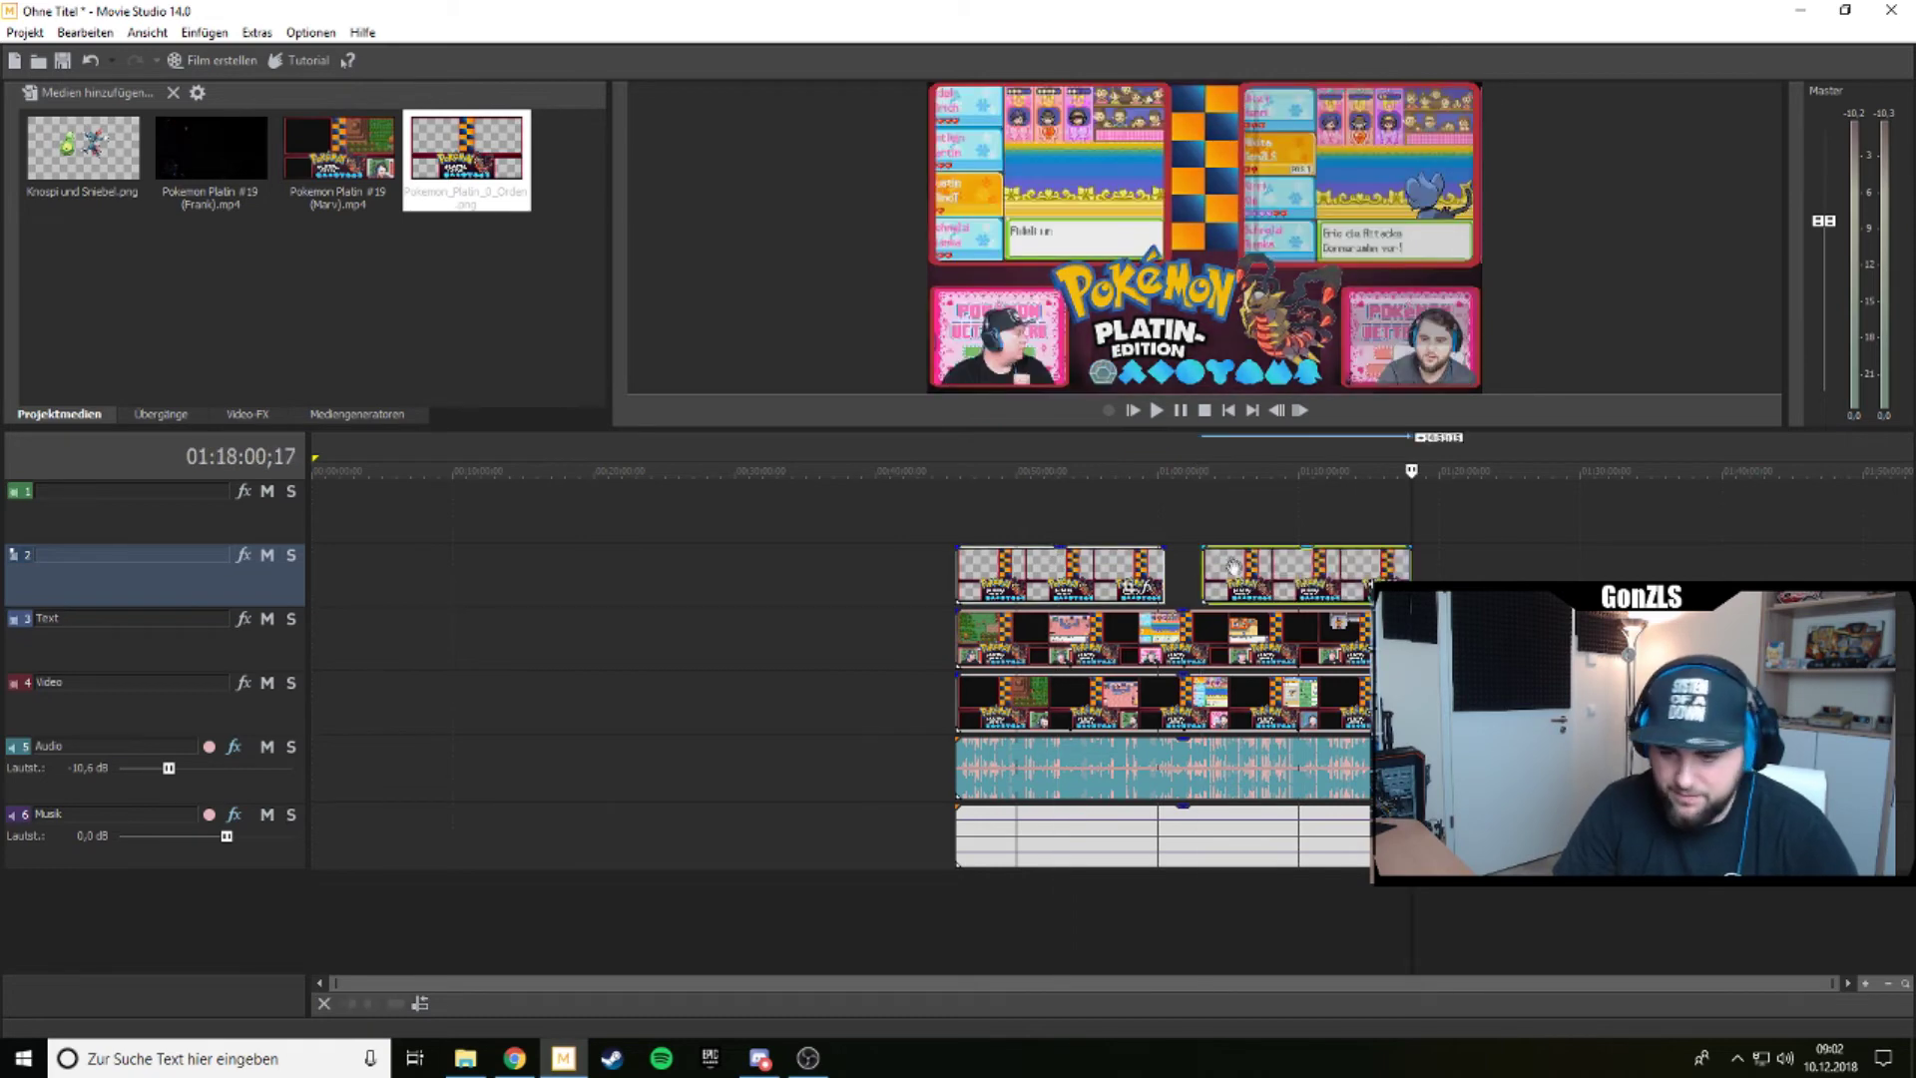
drag(1222, 574, 1189, 576)
click(1163, 531)
scroll(1164, 531, up, 5)
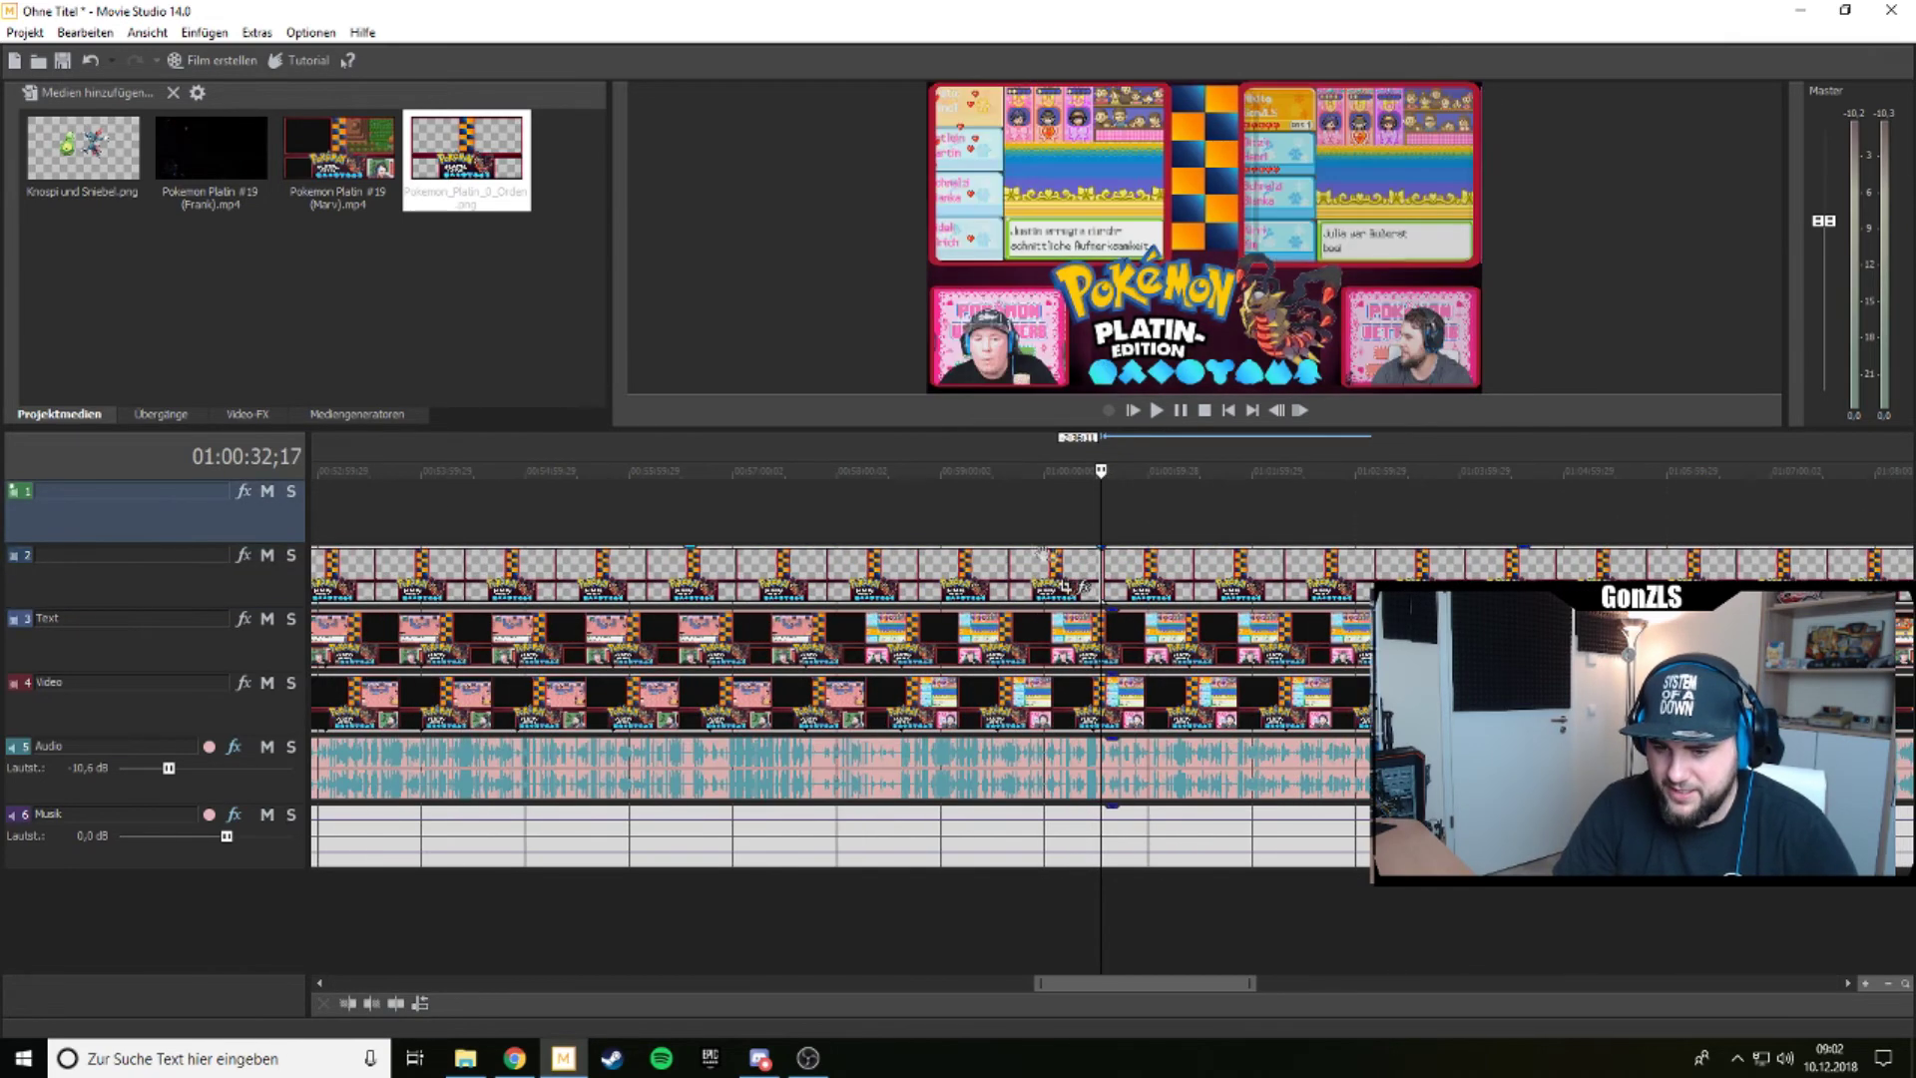
click(1078, 569)
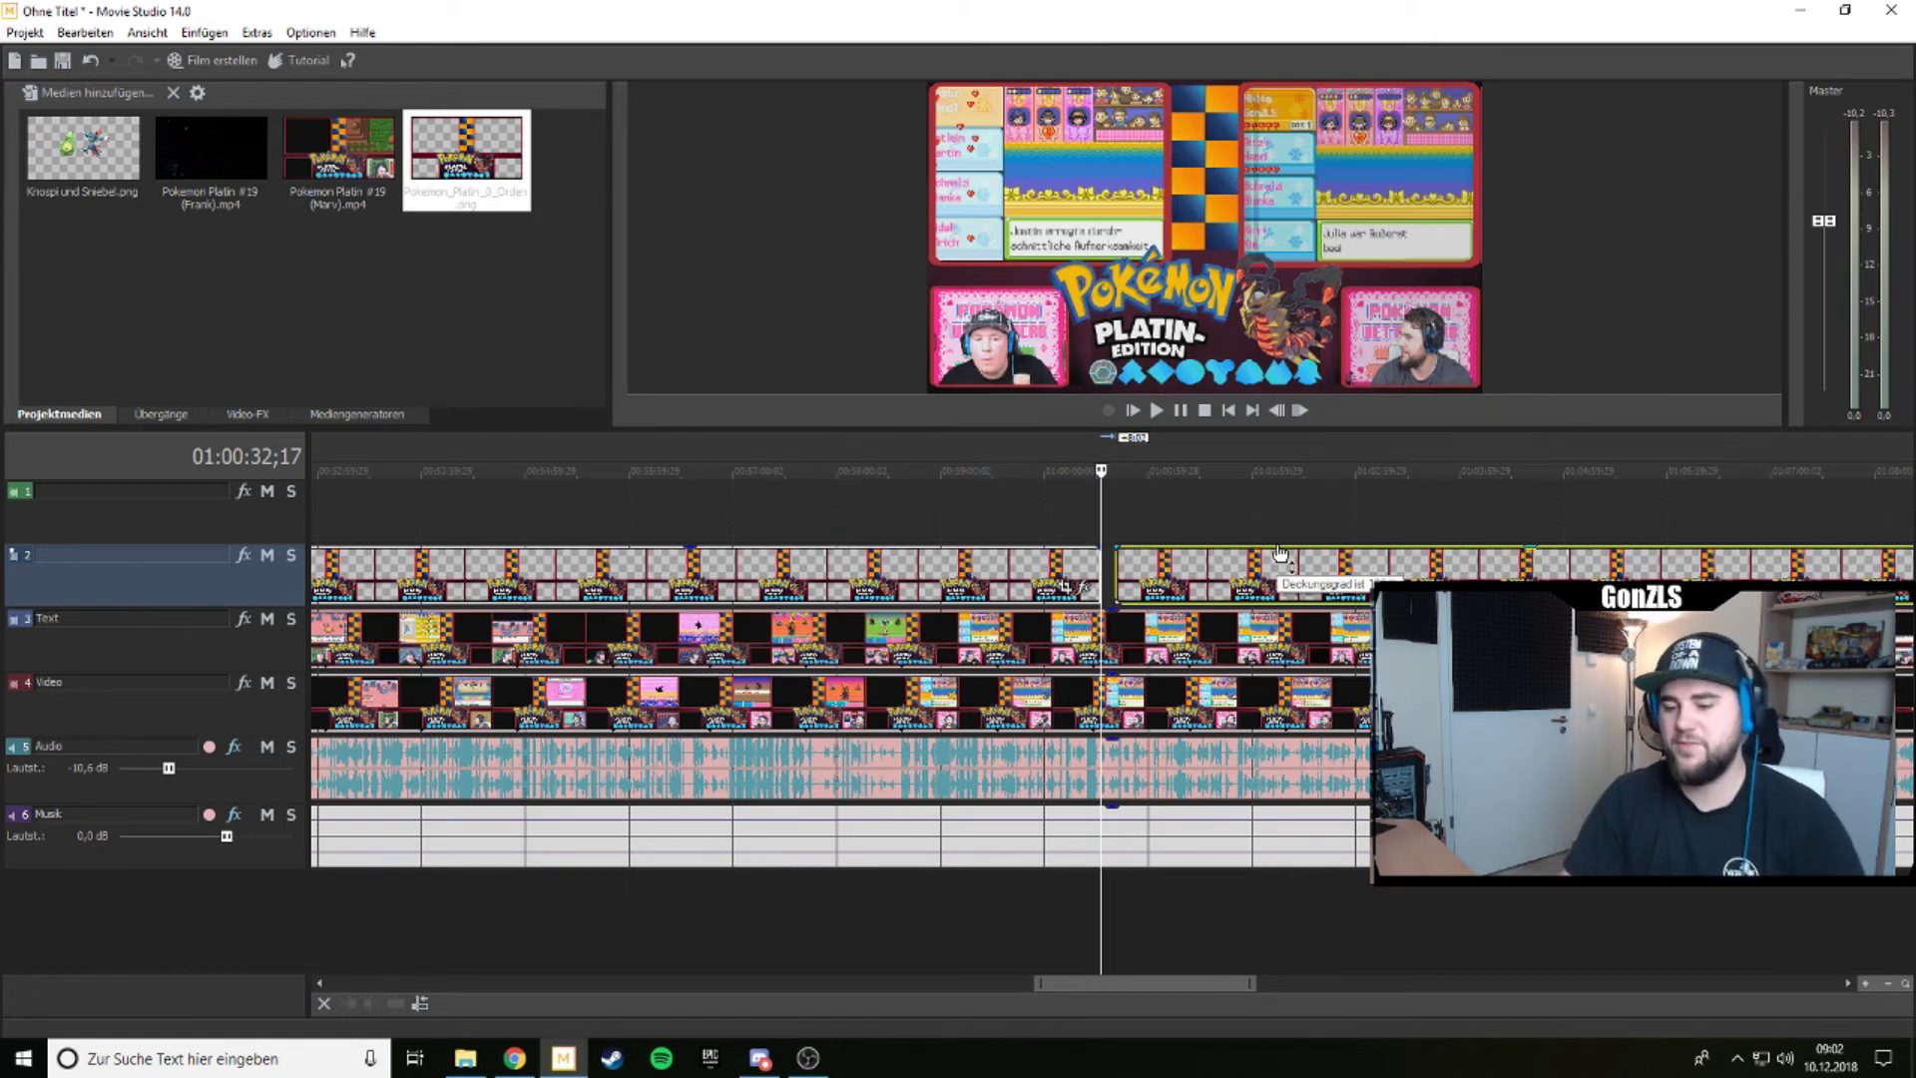
Delete the copied overlay image from track 2, keeping only the shortened first one.
scroll(1281, 553, down, 8)
click(1235, 569)
key(Delete)
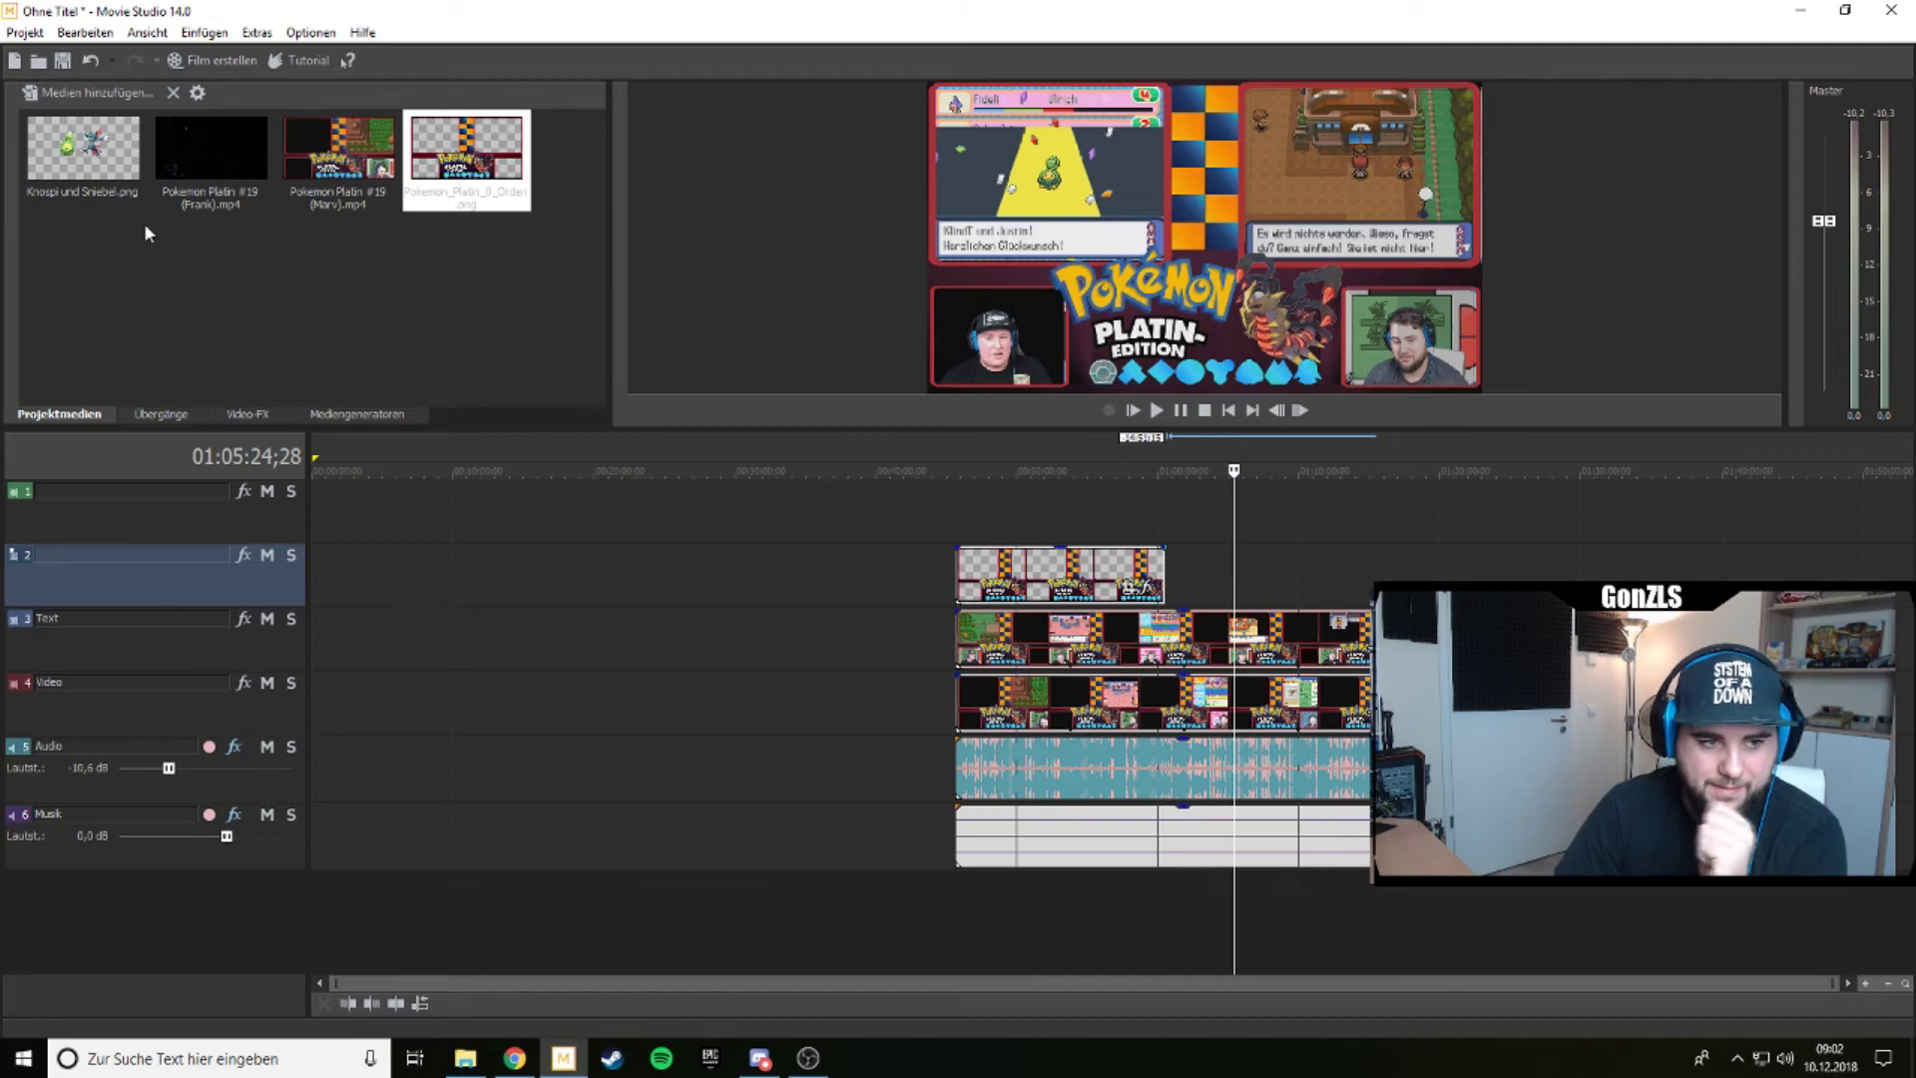
Open the Knospi und Sniebel image from the Pokemon Platin folder in the photo viewer to inspect its two figures.
click(459, 1062)
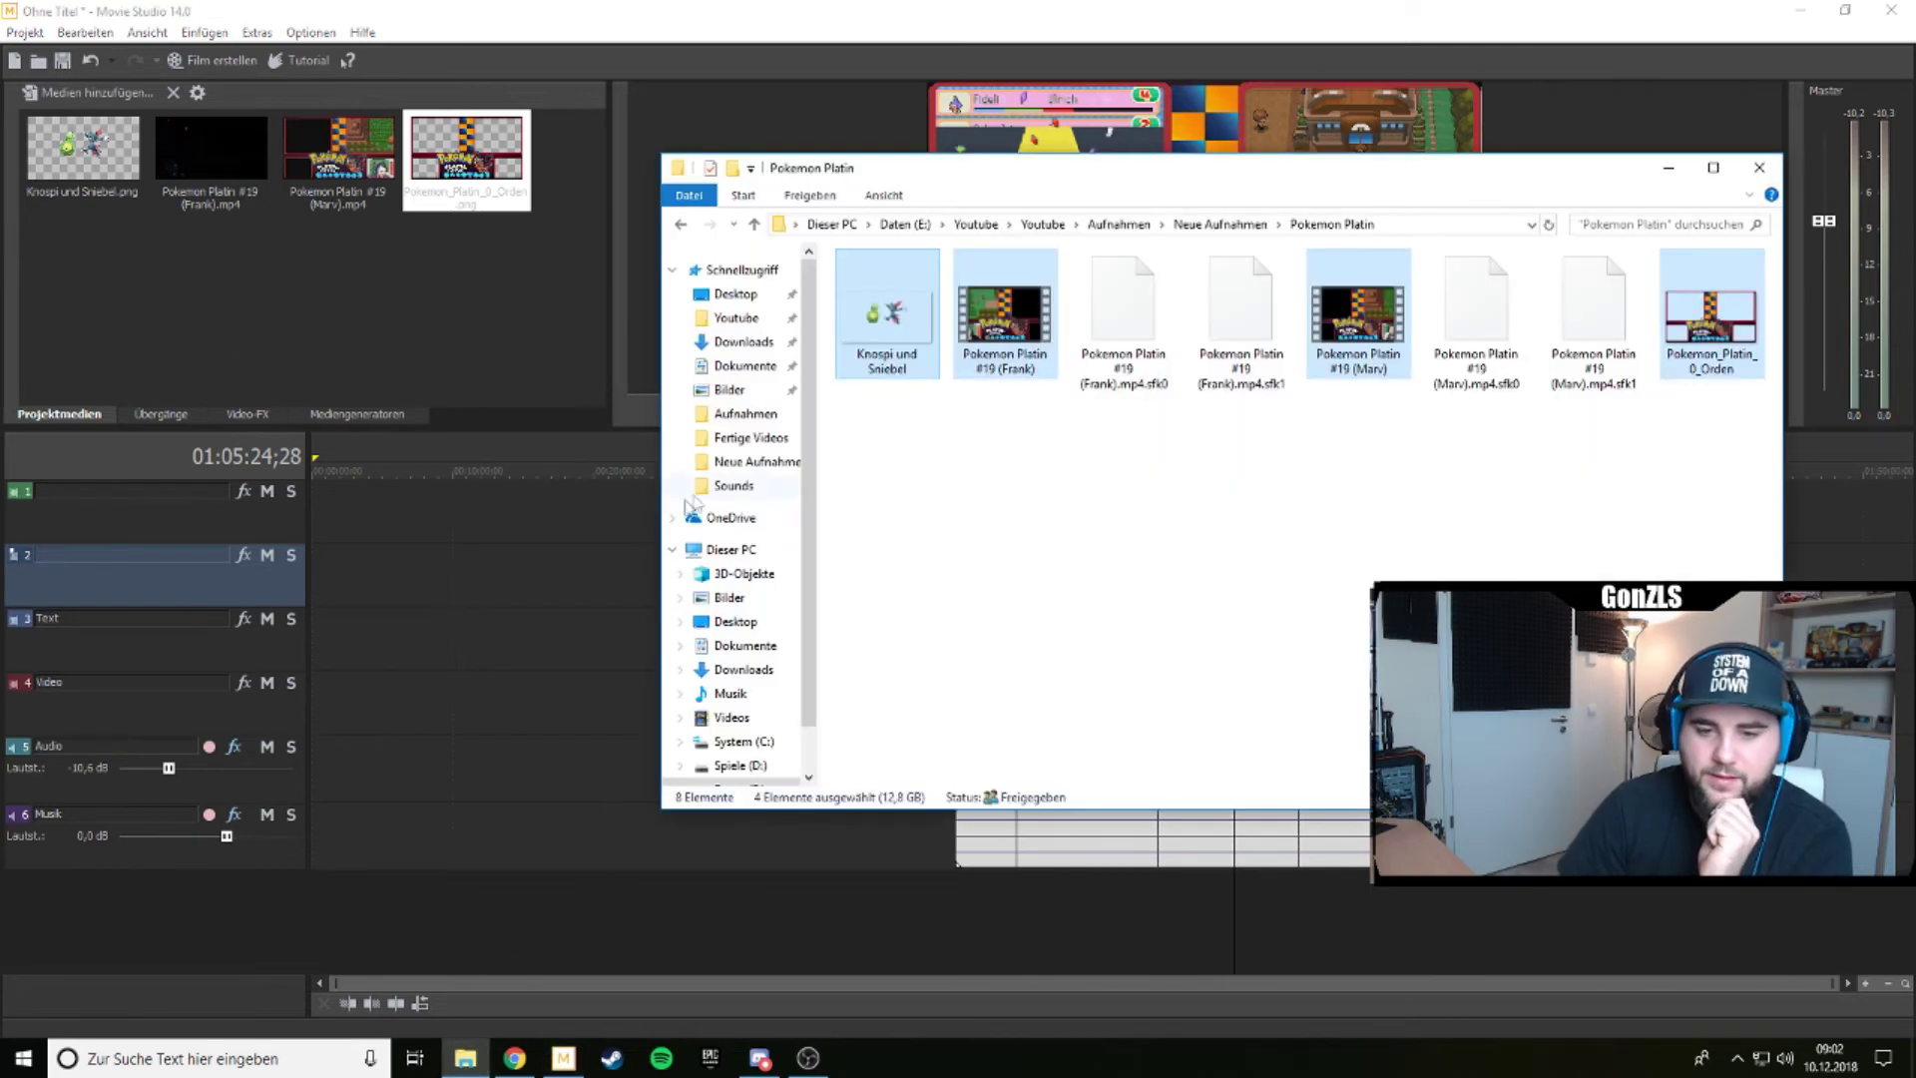
double_click(896, 315)
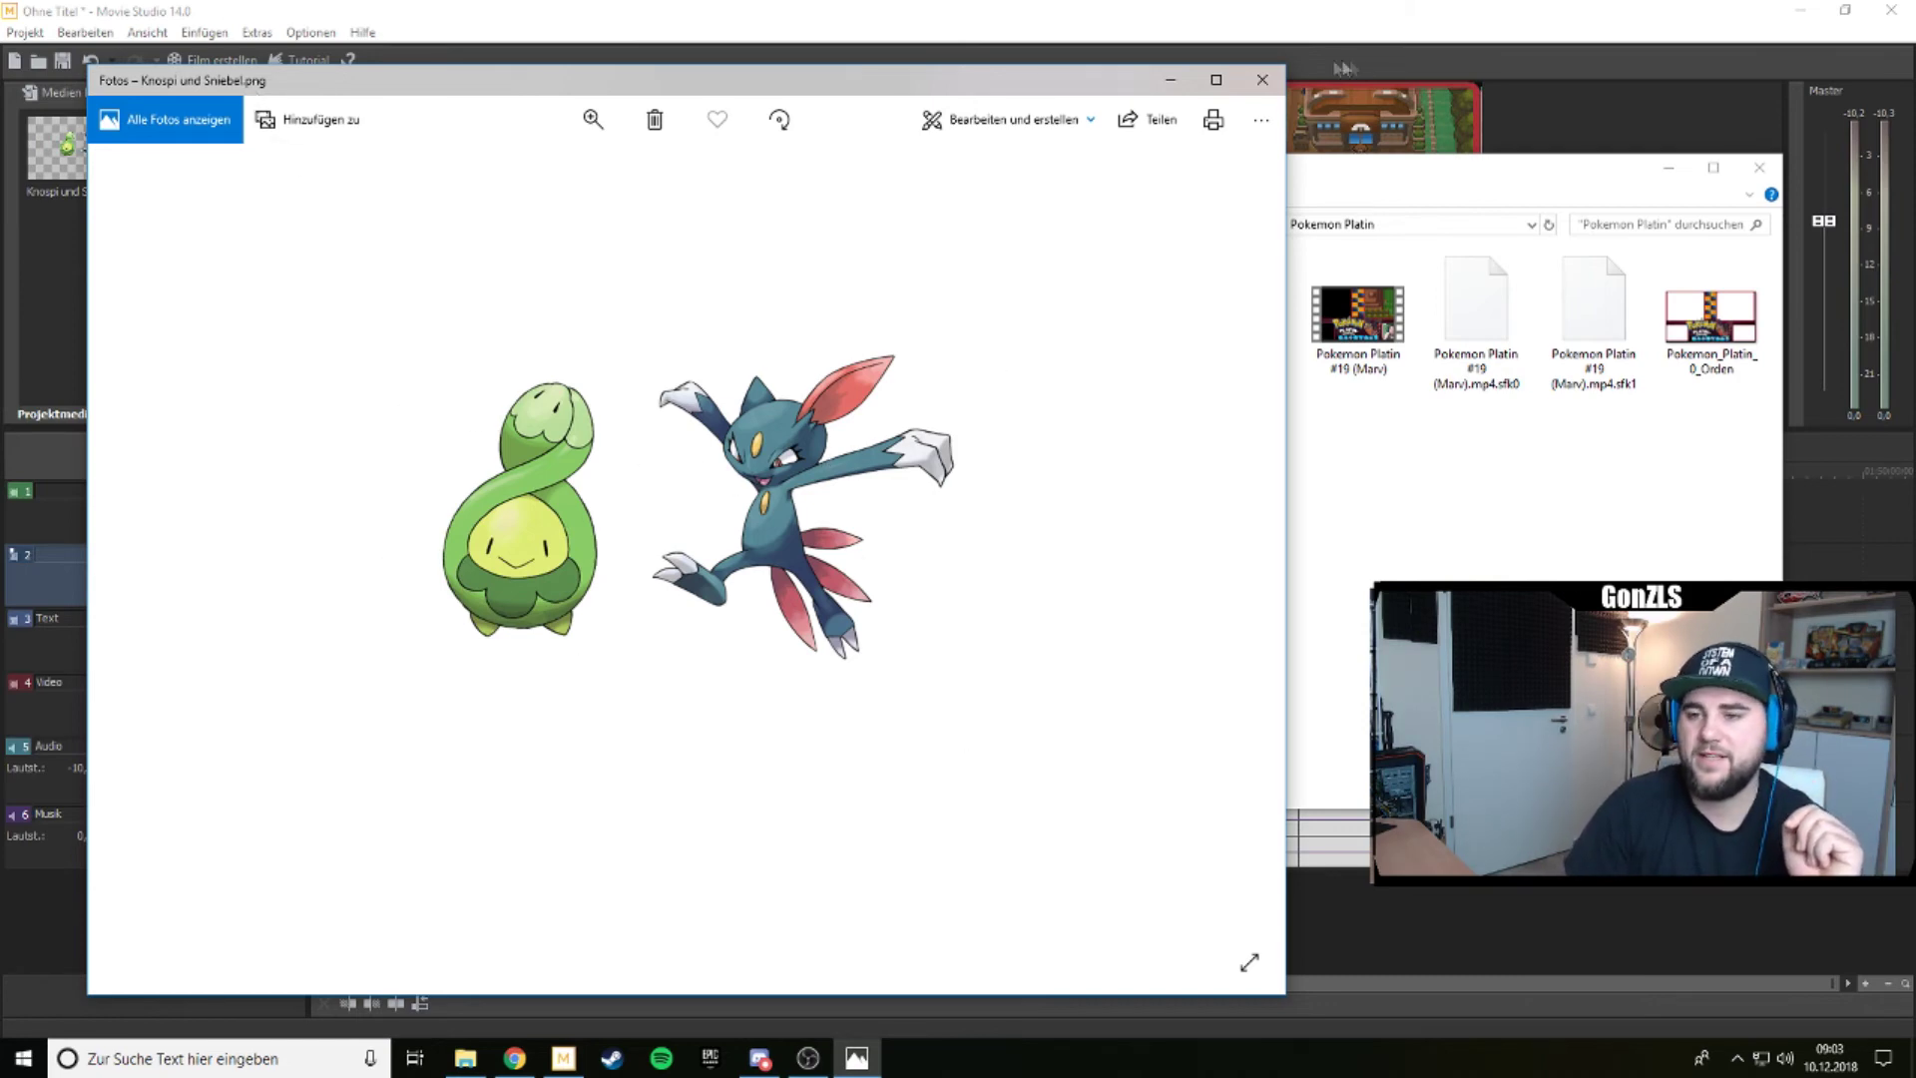
click(1262, 80)
click(1759, 168)
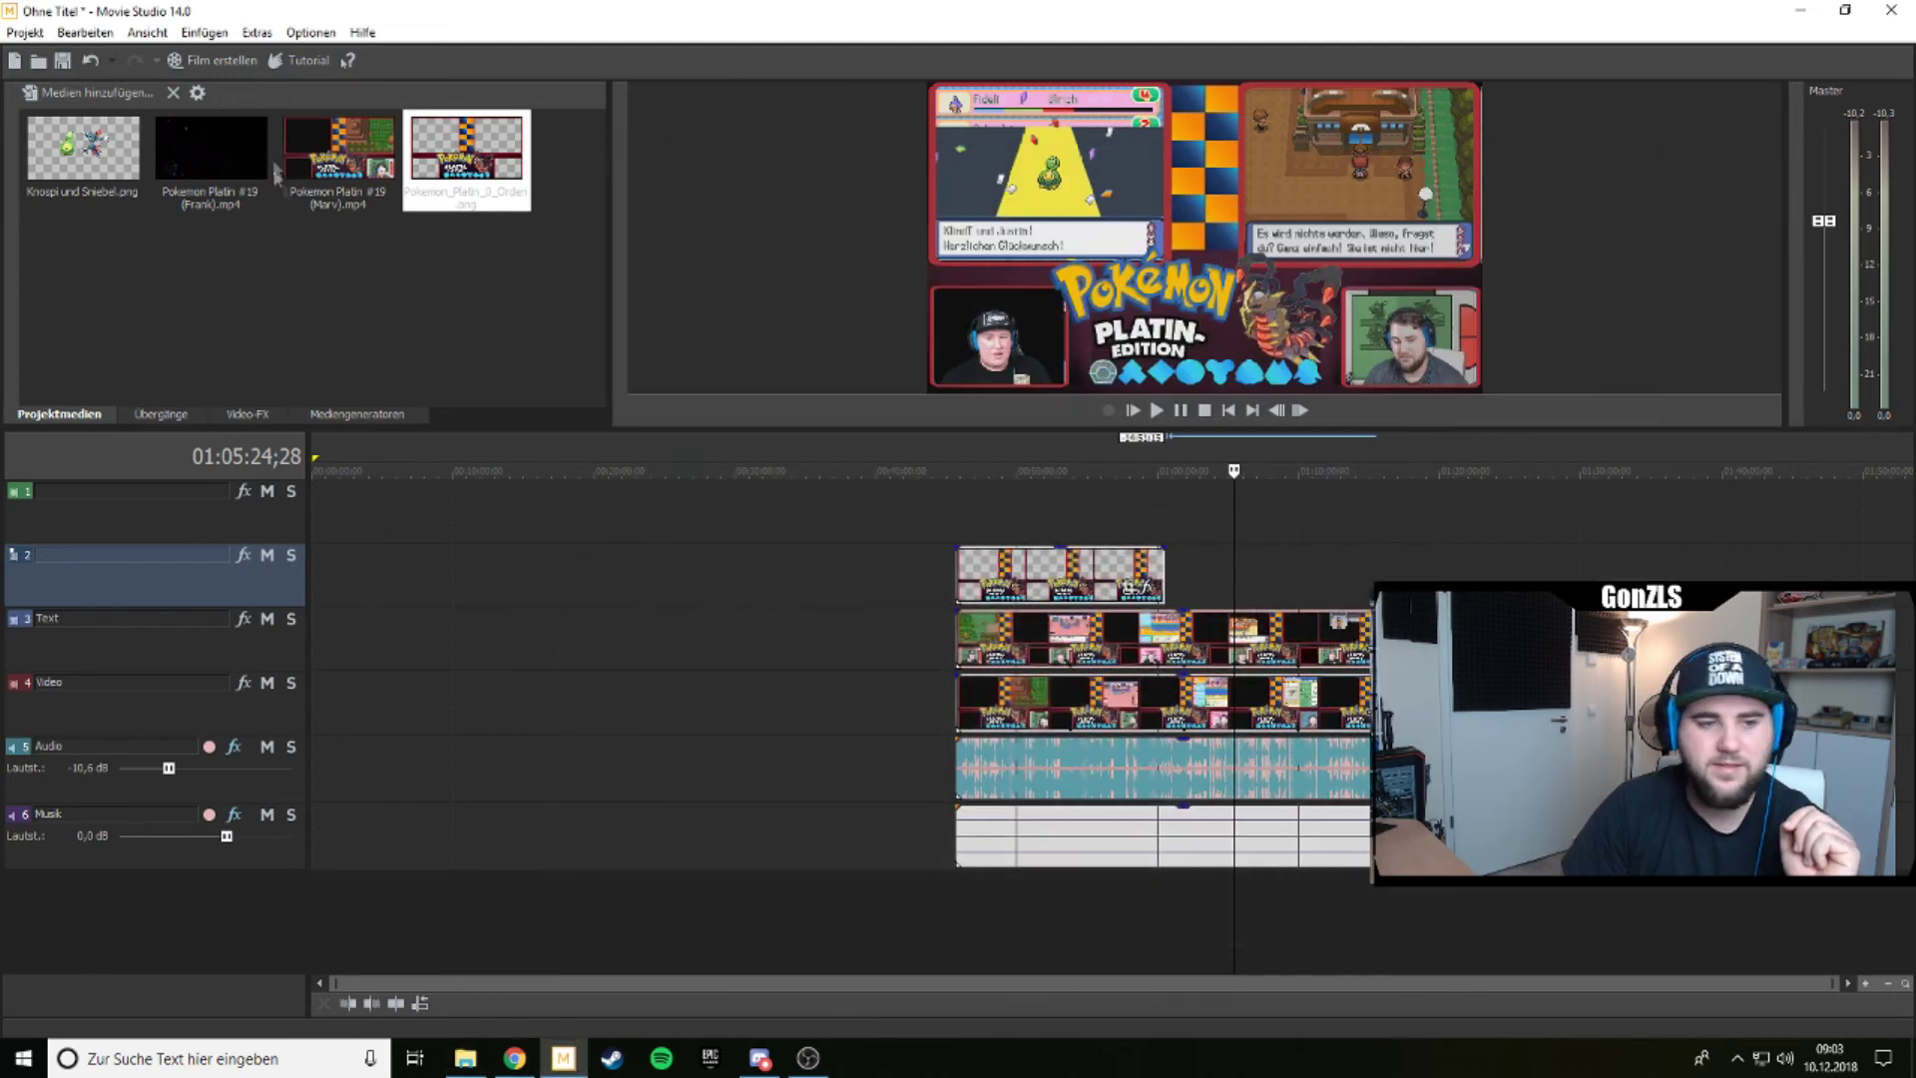
Place Knospi und Sniebel.png on track 1 near the start of the recordings and stretch it to about one minute.
drag(83, 149, 915, 493)
click(987, 514)
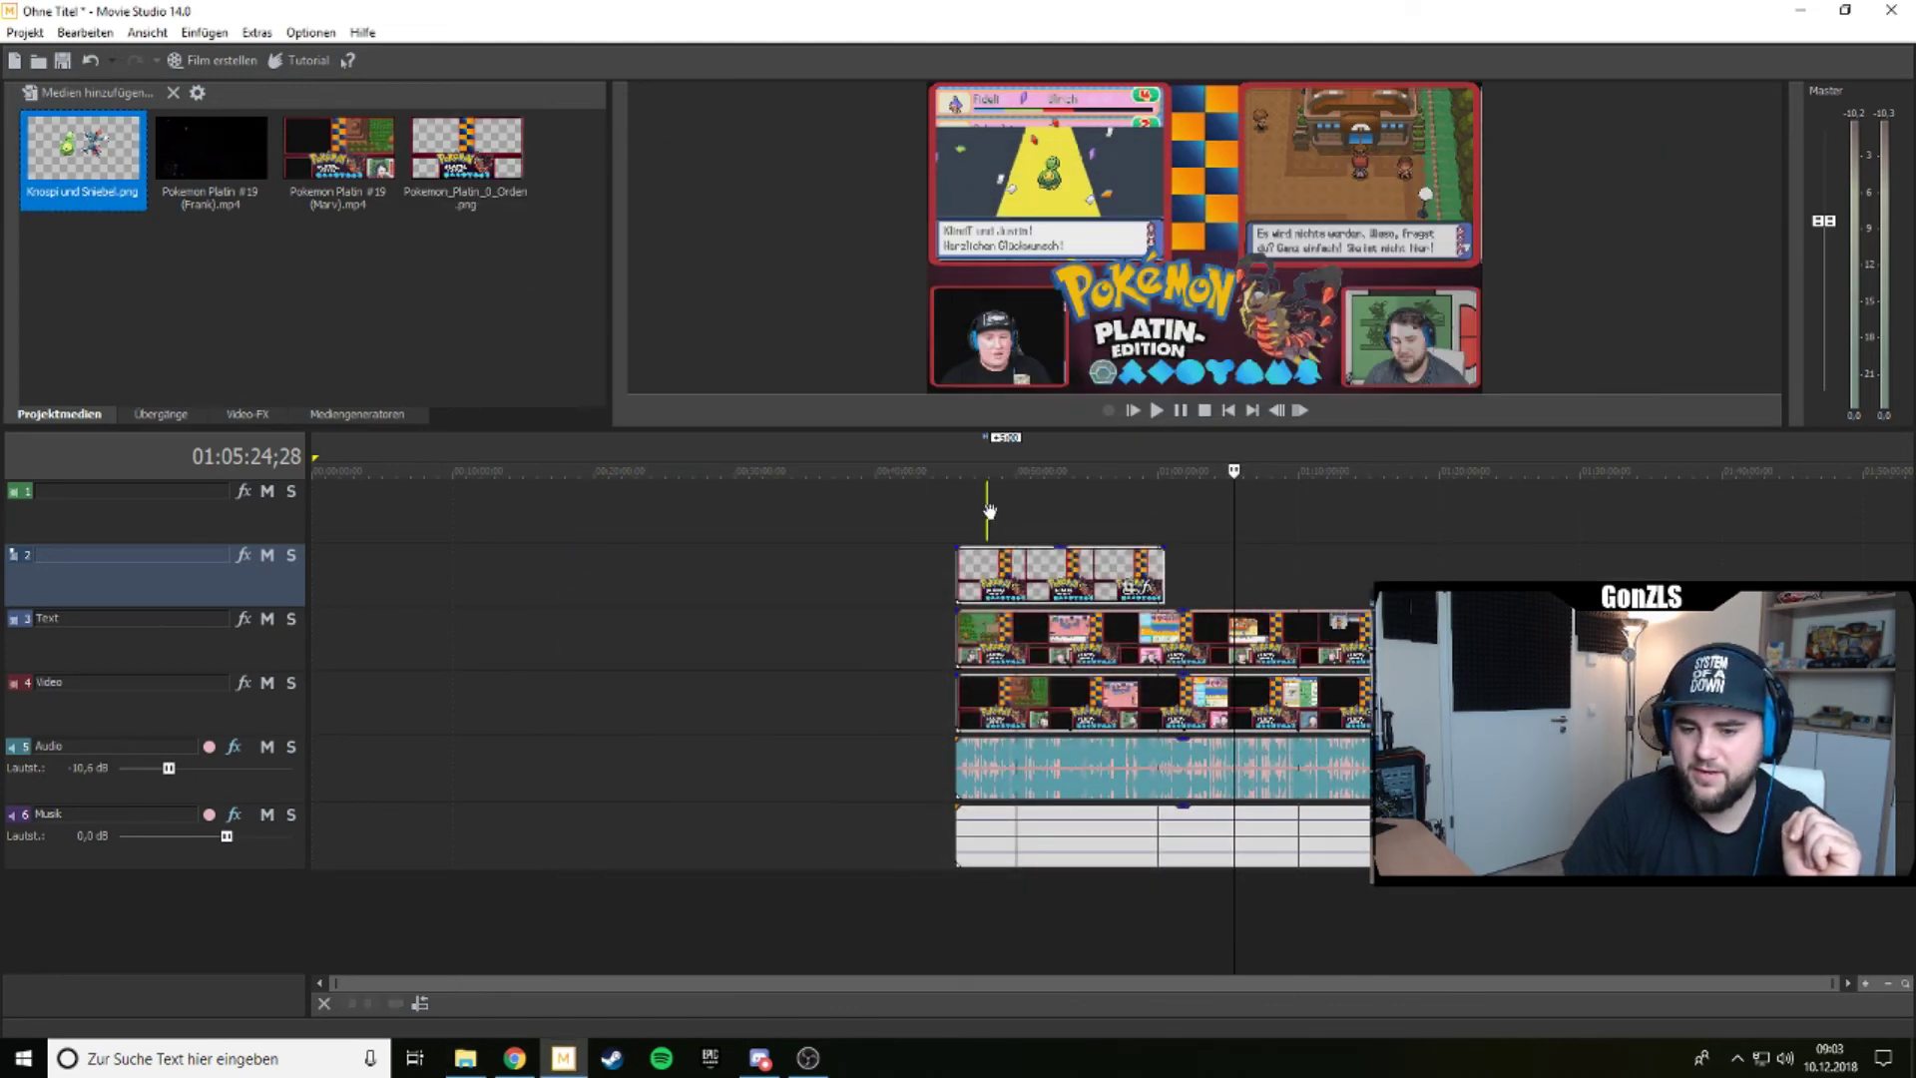
mouse_move(986, 512)
mouse_down()
mouse_move(1002, 515)
mouse_move(590, 504)
mouse_move(683, 494)
mouse_up()
scroll(911, 509, up, 5)
scroll(856, 536, up, 3)
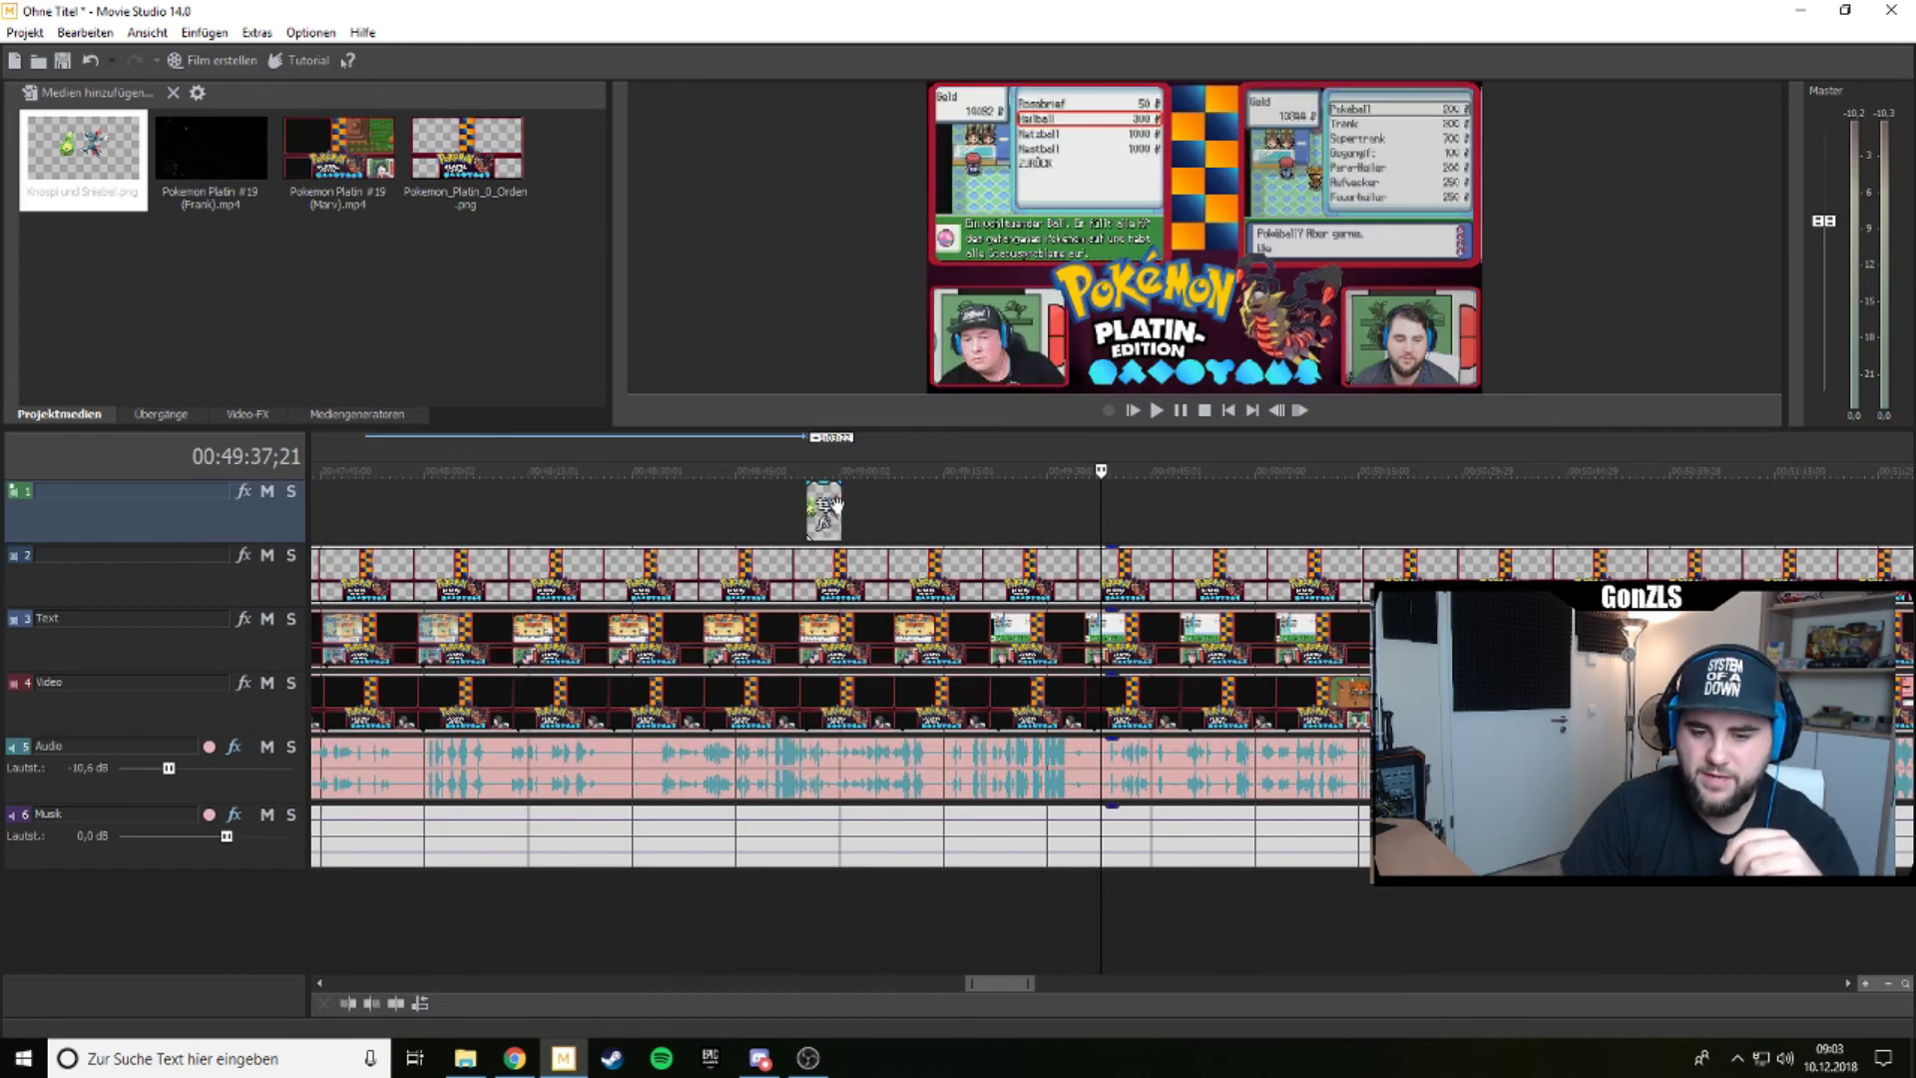
drag(841, 509, 1211, 517)
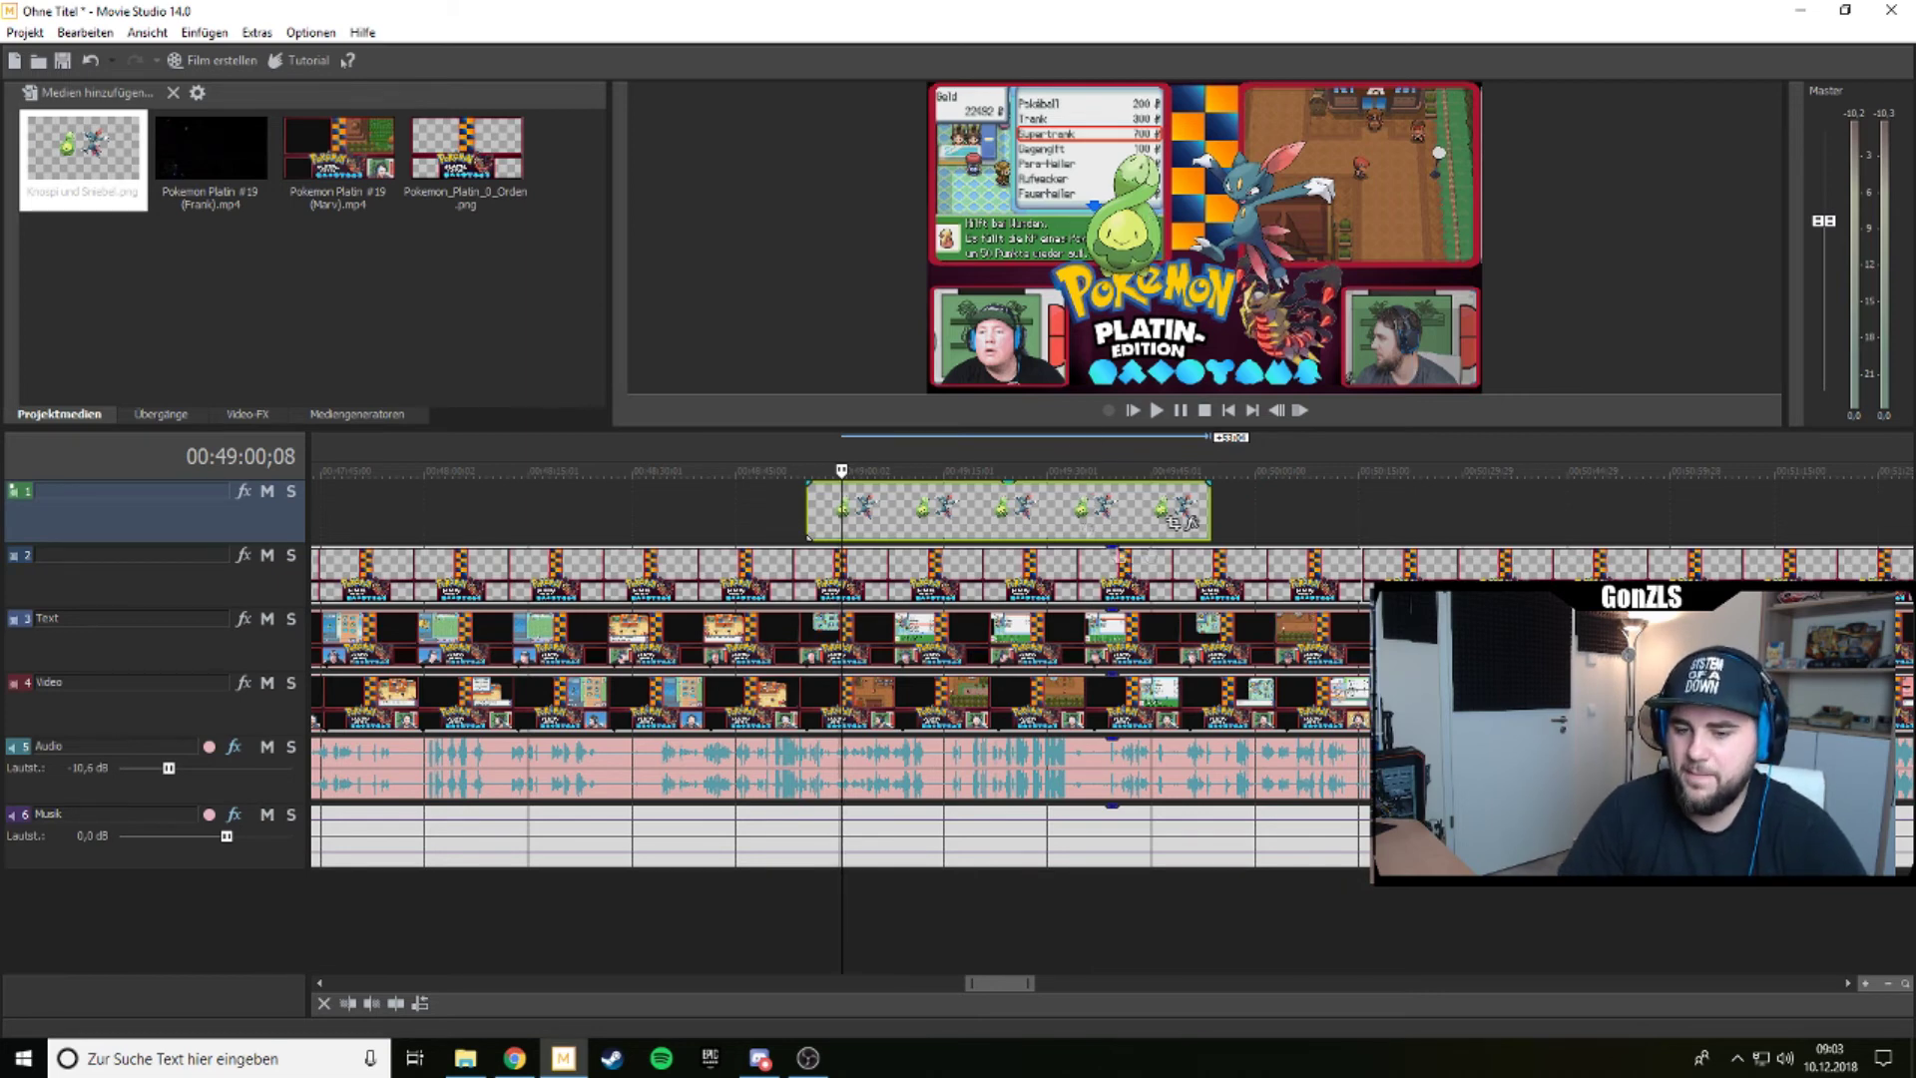
Open Panorama/Cropping for the Knospi und Sniebel clip and enlarge the crop frame to shrink the two figures.
click(1175, 529)
drag(938, 240, 860, 368)
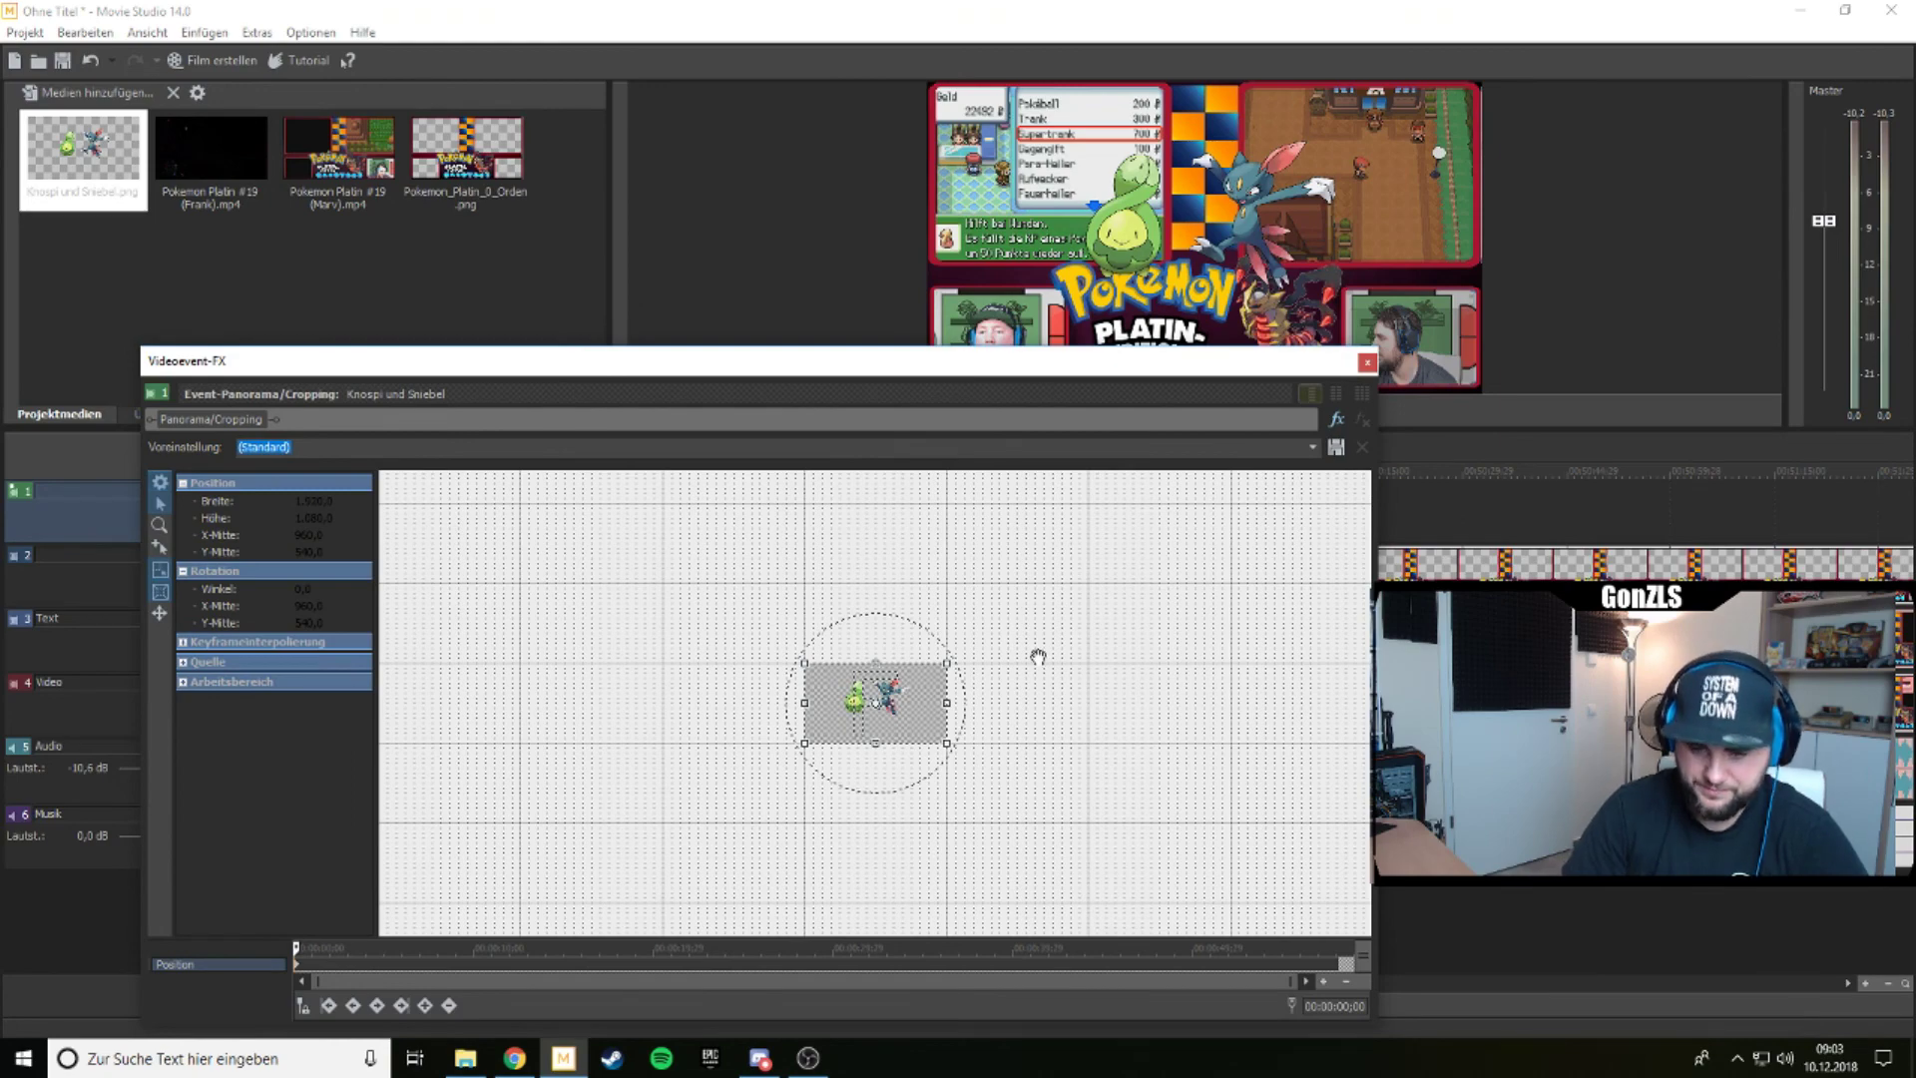
scroll(1038, 657, up, 3)
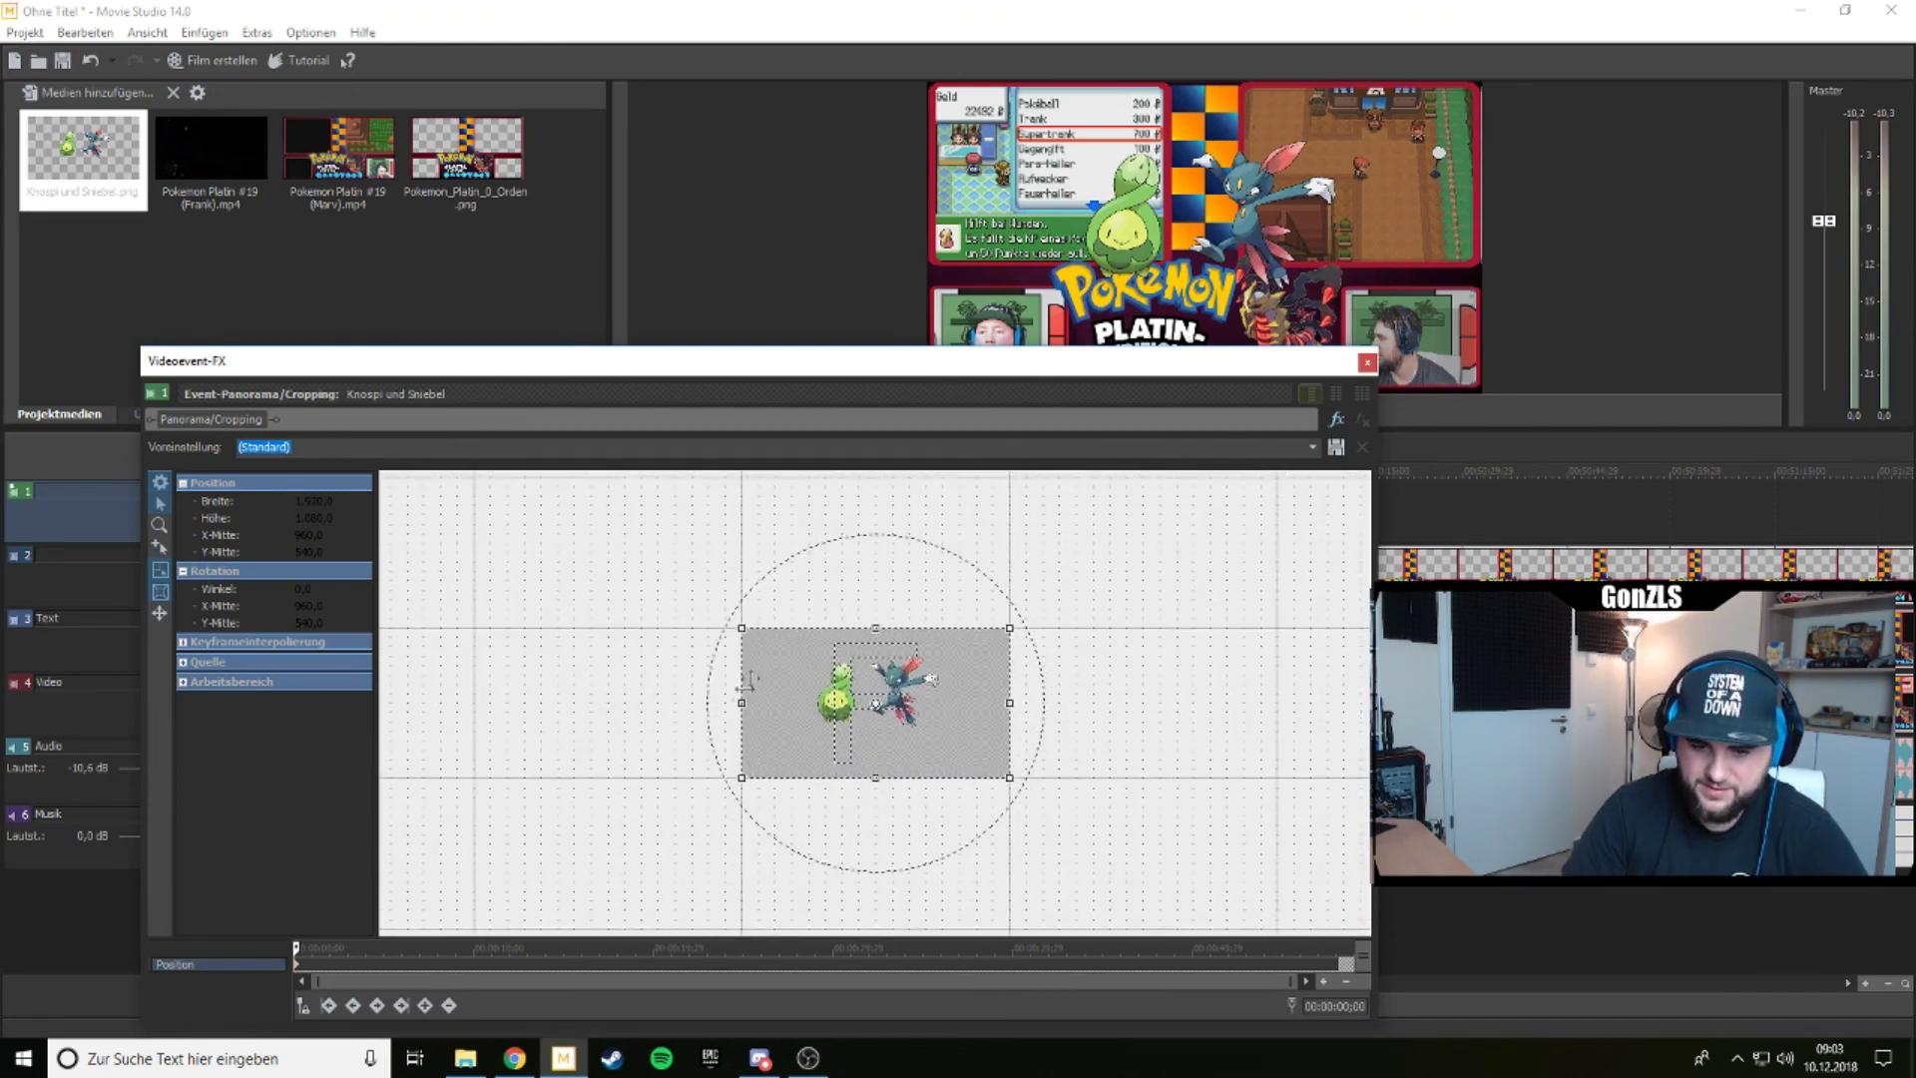
drag(1010, 629, 1211, 519)
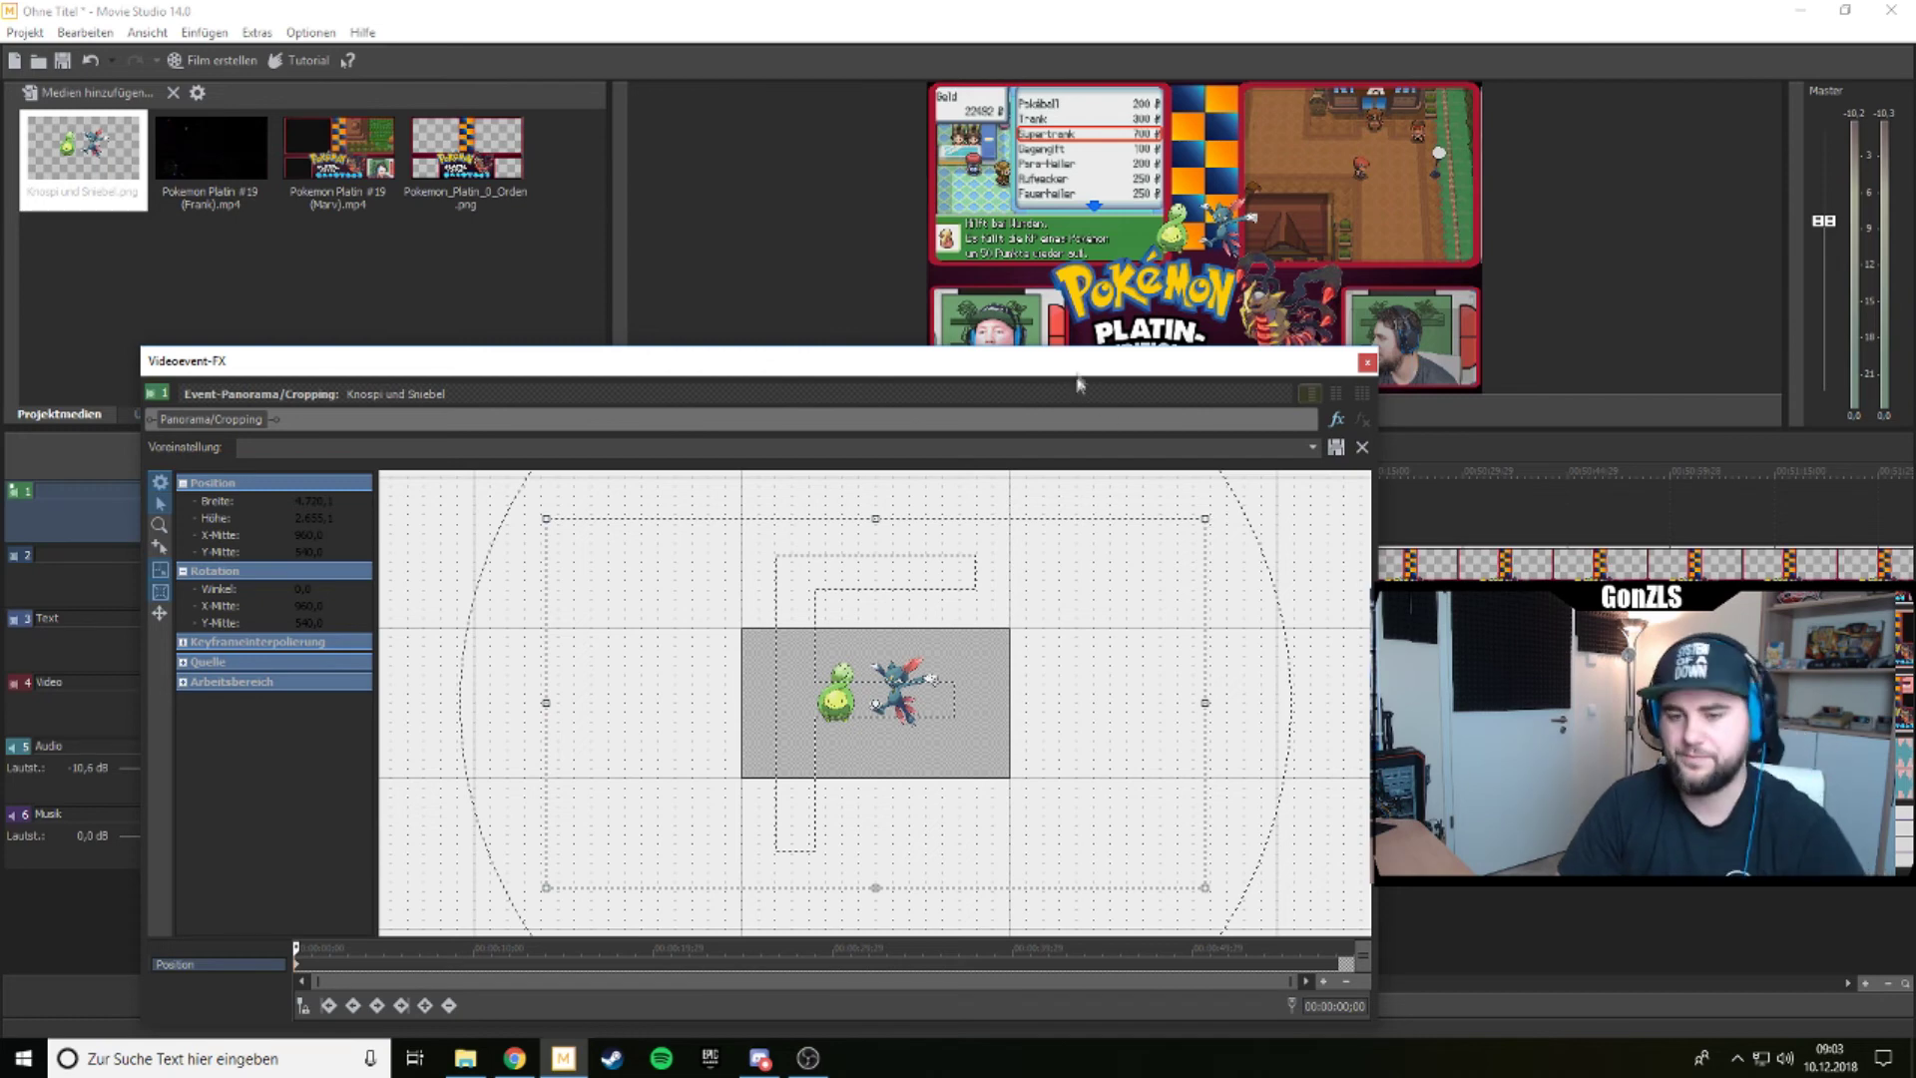
Enlarge and shift the crop frame further until both figures sit side by side in the lowest squares of the checkered strip.
drag(1077, 369, 1069, 288)
scroll(1038, 539, down, 4)
drag(1073, 507, 1219, 436)
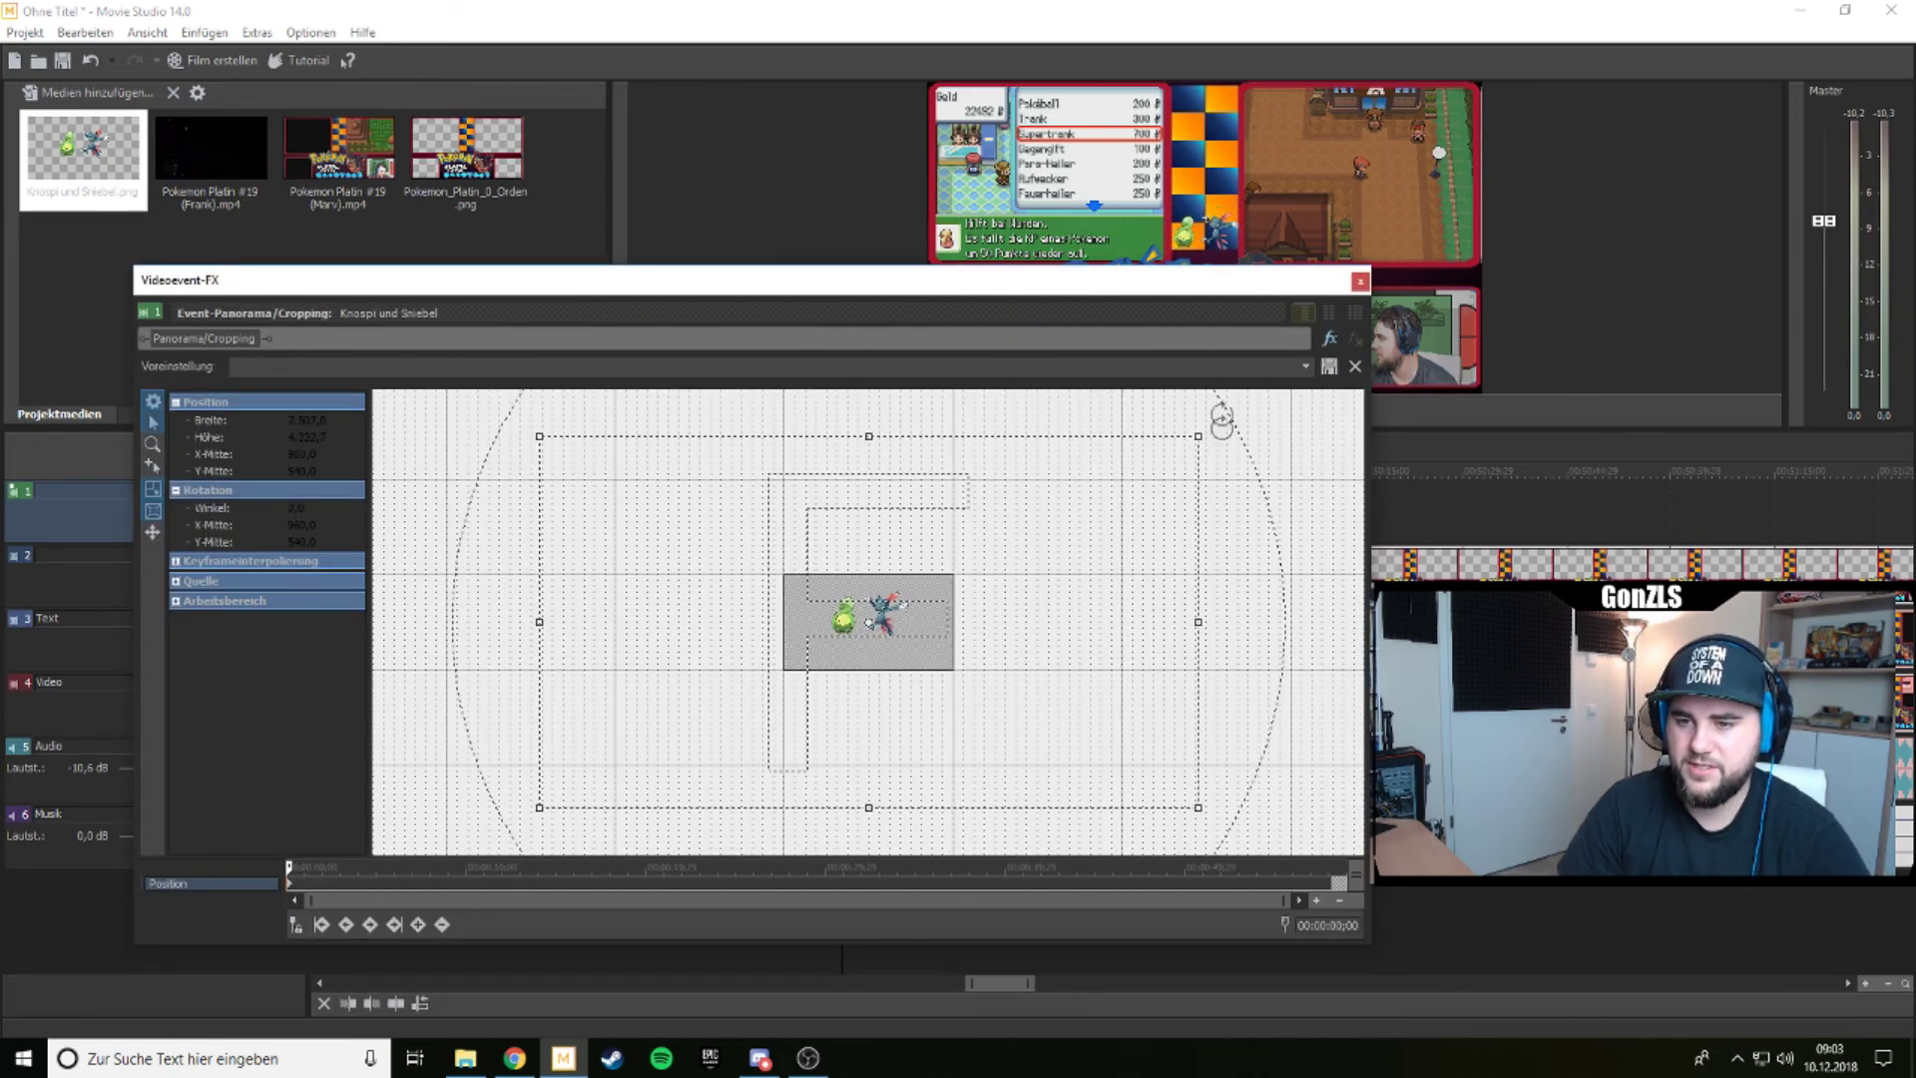
drag(1046, 578, 1047, 573)
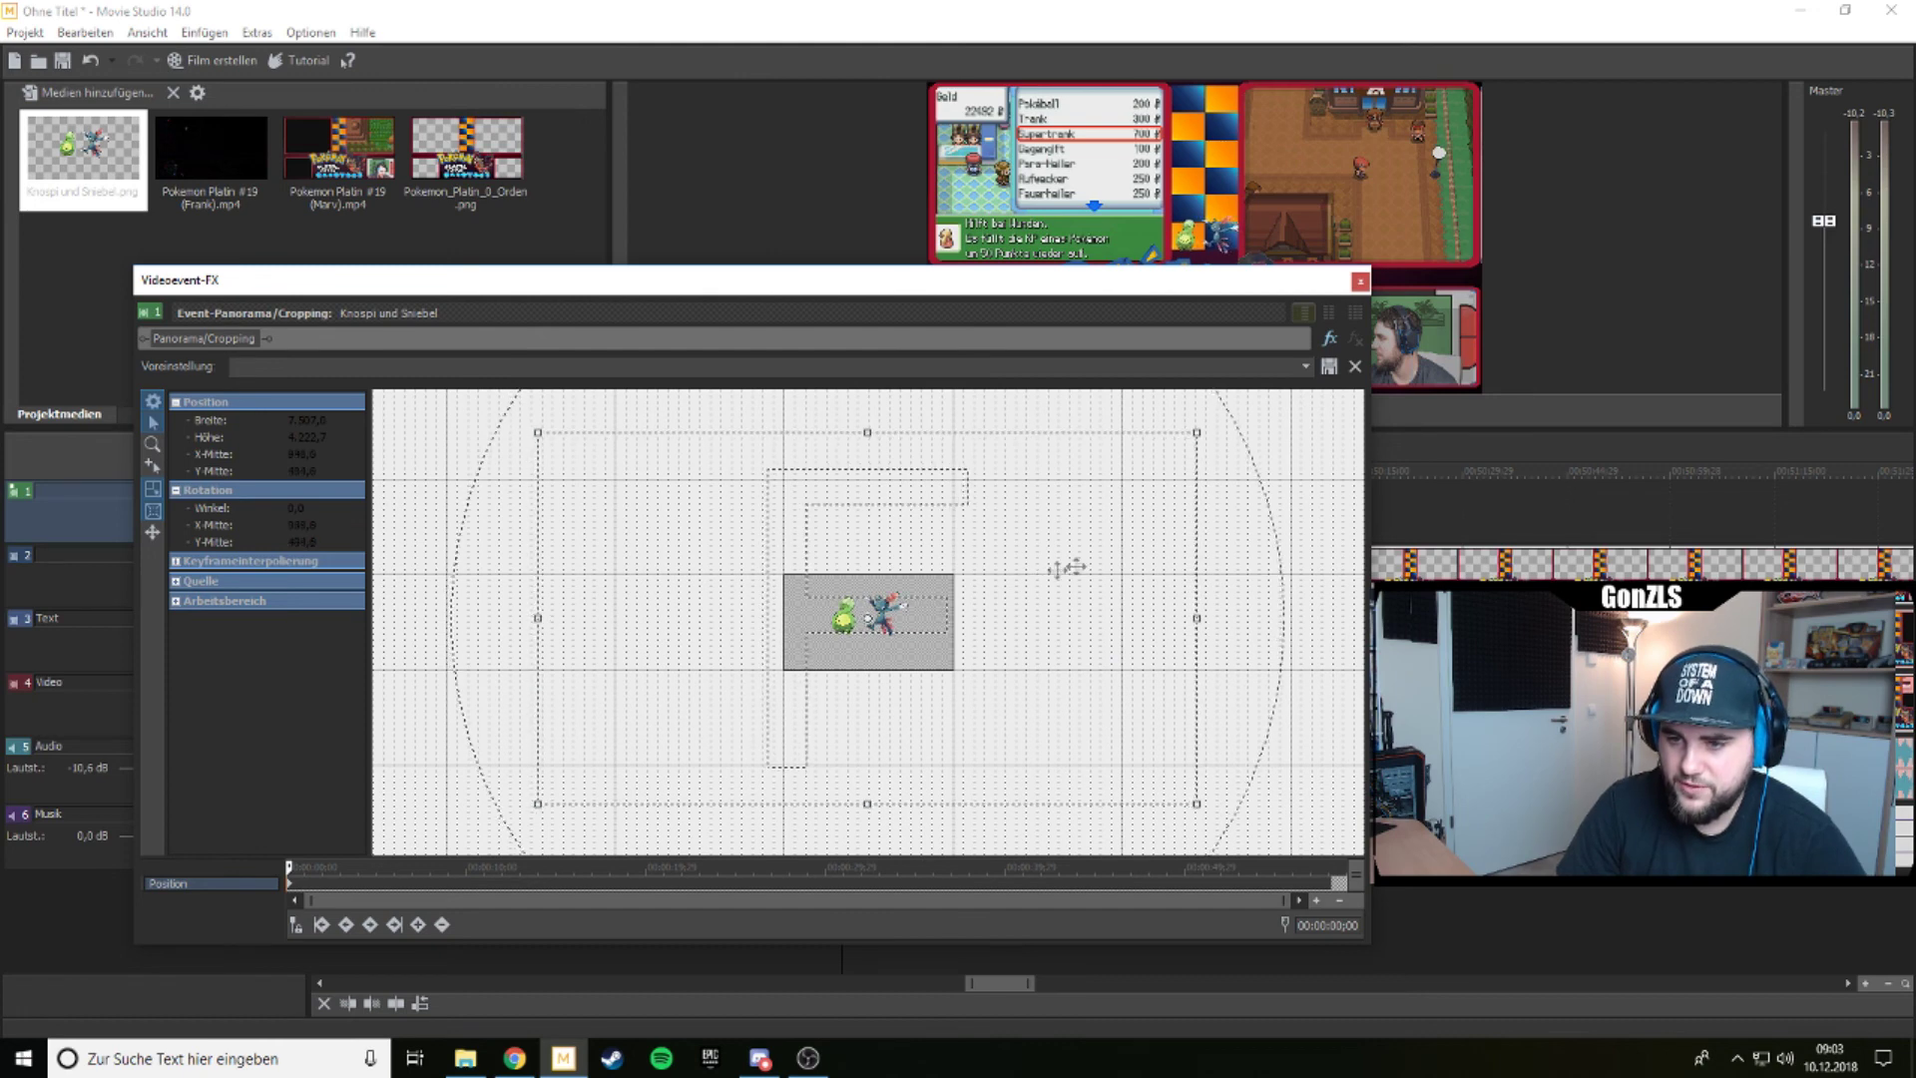
drag(1197, 433, 1227, 416)
drag(1126, 498, 1123, 497)
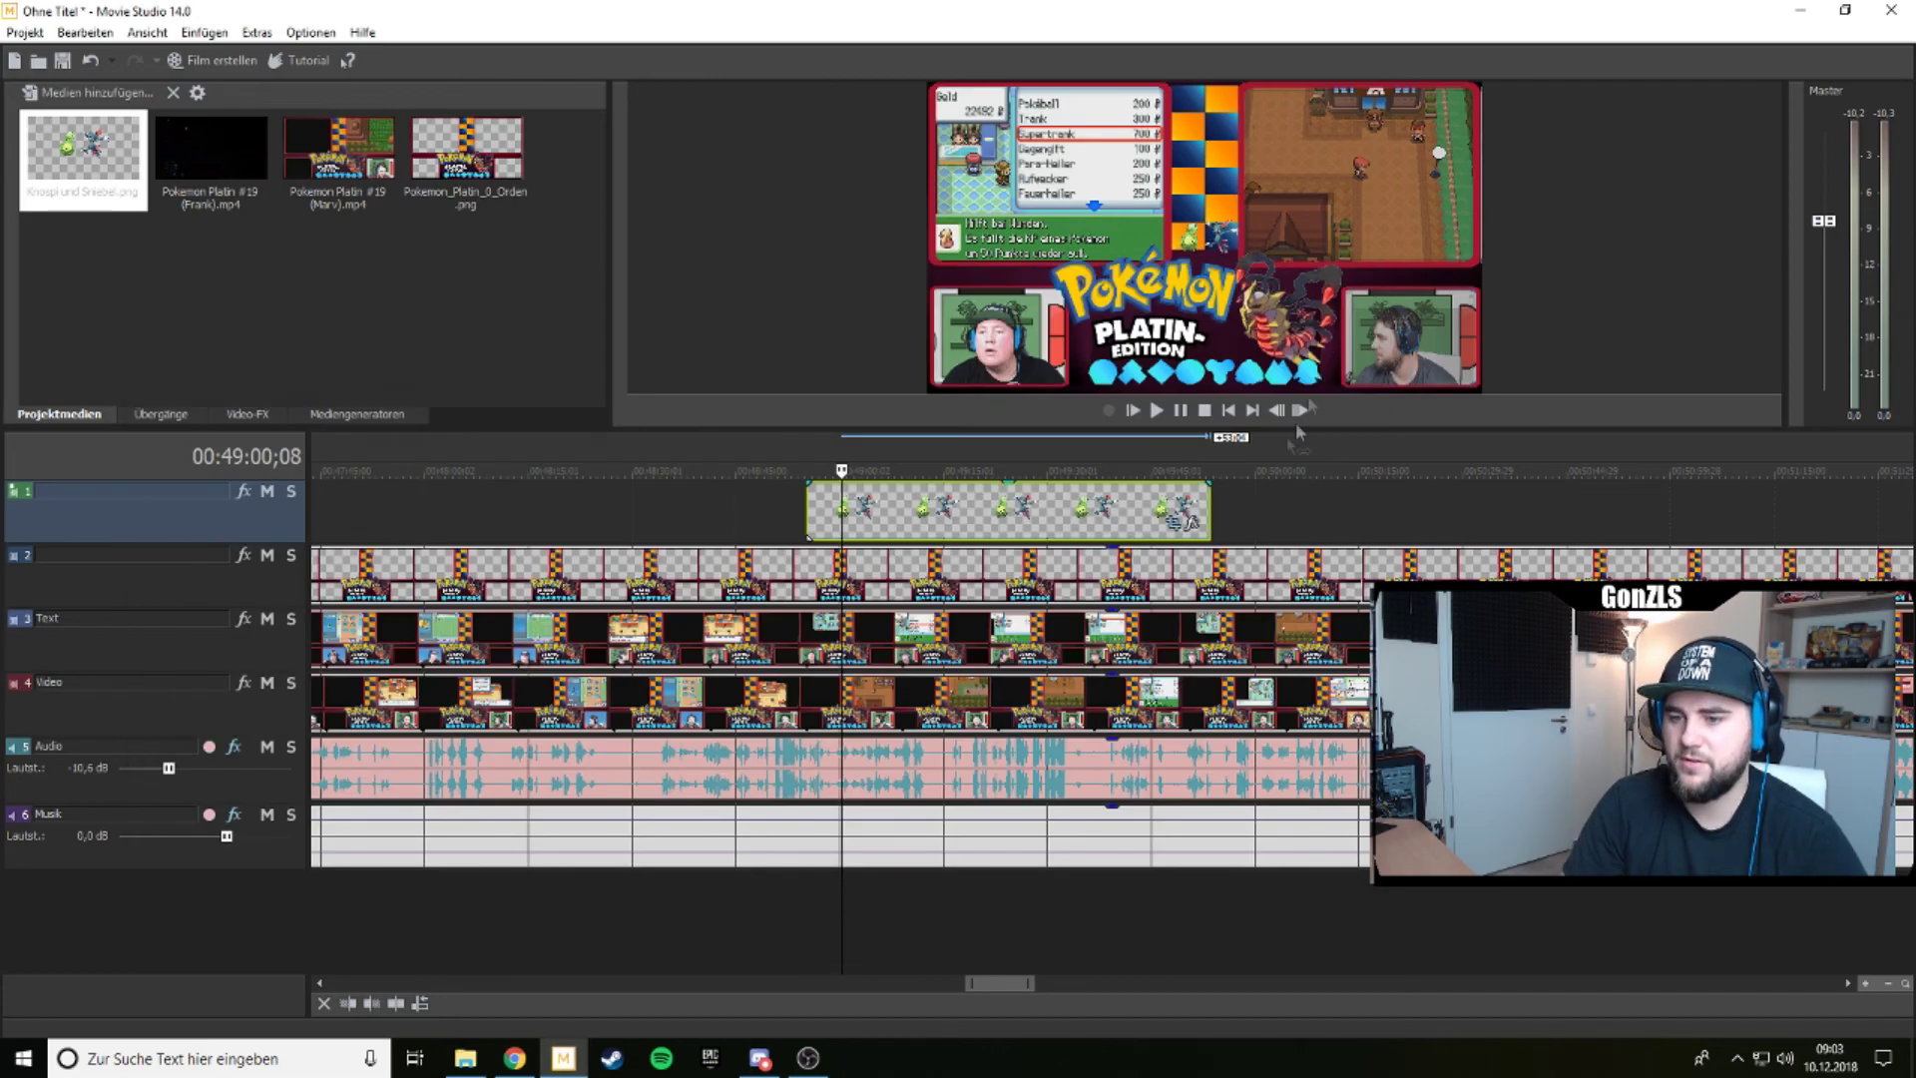
click(1359, 281)
Play the transition from 00:48:52;29 into the figures' clip in an enlarged preview to check their fit in the checkered strip.
drag(1284, 431, 1243, 766)
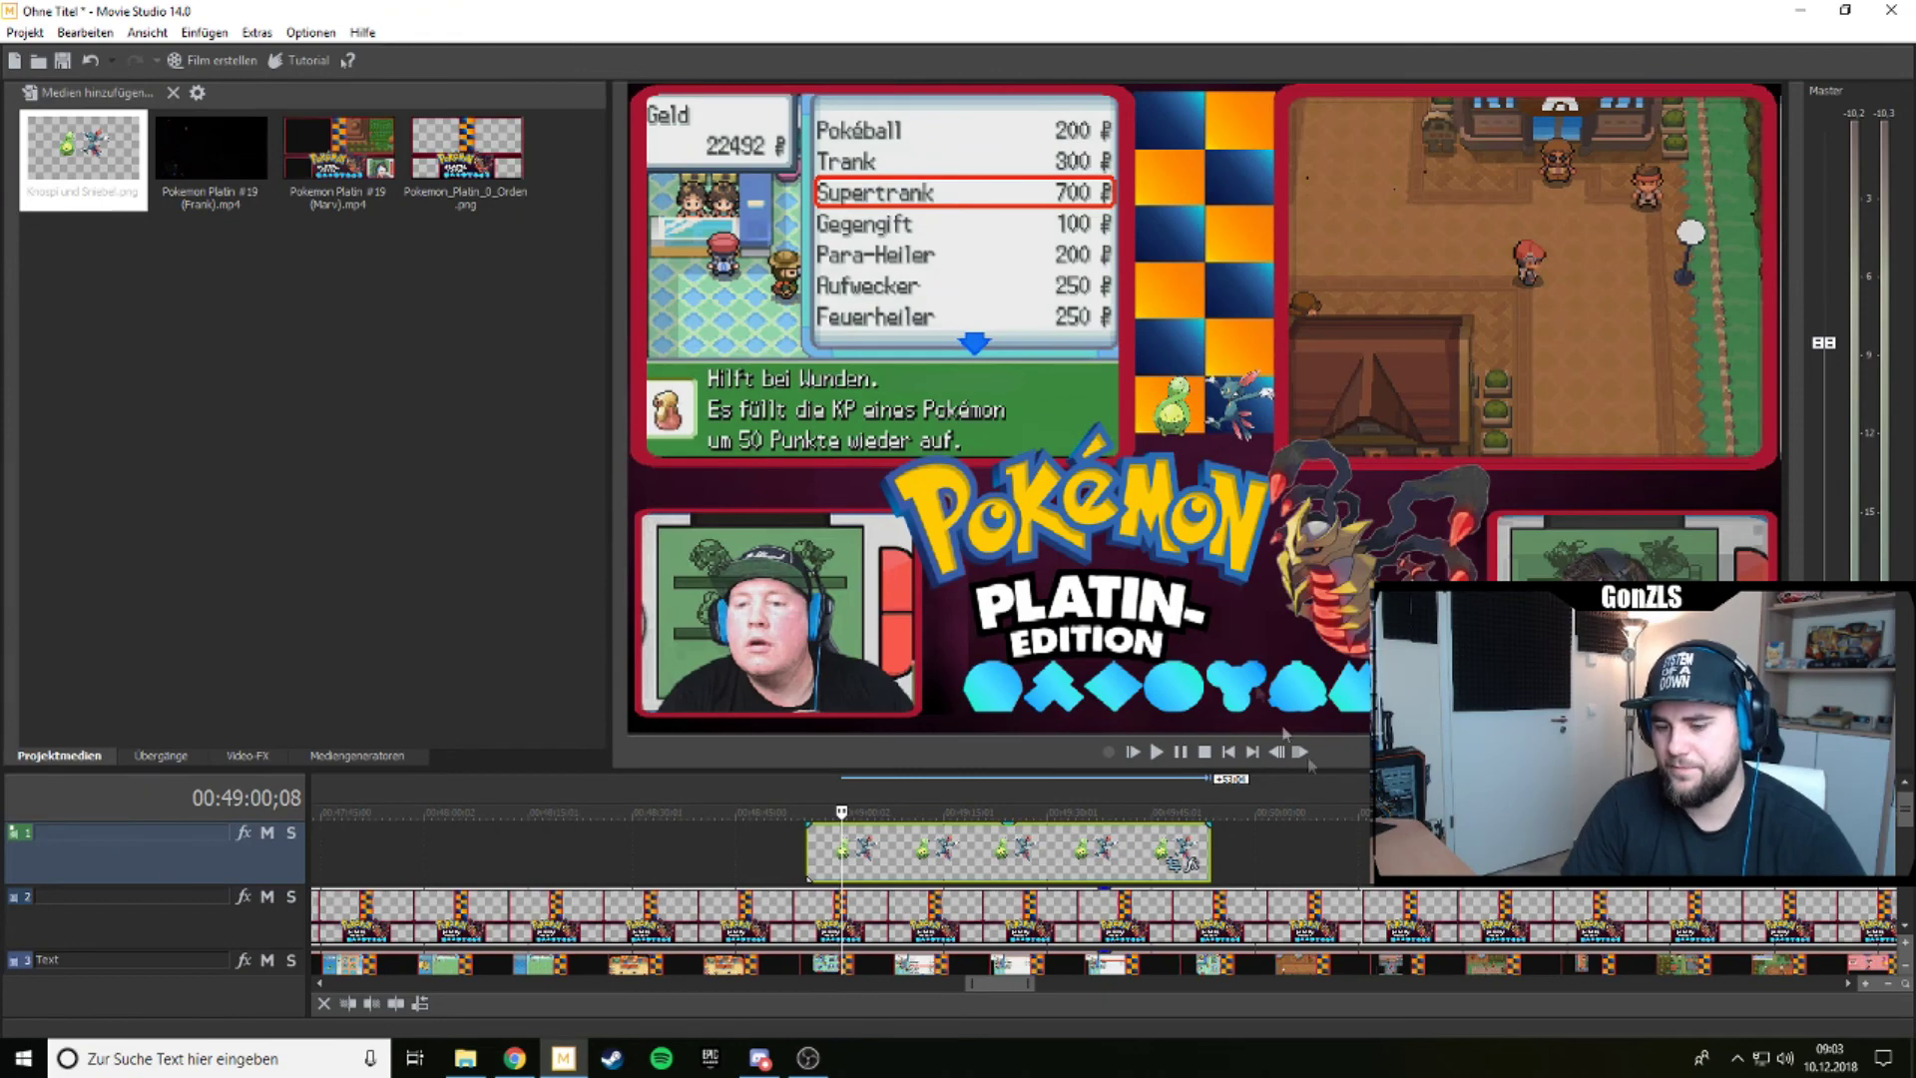
drag(1366, 781, 1353, 610)
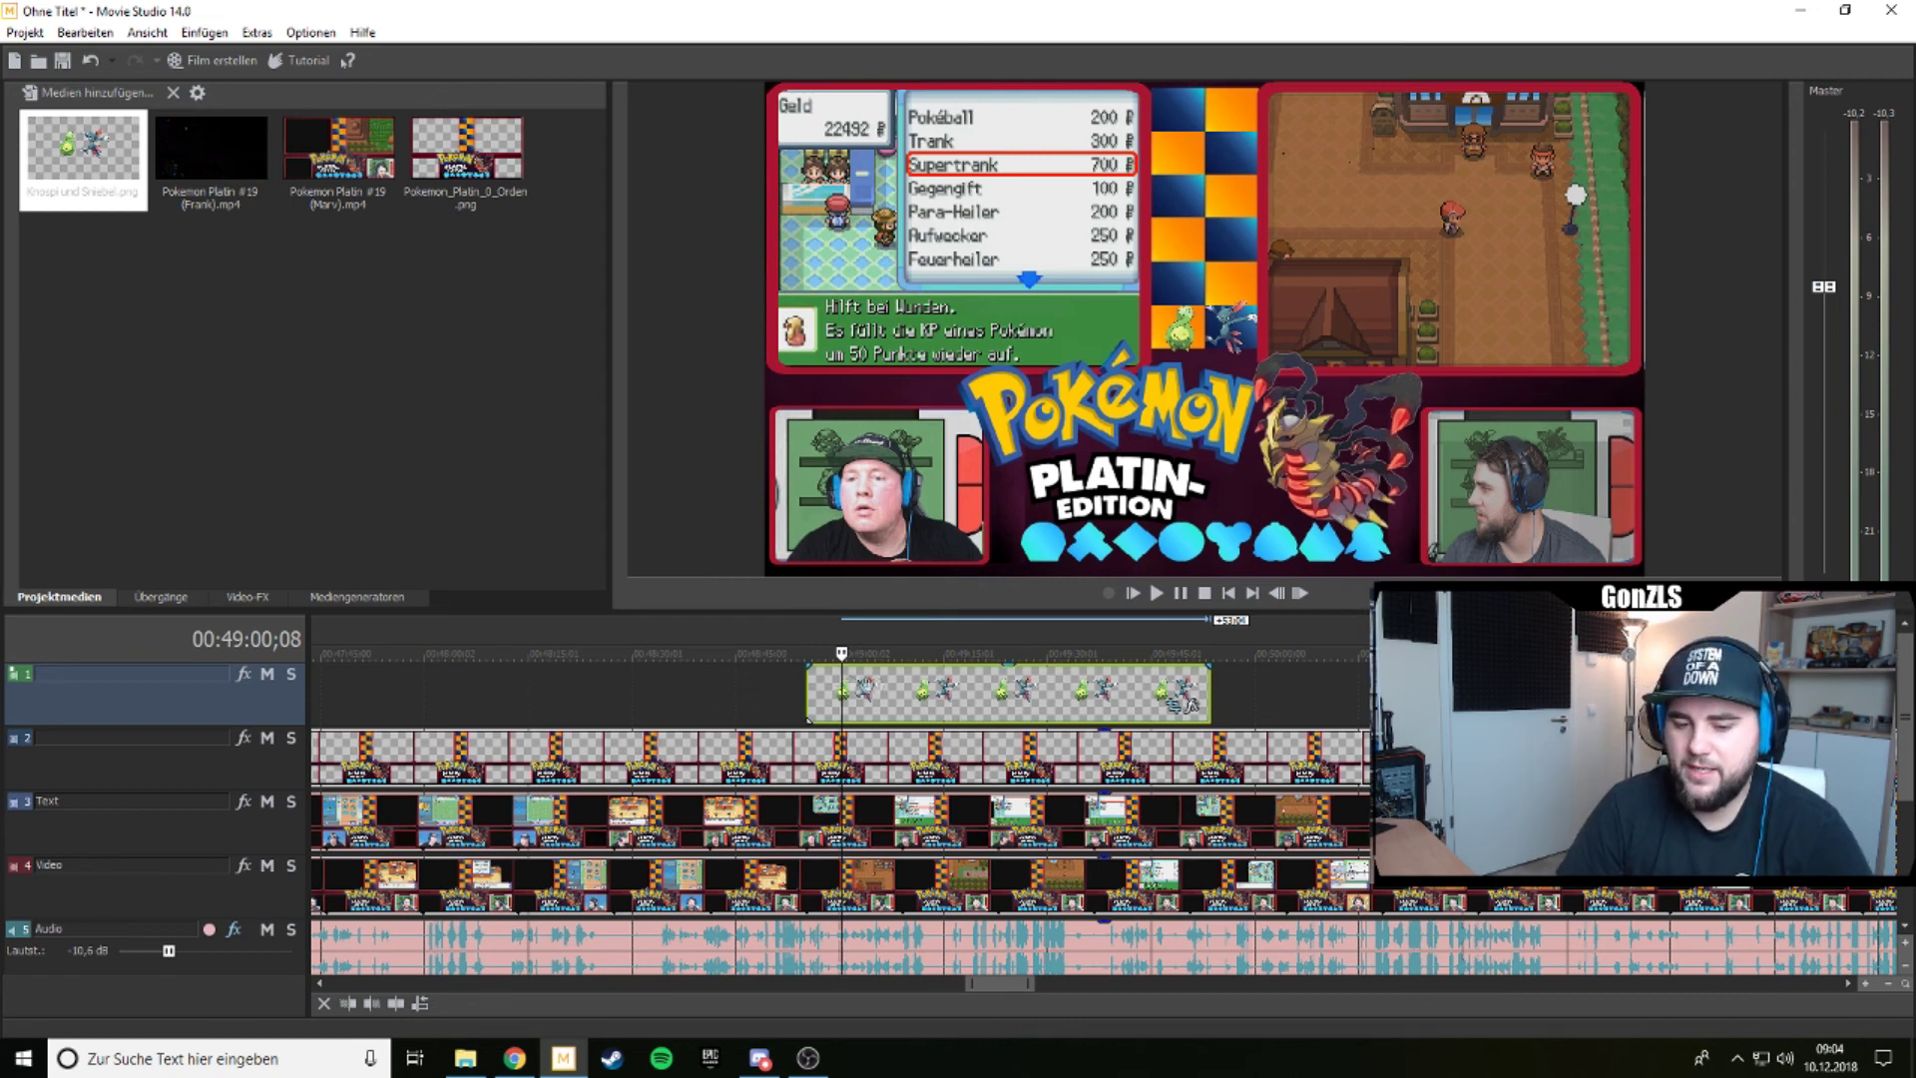
click(793, 654)
scroll(1038, 668, up, 3)
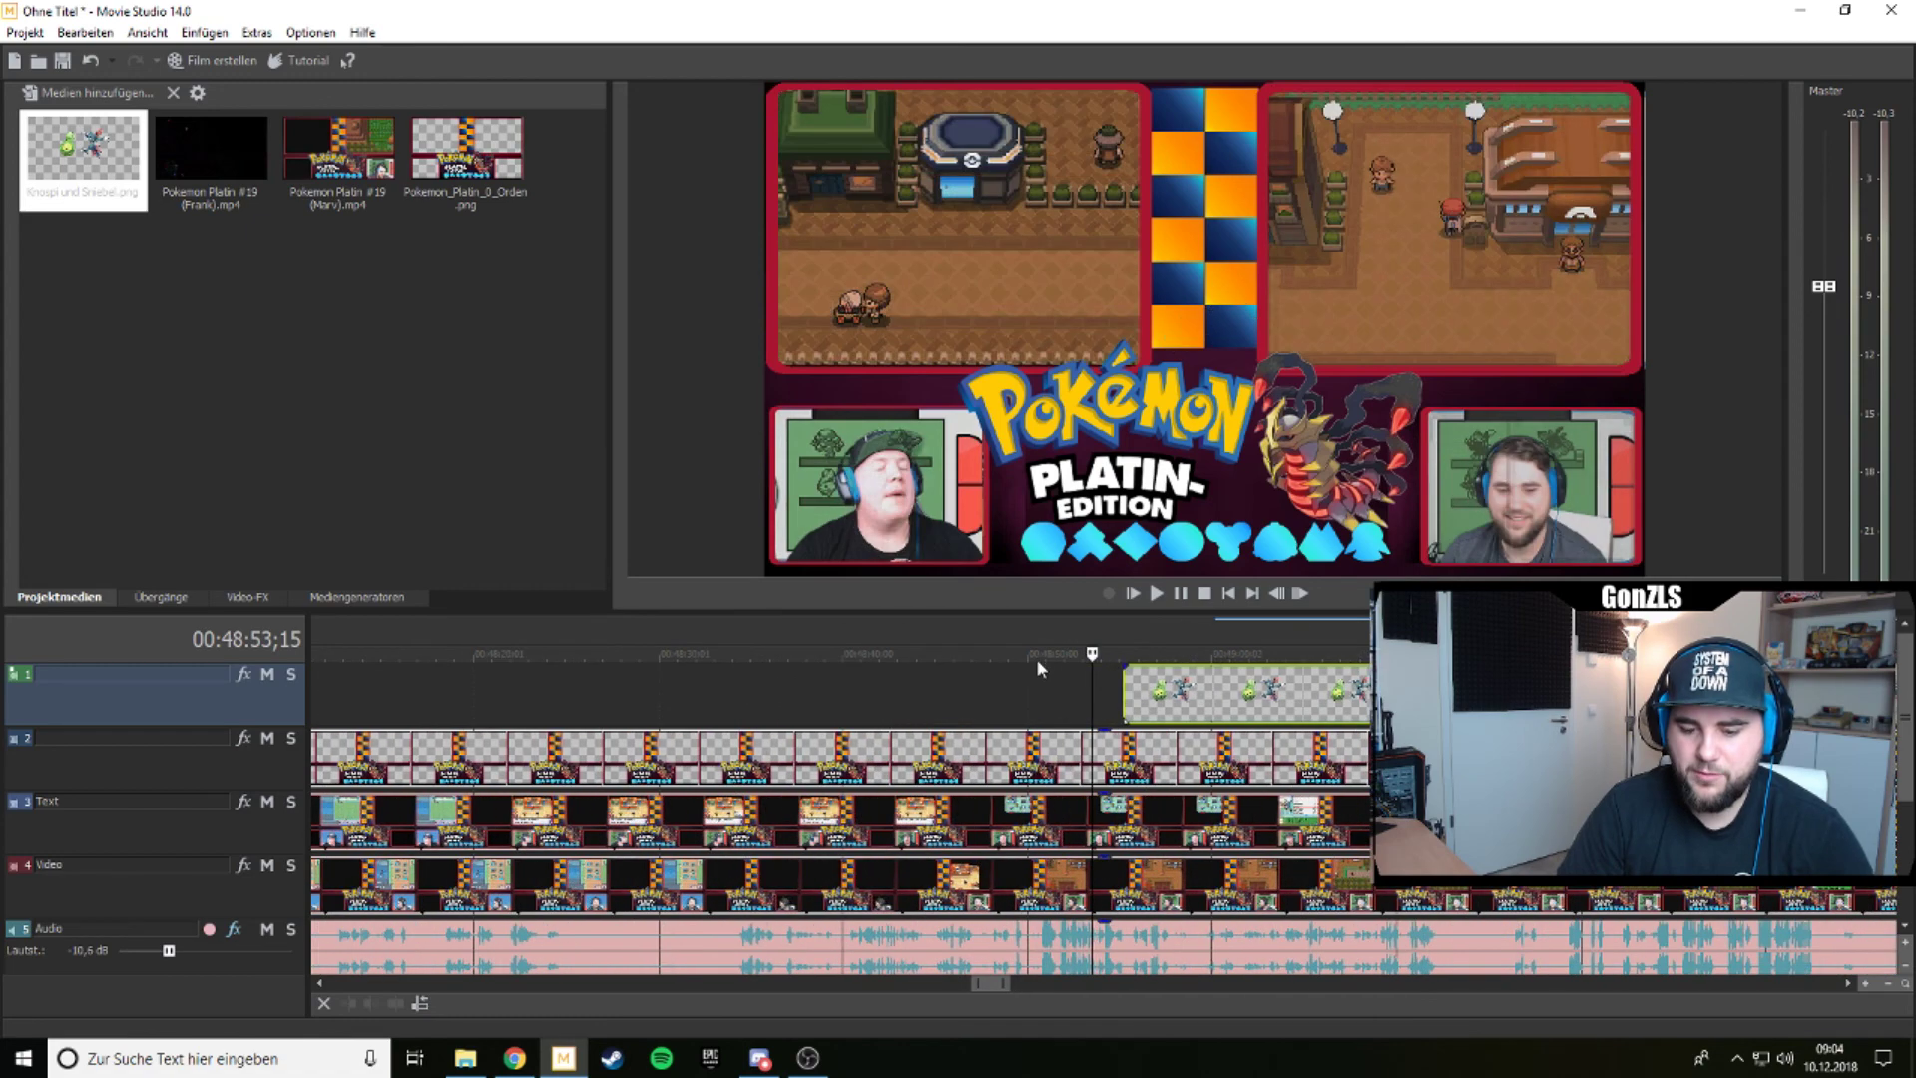
drag(1092, 653, 1083, 653)
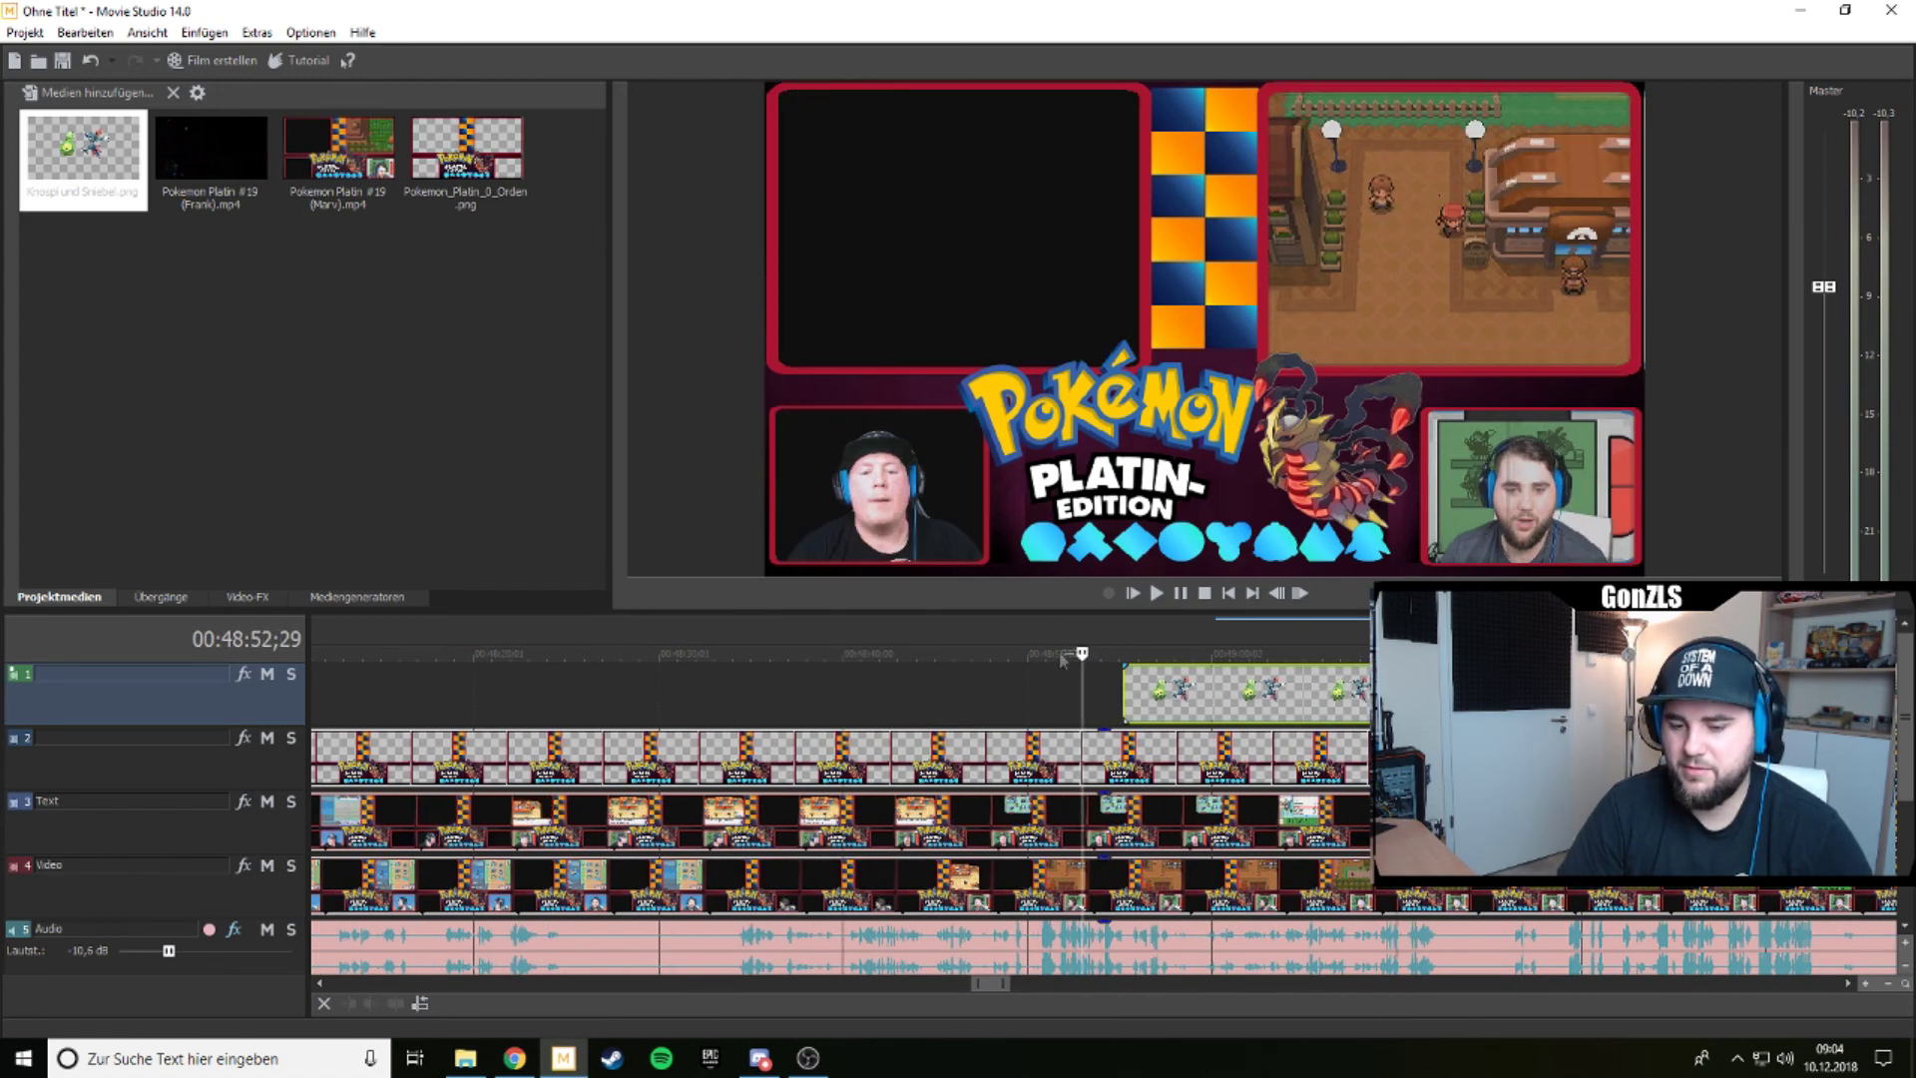
key(space)
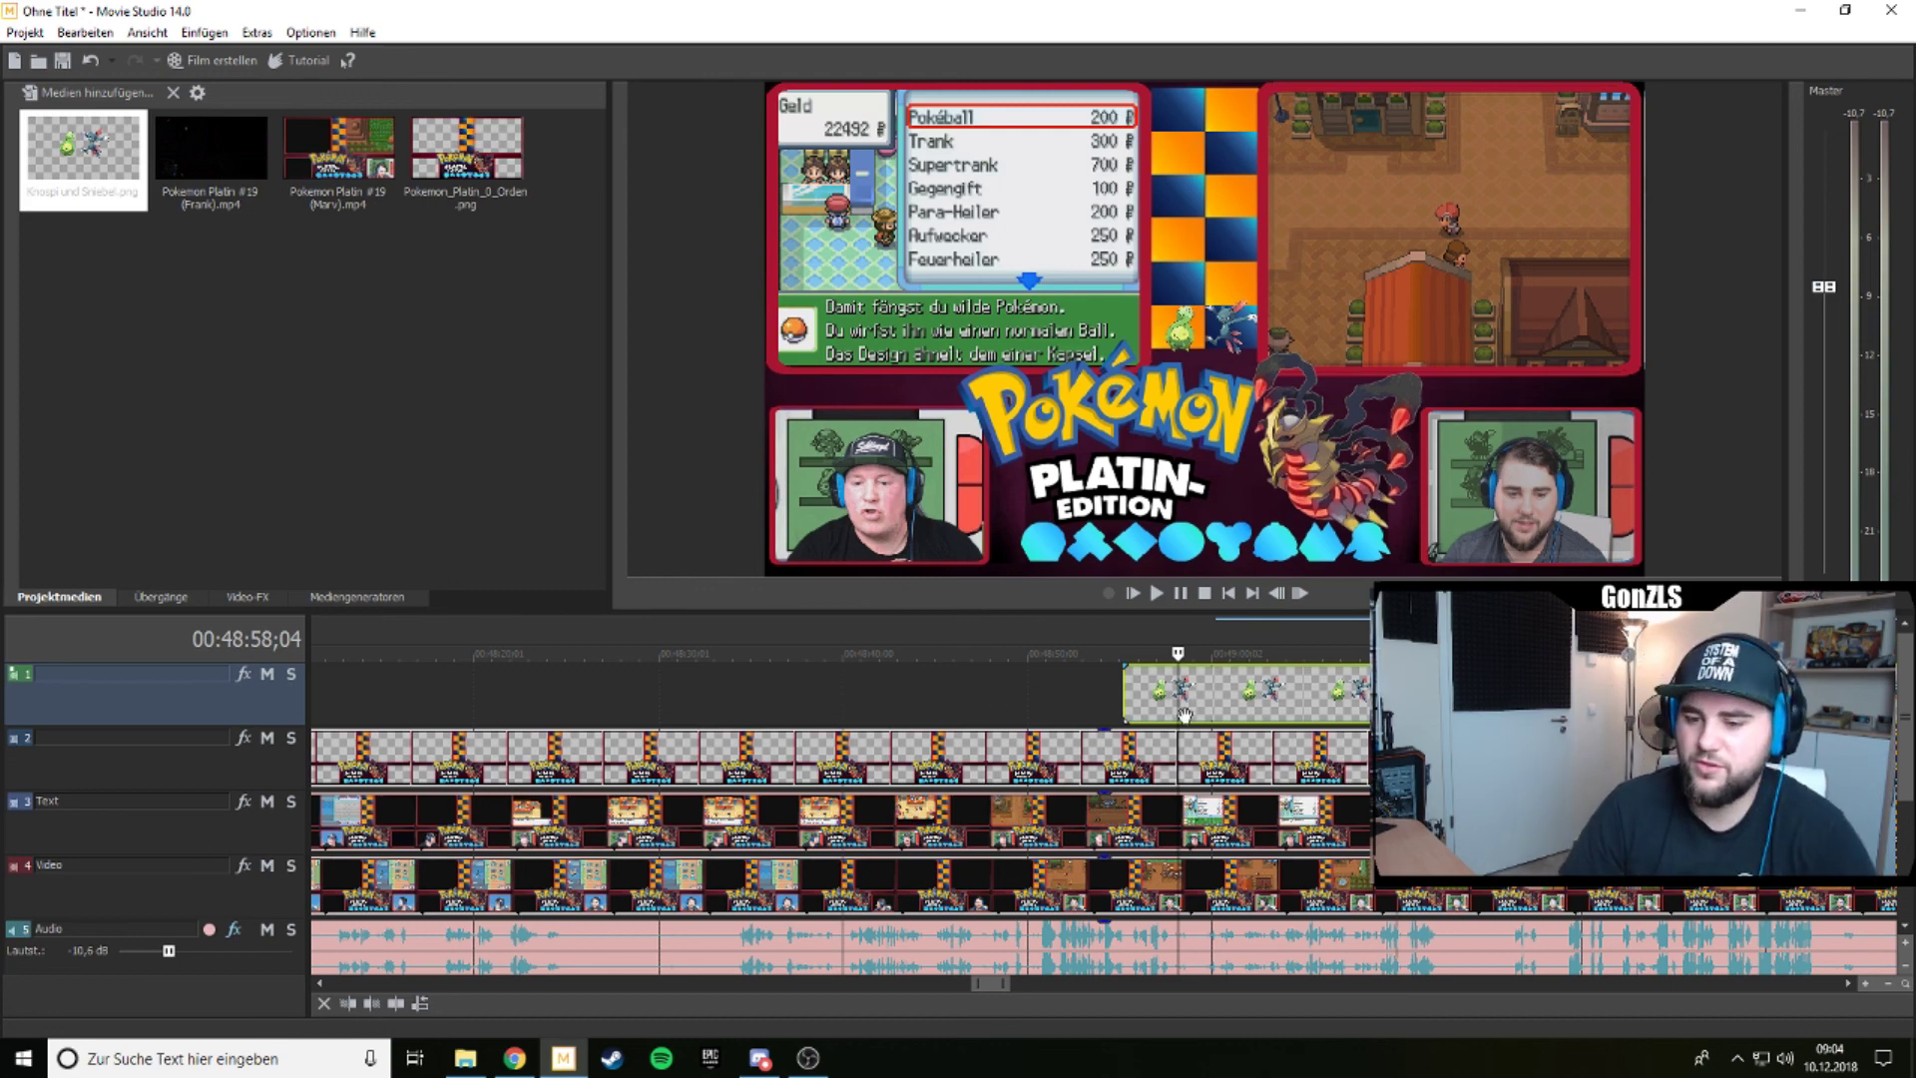
scroll(1178, 710, down, 5)
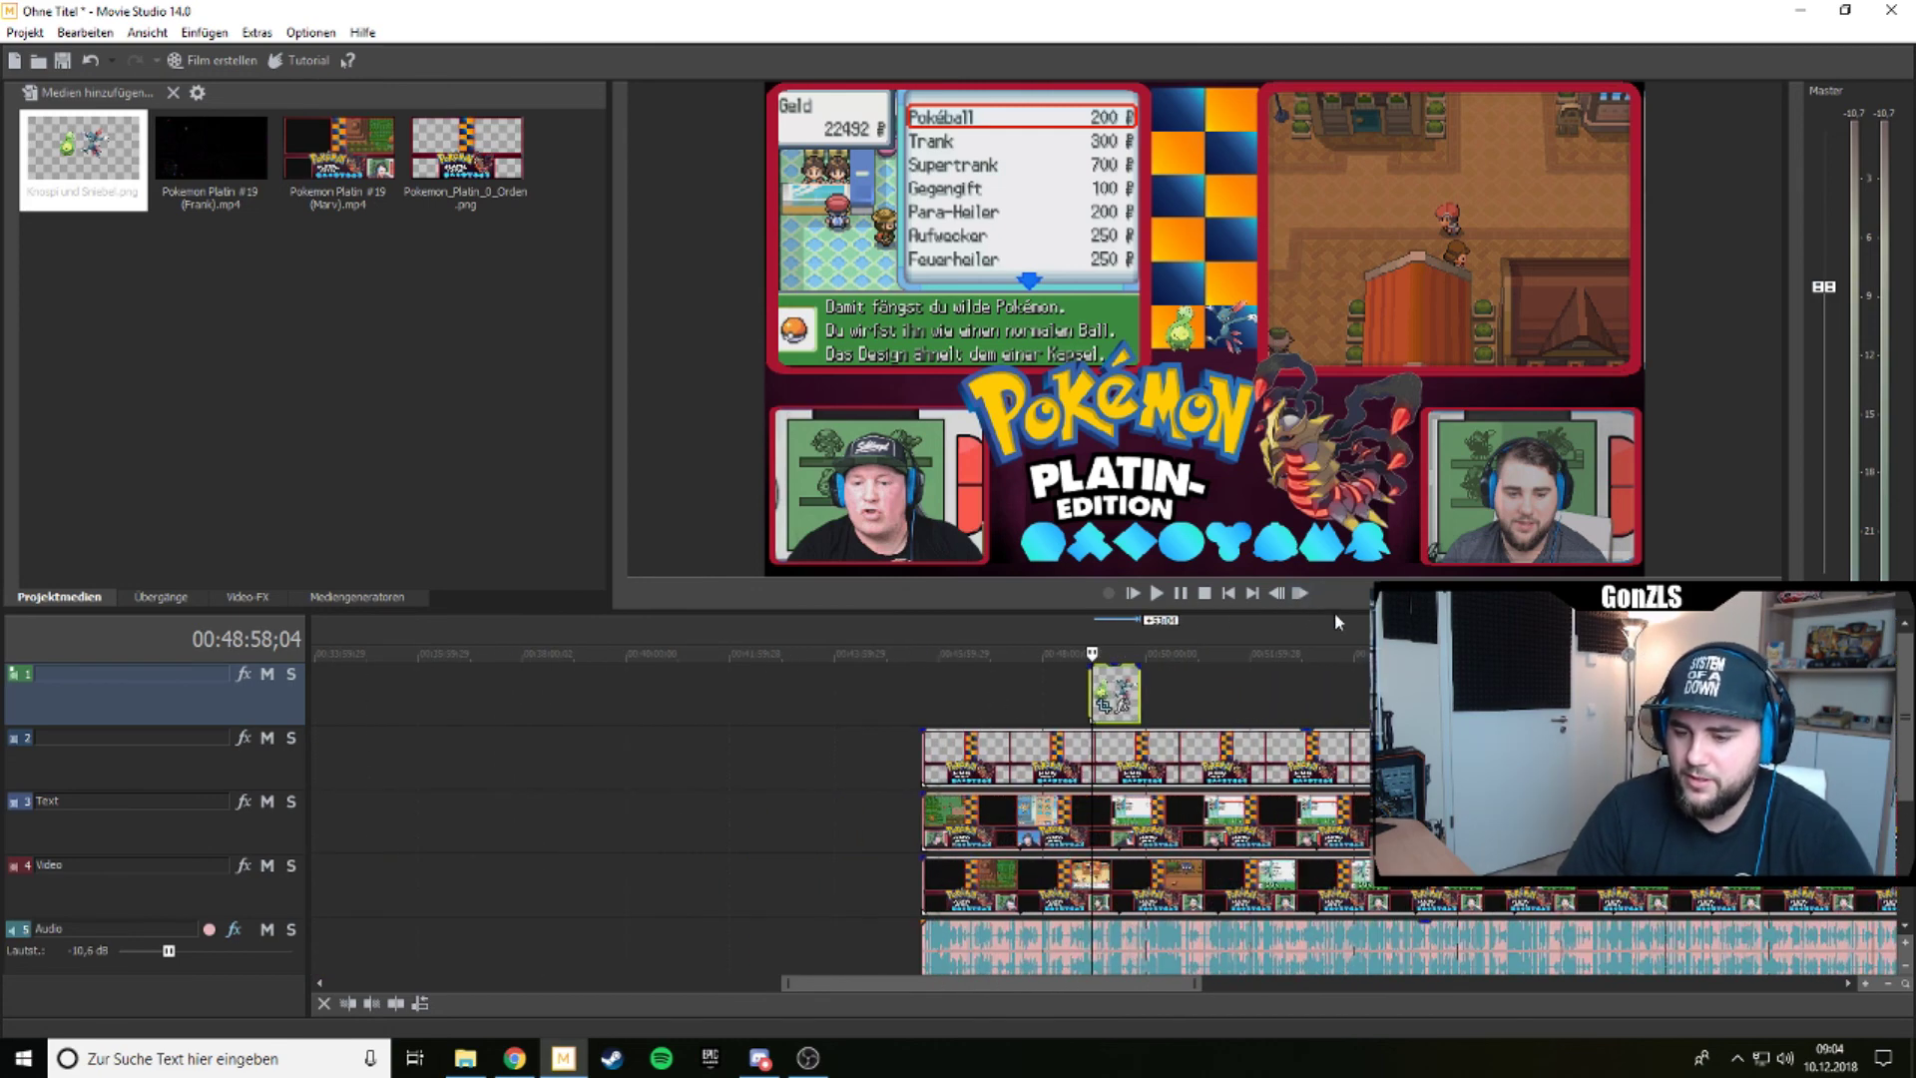
drag(1104, 605, 1104, 401)
scroll(1310, 629, down, 2)
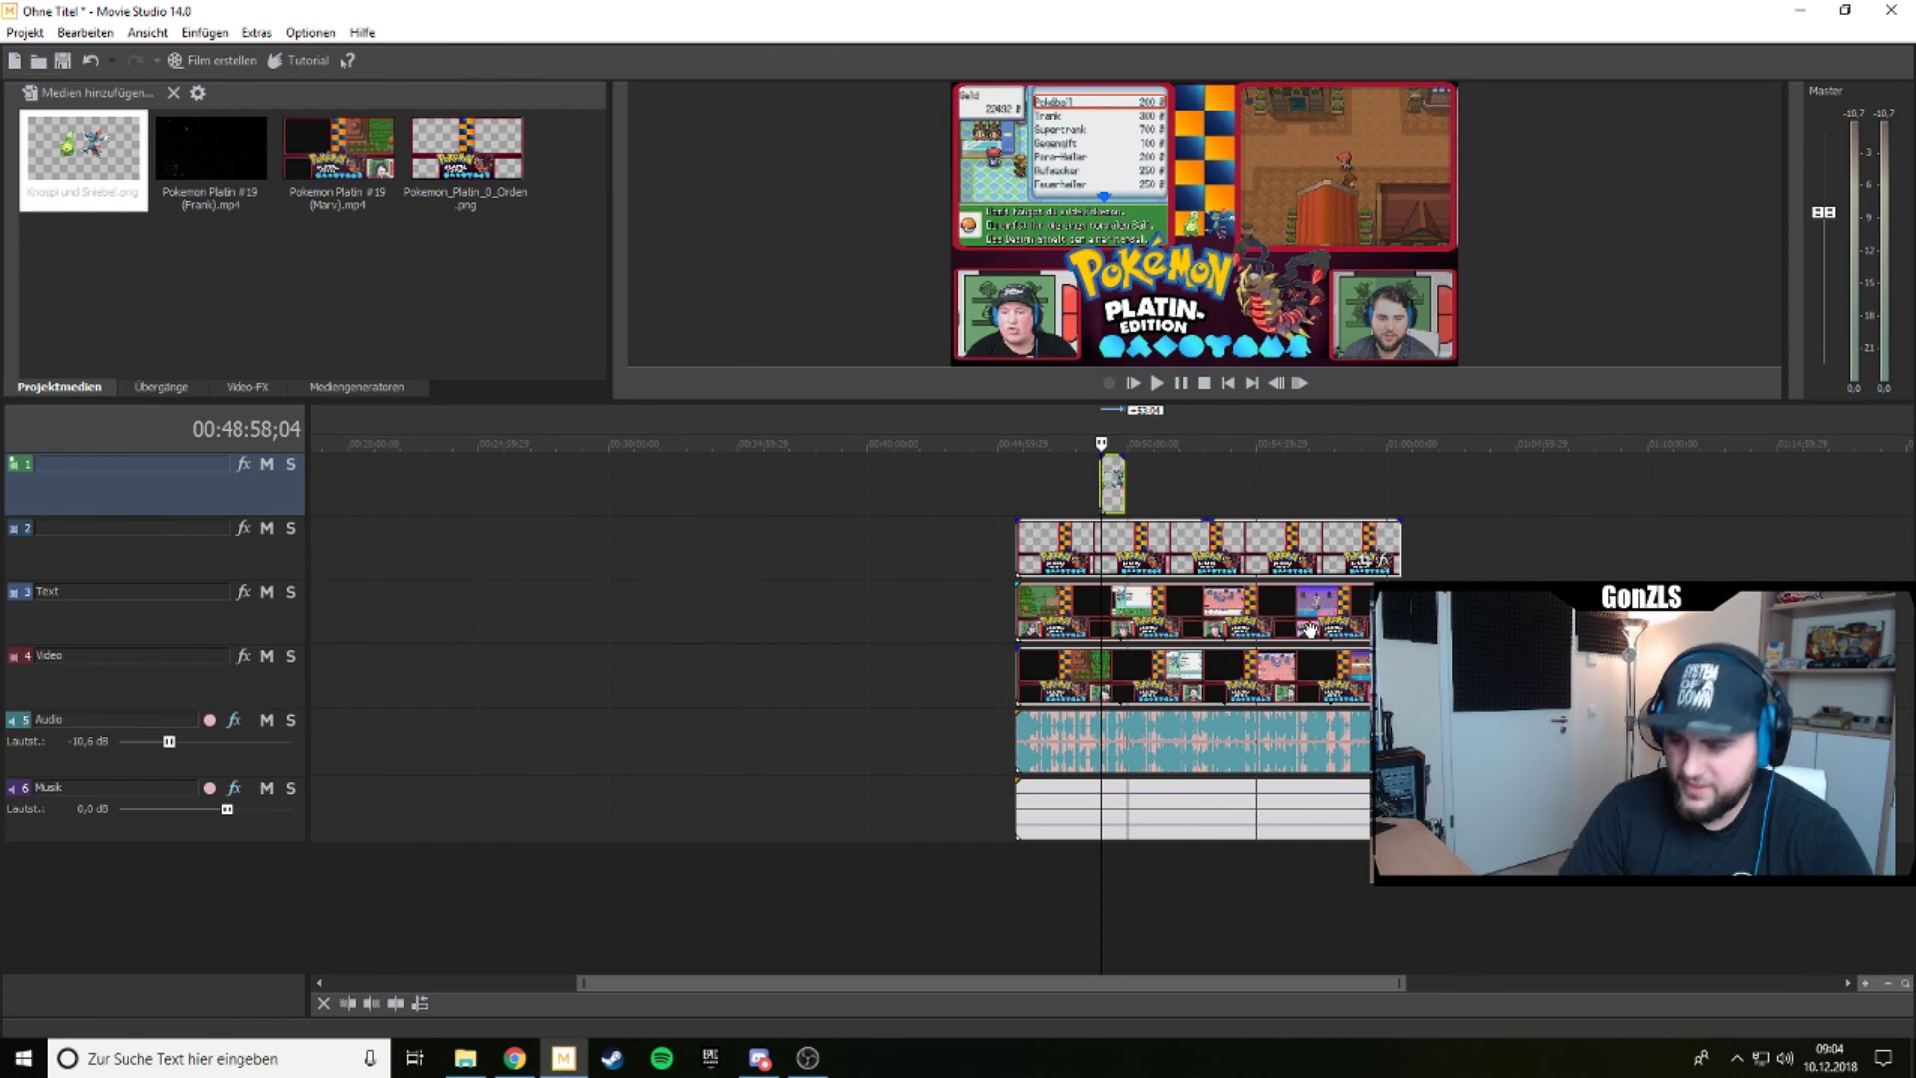